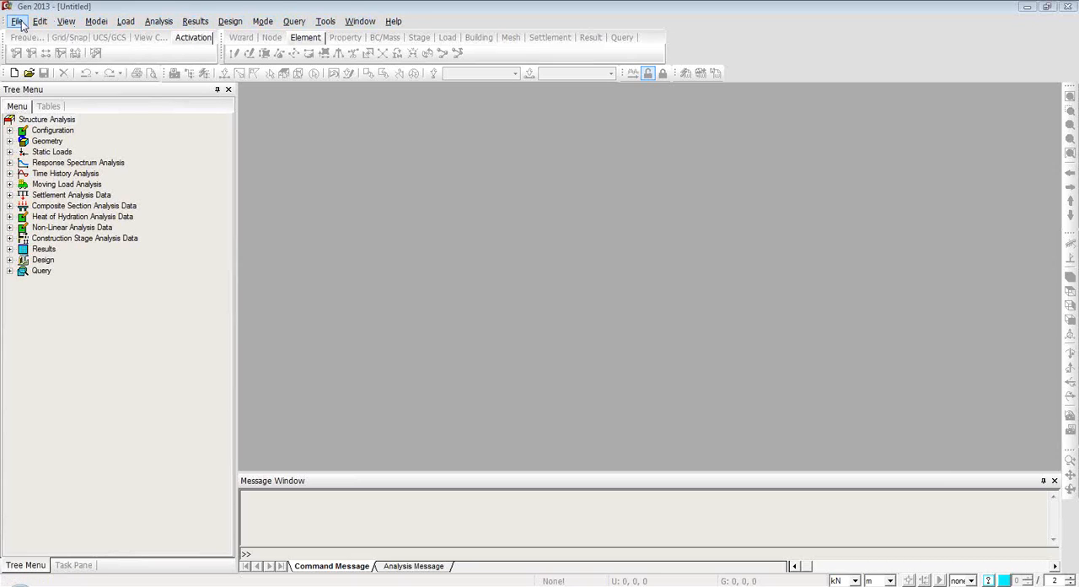
Open the "flat slab" model file from the Slab Design folder.
click(18, 21)
click(53, 50)
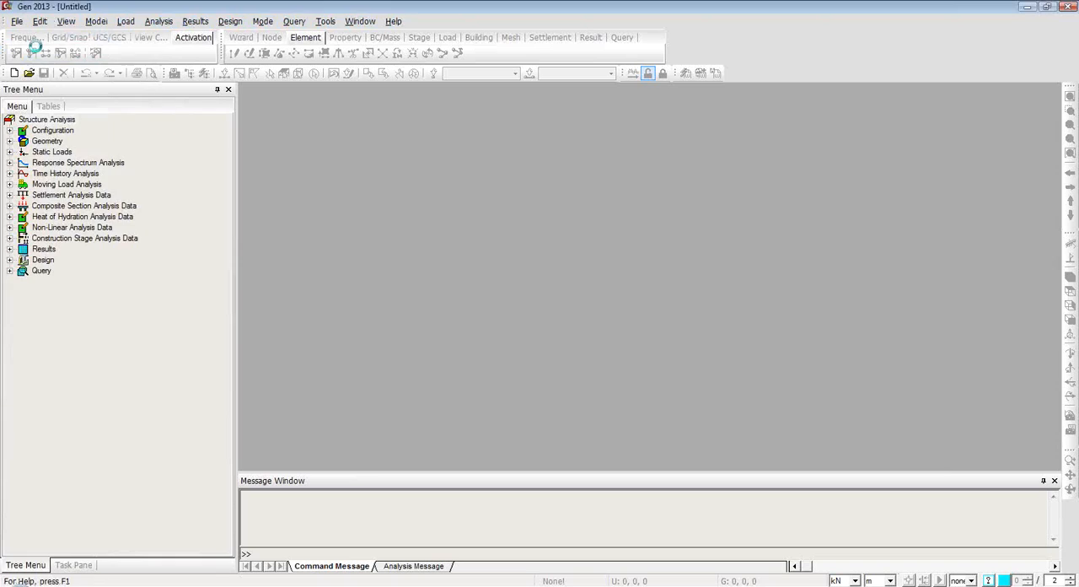
click(432, 265)
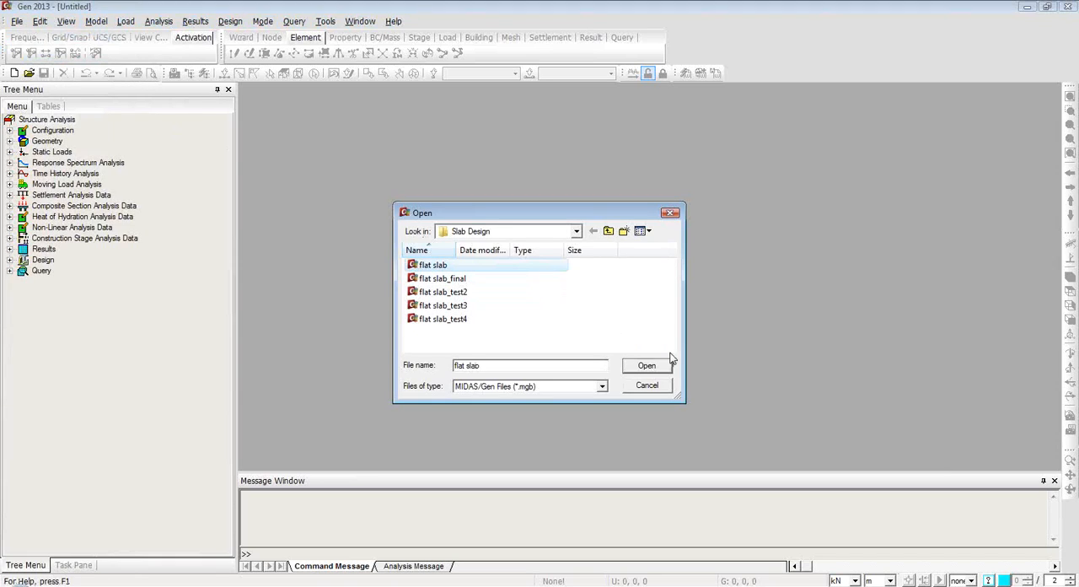
click(647, 365)
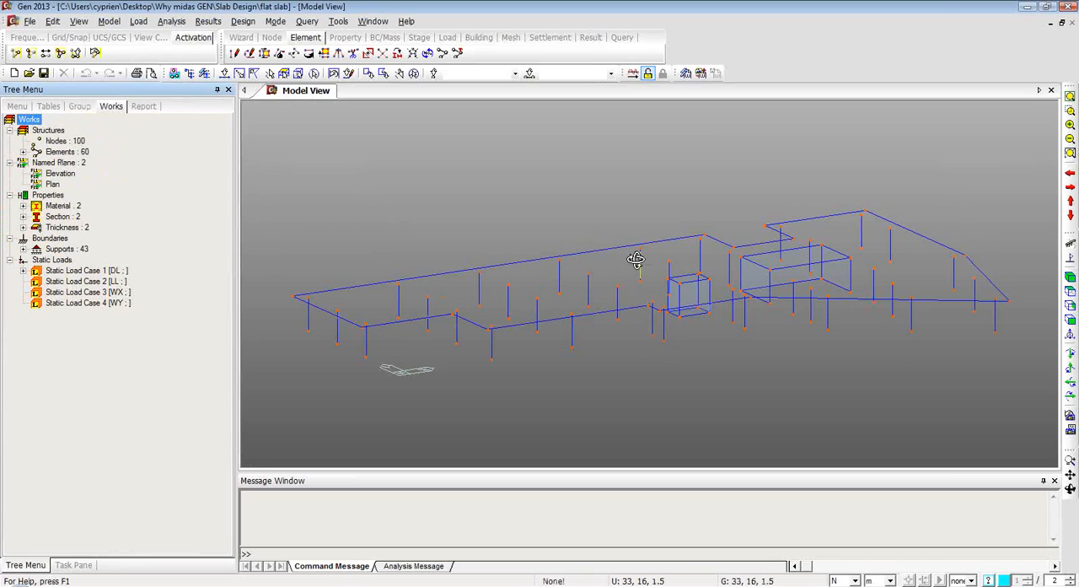
ctrl+middle_drag(637, 260, 629, 284)
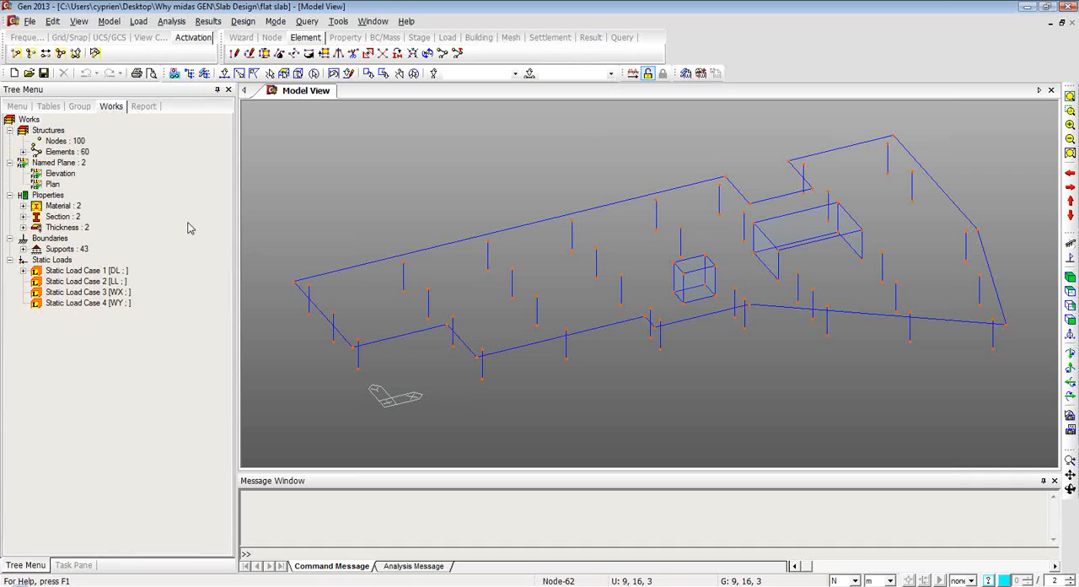
click(16, 107)
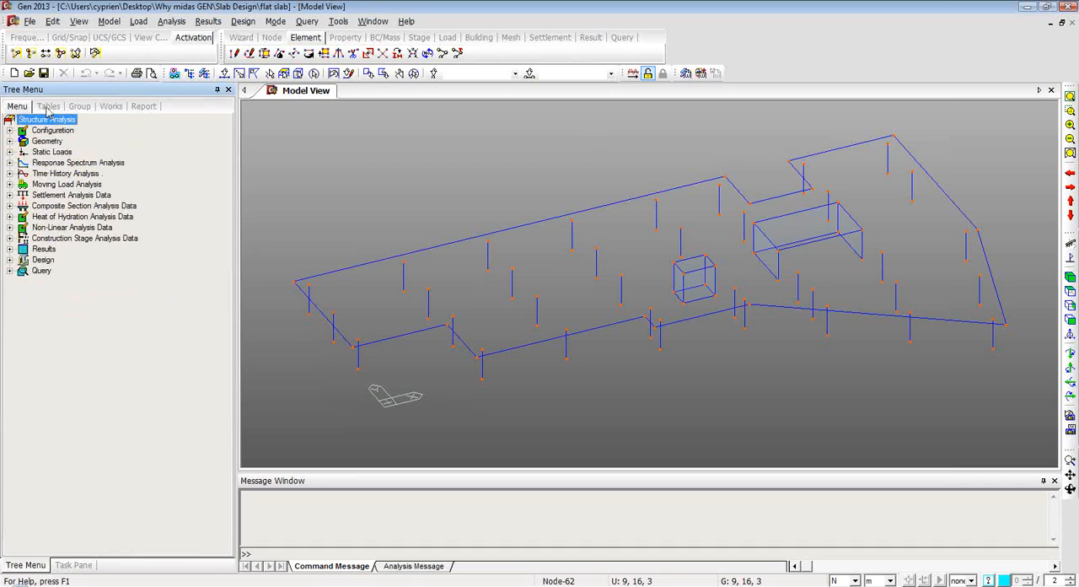
click(48, 107)
click(80, 108)
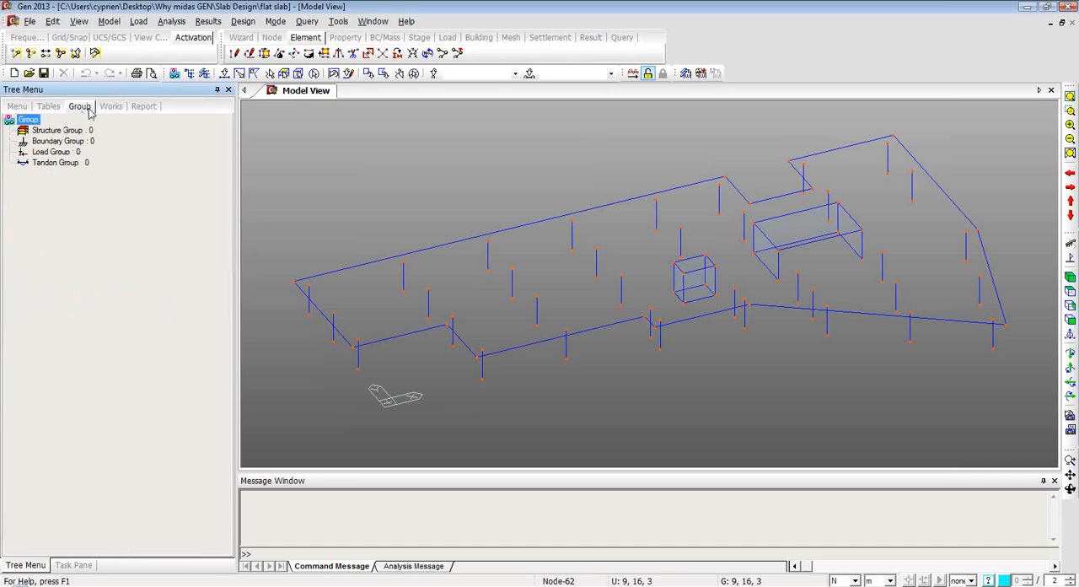
click(112, 107)
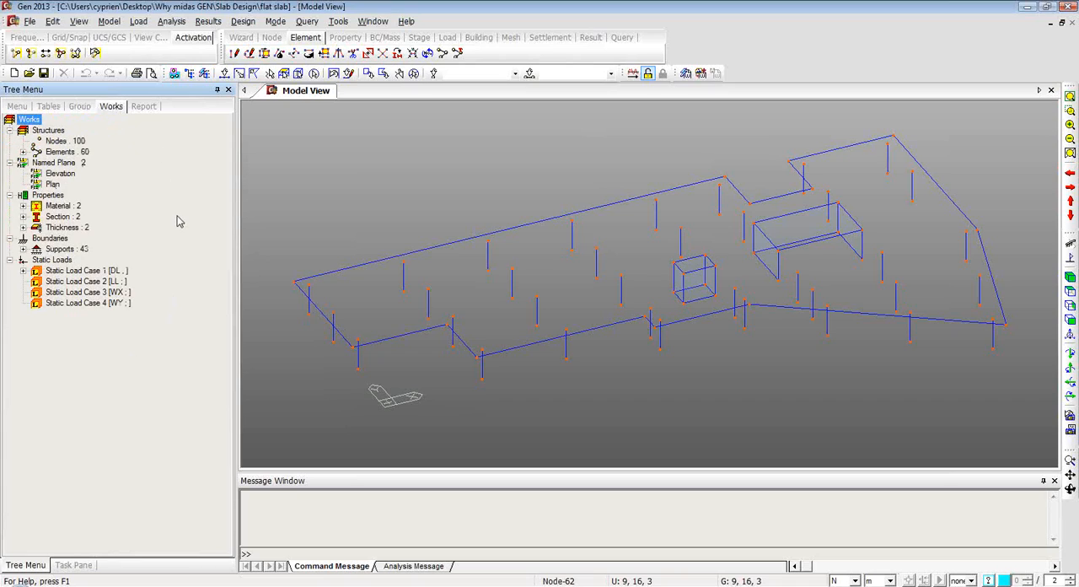
Highlight the beam elements and then the wall elements in the model from the works listing.
click(23, 152)
double_click(68, 162)
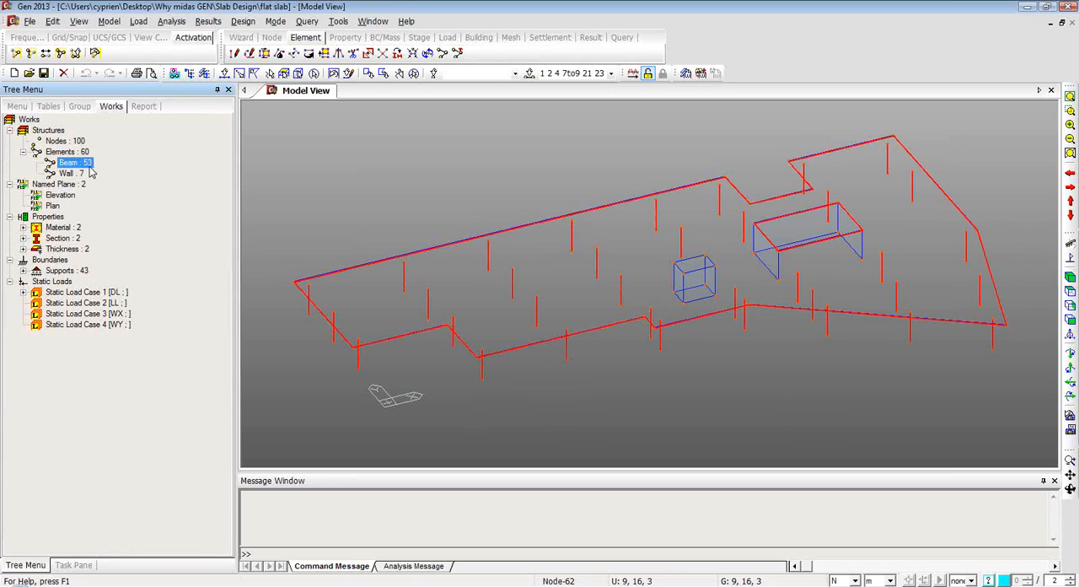
double_click(70, 173)
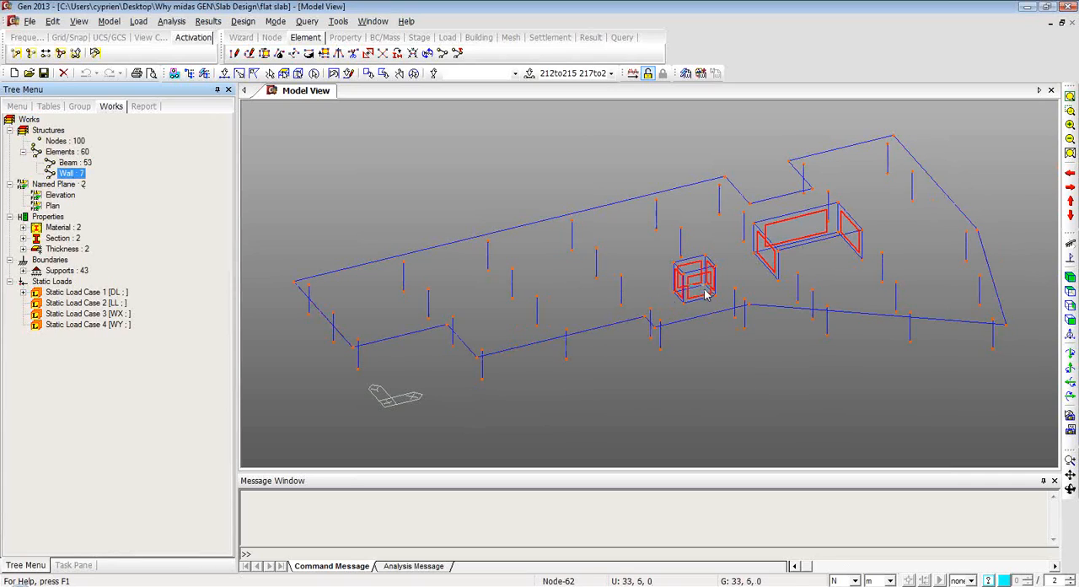
Highlight the elements assigned to materials C30 and C35 in turn, and list the defined sections.
click(24, 227)
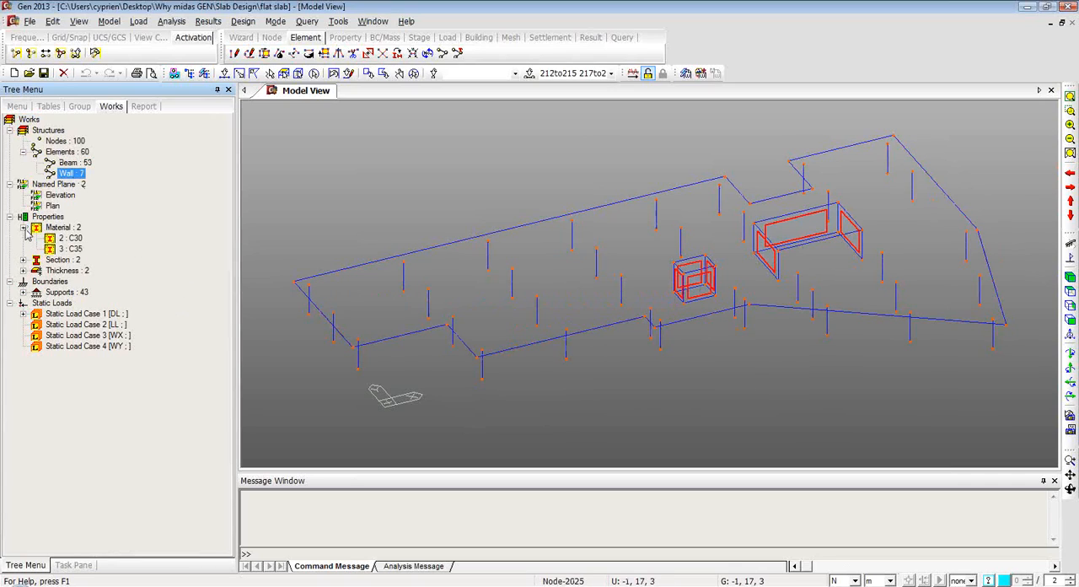
double_click(70, 238)
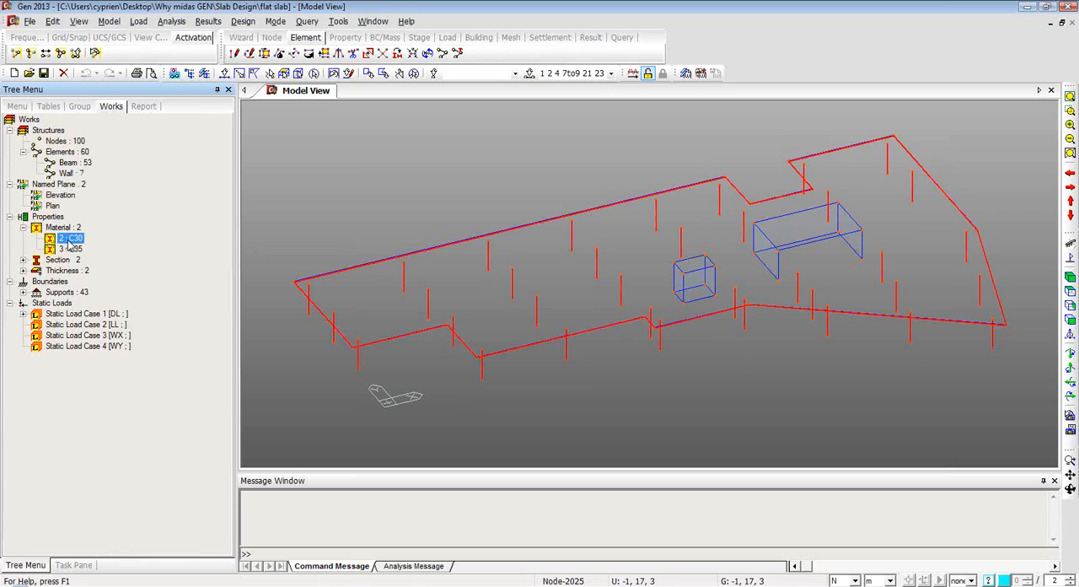
double_click(71, 250)
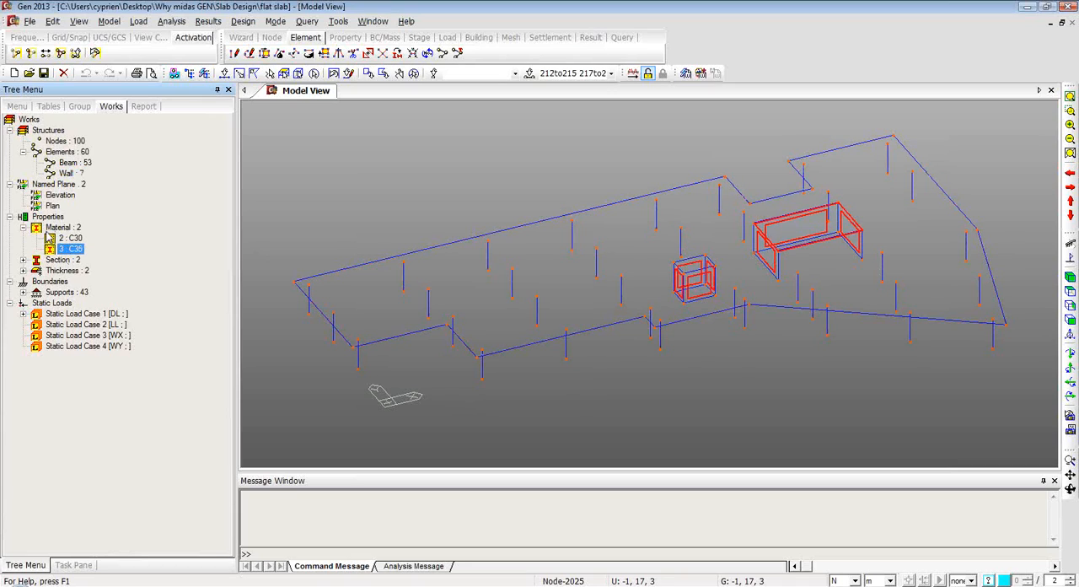
click(22, 259)
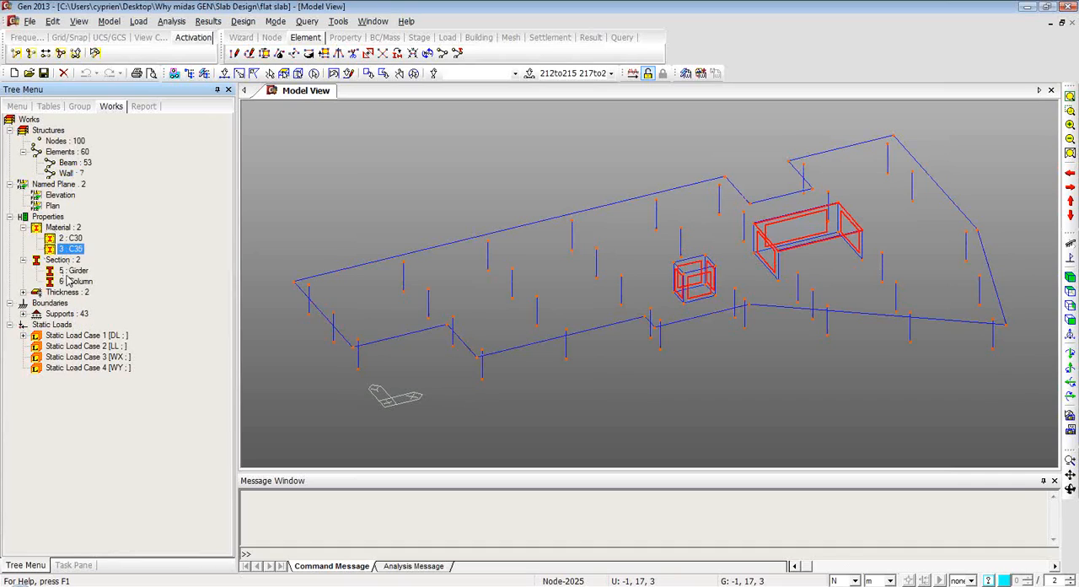
Display the Type 1 [111111] supports on the model.
click(23, 313)
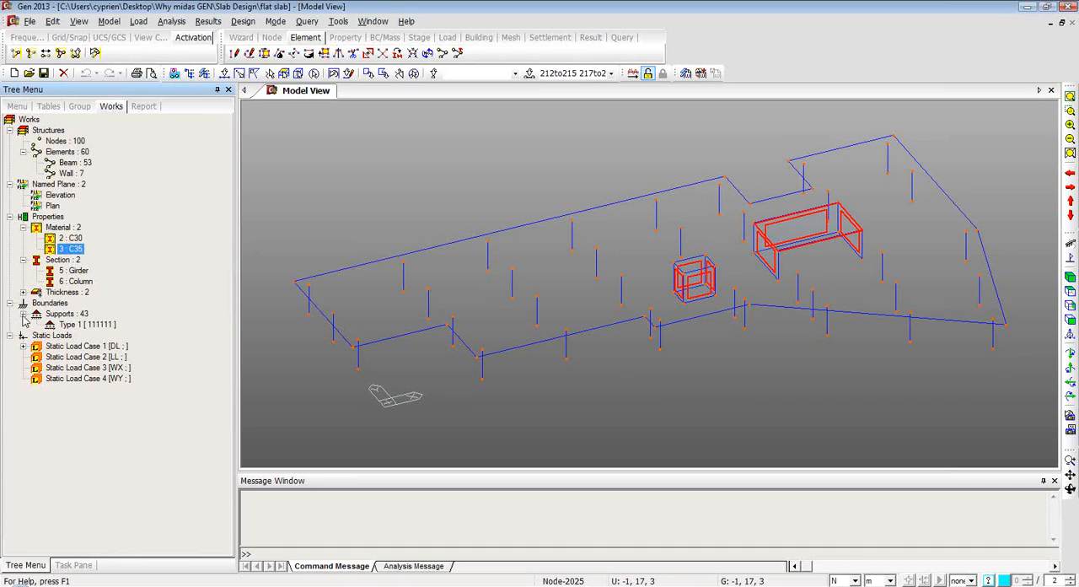
right_click(75, 328)
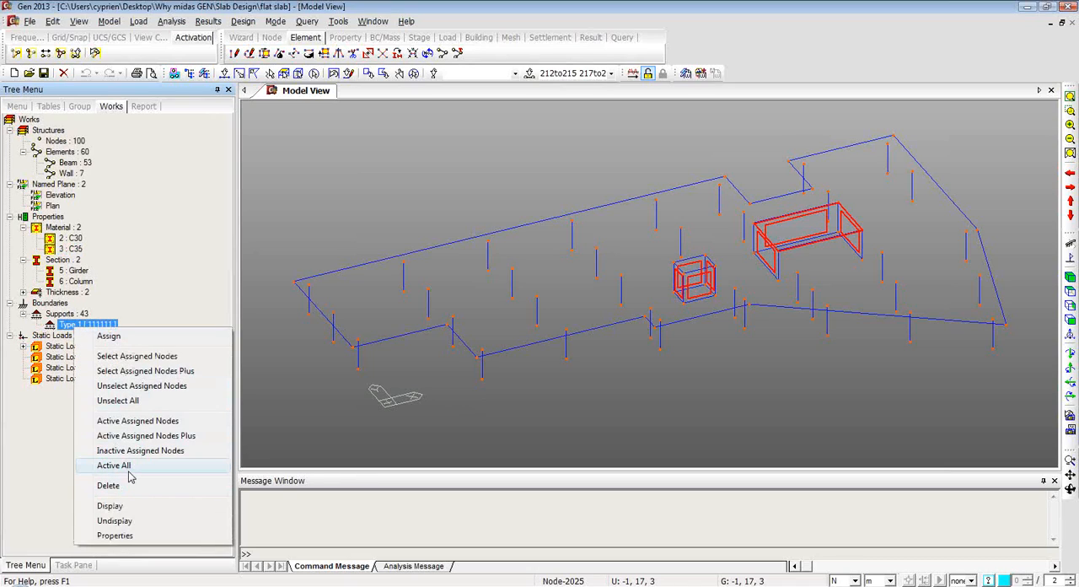
click(133, 507)
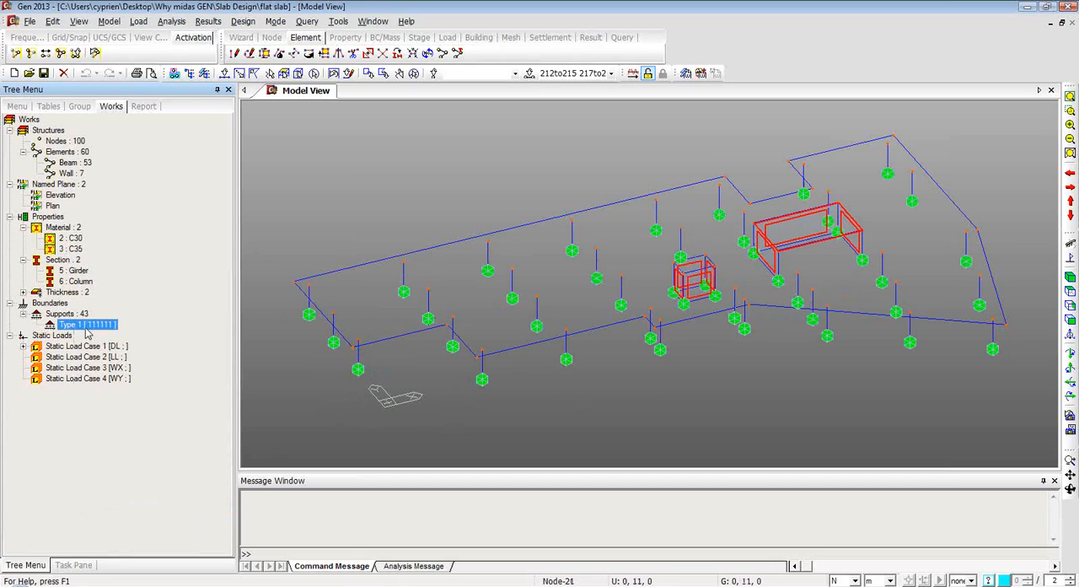
Check the loads defined under the DL static load case, and hide the Type 1 support symbols.
click(22, 346)
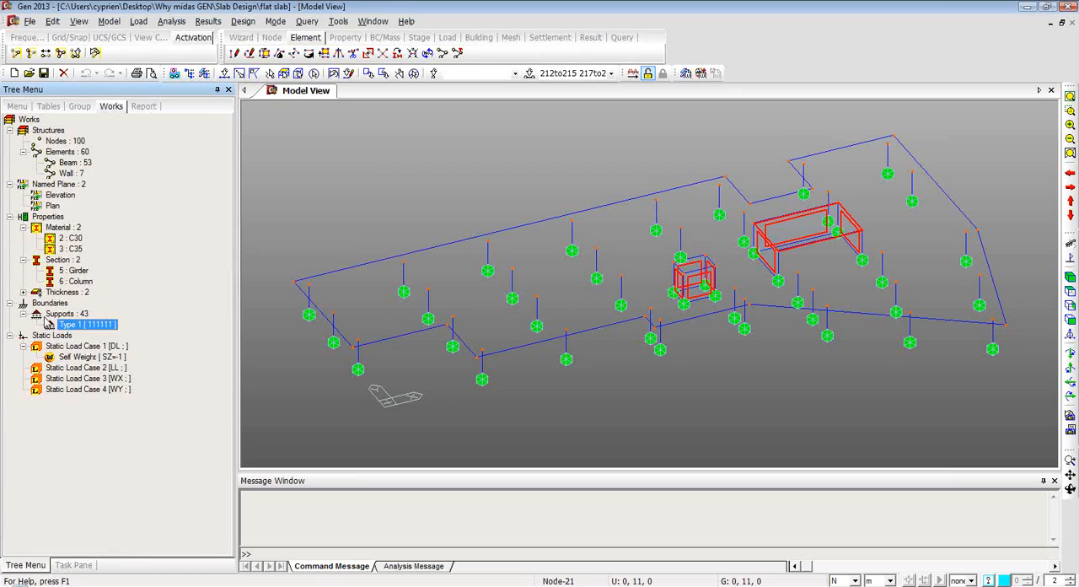
click(24, 314)
click(24, 336)
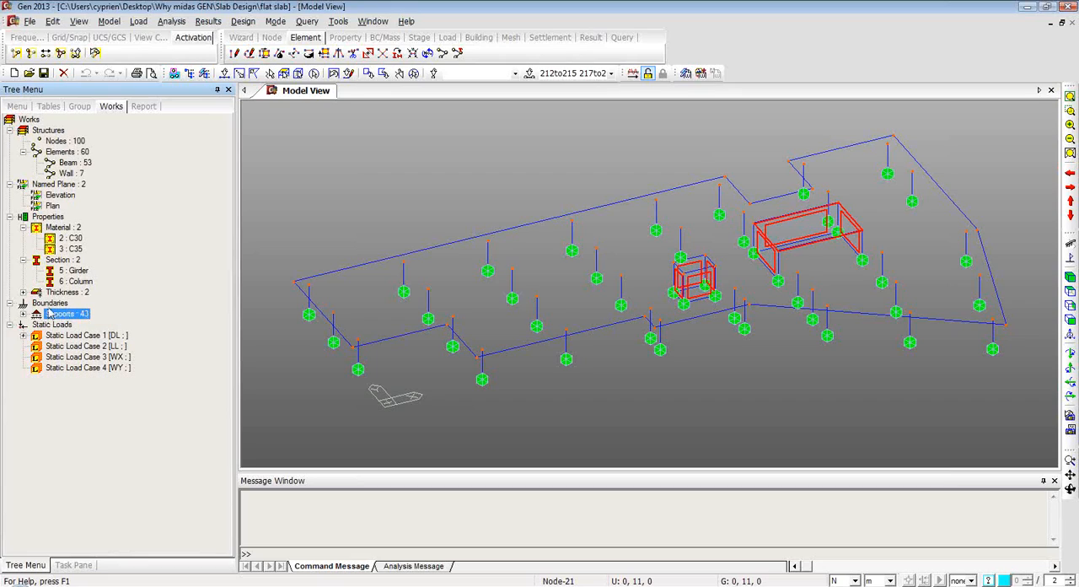
click(24, 314)
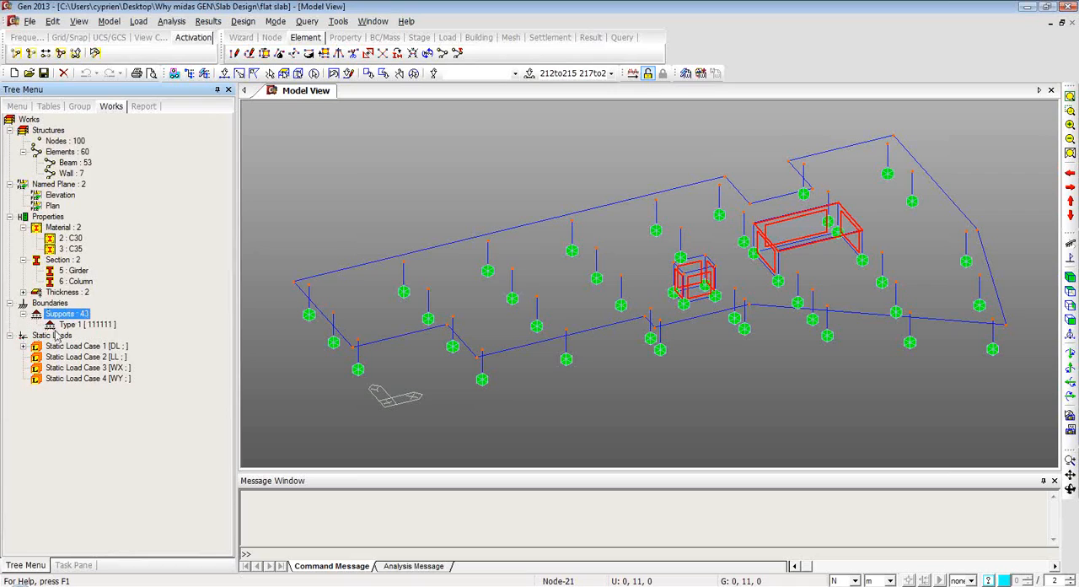
right_click(66, 325)
click(114, 515)
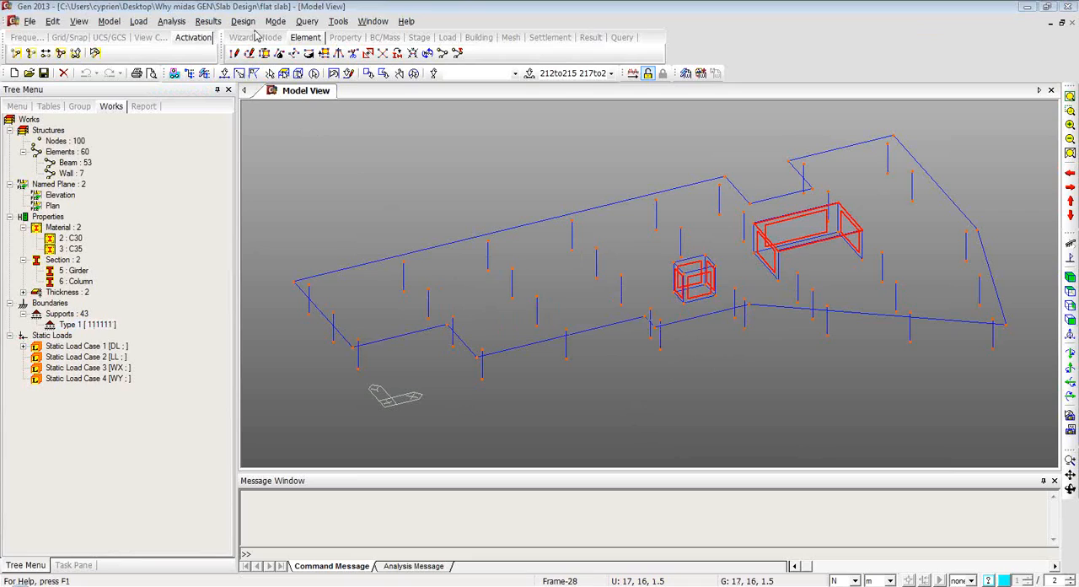
Start Auto-mesh Planar Area and set the mesh type to Quad+Triangle.
click(477, 38)
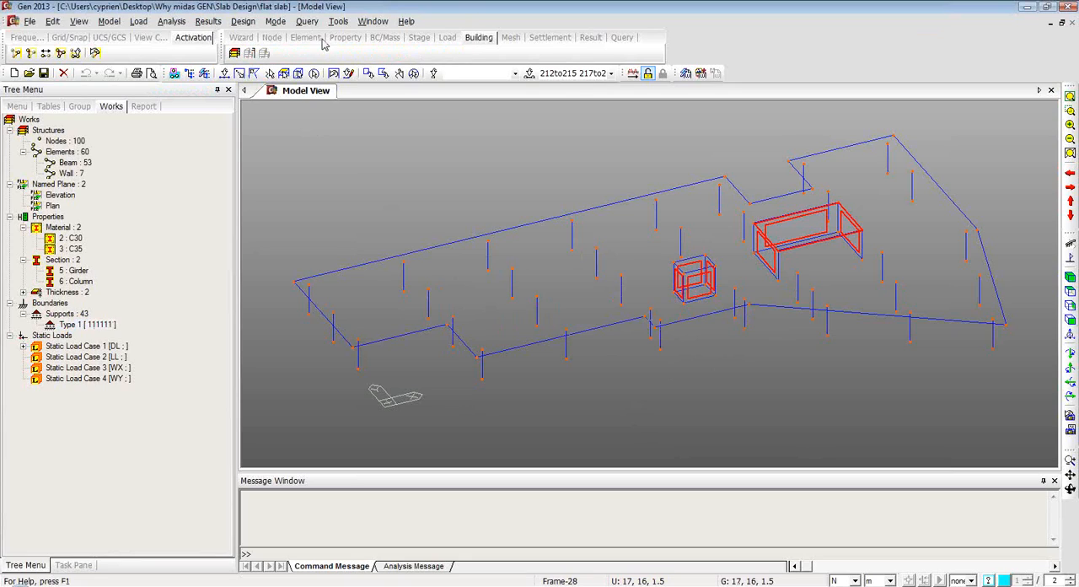
click(511, 38)
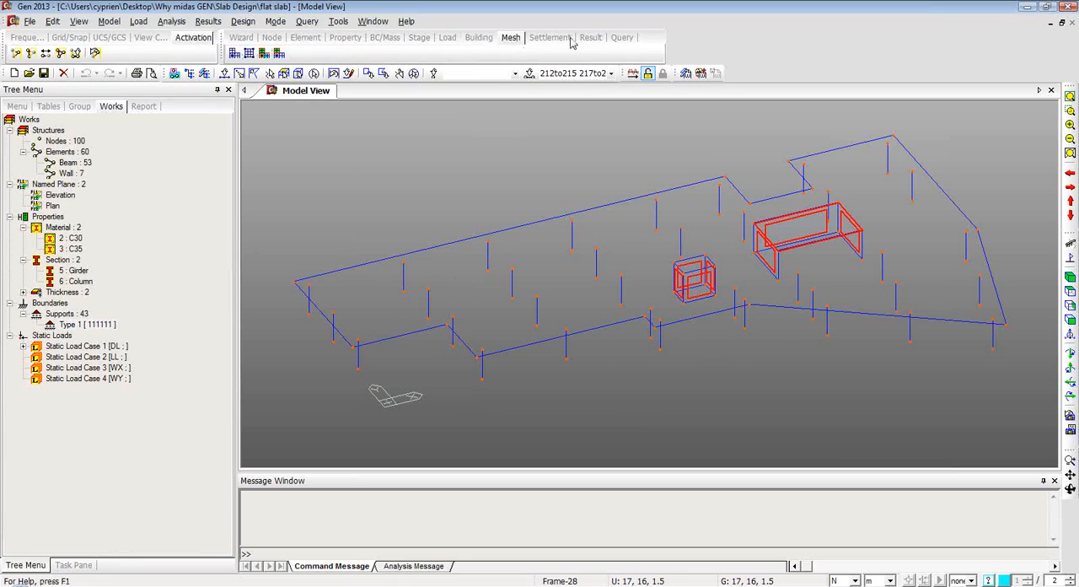
click(236, 55)
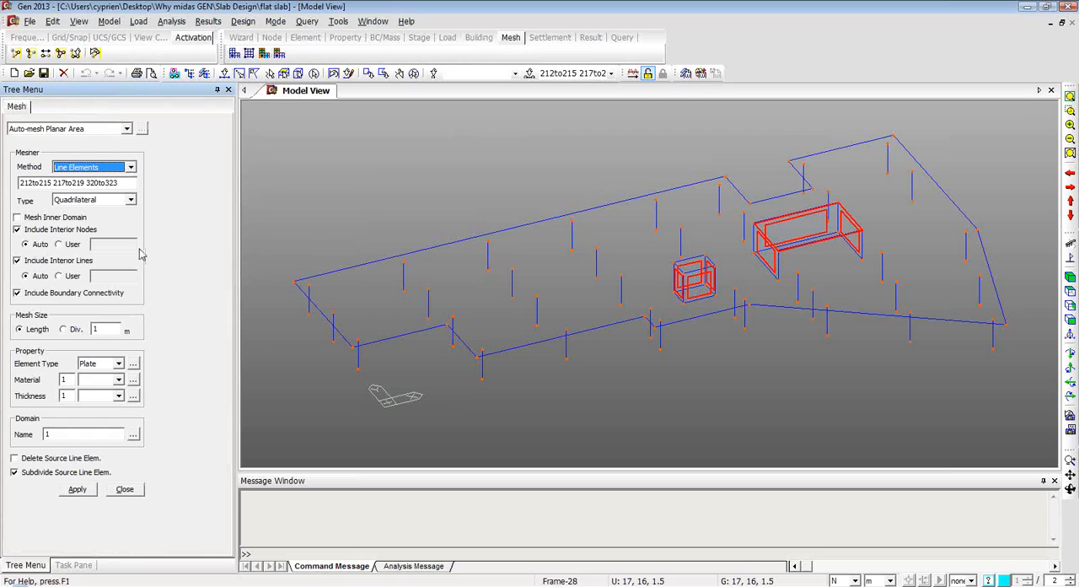
click(134, 205)
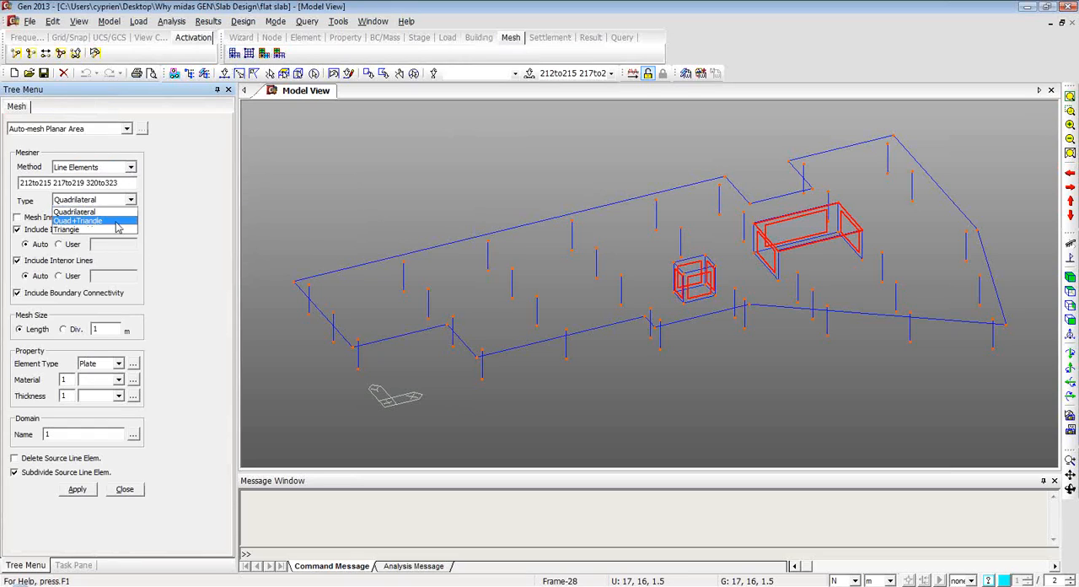
click(115, 222)
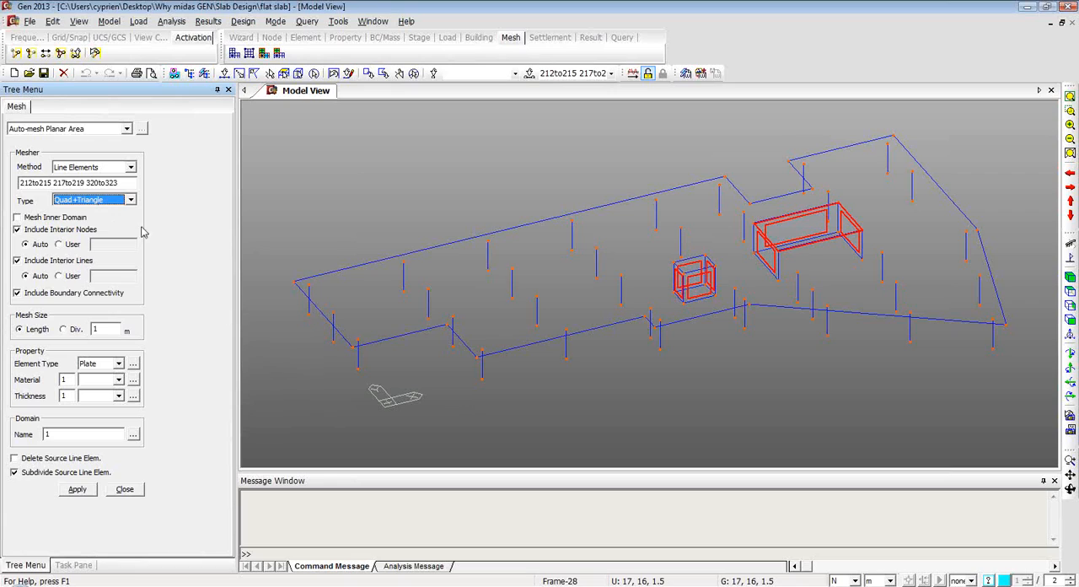
click(285, 74)
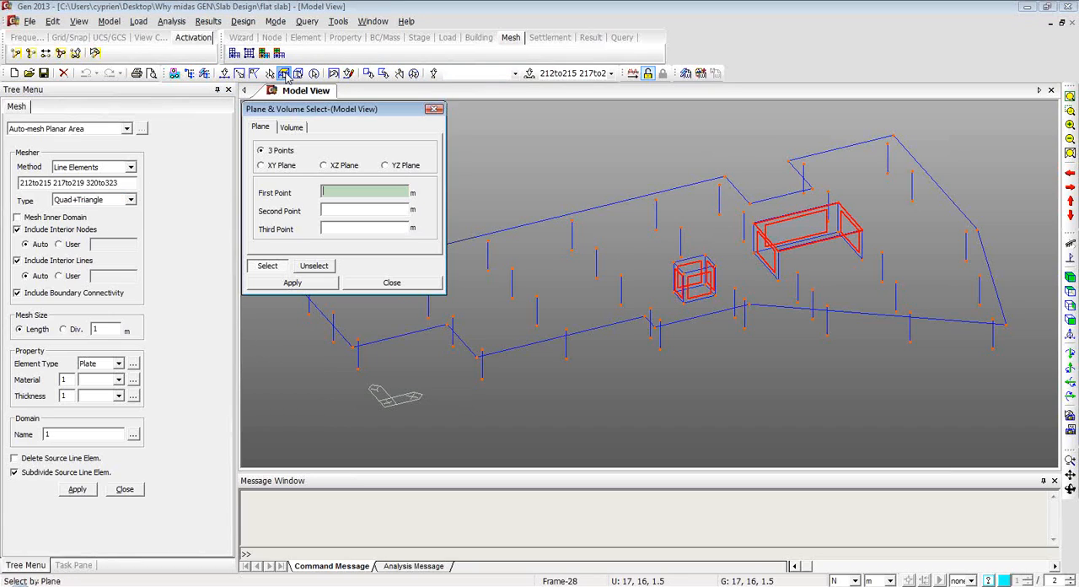
click(261, 166)
click(362, 190)
text(3)
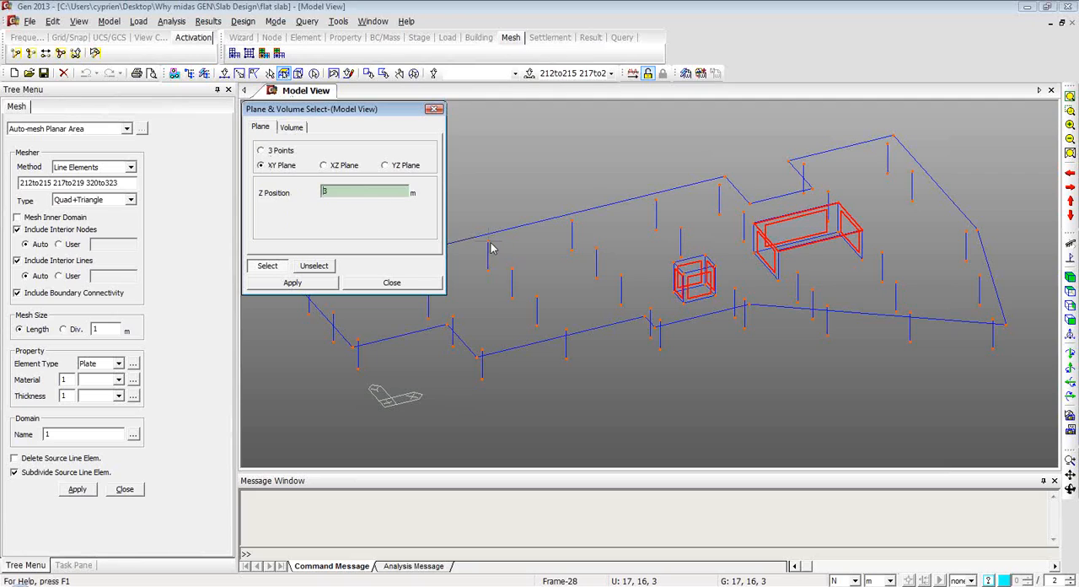
click(491, 247)
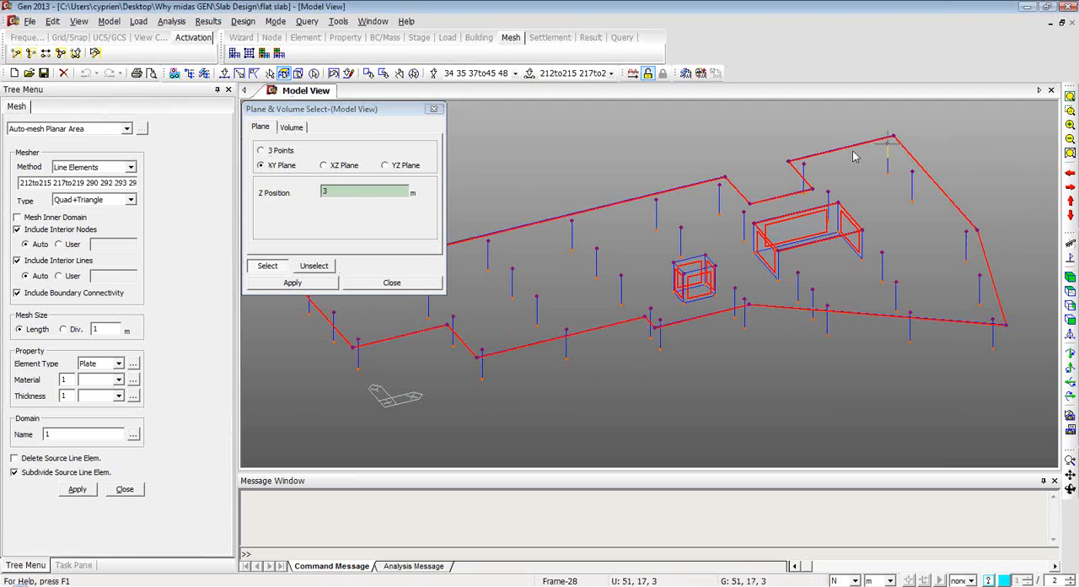
click(377, 287)
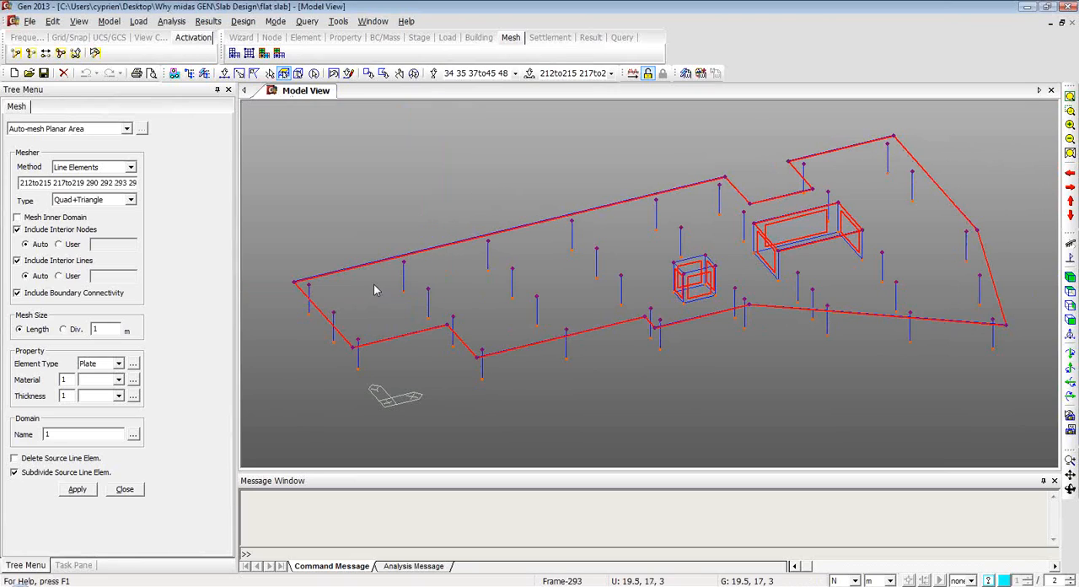
Clear the current selection and select all nodes and line elements in the XY plane at Z = 3 m.
click(400, 73)
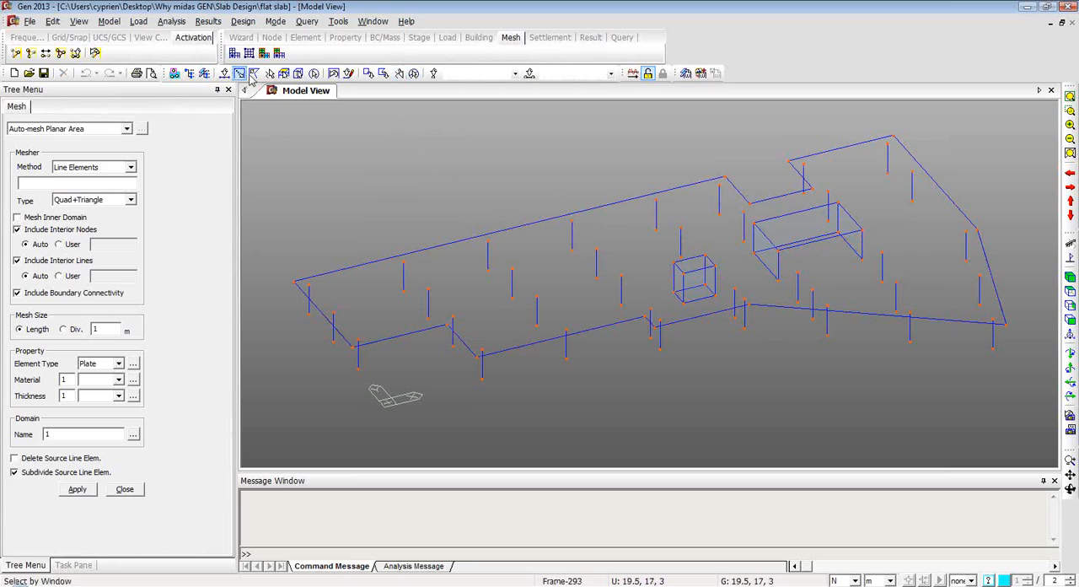
click(283, 74)
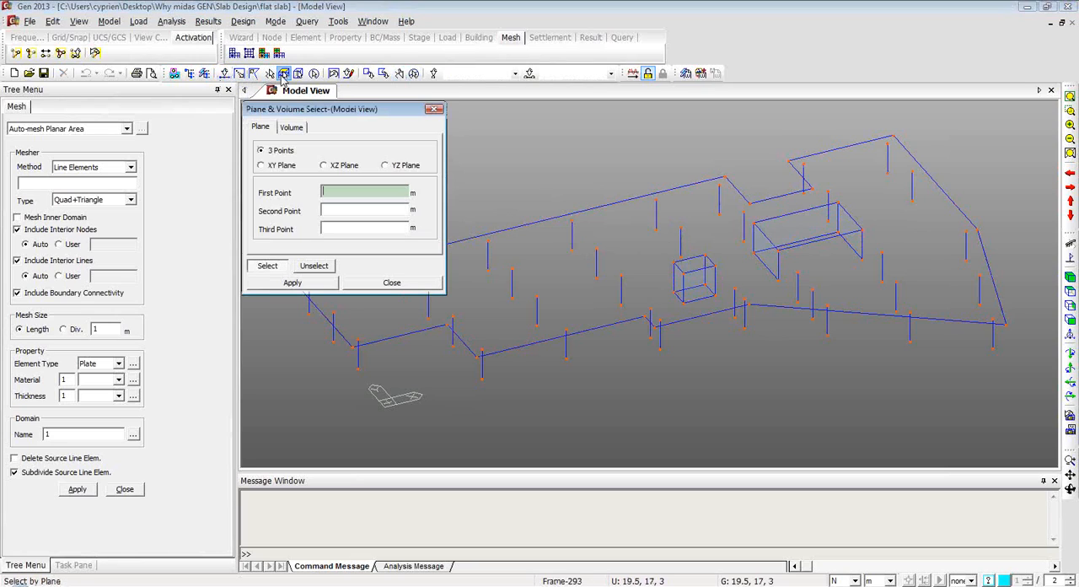
click(262, 166)
click(514, 270)
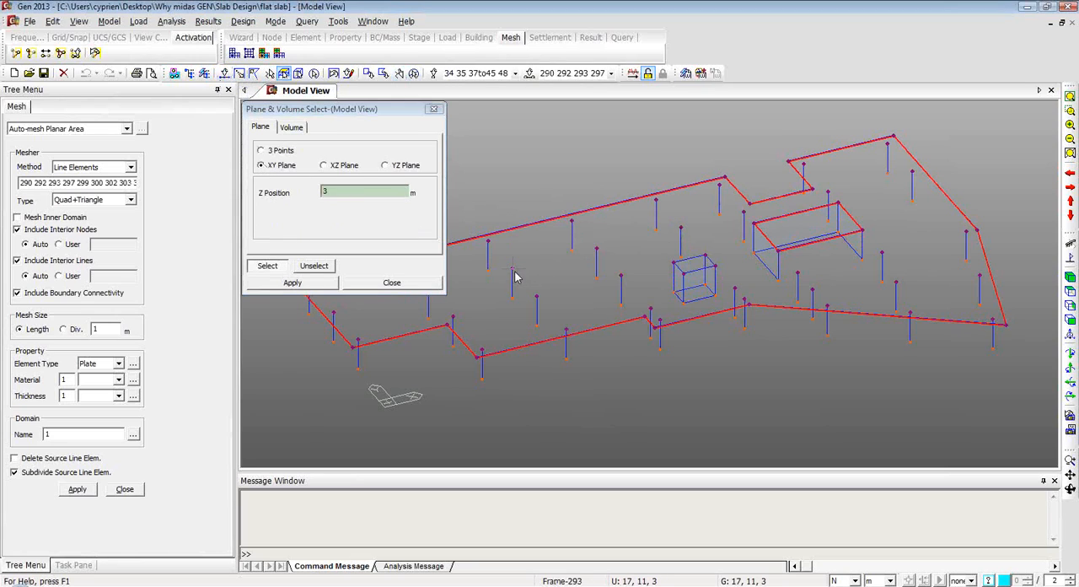
click(363, 284)
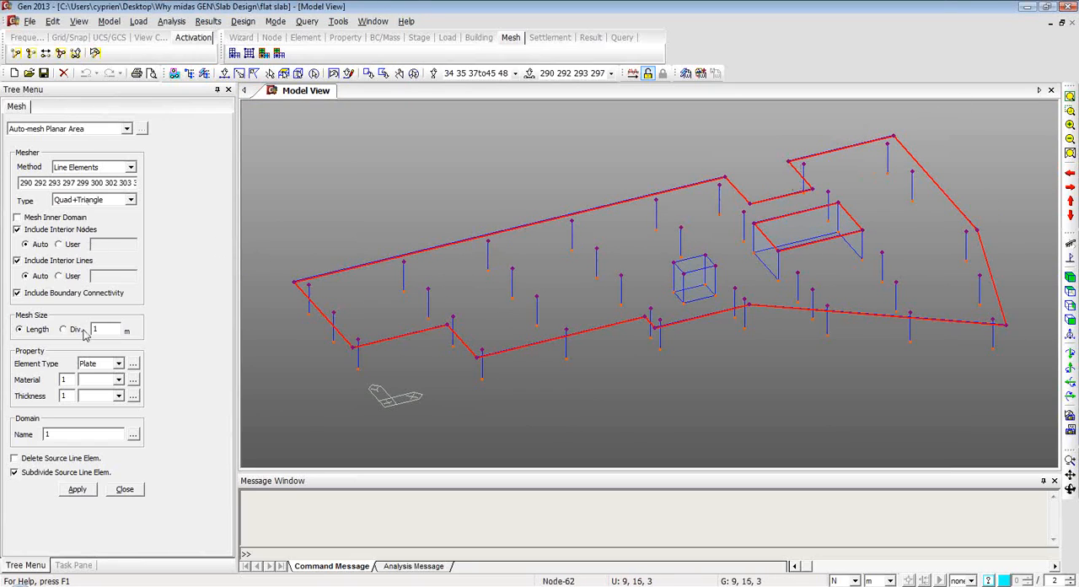
Set the plate mesh material to 2: C30 and the thickness to 2: 0.2000.
click(119, 380)
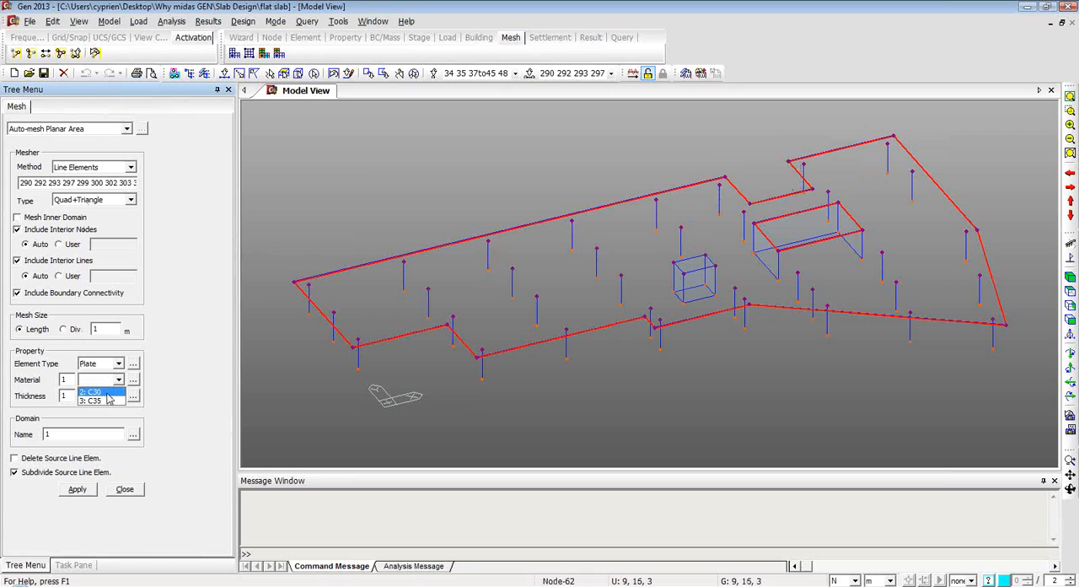
click(100, 399)
click(119, 395)
click(101, 409)
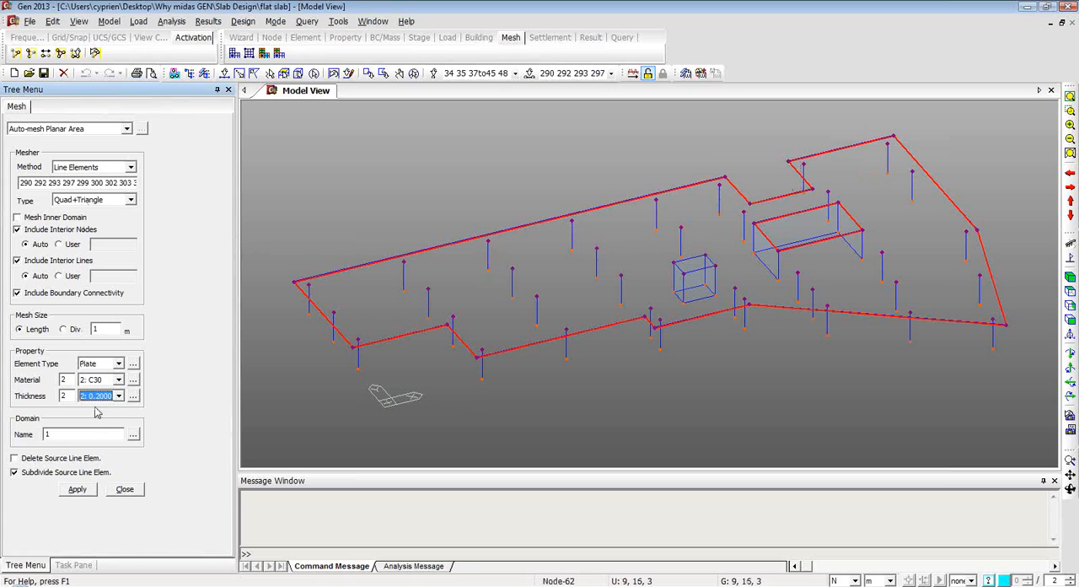
Generate the plate mesh of the slab from the selected line elements with a mesh length of 1 m.
click(78, 490)
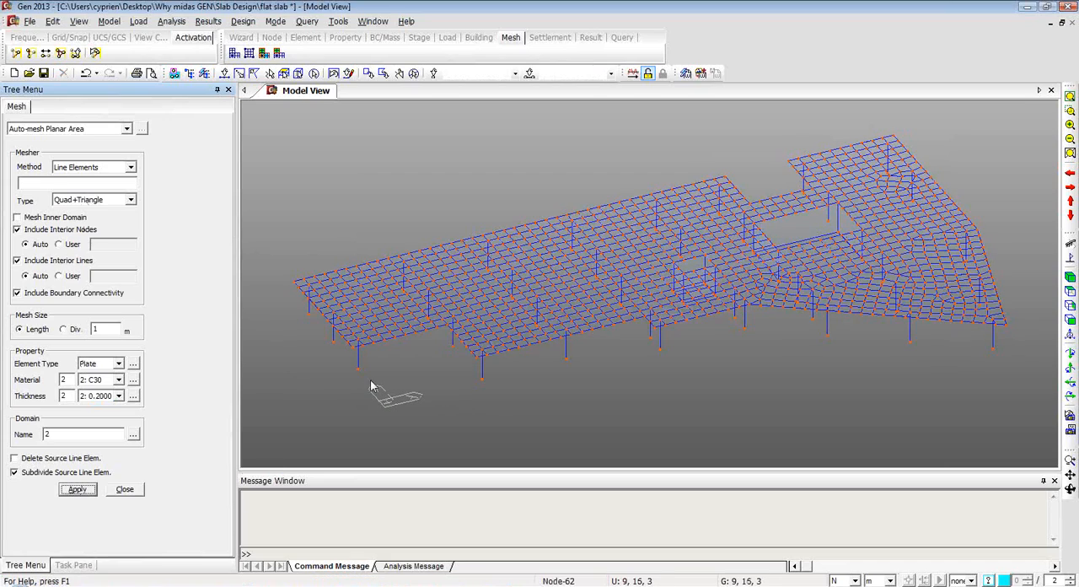
mouse_move(769, 362)
ctrl+middle_down()
mouse_move(749, 299)
mouse_move(762, 325)
mouse_move(756, 368)
ctrl+middle_up()
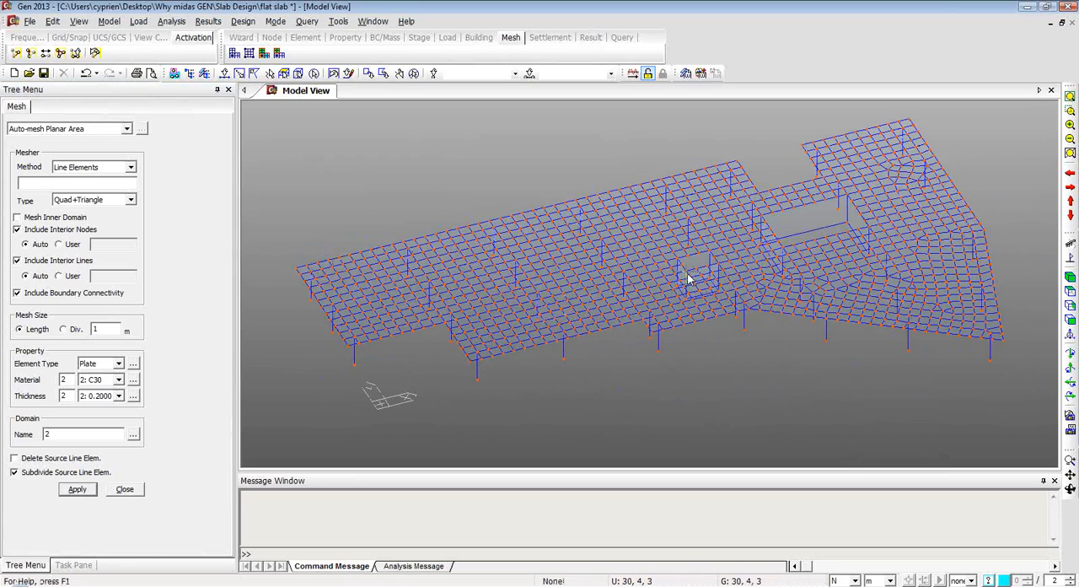
Set the mesher method to Planar Elements and the mesh type to Quadrilateral.
click(131, 167)
click(125, 197)
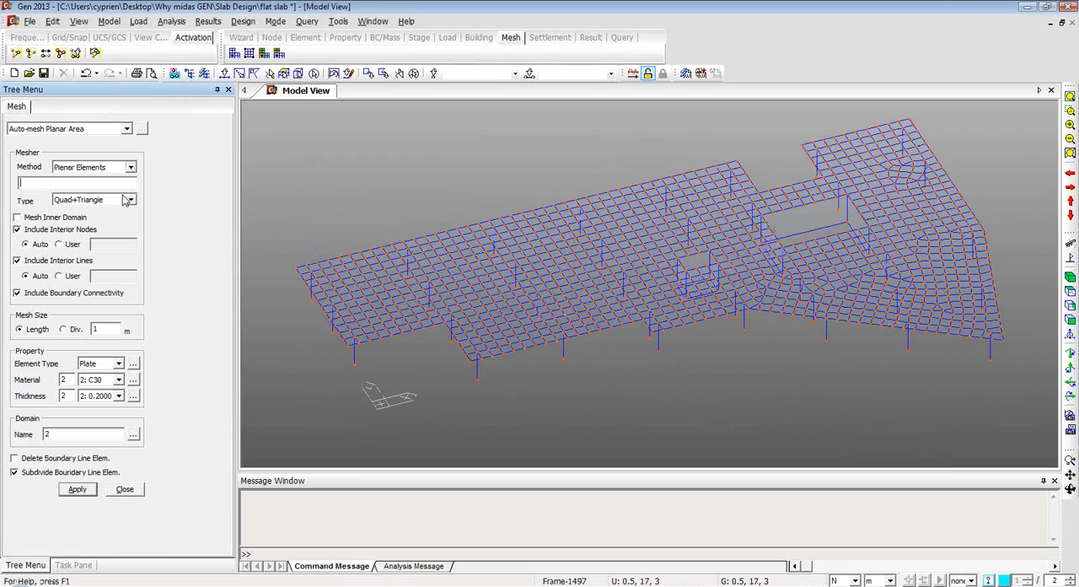
click(128, 199)
click(95, 215)
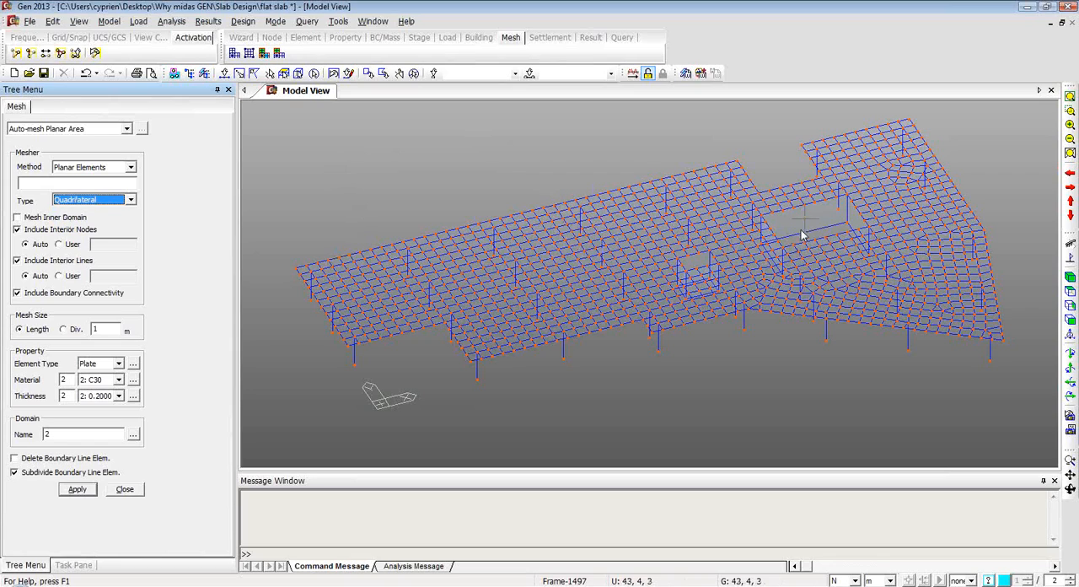
Select all WALL elements in the model by element type.
click(530, 74)
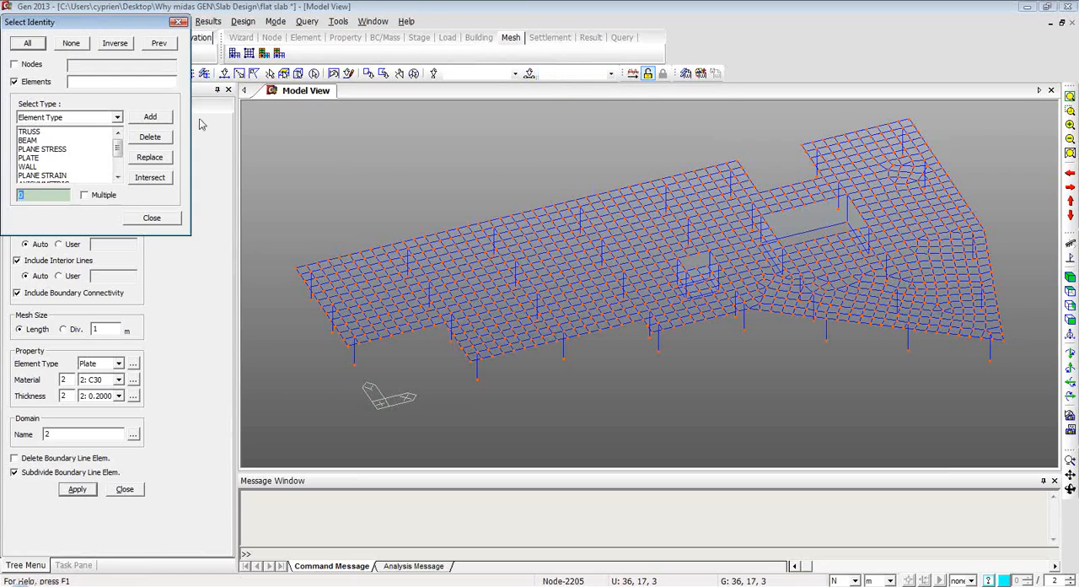
click(34, 167)
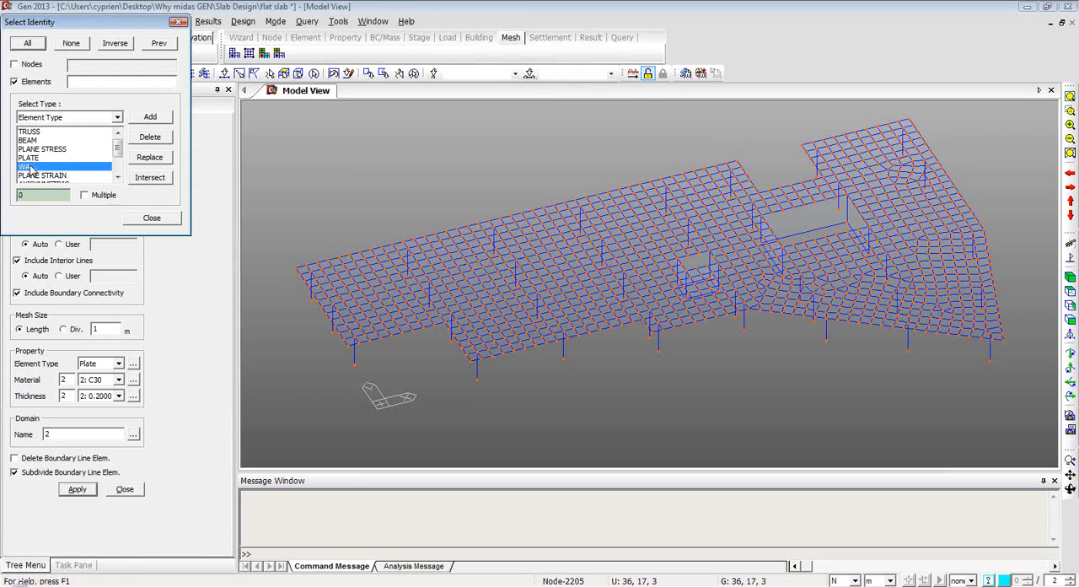
click(149, 117)
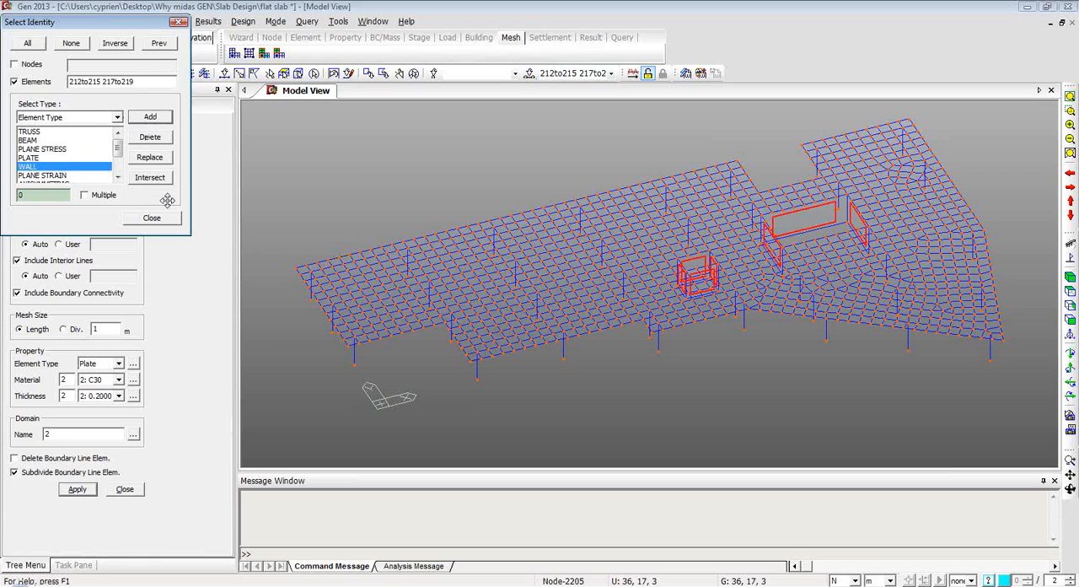
click(152, 217)
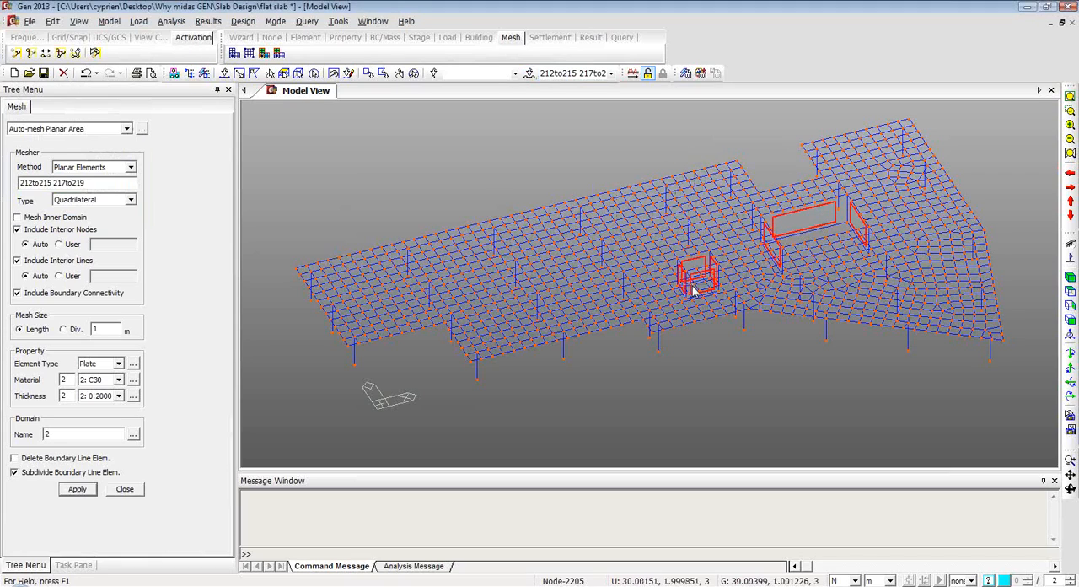
Mesh the selected walls into 1 m quadrilateral plates, inspect the divided walls, and close the auto-mesh settings.
click(78, 490)
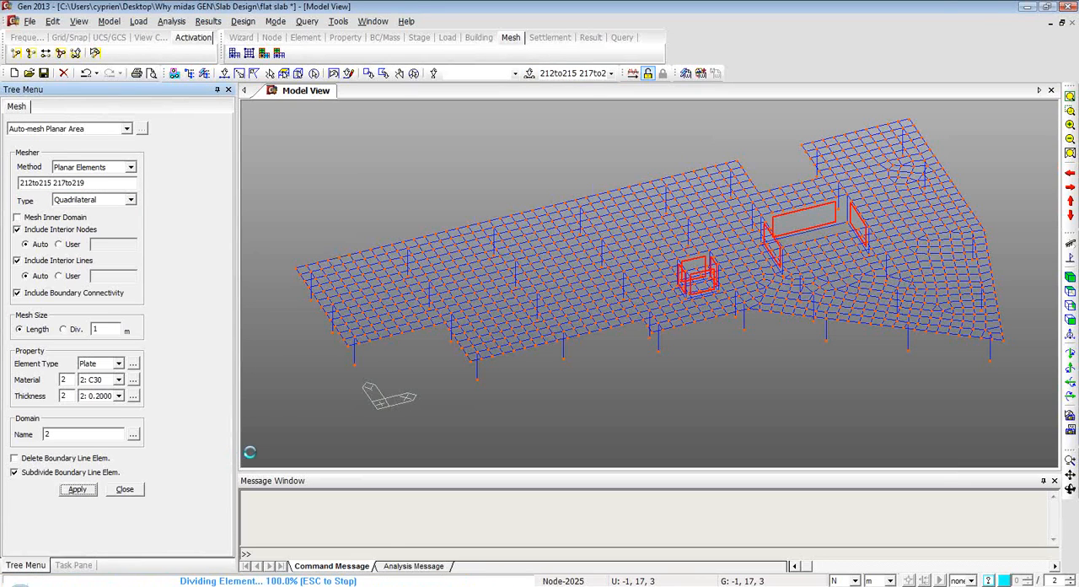
ctrl+middle_drag(717, 379, 749, 329)
scroll(780, 321, up, 1)
scroll(780, 318, up, 3)
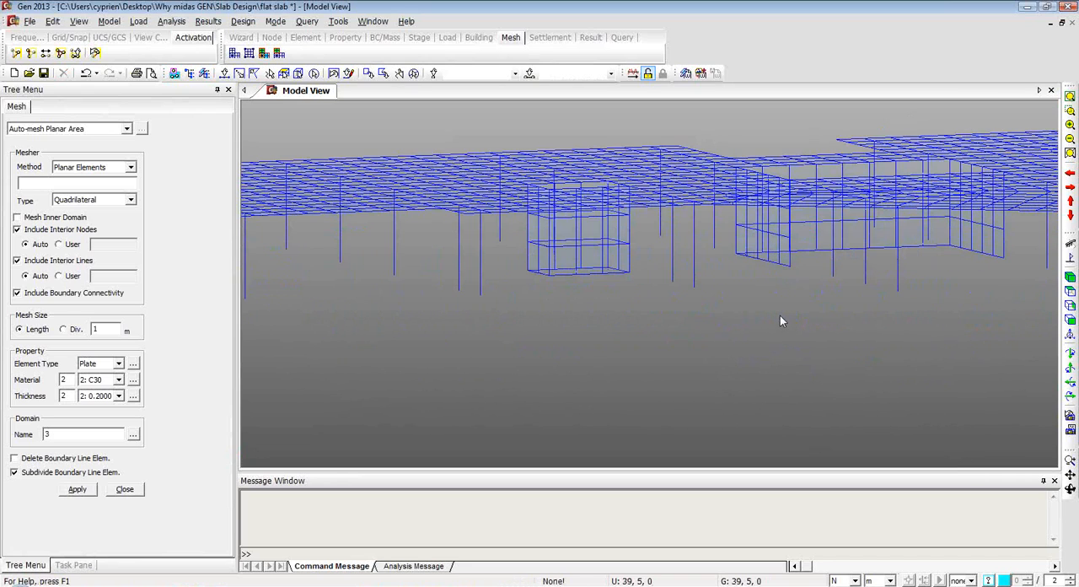
scroll(740, 321, down, 3)
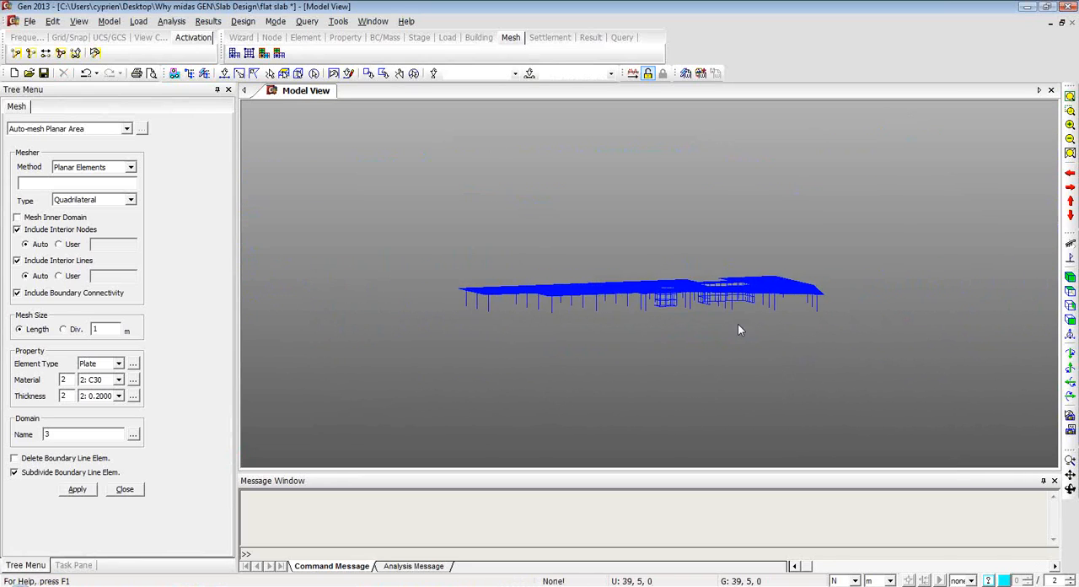
scroll(738, 322, up, 1)
ctrl+middle_drag(582, 288, 630, 338)
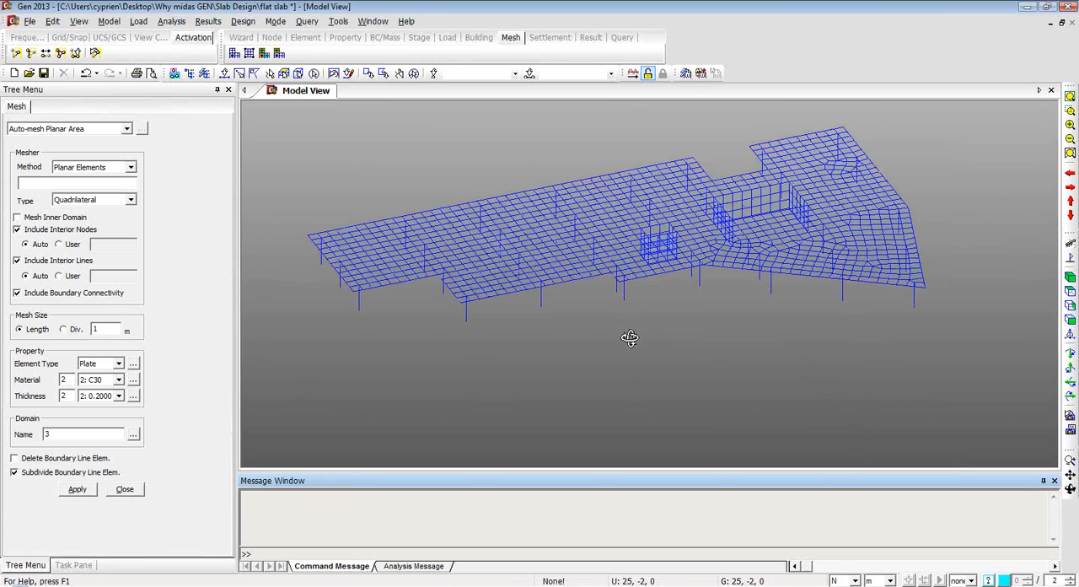
click(125, 489)
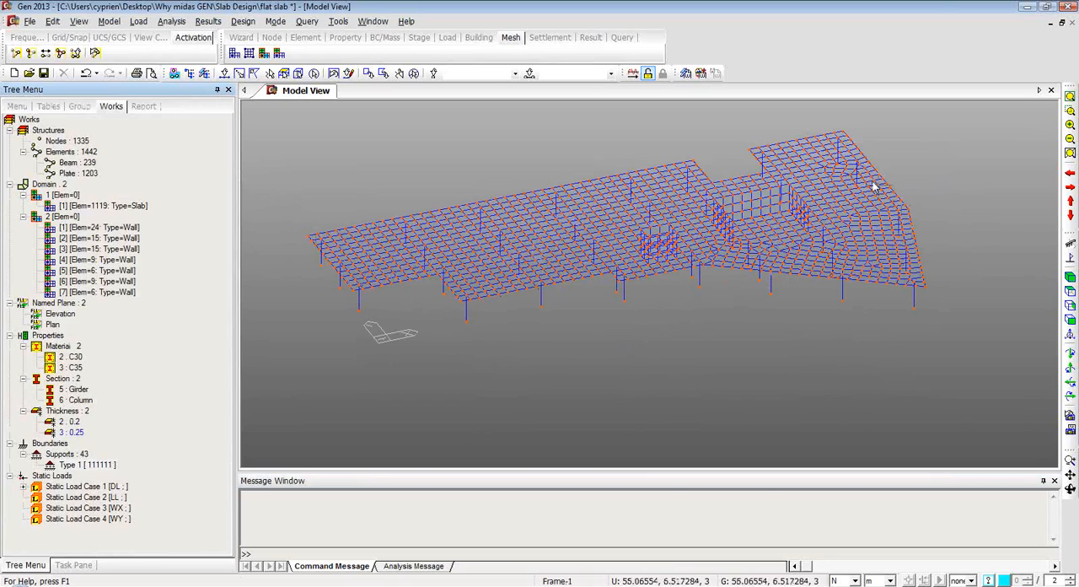
Display the meshed model with Hidden Surface, and quit Skype to stop its notifications.
click(26, 38)
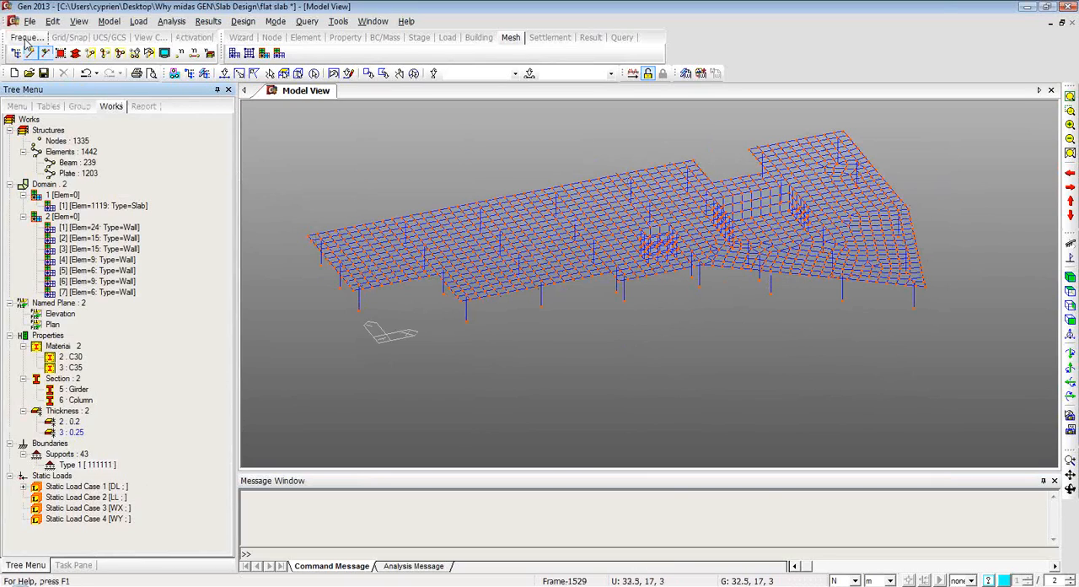
click(74, 54)
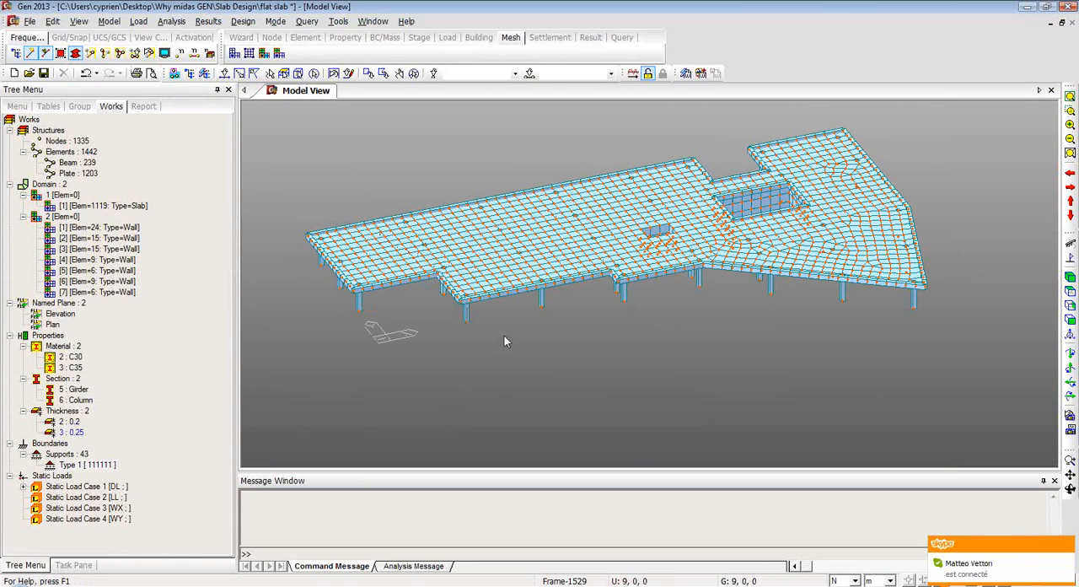
right_click(942, 586)
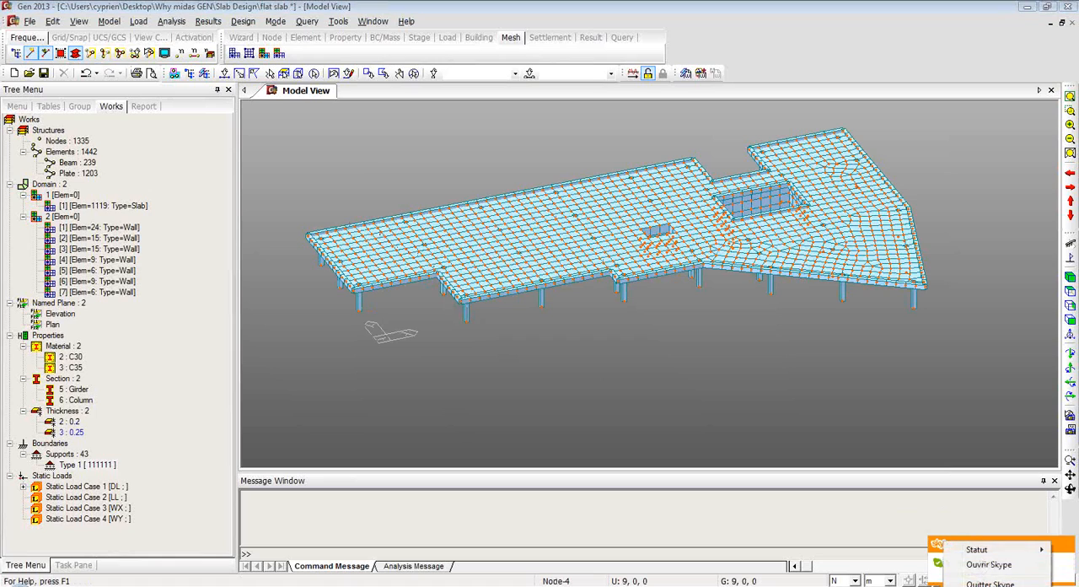
click(982, 584)
mouse_move(550, 317)
ctrl+middle_down()
mouse_move(559, 248)
mouse_move(546, 309)
mouse_move(552, 302)
ctrl+middle_up()
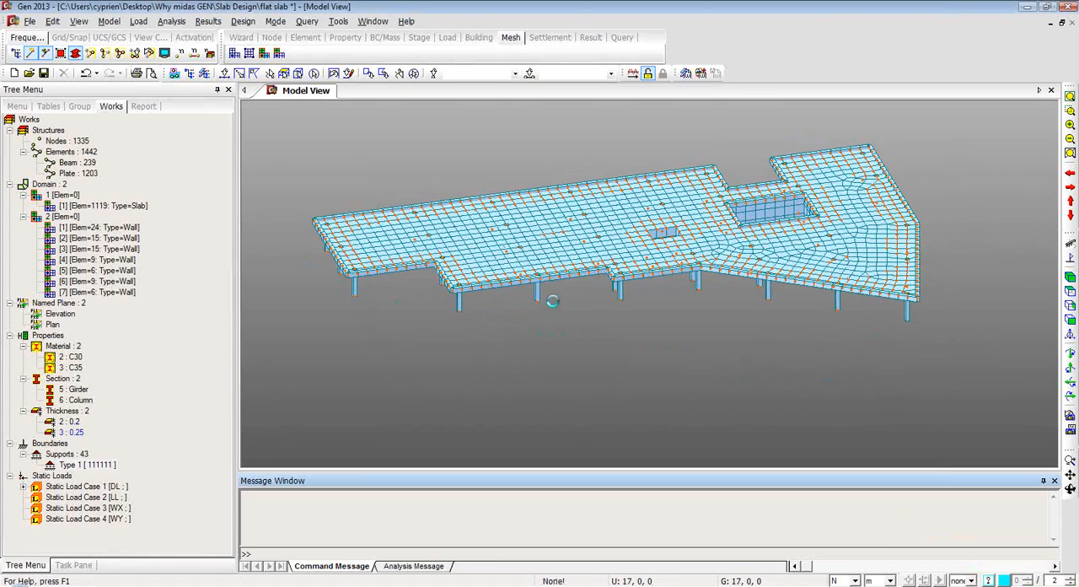
scroll(551, 301, up, 3)
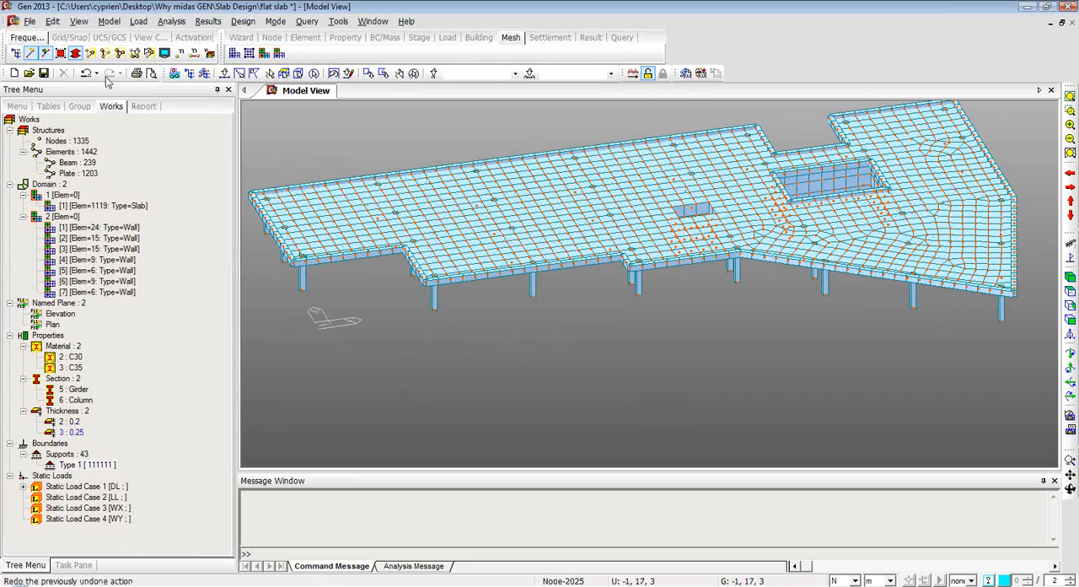
Hide the node symbols in the model display.
click(164, 53)
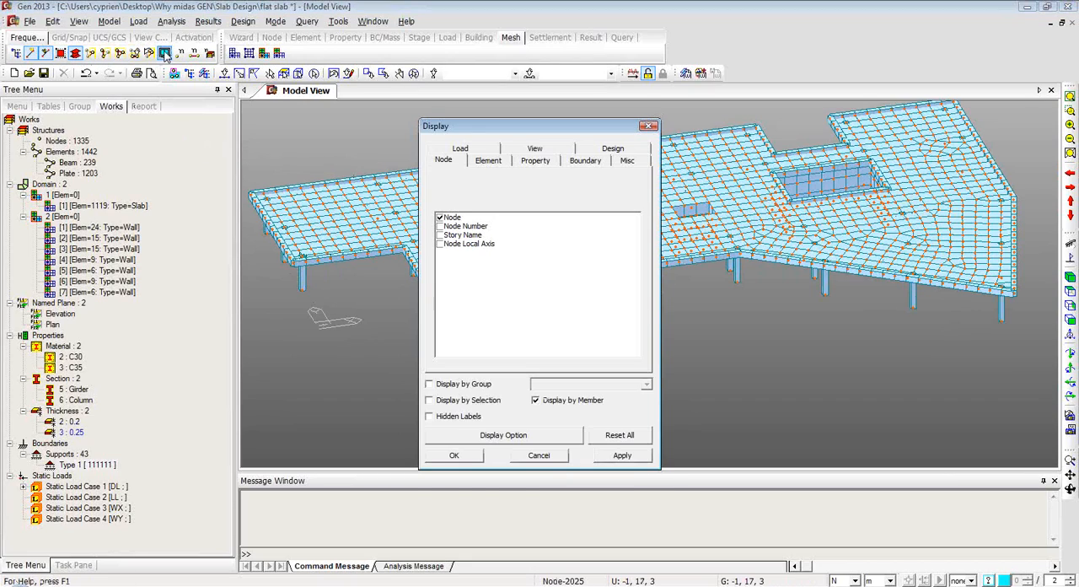
click(440, 218)
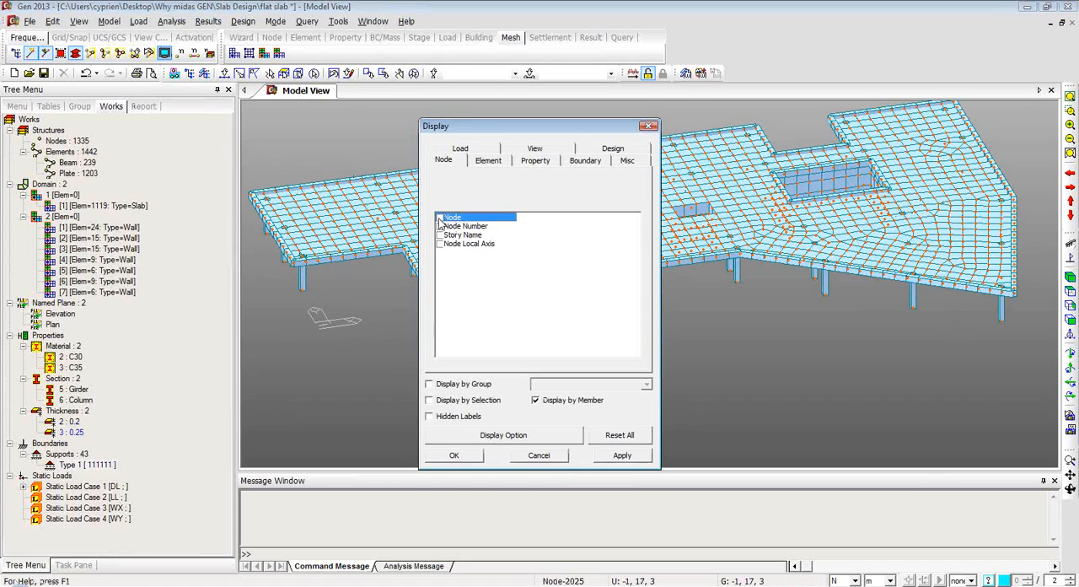
click(463, 458)
mouse_move(578, 364)
ctrl+middle_down()
mouse_move(594, 280)
mouse_move(584, 343)
ctrl+middle_up()
scroll(584, 338, down, 4)
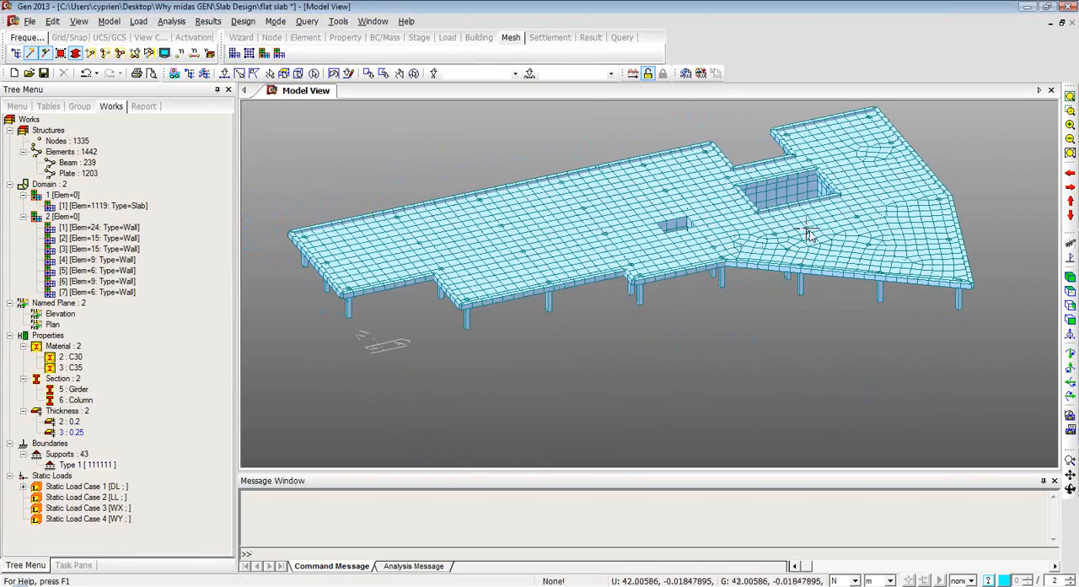
Start Pressure Loads and review the list of defined static load cases.
click(447, 38)
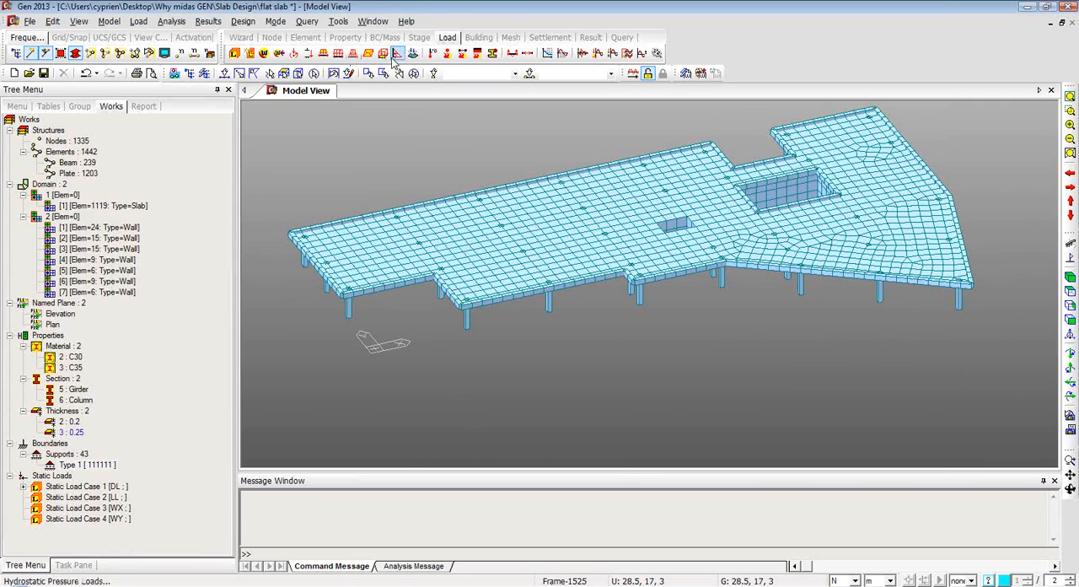
click(383, 54)
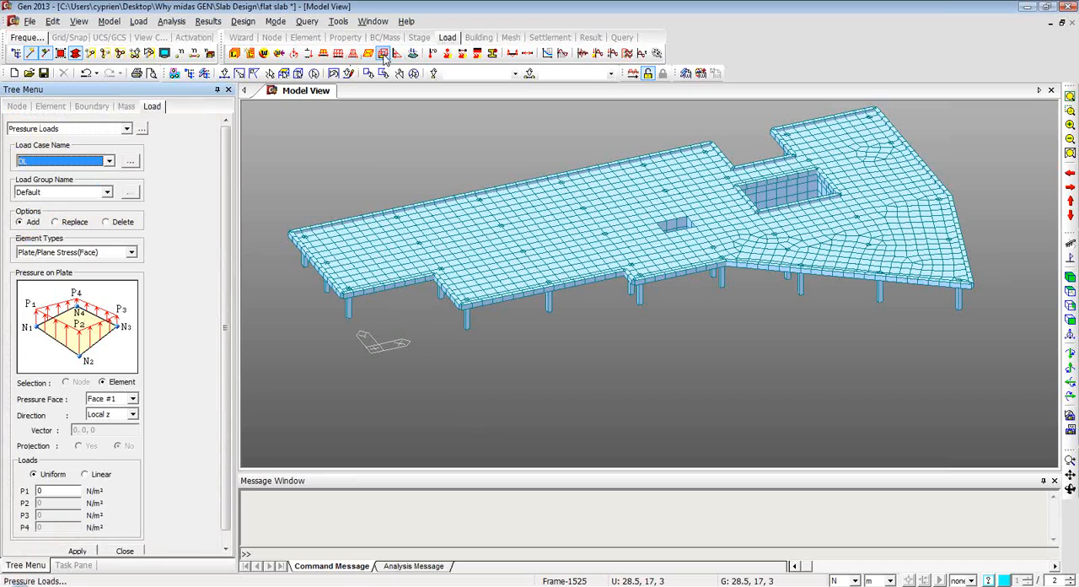
click(107, 194)
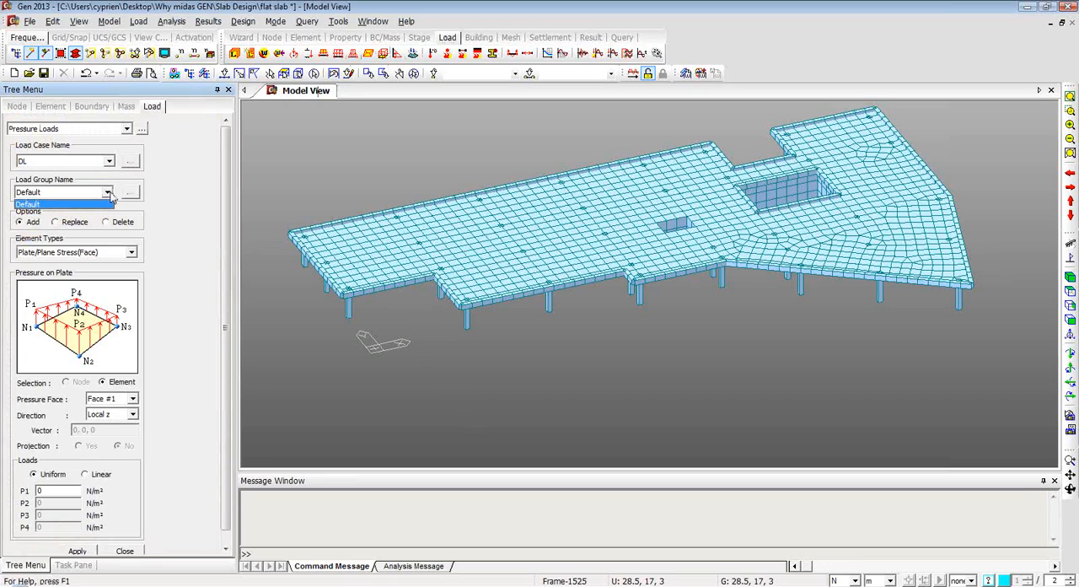
click(108, 164)
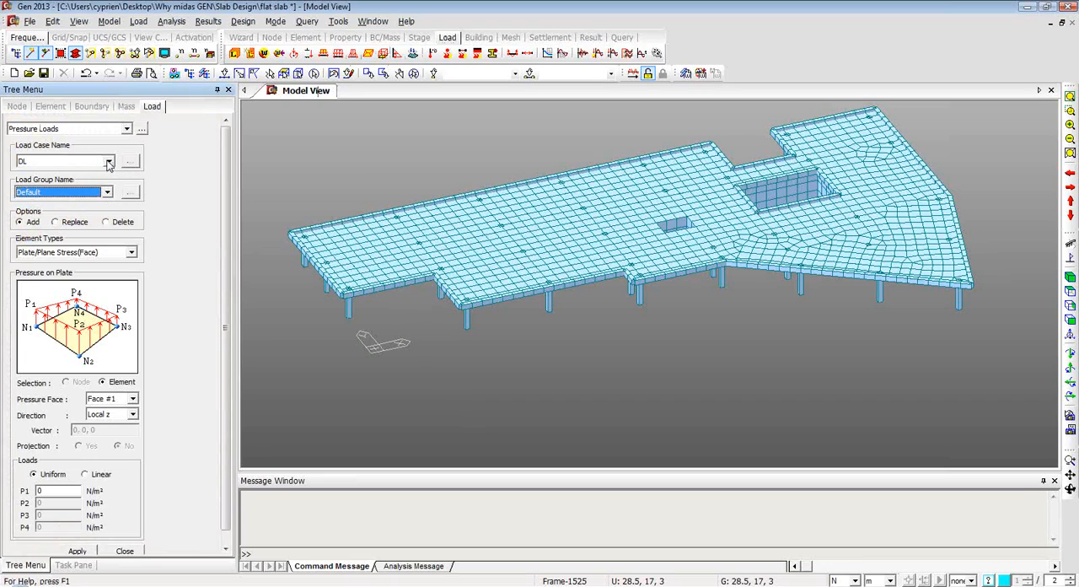
click(108, 161)
click(111, 164)
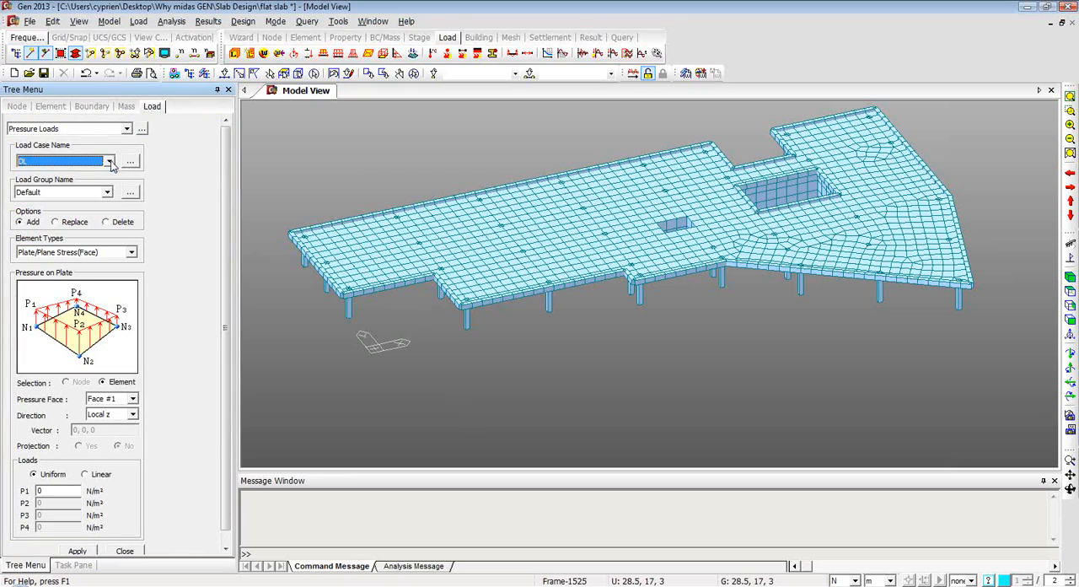
click(131, 163)
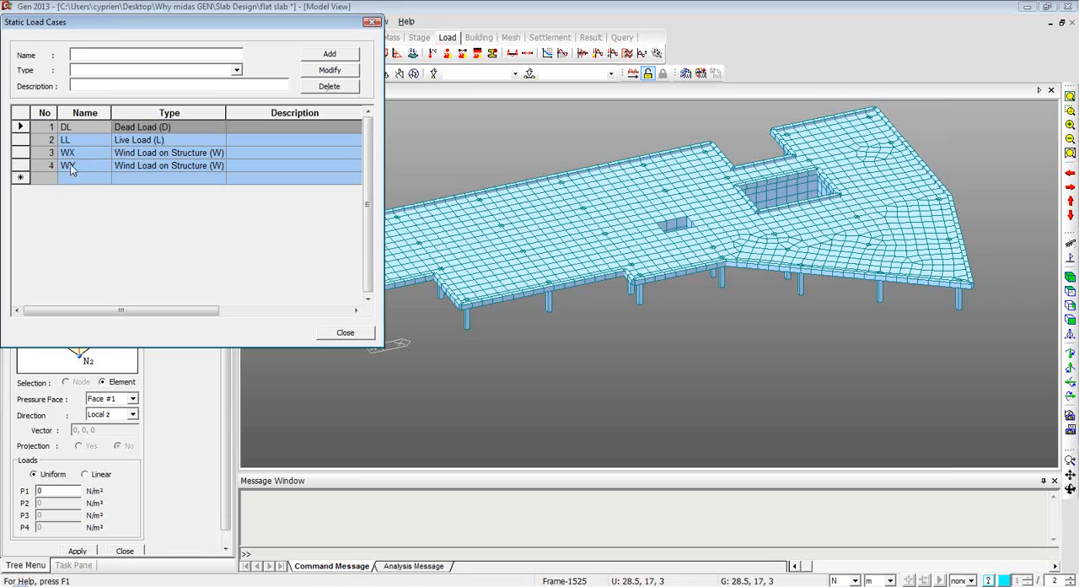
click(372, 21)
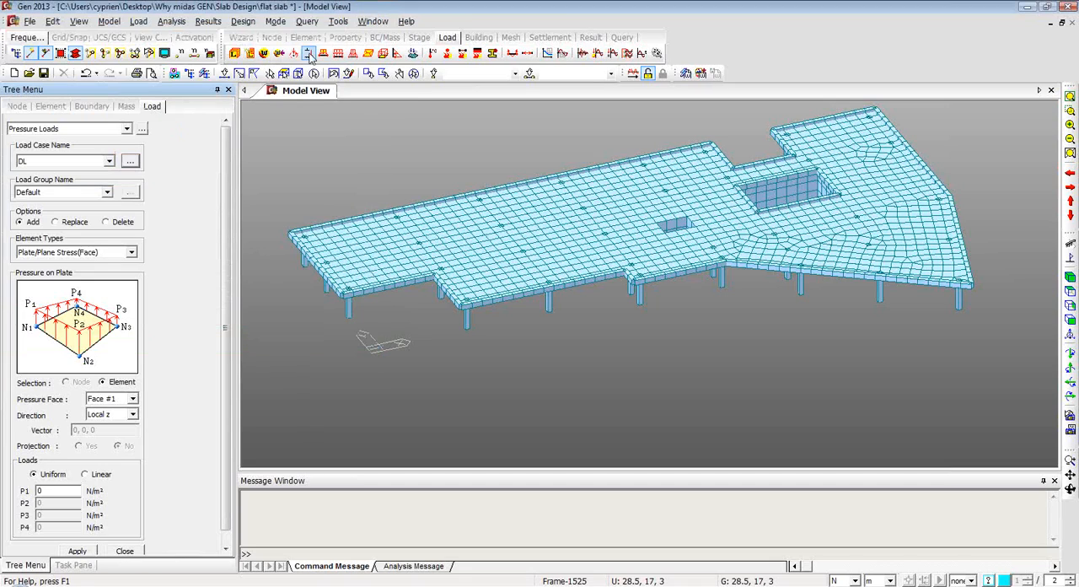
Set the load case of the pressure load to LL.
click(109, 161)
click(92, 185)
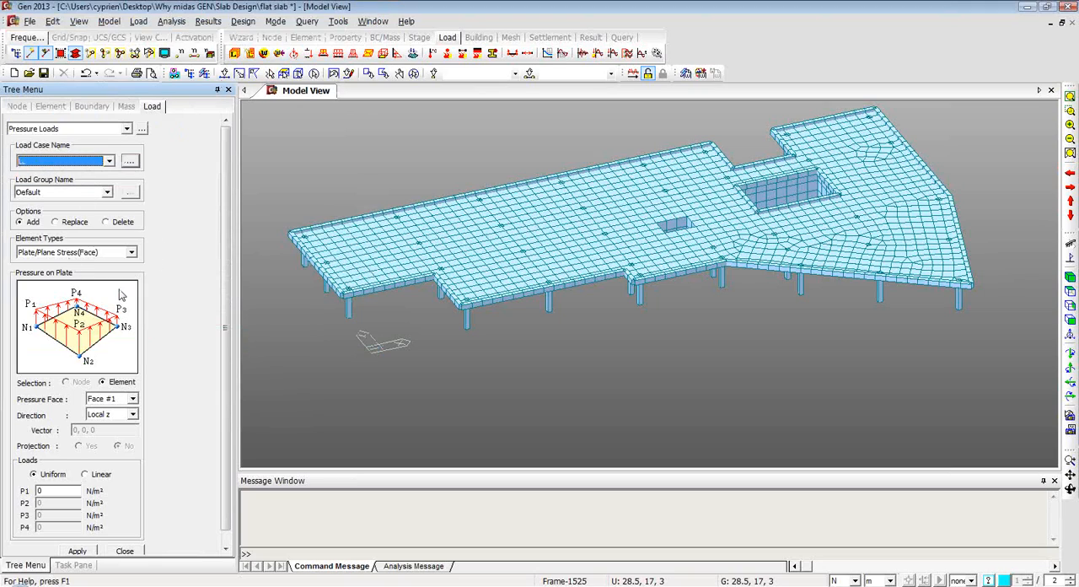
scroll(227, 291, down, 1)
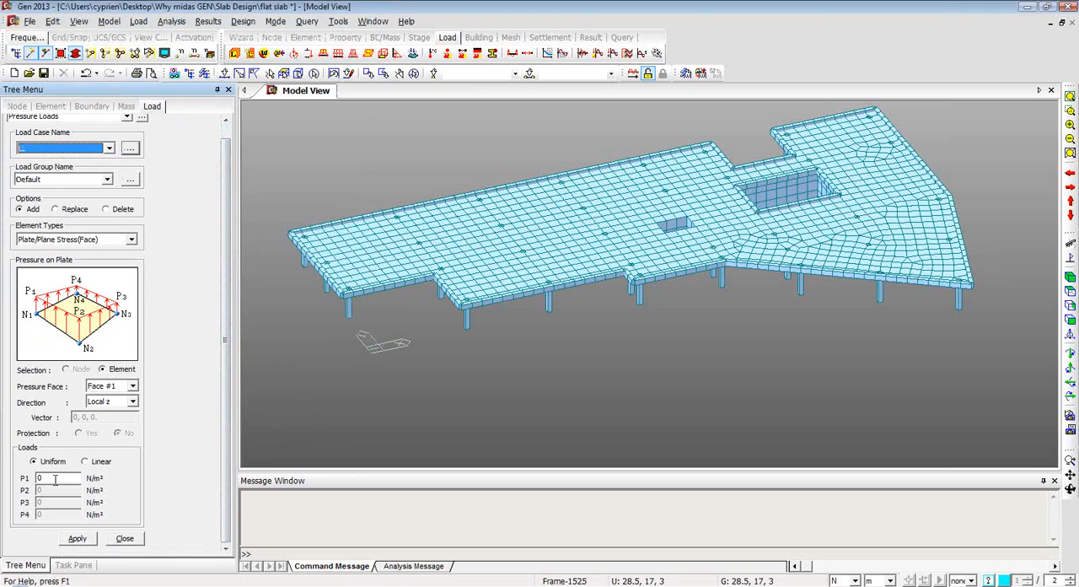
Select all slab nodes and elements lying in the XY plane at Z = 3 m.
click(283, 73)
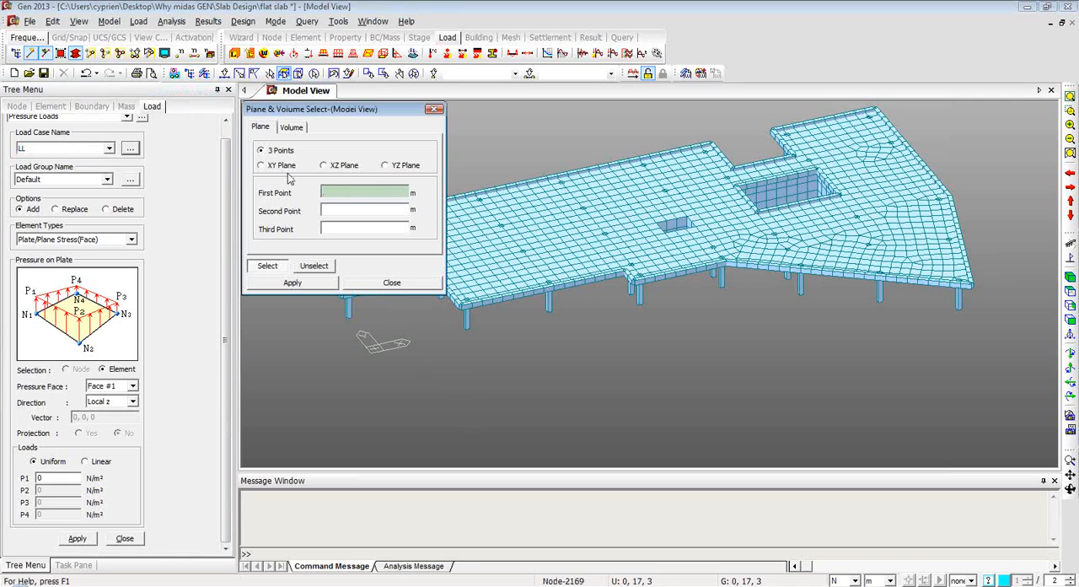
click(263, 165)
click(496, 226)
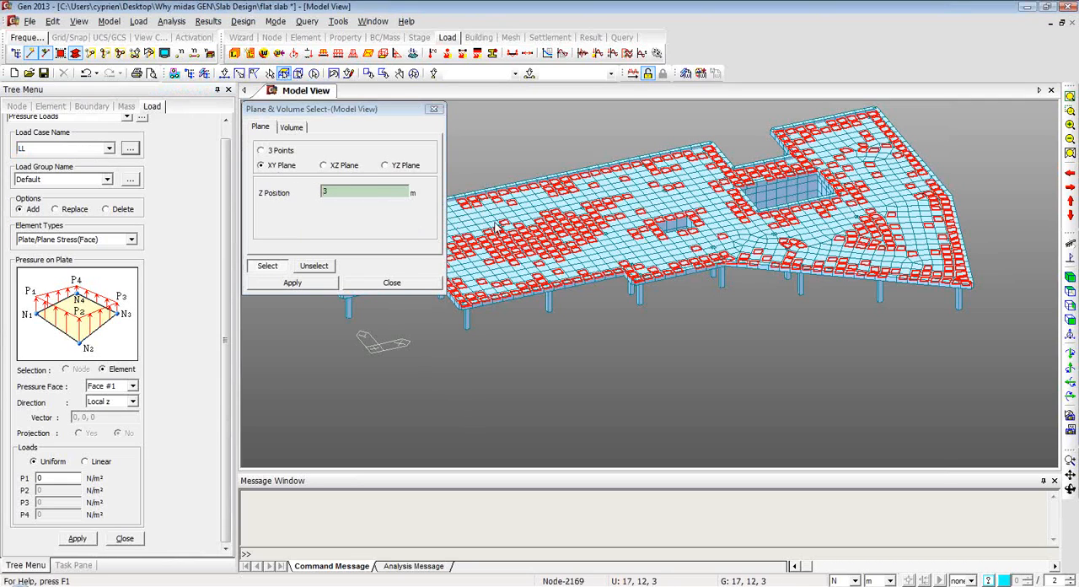
click(386, 283)
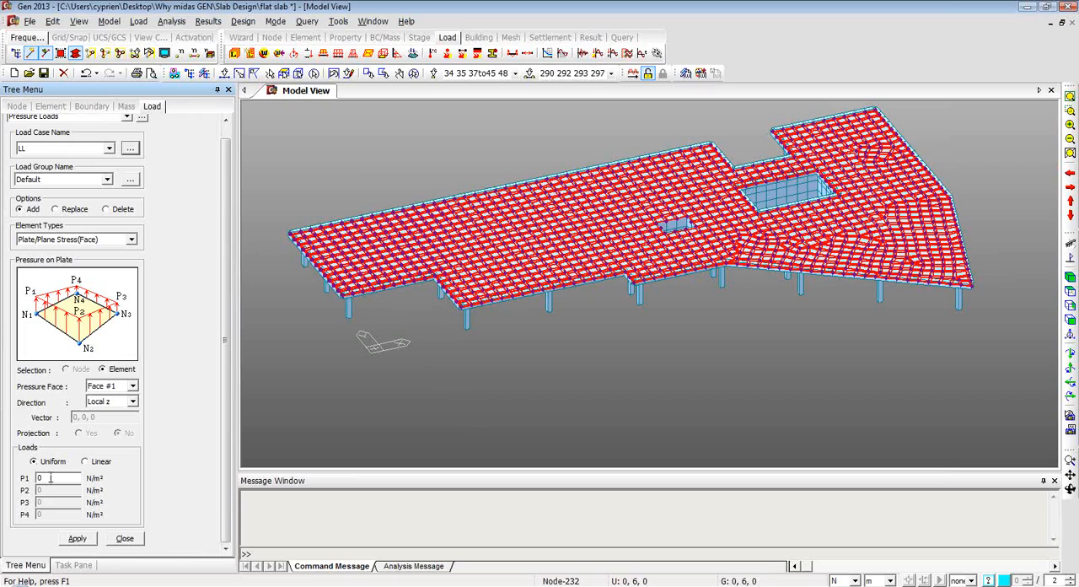
Change the model's force unit to kN for entering the pressure load.
click(855, 581)
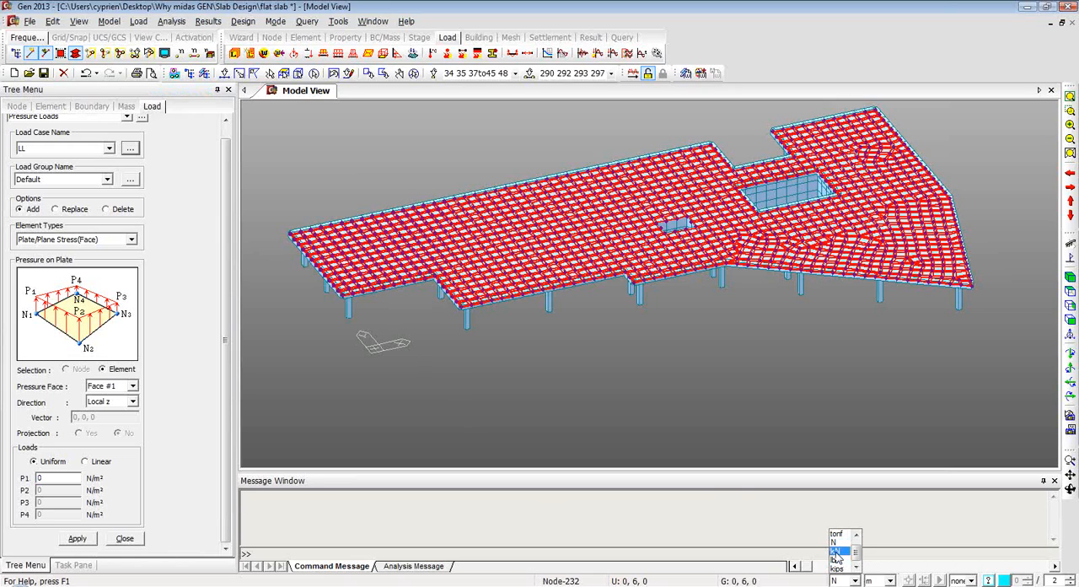
click(837, 553)
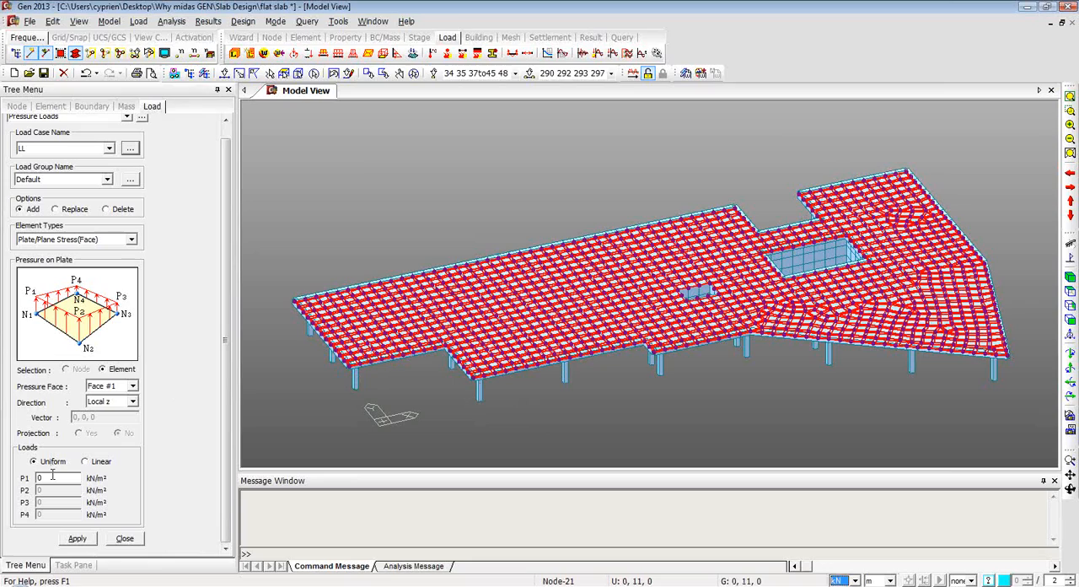
Apply a uniform pressure of -2 kN/m² in the local z direction to the selected slab plates.
drag(51, 478, 16, 476)
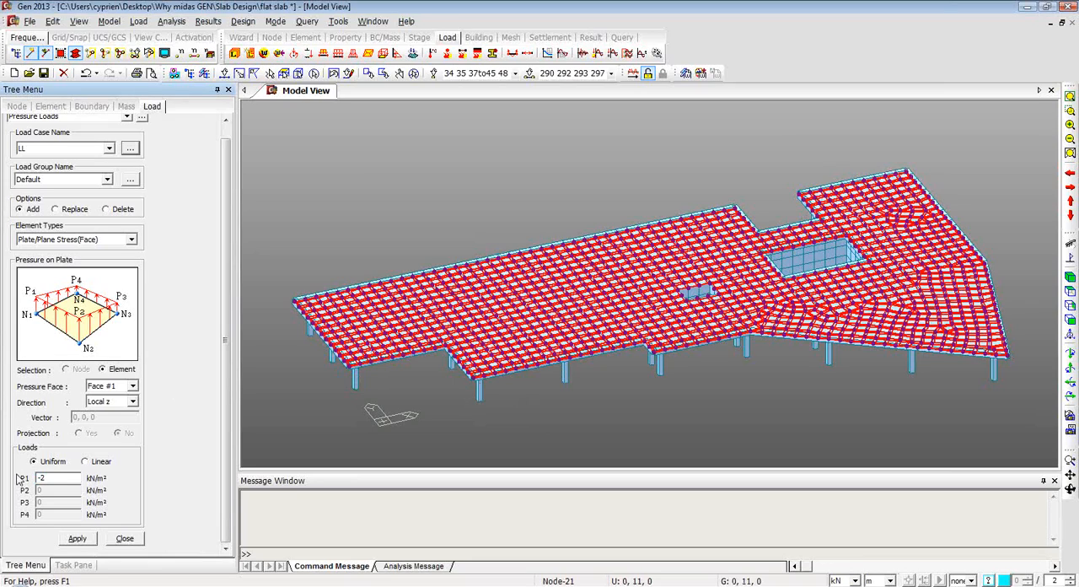
click(77, 539)
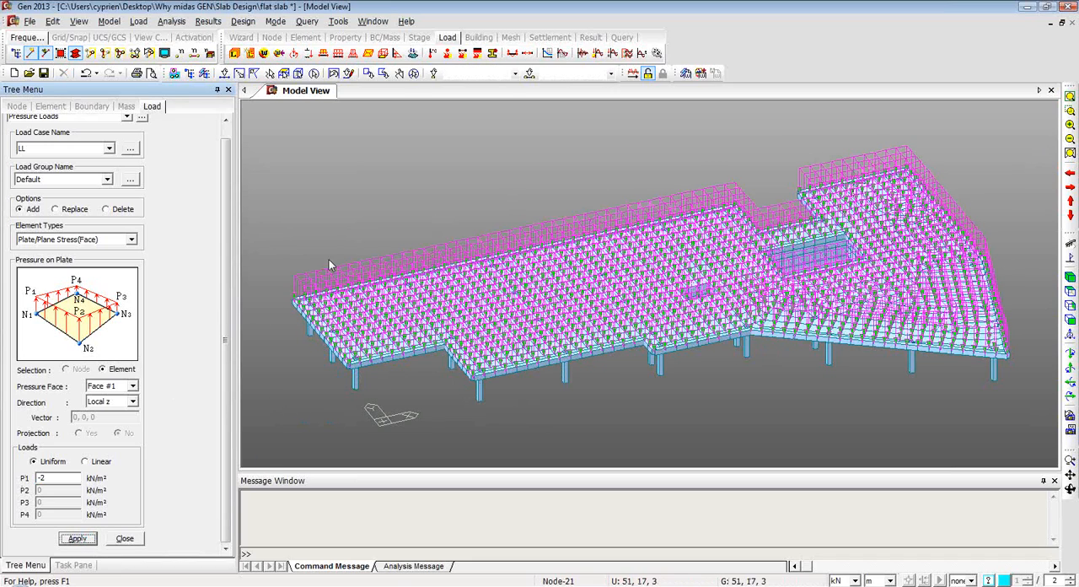
click(126, 539)
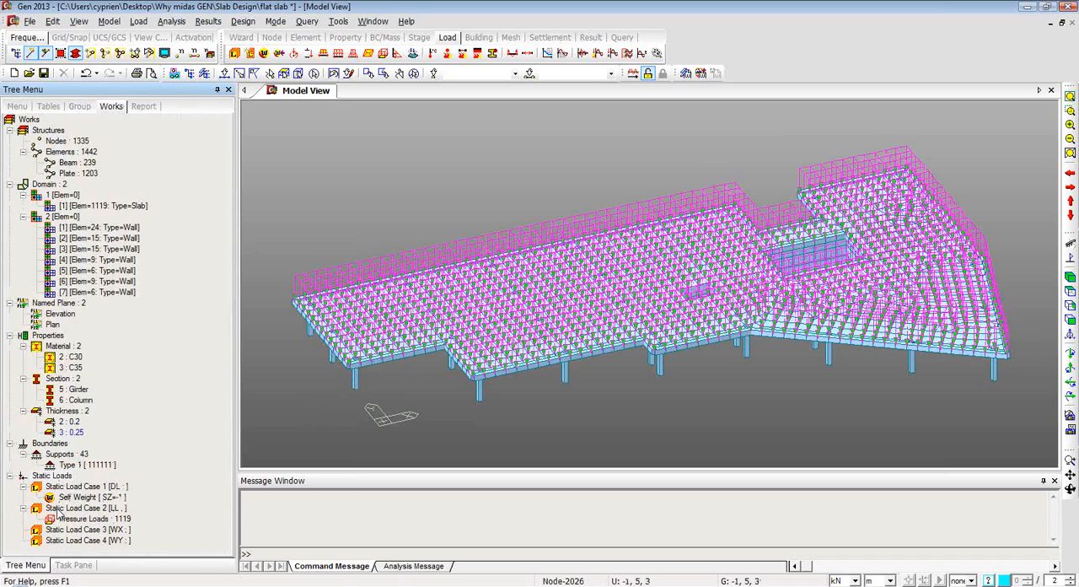
Display the pressure loads of static load case LL and inspect them closely at a corner of the slab.
click(85, 521)
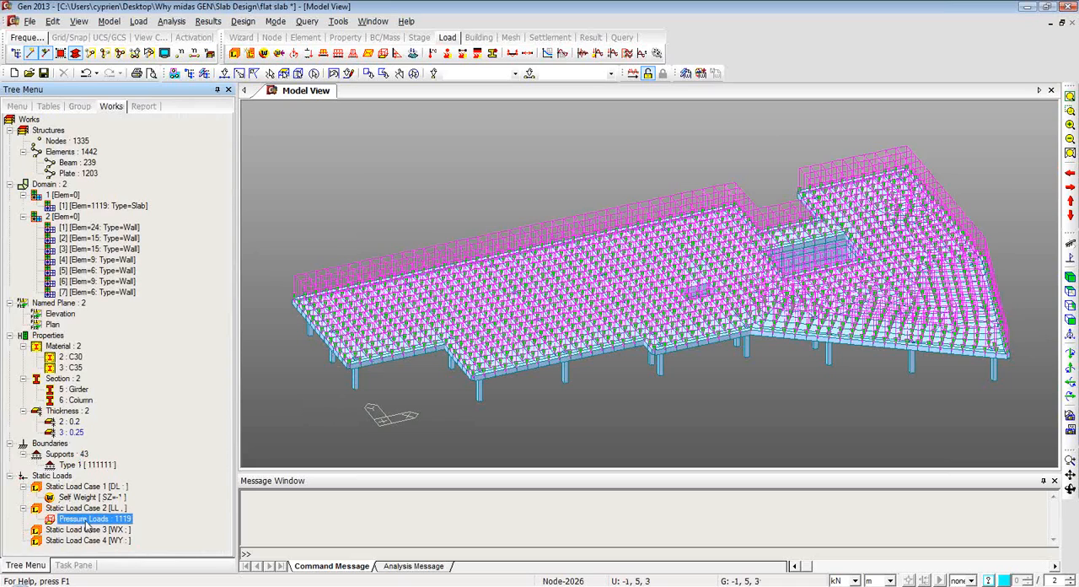
right_click(84, 523)
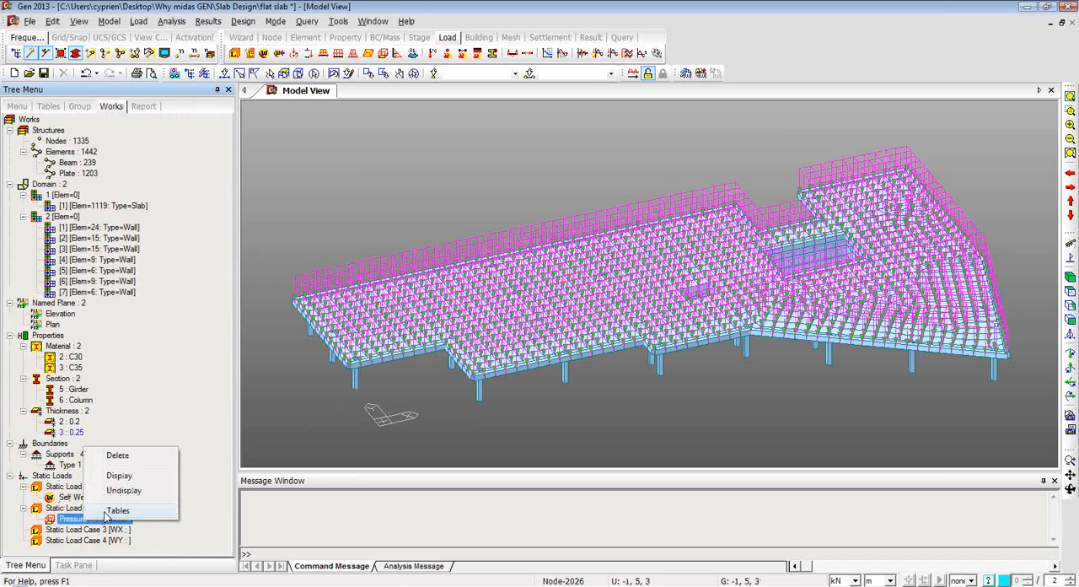
click(127, 475)
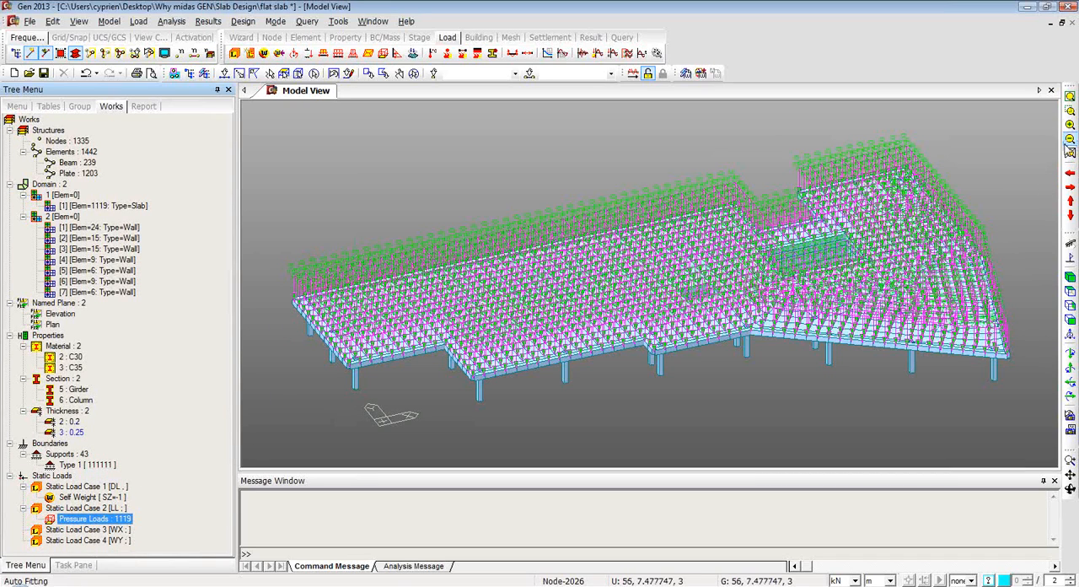
click(1070, 112)
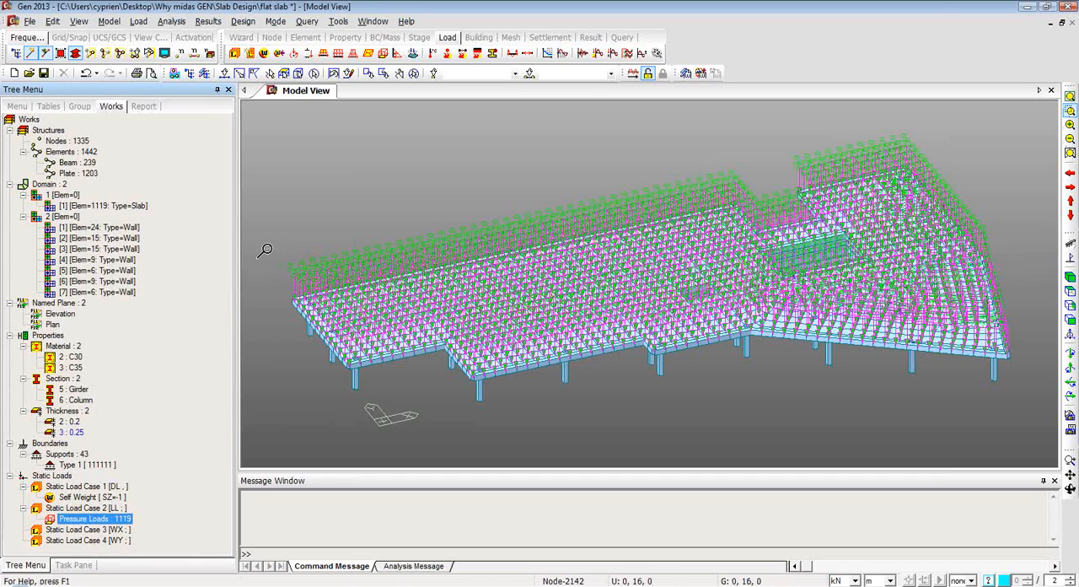
drag(266, 256, 346, 349)
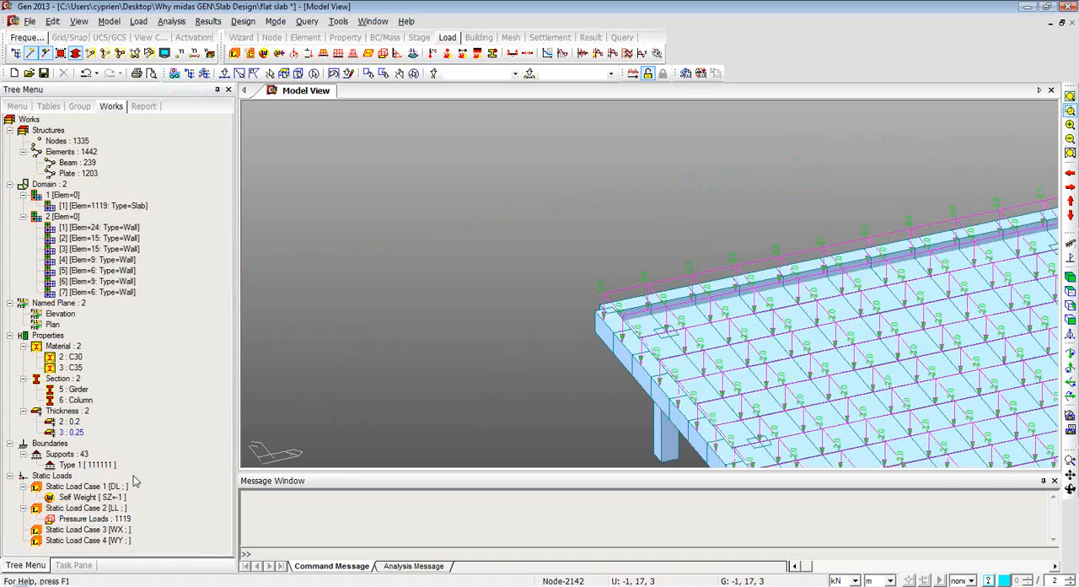
Hide the LL pressure loads again and return to an isometric view of the whole slab.
right_click(95, 525)
click(125, 491)
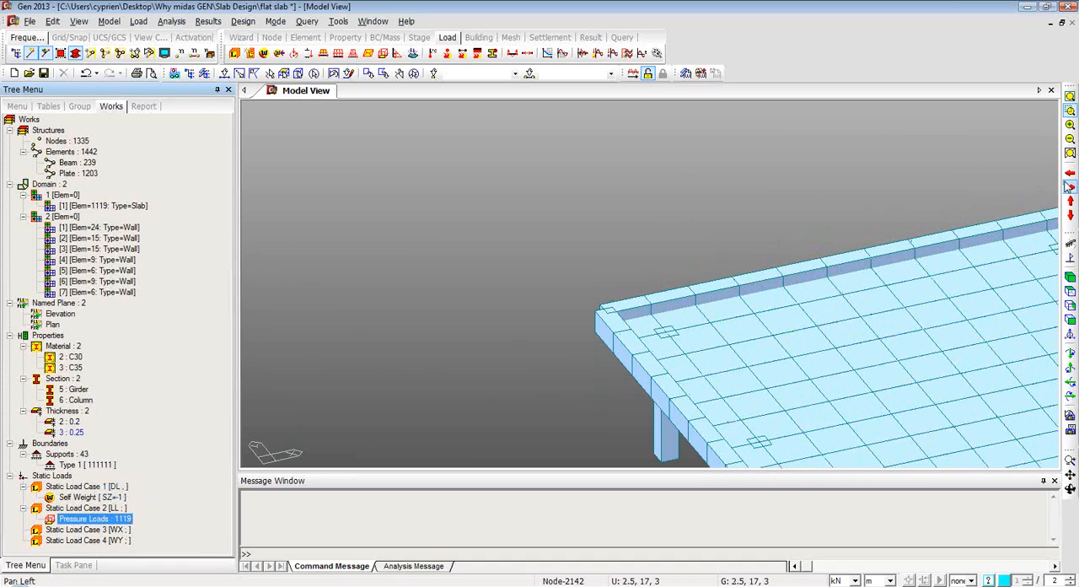
click(1070, 279)
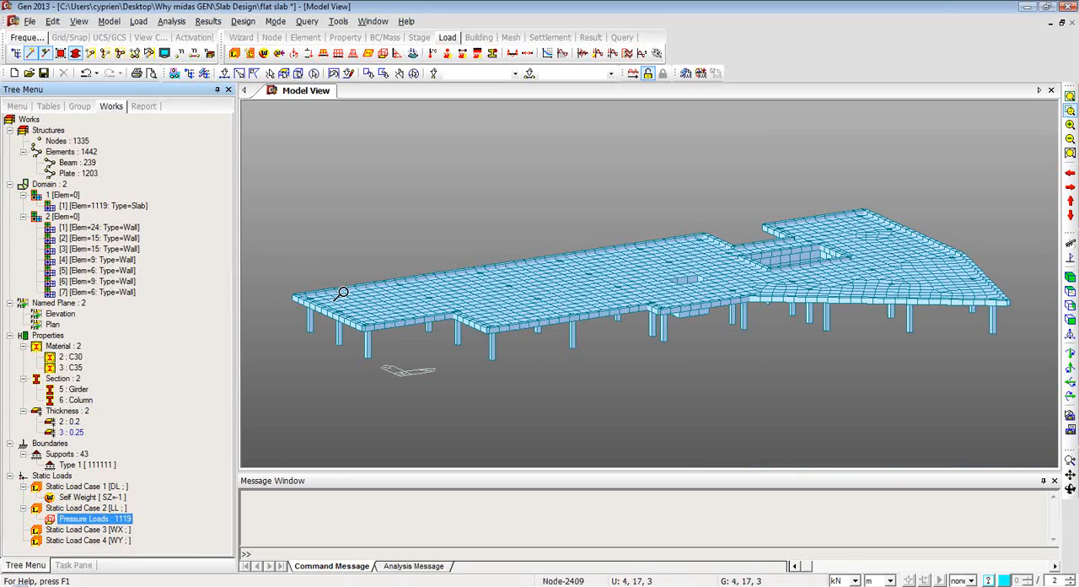
mouse_move(677, 336)
ctrl+middle_down()
mouse_move(673, 297)
mouse_move(667, 340)
ctrl+middle_up()
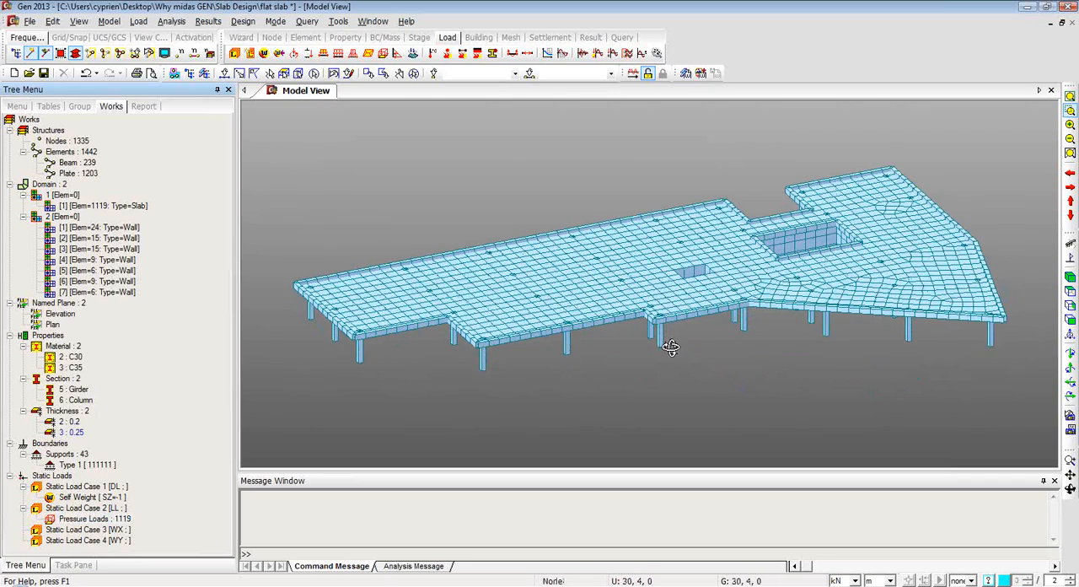
Start Building Generation and add an entry of 4 copies at a global Z distance of 3 m.
click(110, 21)
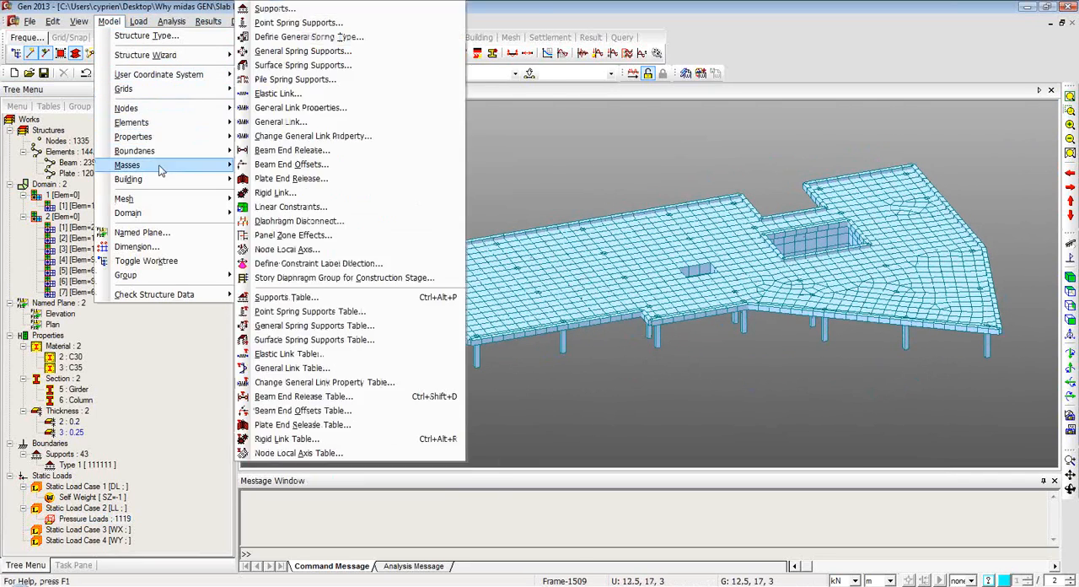
mouse_move(167, 187)
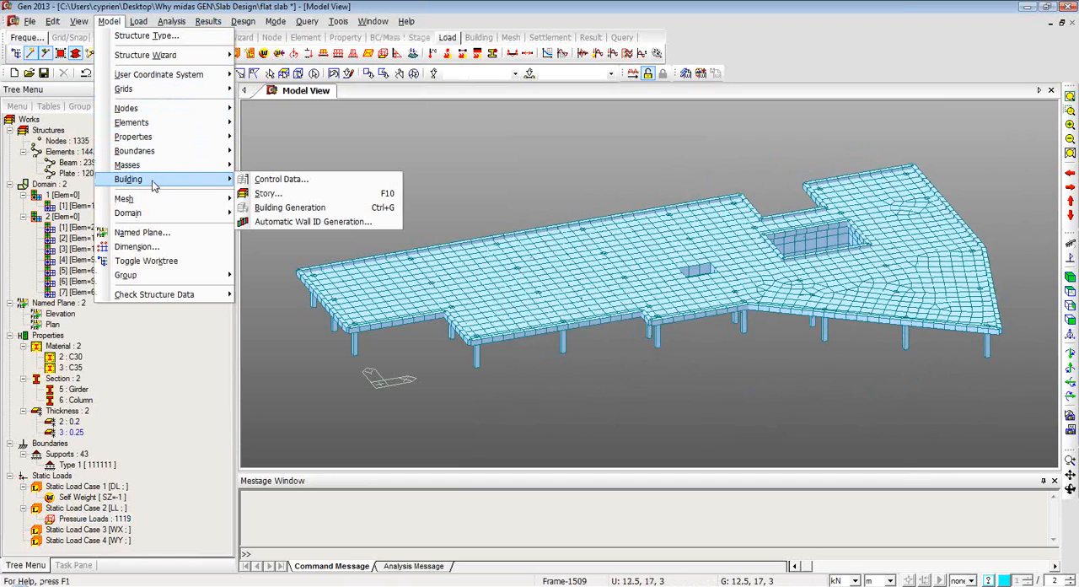
click(274, 209)
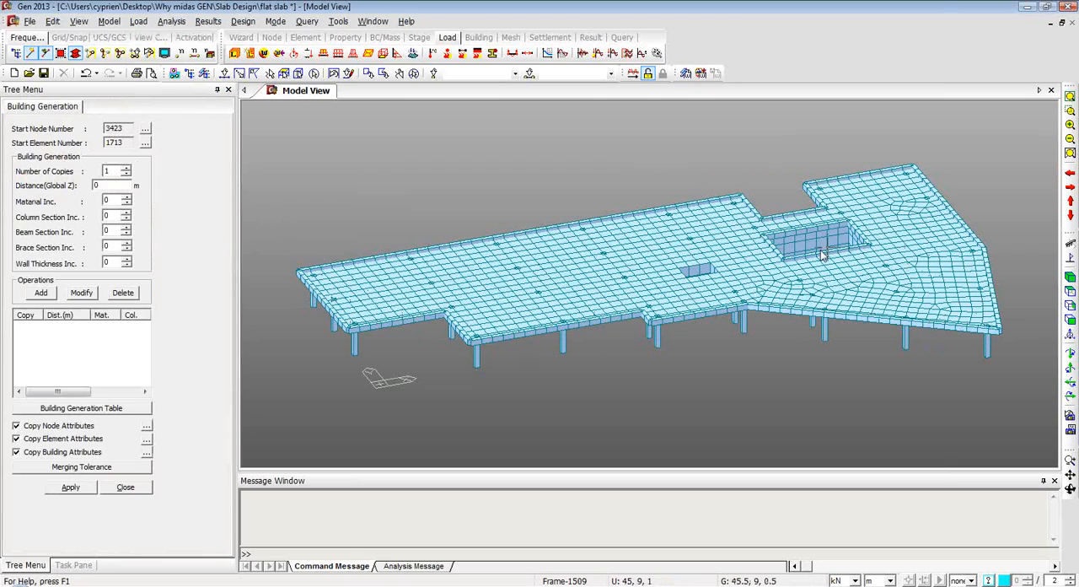
click(126, 168)
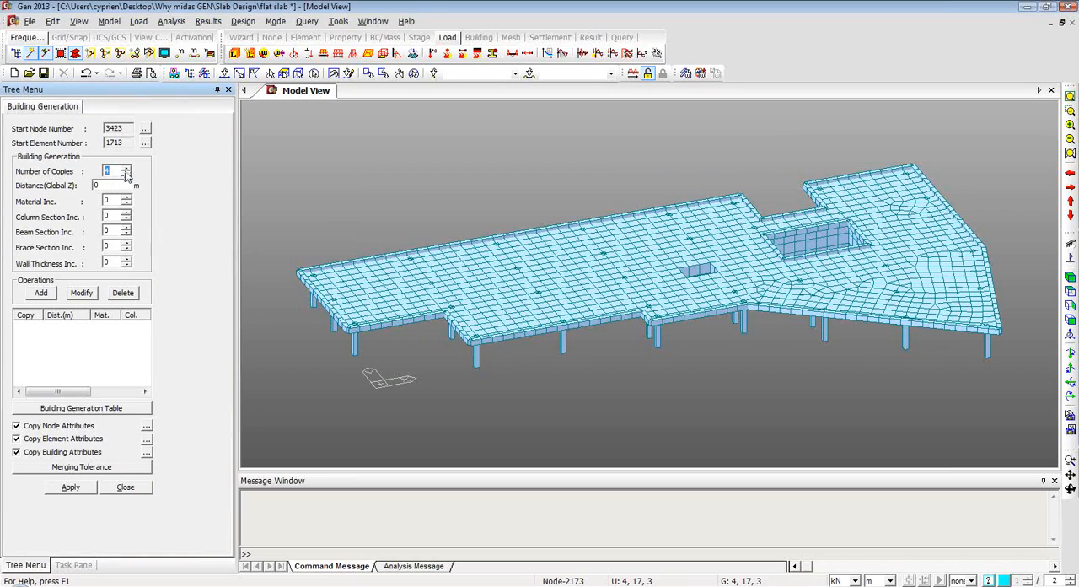
click(113, 185)
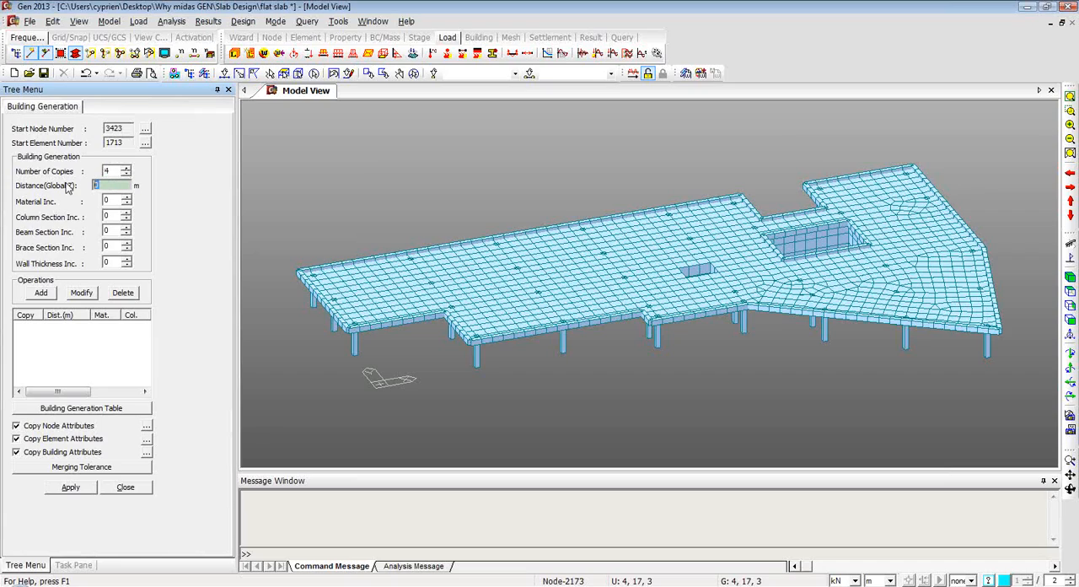
text(3)
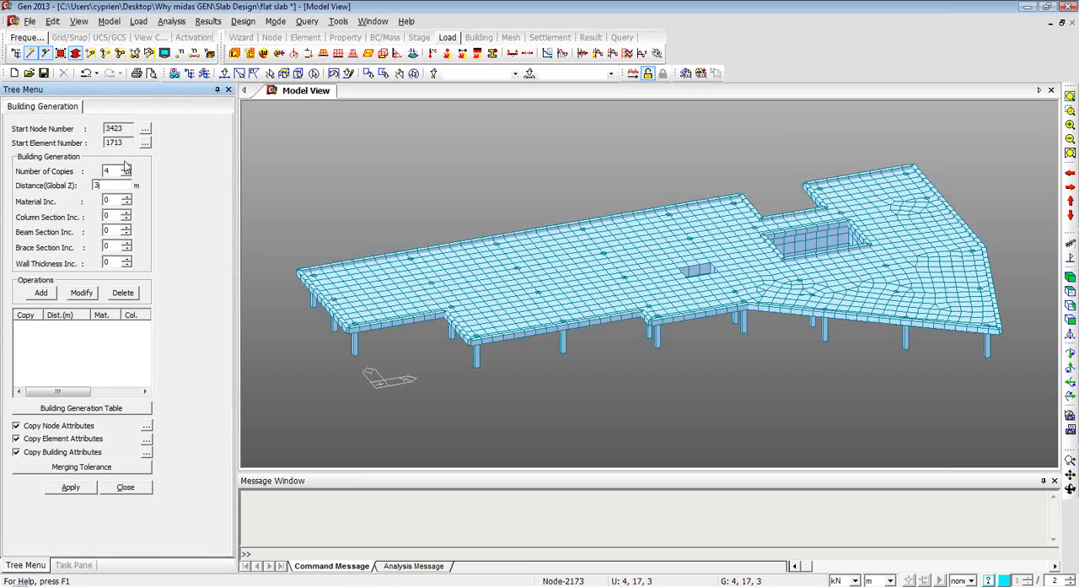
click(40, 292)
Exclude node attributes from copying and generate the upper storeys from the whole model.
click(17, 427)
click(67, 488)
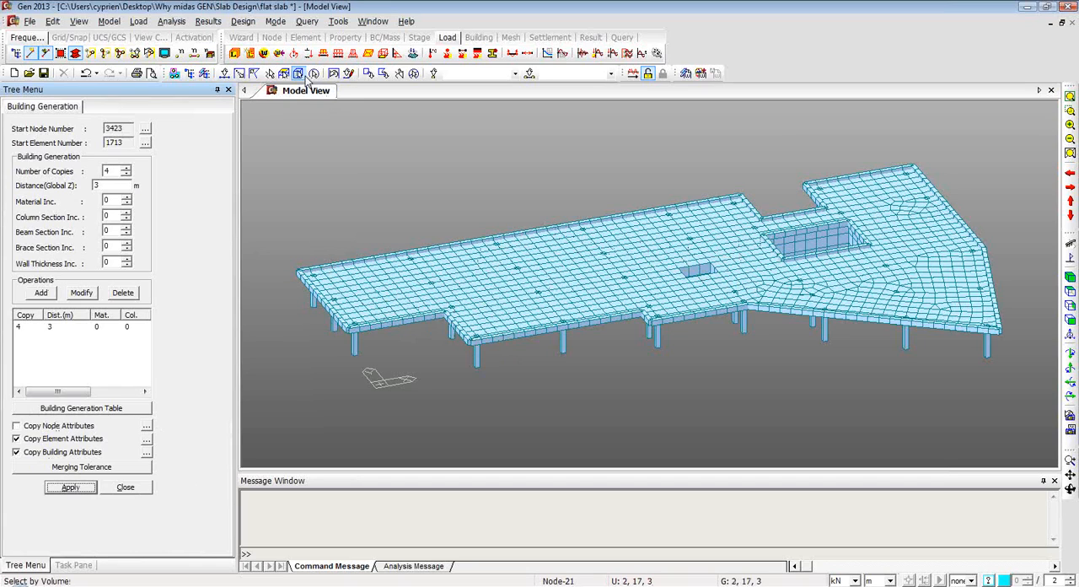
click(69, 484)
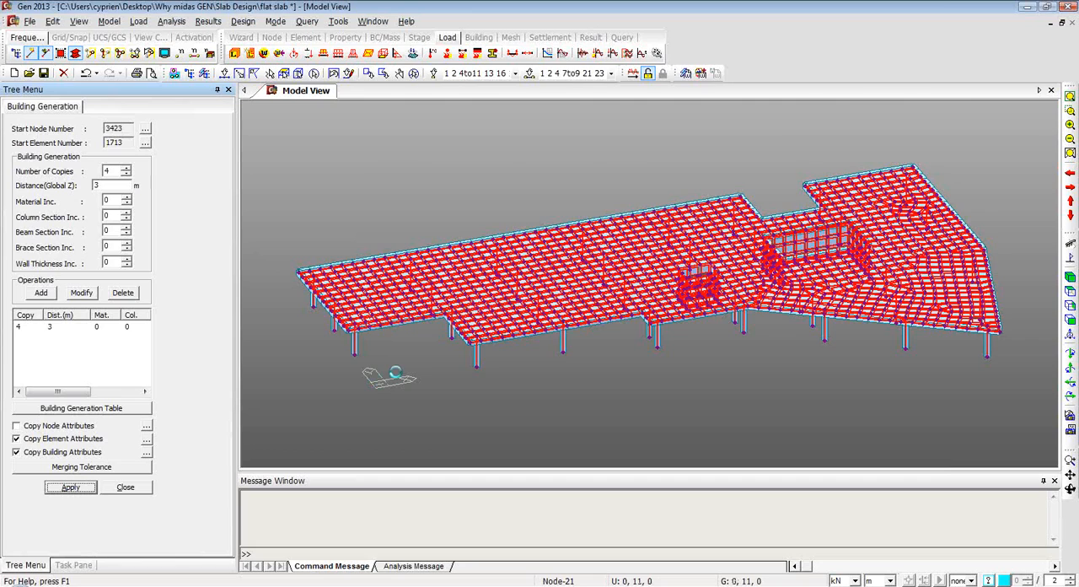
click(125, 487)
Auto-generate the story data for levels 1F to Roof, including 5% seismic accidental and 15% wind eccentricity.
mouse_move(656, 356)
ctrl+middle_down()
mouse_move(646, 311)
mouse_move(713, 330)
mouse_move(652, 334)
mouse_move(663, 354)
mouse_move(653, 354)
ctrl+middle_up()
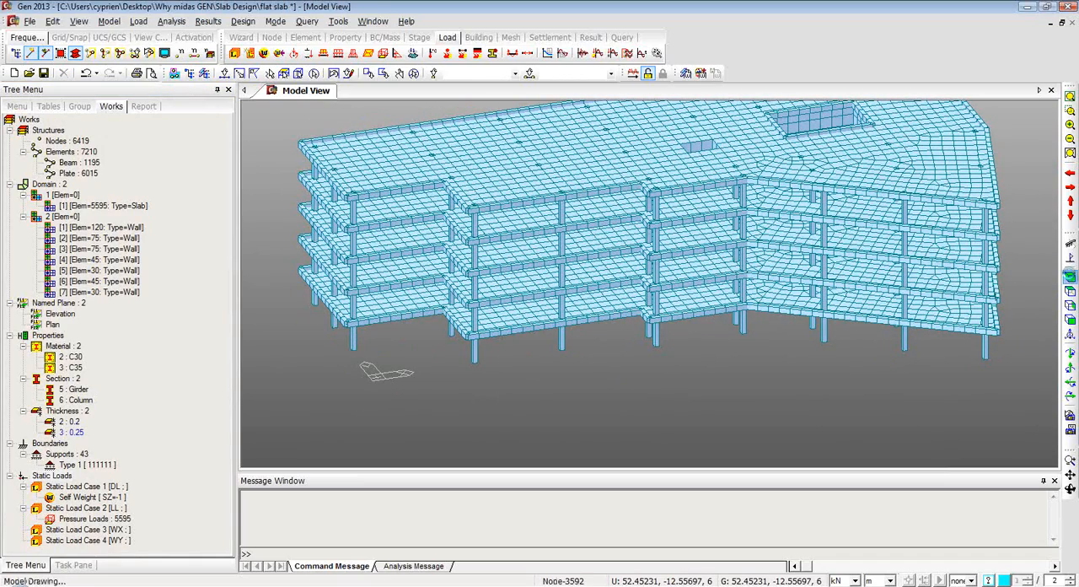
click(1071, 278)
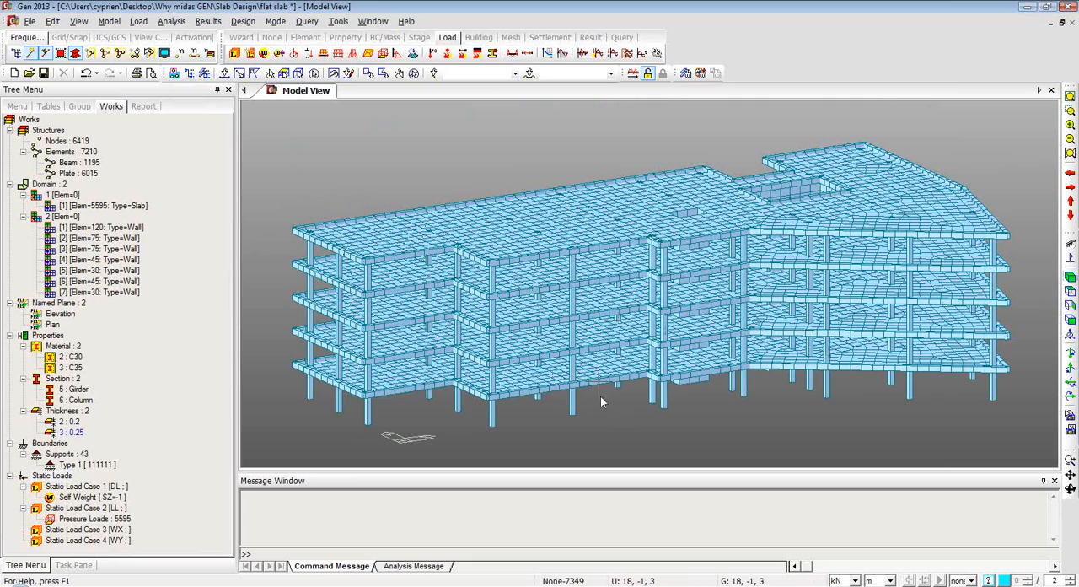
mouse_move(626, 431)
ctrl+middle_down()
mouse_move(623, 403)
mouse_move(616, 436)
ctrl+middle_up()
click(109, 21)
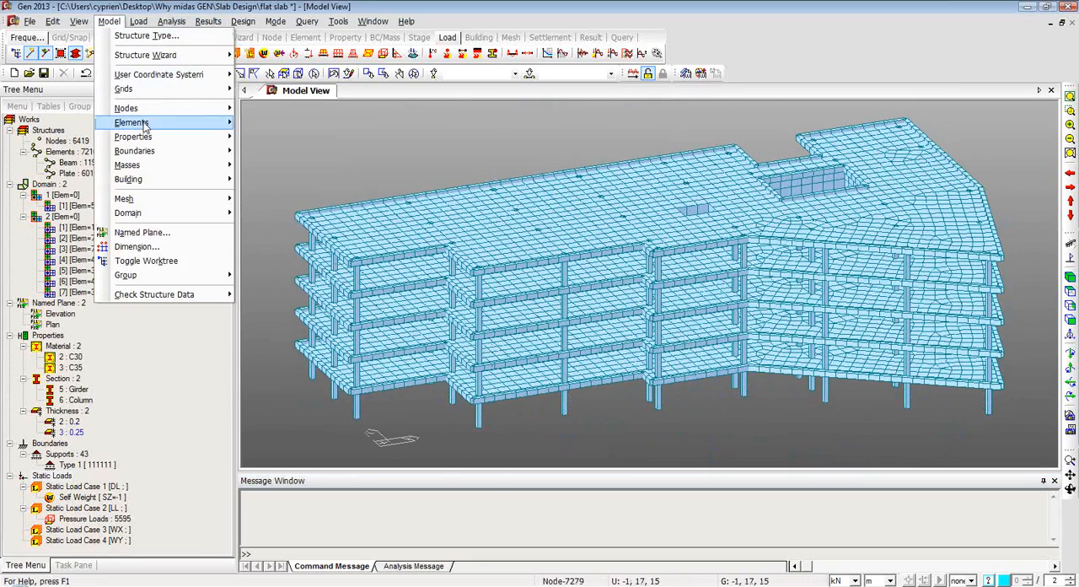
mouse_move(169, 184)
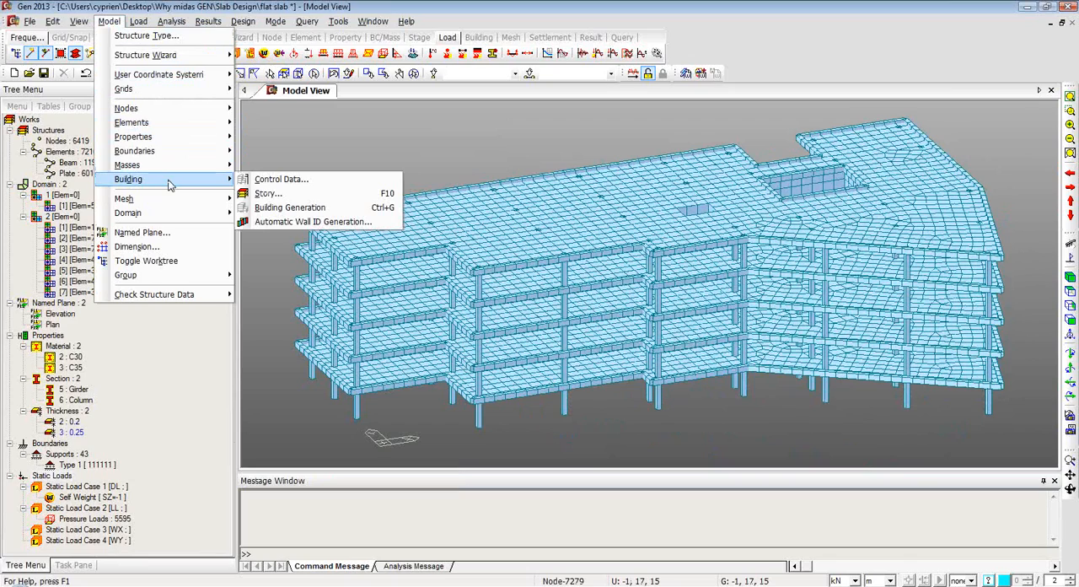
click(291, 194)
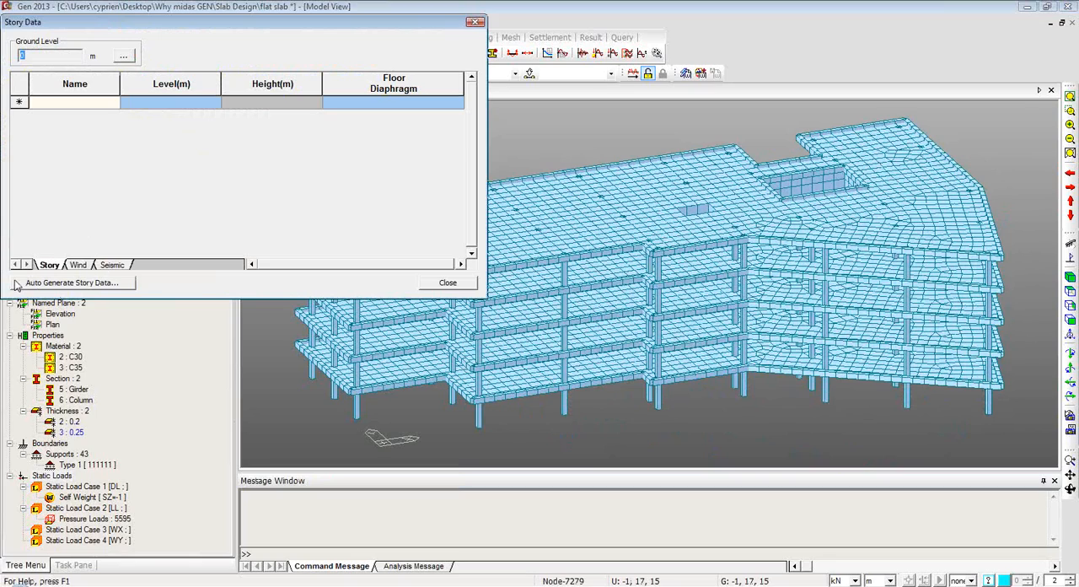
click(73, 283)
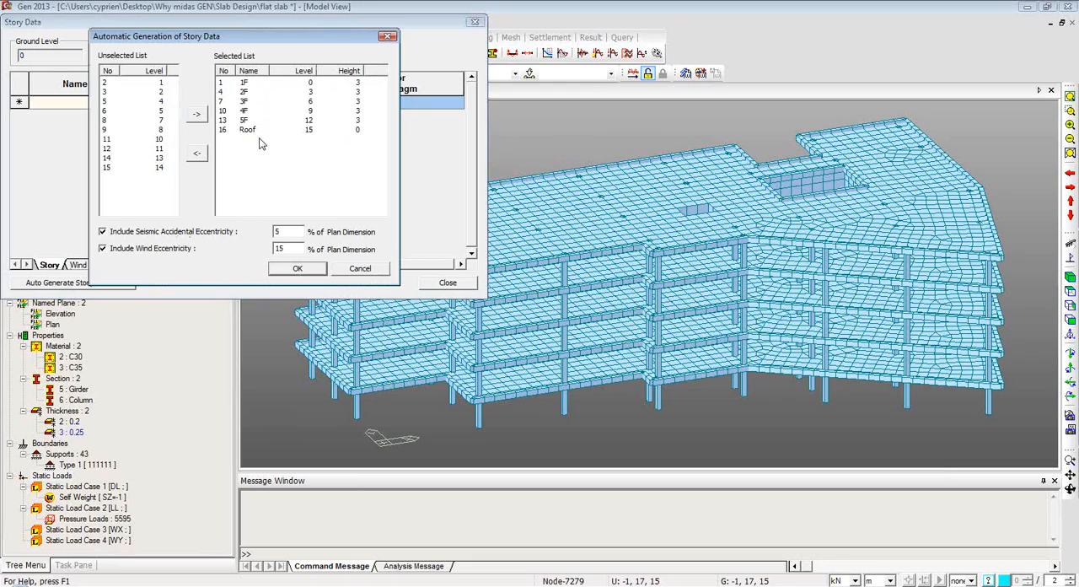
click(307, 270)
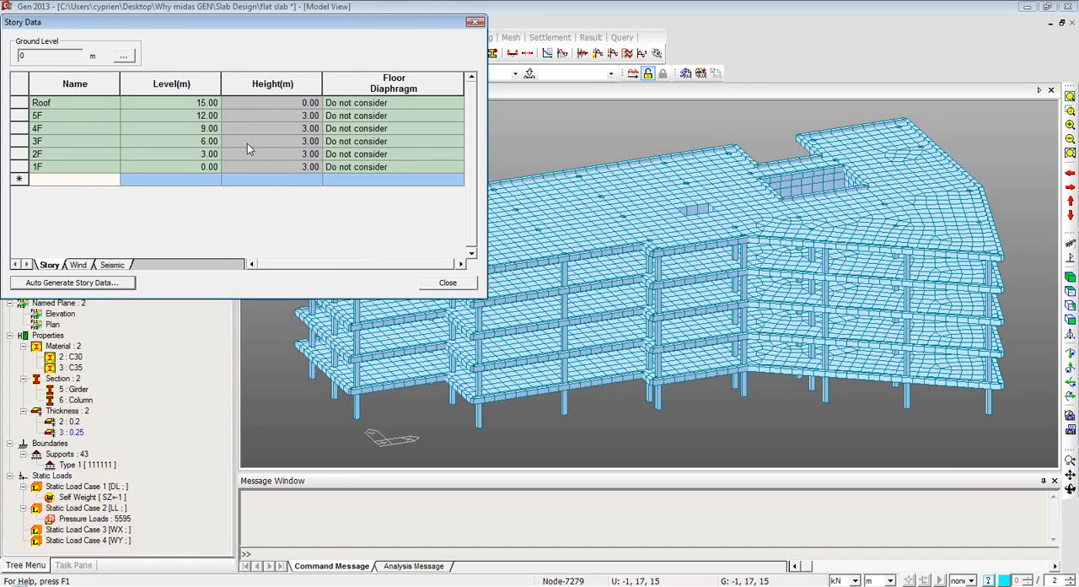
click(445, 283)
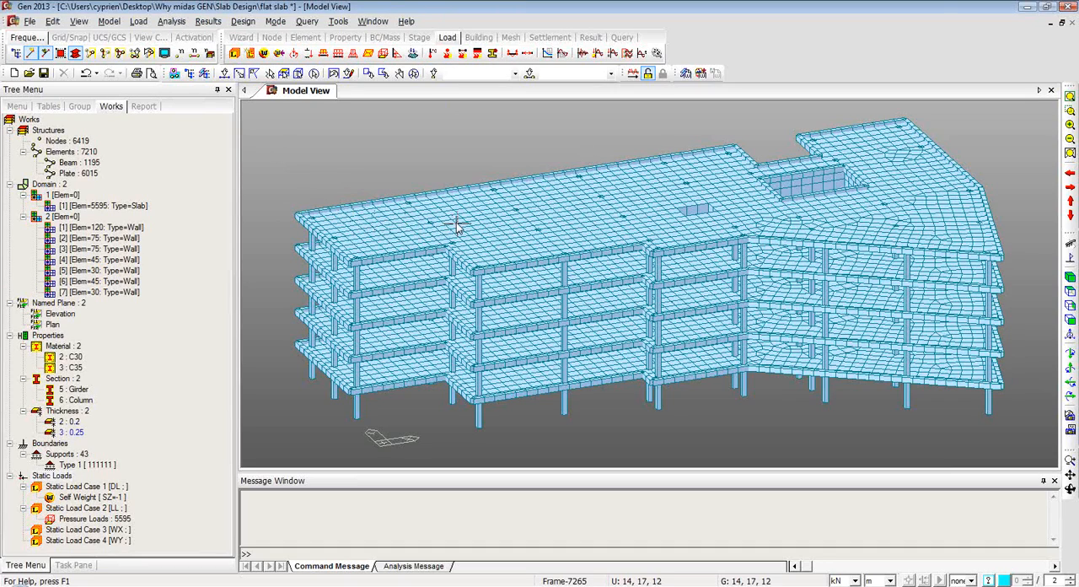
Perform the structural analysis of the multi-storey model.
click(200, 22)
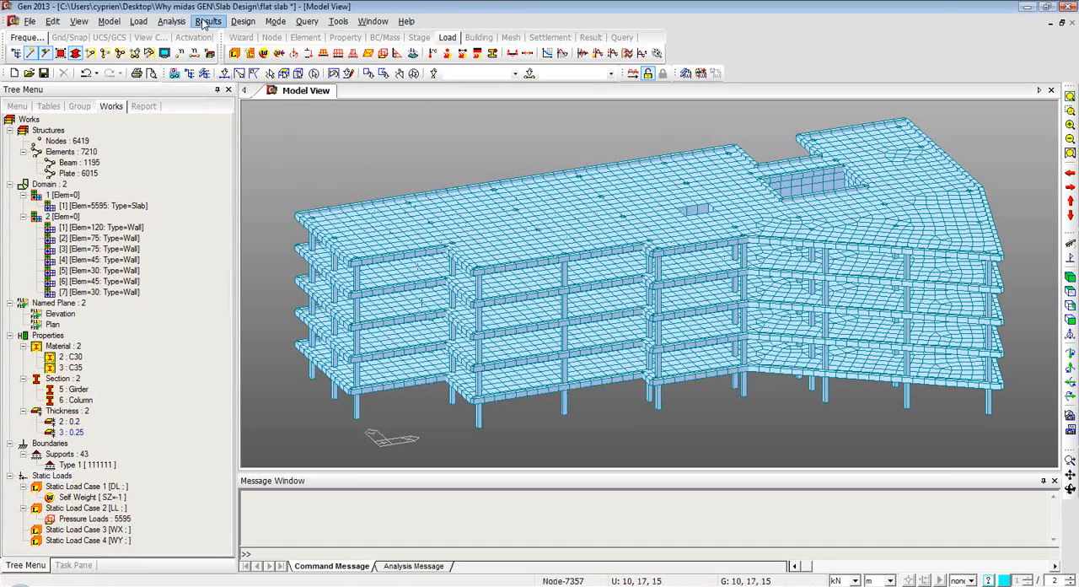
mouse_move(171, 23)
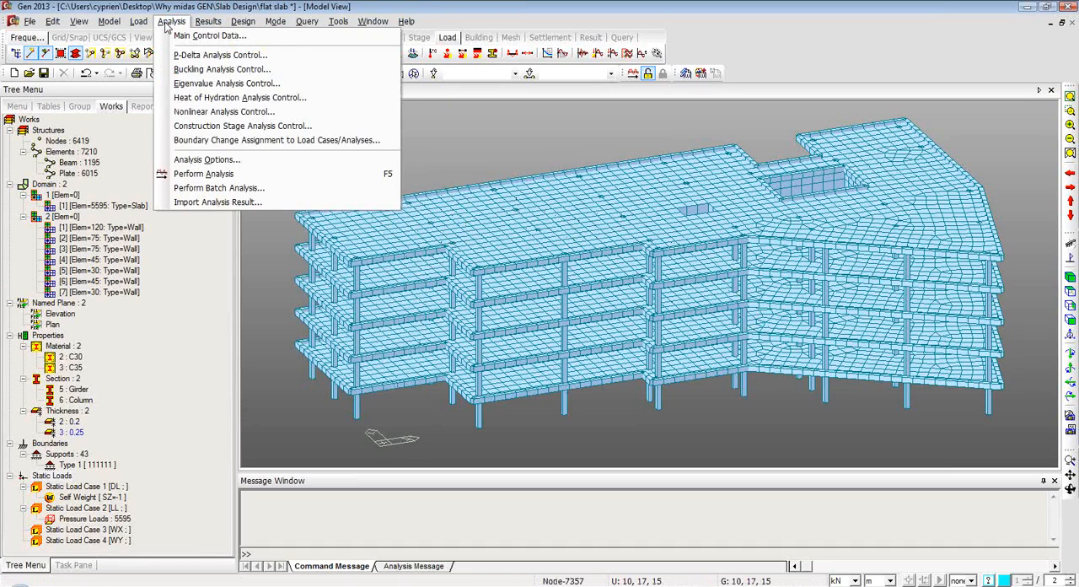
click(202, 173)
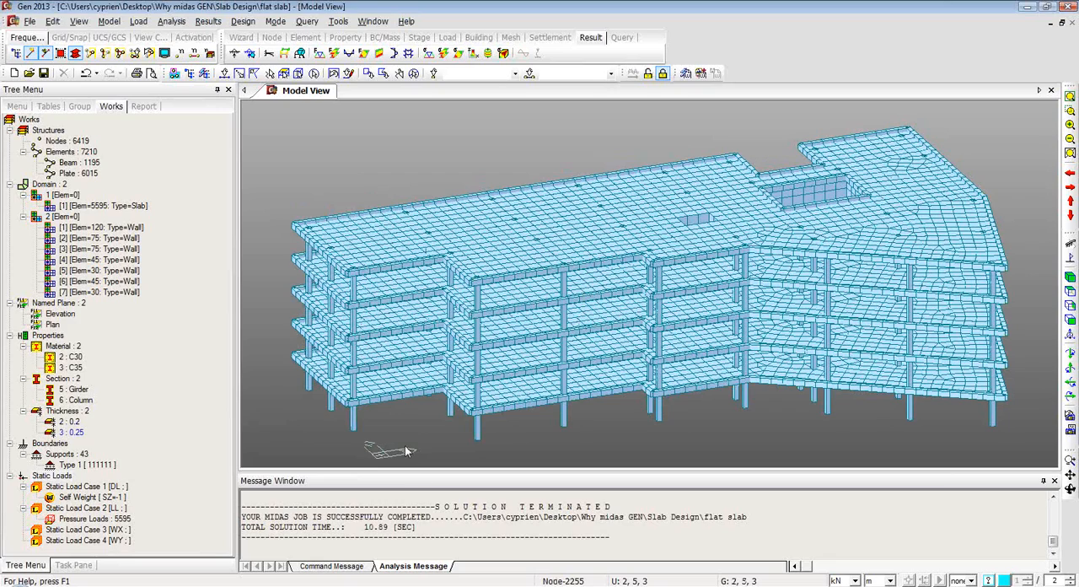
Display the FXYZ reaction forces for load case DL with their values turned on.
mouse_move(451, 437)
mouse_down()
mouse_move(440, 409)
mouse_move(445, 430)
mouse_up()
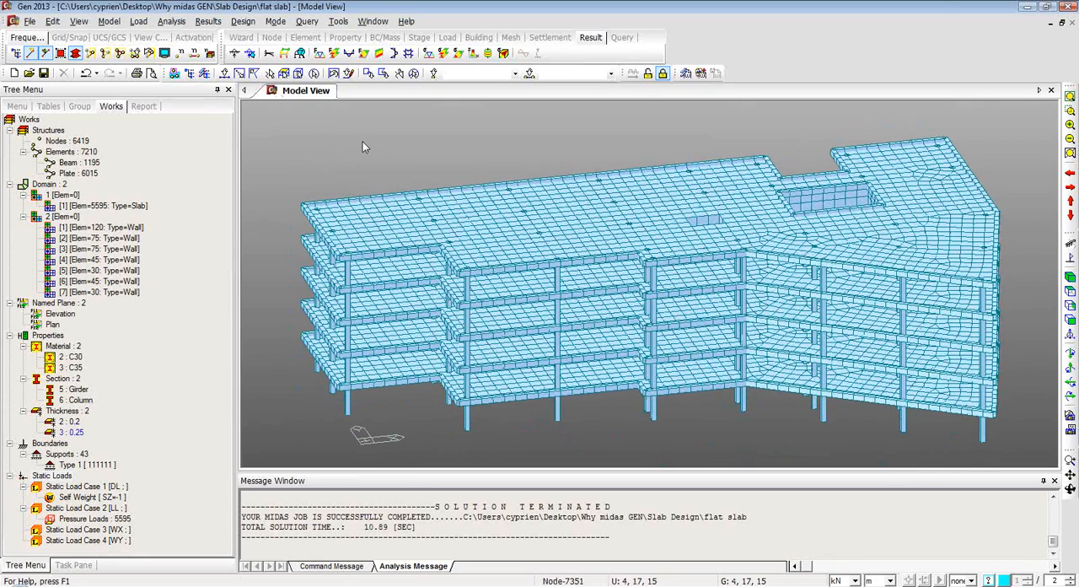
click(235, 54)
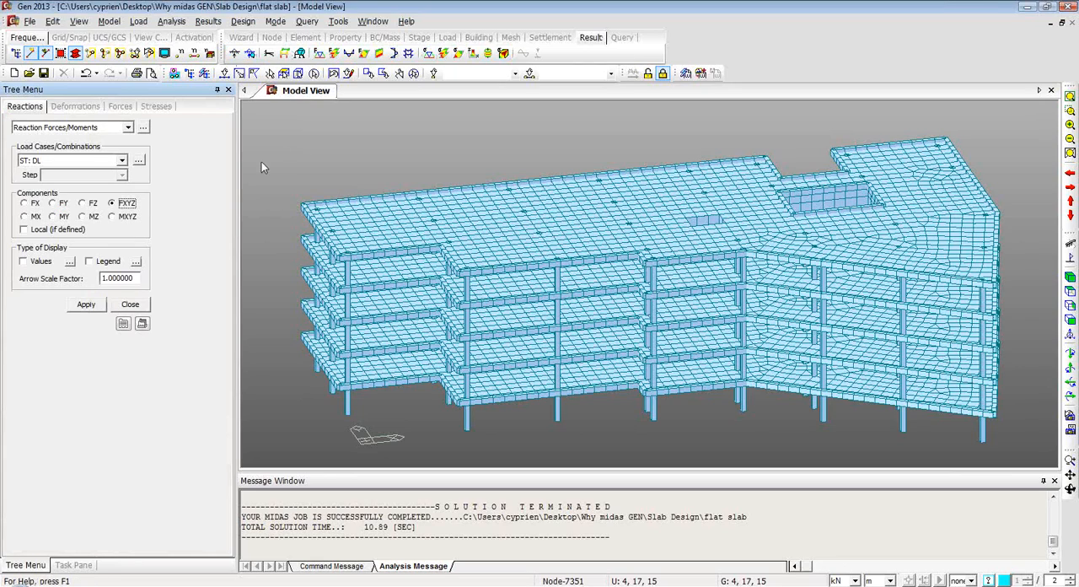
click(122, 160)
click(123, 161)
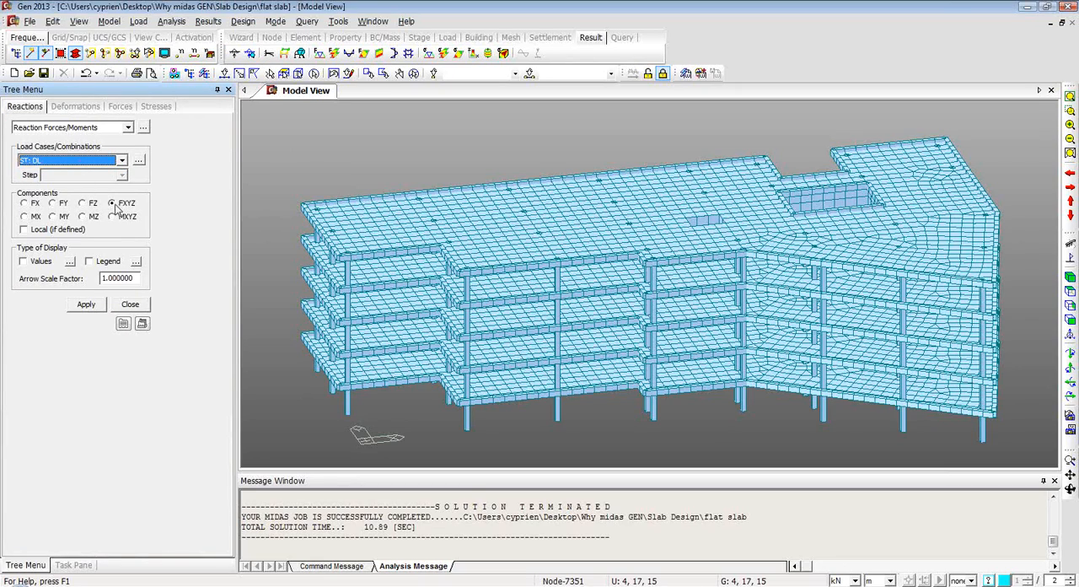
click(24, 262)
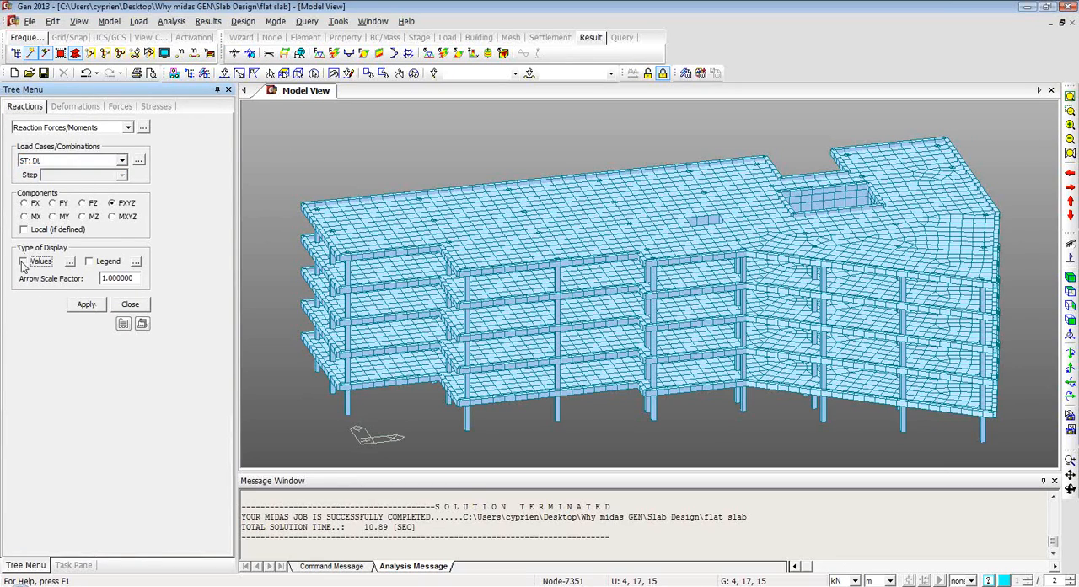
click(87, 304)
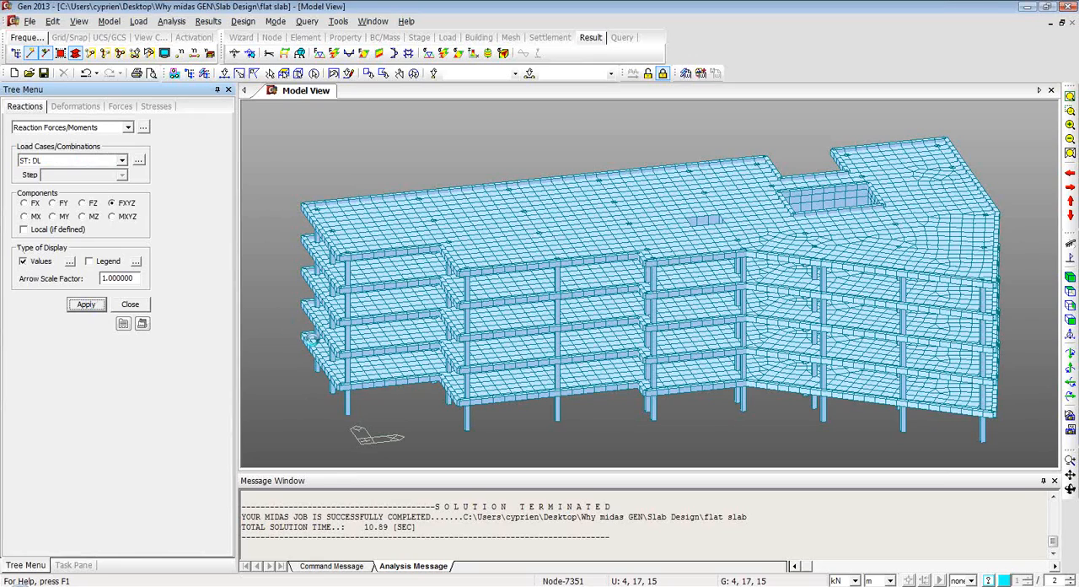
Inspect the DL reaction forces at the supports from several sides of the building.
ctrl+middle_drag(573, 369, 526, 405)
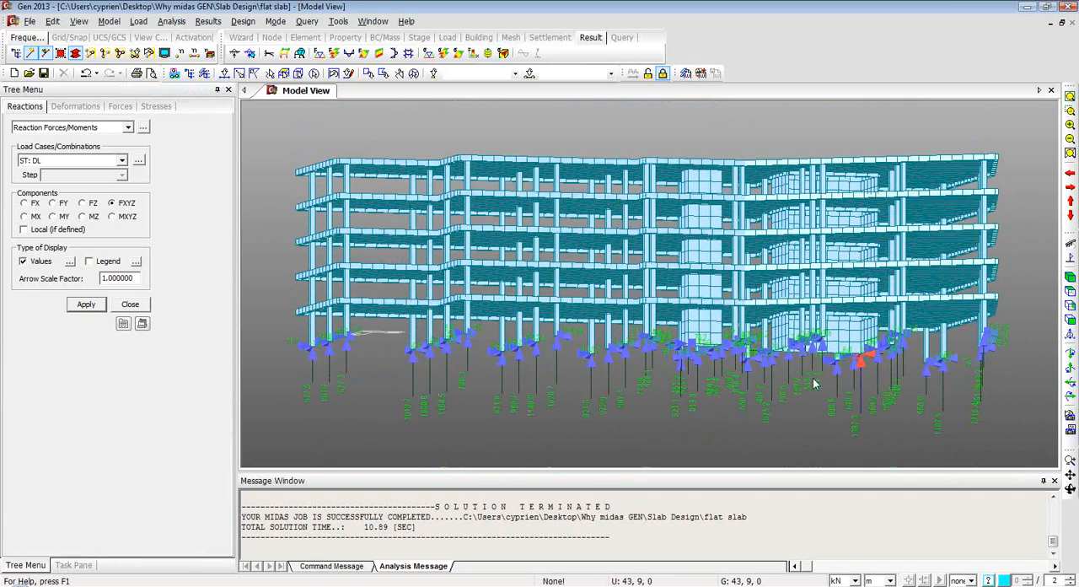
ctrl+middle_drag(802, 333, 838, 299)
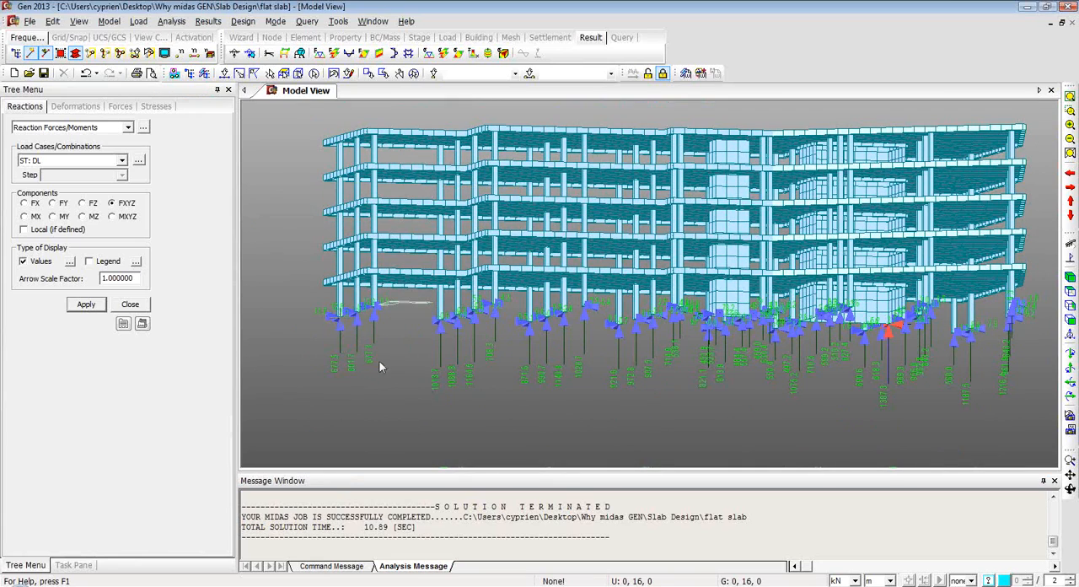
ctrl+middle_drag(814, 347, 785, 291)
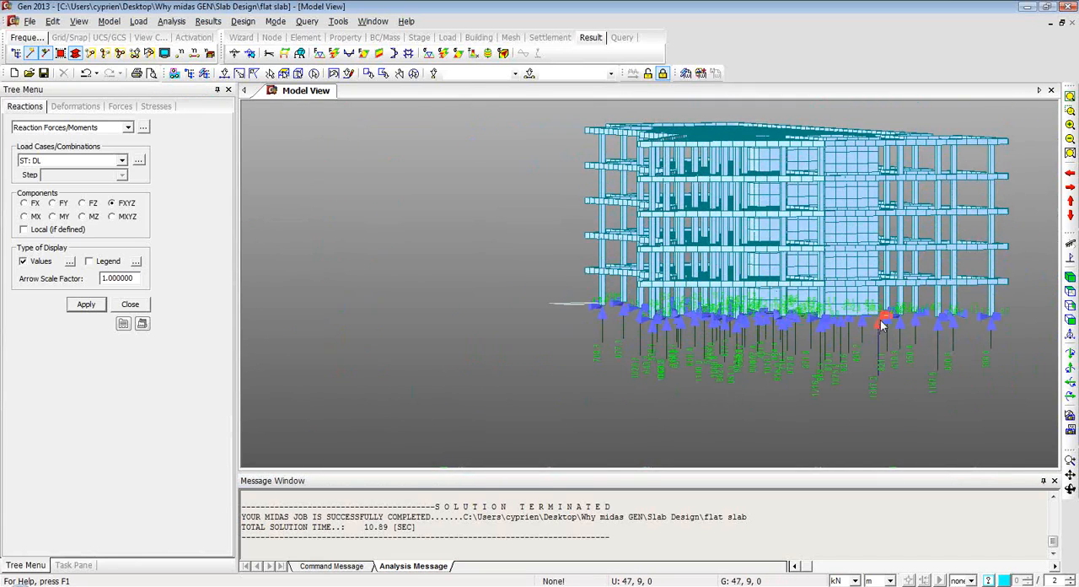
ctrl+middle_drag(762, 352, 758, 282)
middle_drag(733, 212, 722, 264)
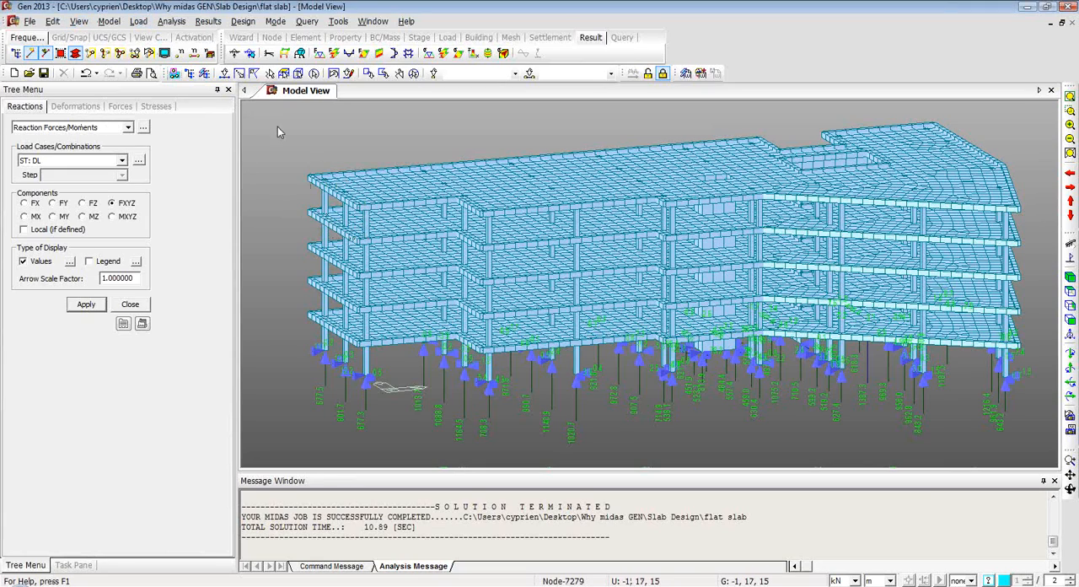
Auto-generate the concrete design load combinations according to Eurocode2:04.
click(243, 22)
mouse_move(206, 22)
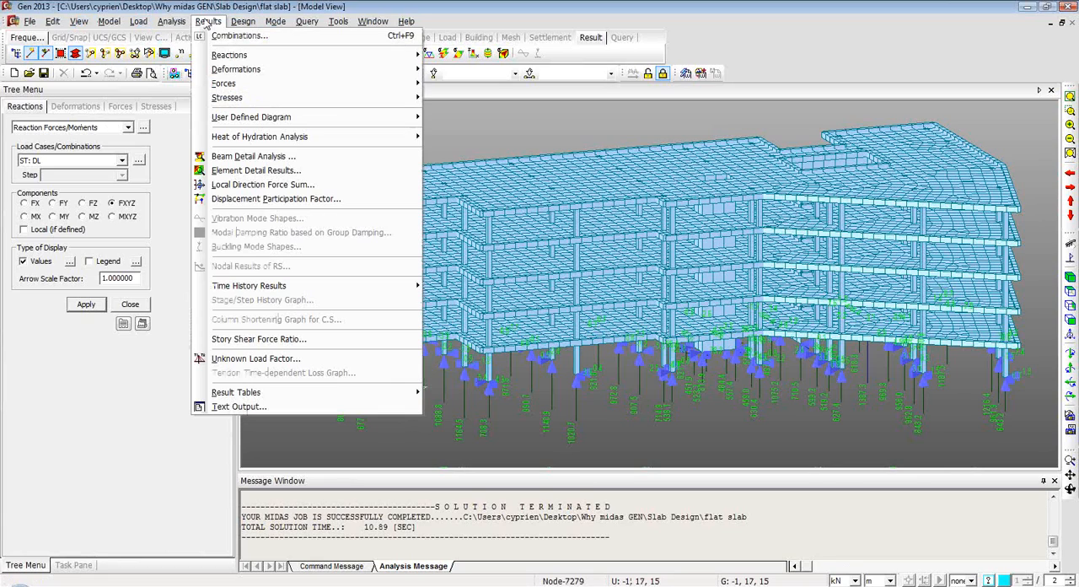
click(219, 36)
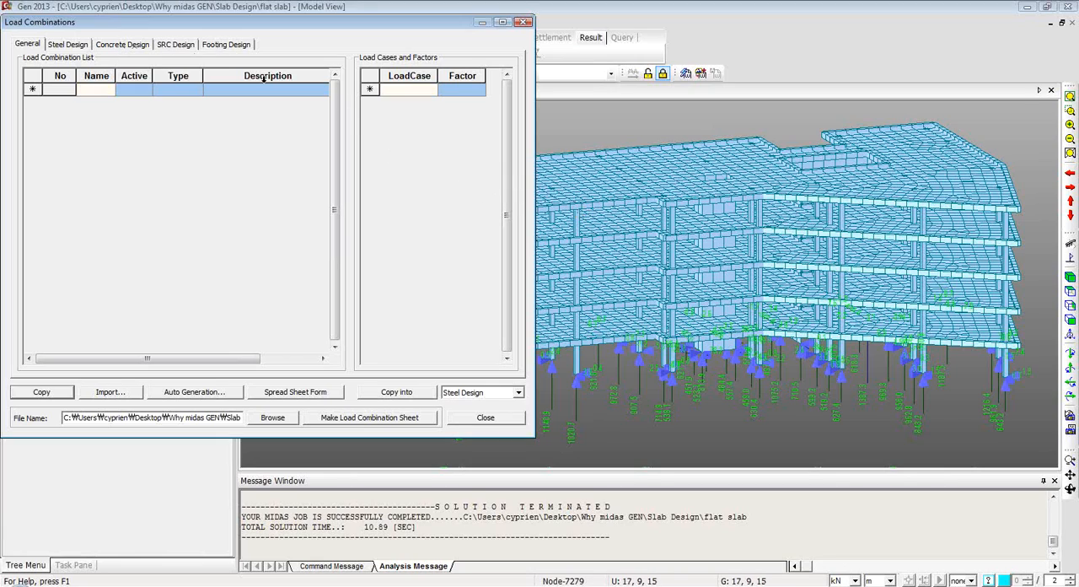
click(127, 47)
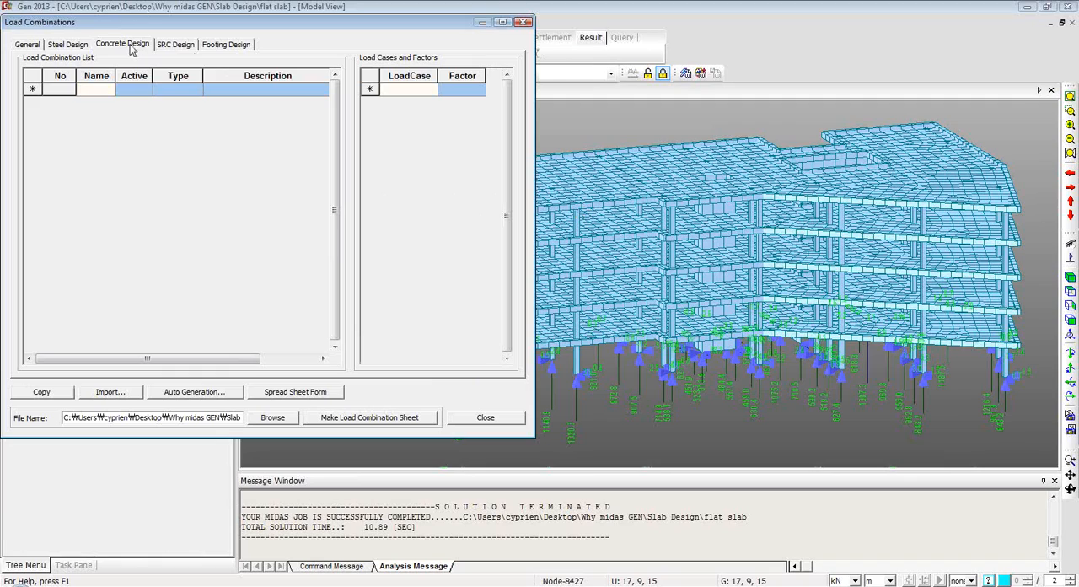
click(193, 393)
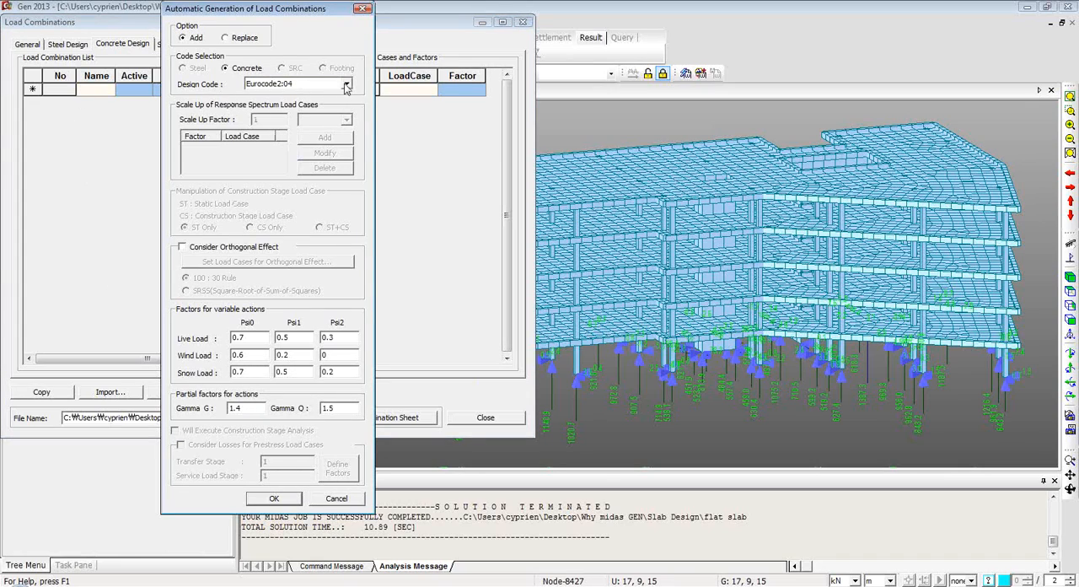
click(345, 87)
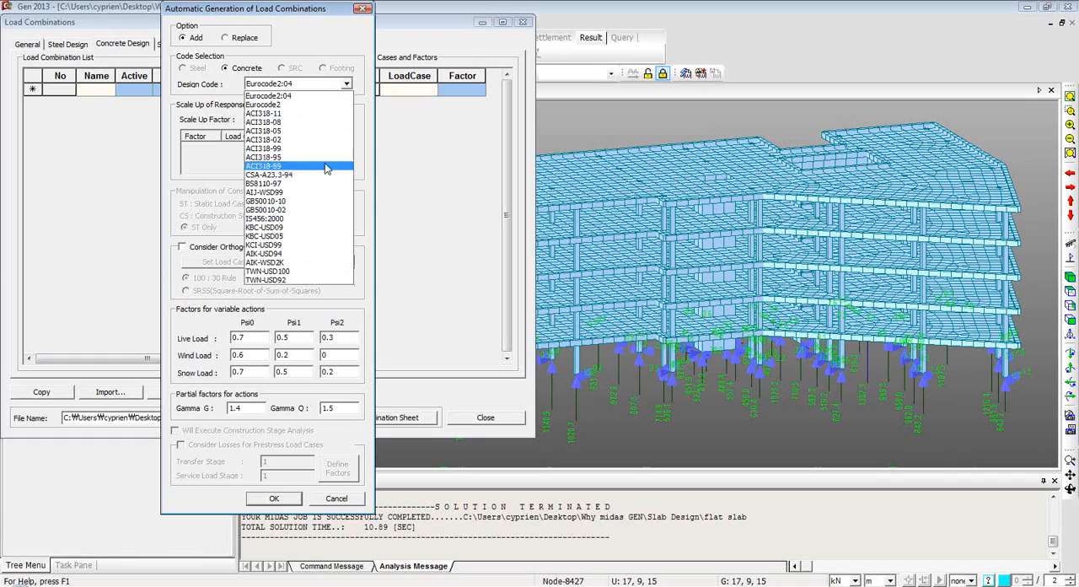
click(318, 95)
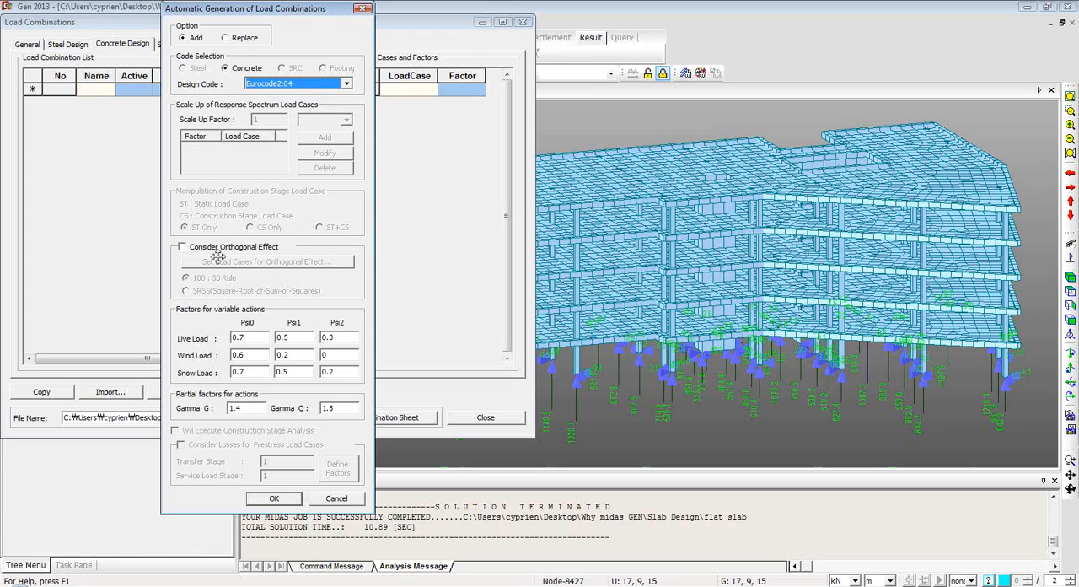
click(271, 499)
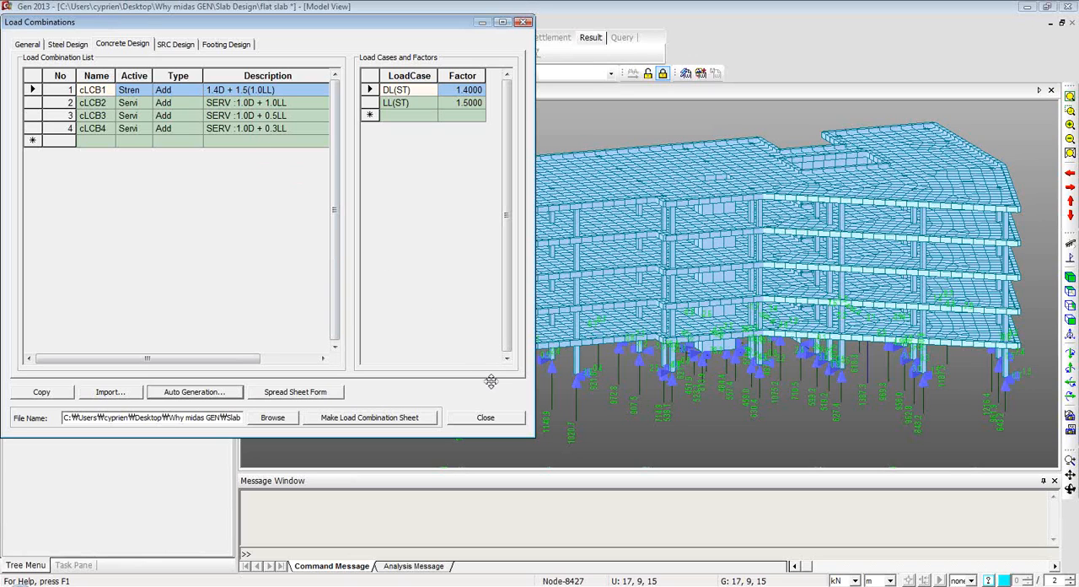
click(485, 417)
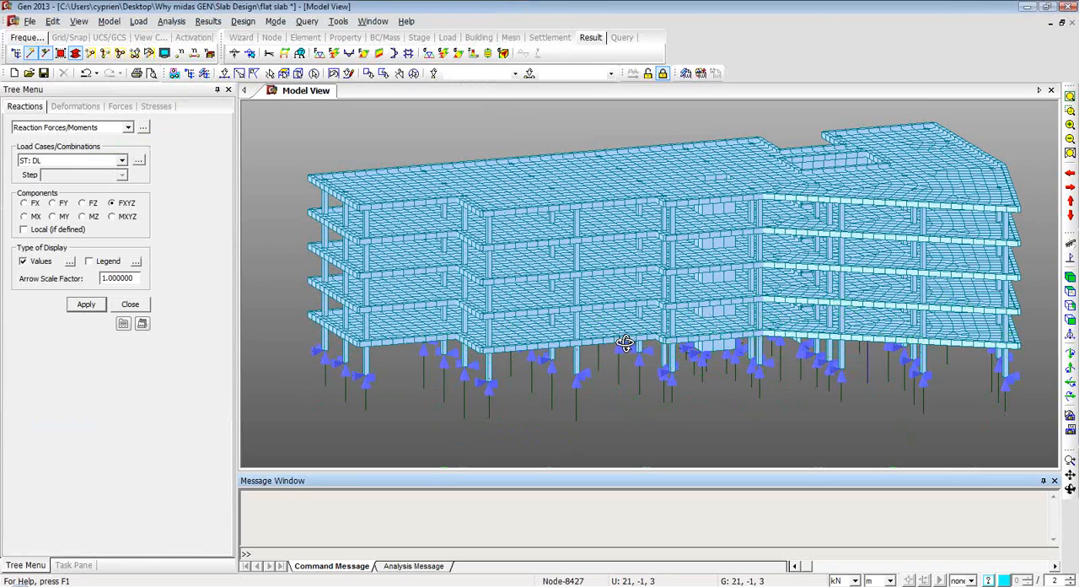
Close the reaction results and return the model to preprocessing mode.
ctrl+middle_drag(625, 342, 618, 354)
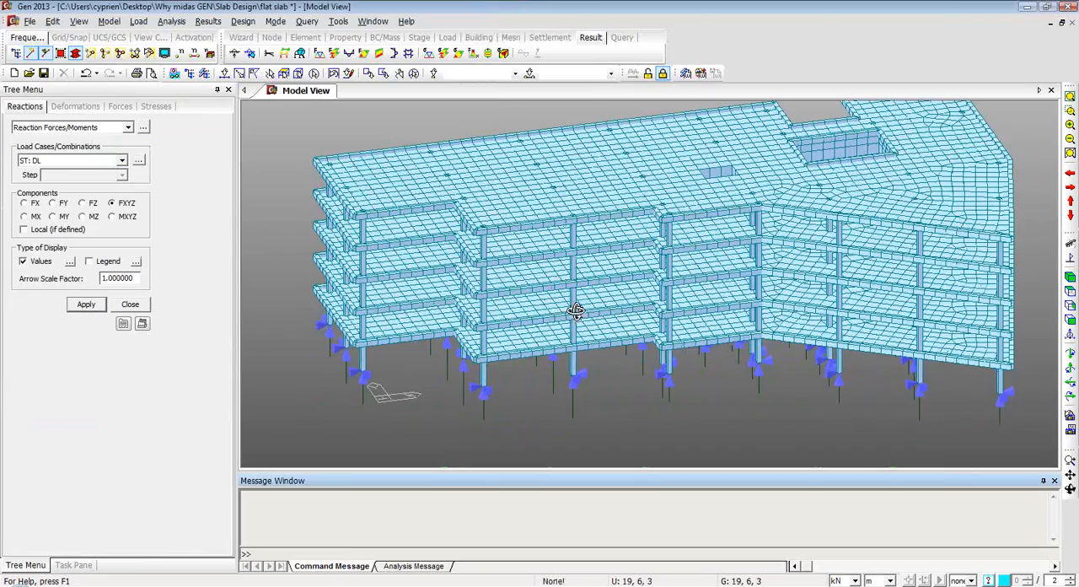
ctrl+middle_drag(576, 311, 588, 307)
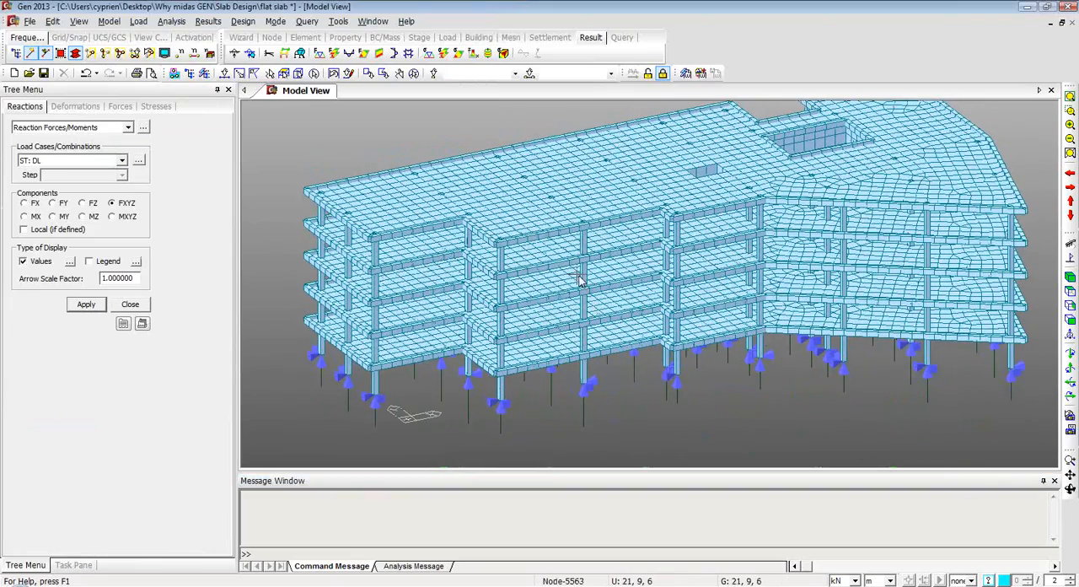
click(129, 307)
ctrl+middle_drag(629, 270, 637, 228)
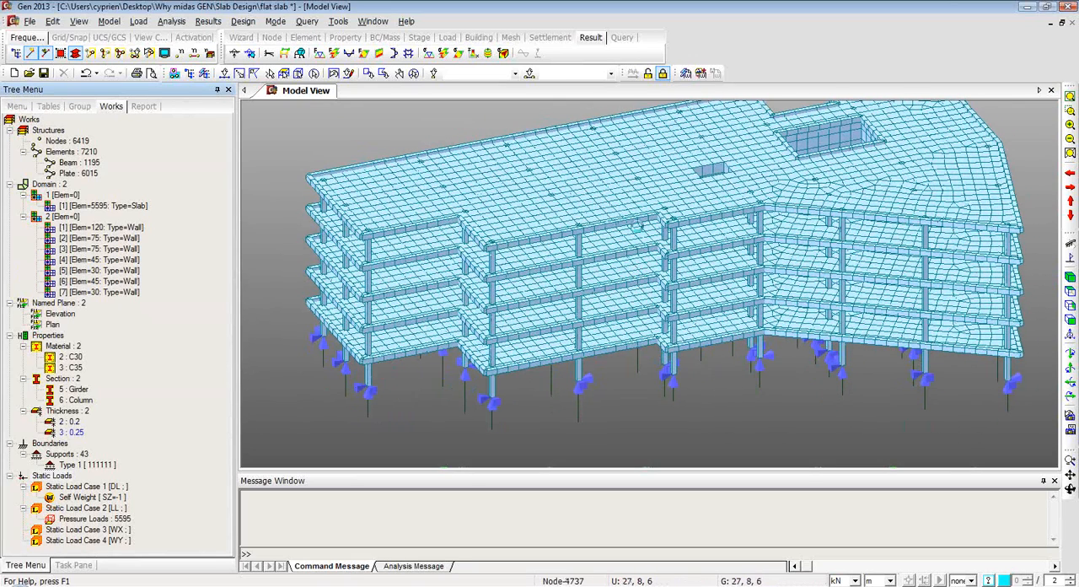
click(648, 73)
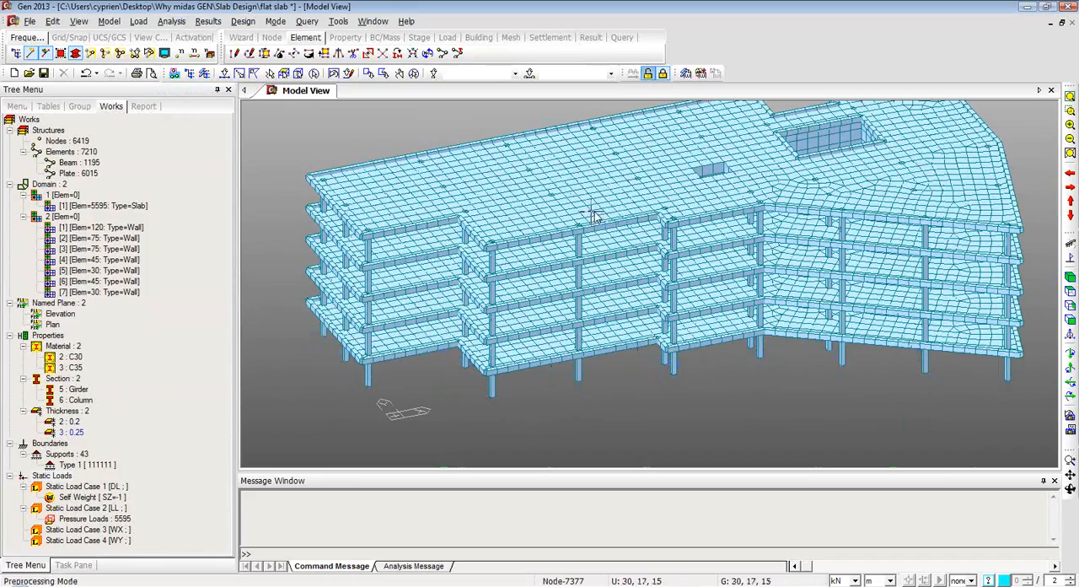
ctrl+middle_drag(621, 217, 641, 232)
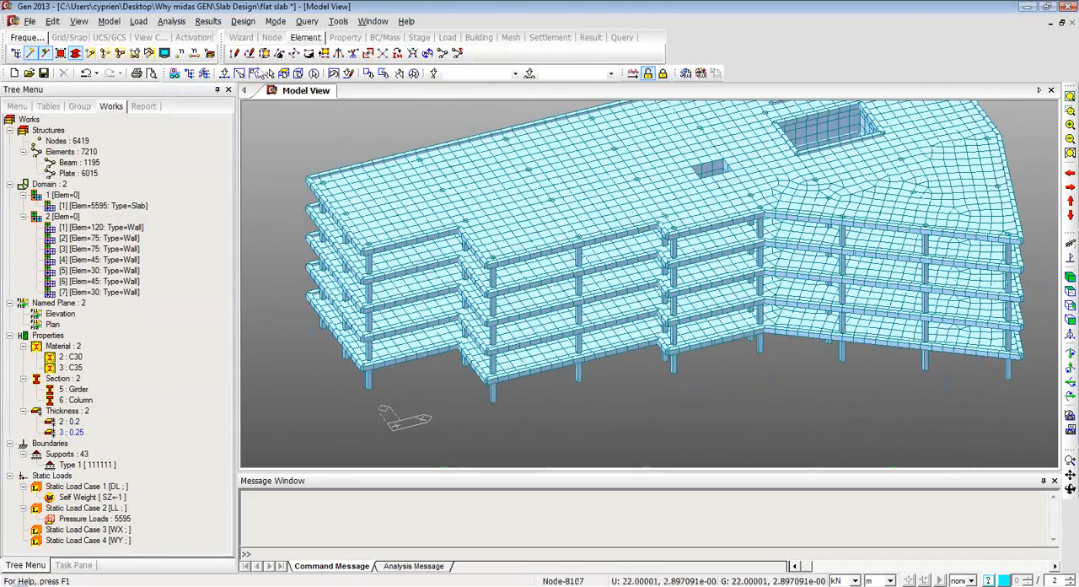
Set up a lateral wind load for case WX under IBC2012(ASCE7-10) with a Y-direction scale factor of 0.
click(140, 22)
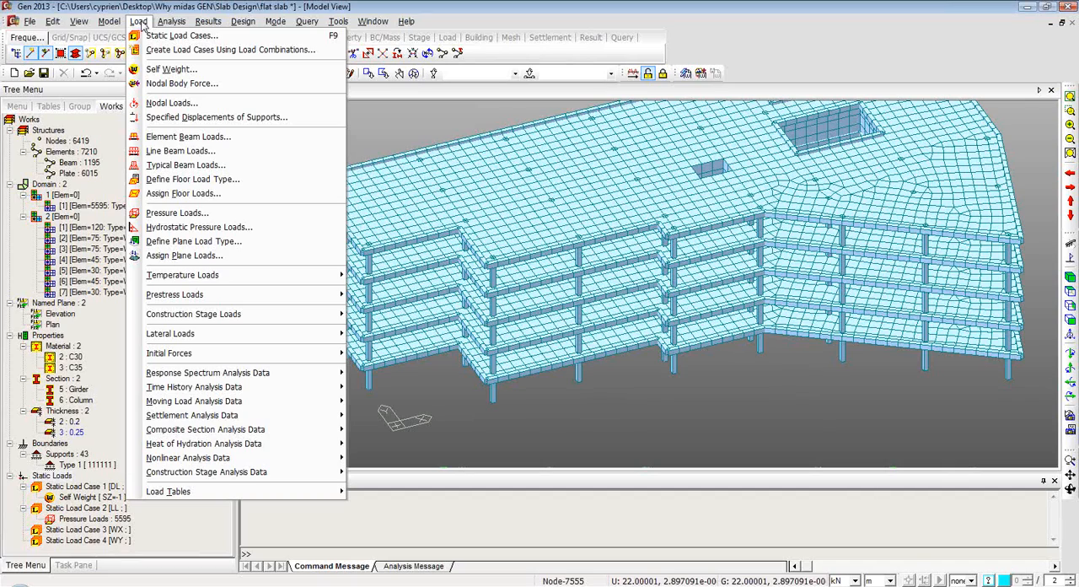
mouse_move(216, 340)
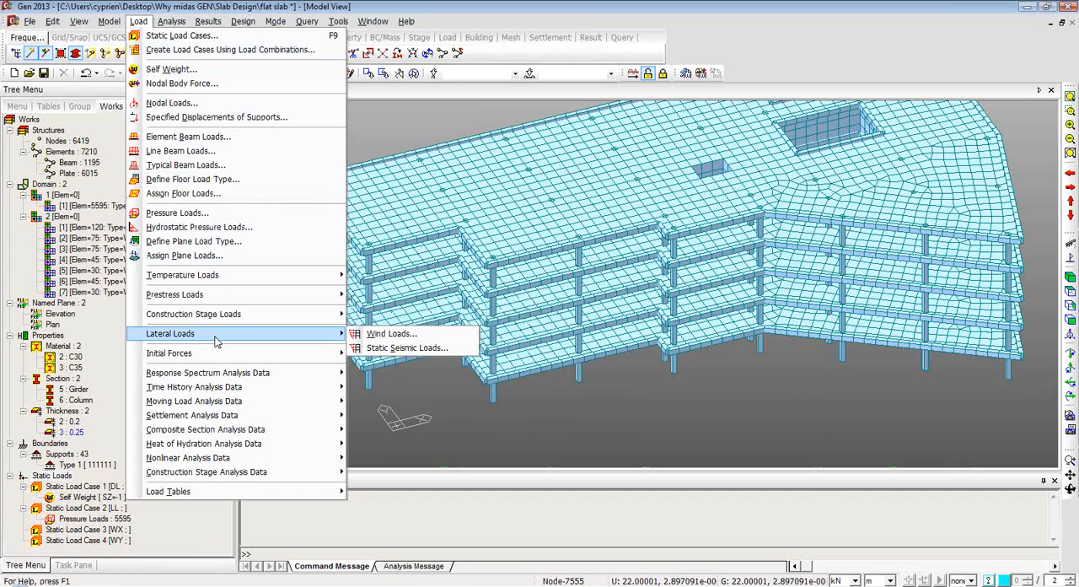
click(393, 336)
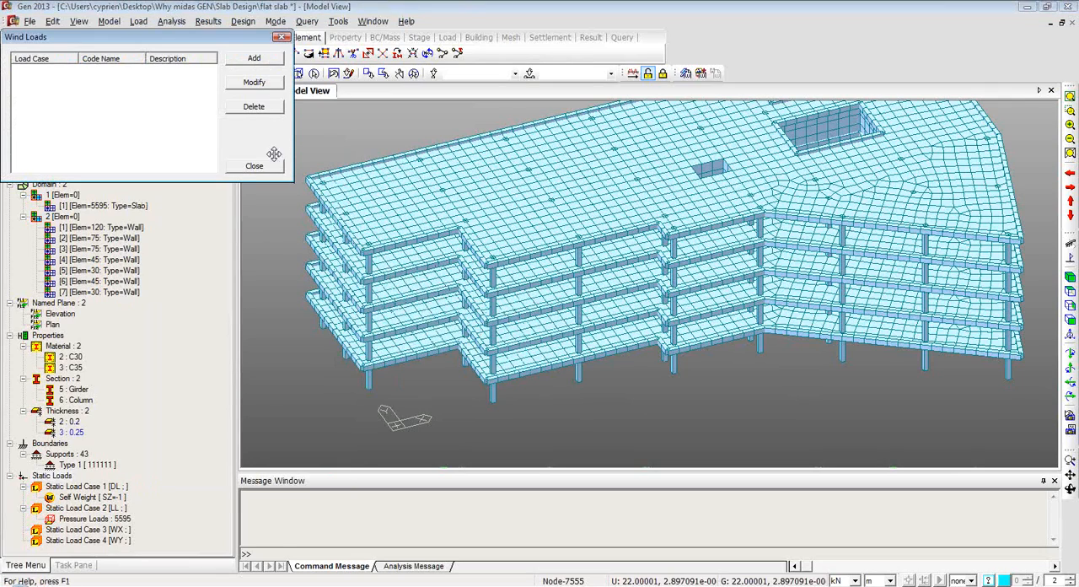
click(254, 58)
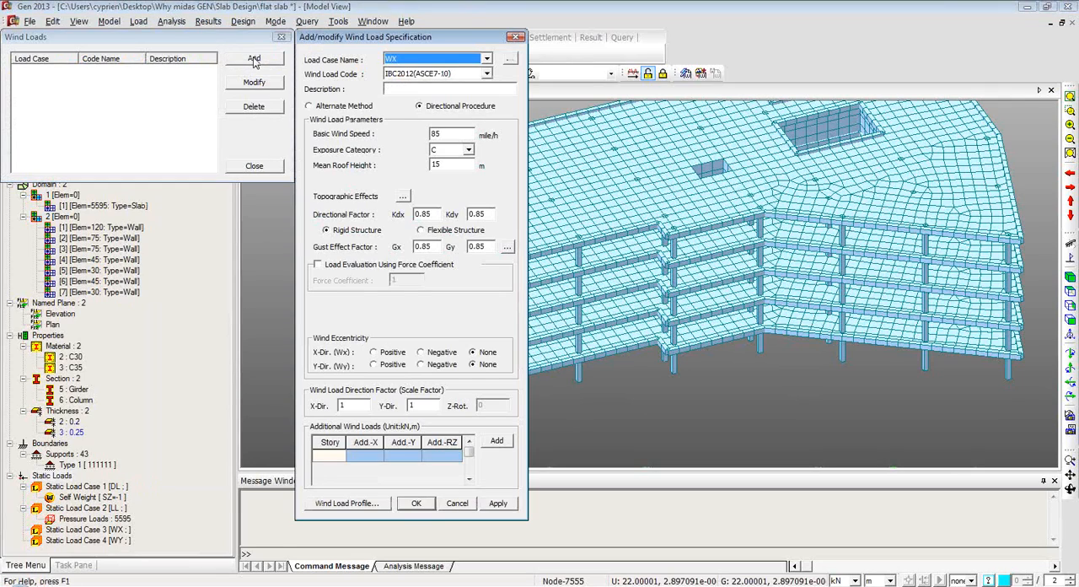
click(486, 59)
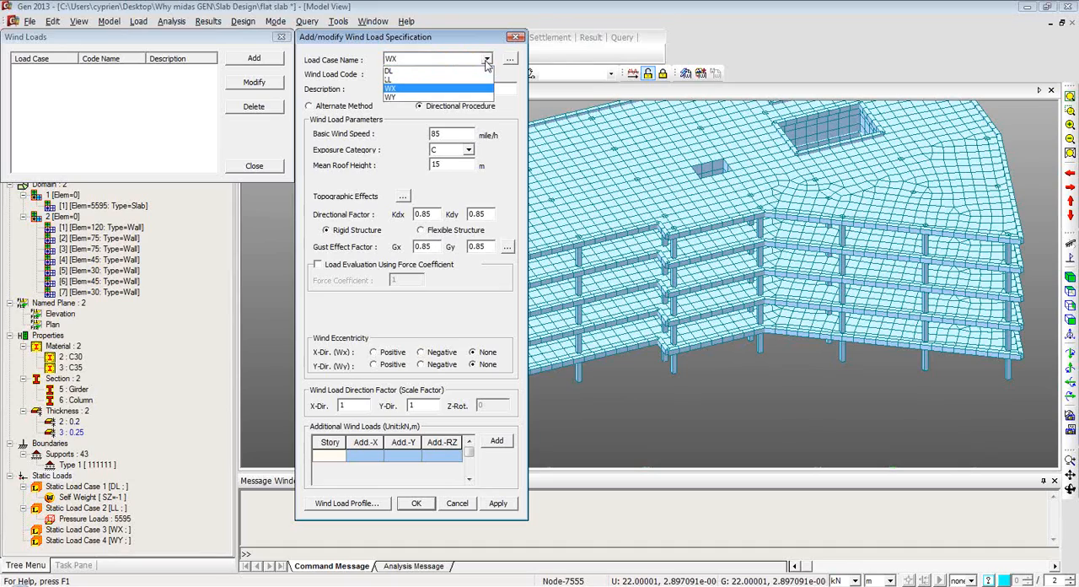
click(390, 57)
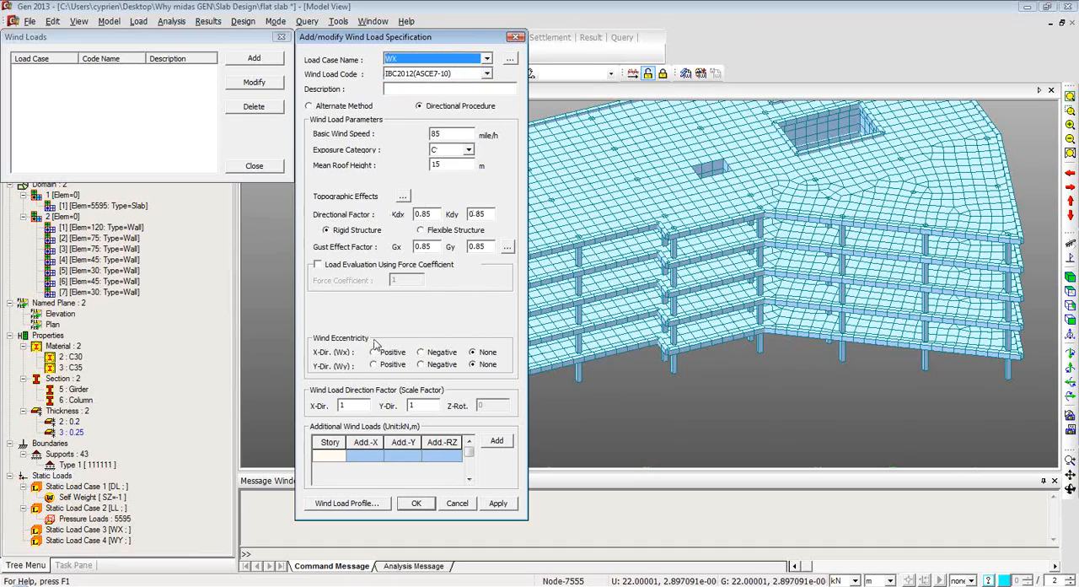
click(422, 406)
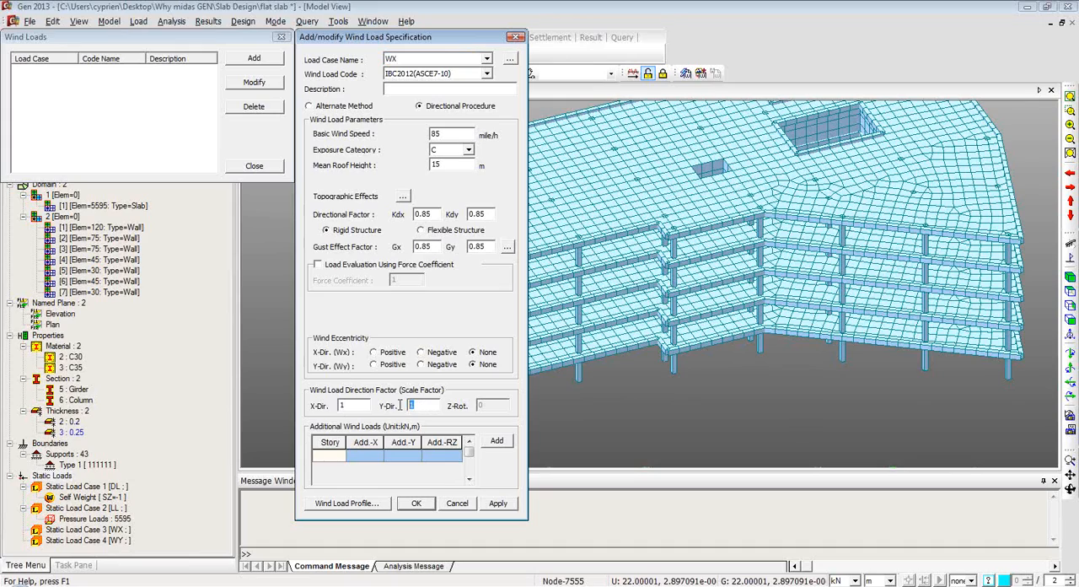
text(0)
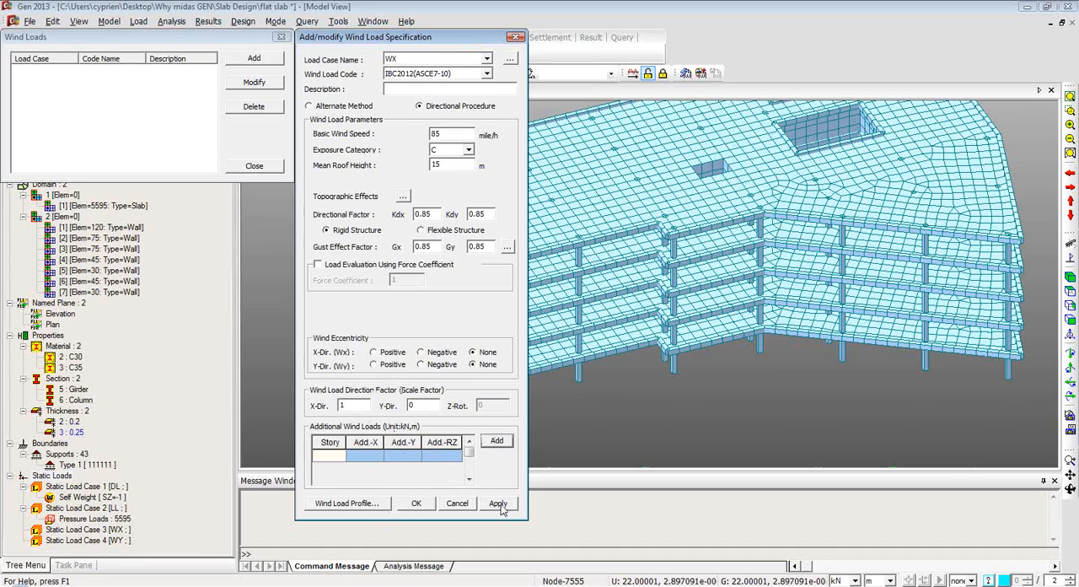
Review the X-direction story shear and overturning moment profiles, and apply the WX wind load.
click(348, 505)
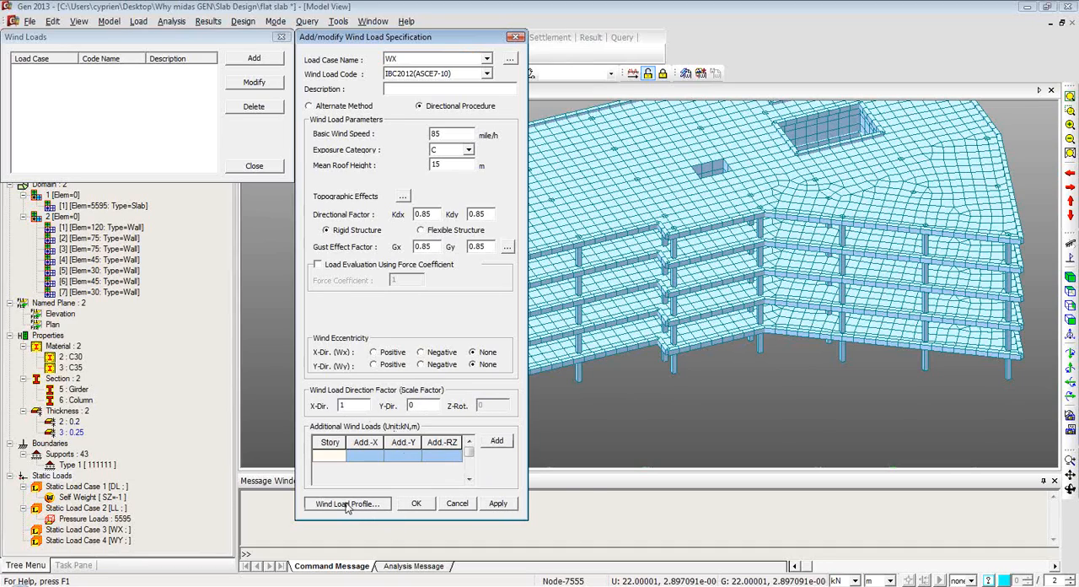
click(343, 192)
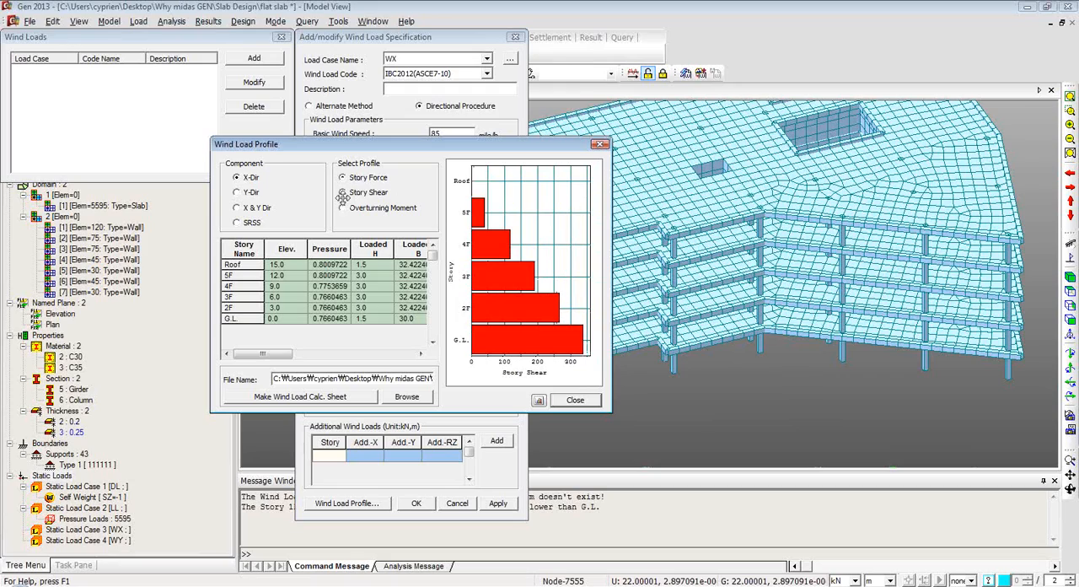
click(343, 208)
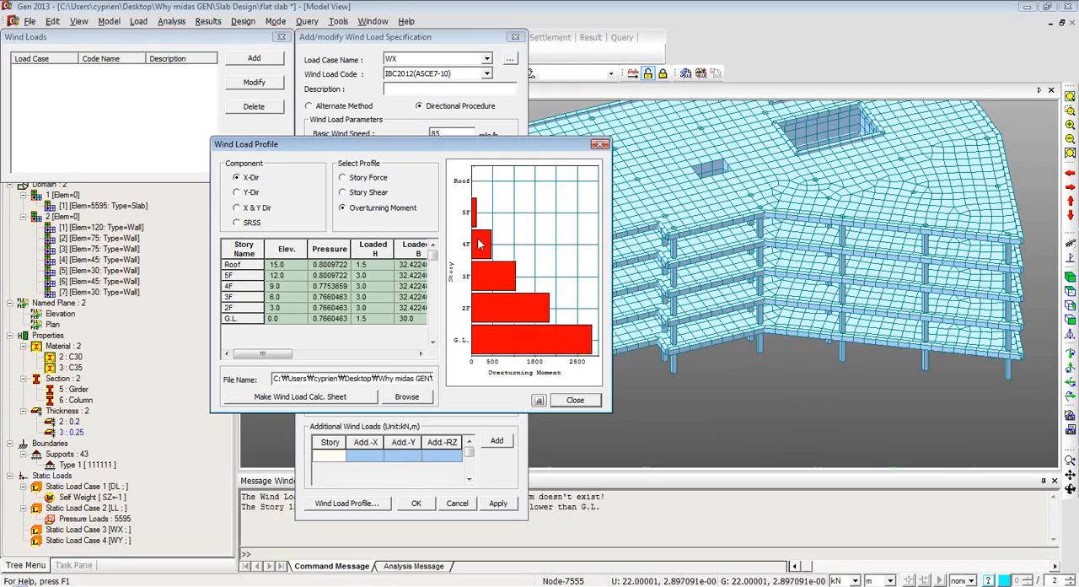
click(342, 192)
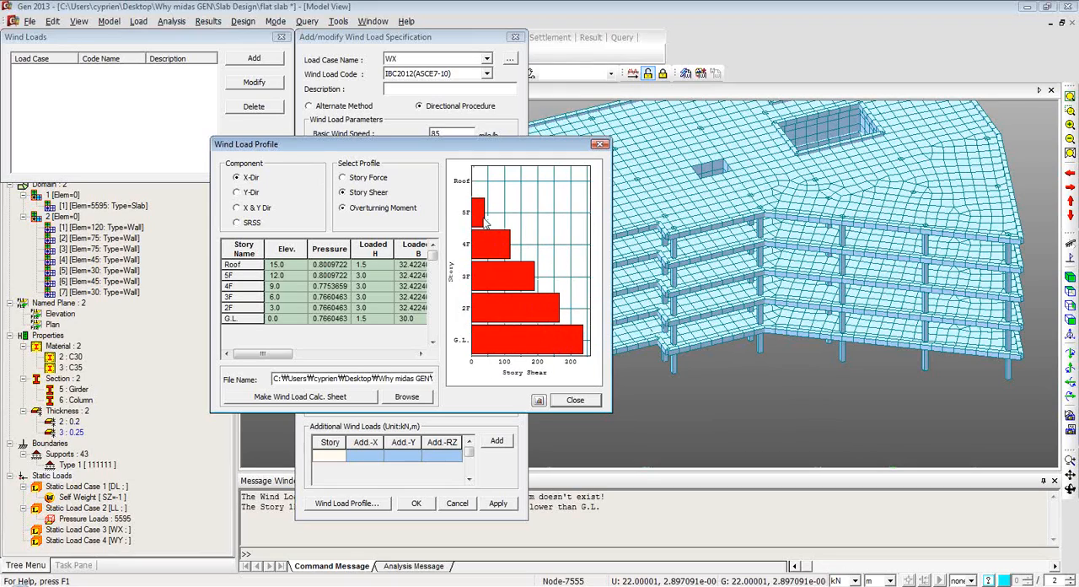
click(351, 209)
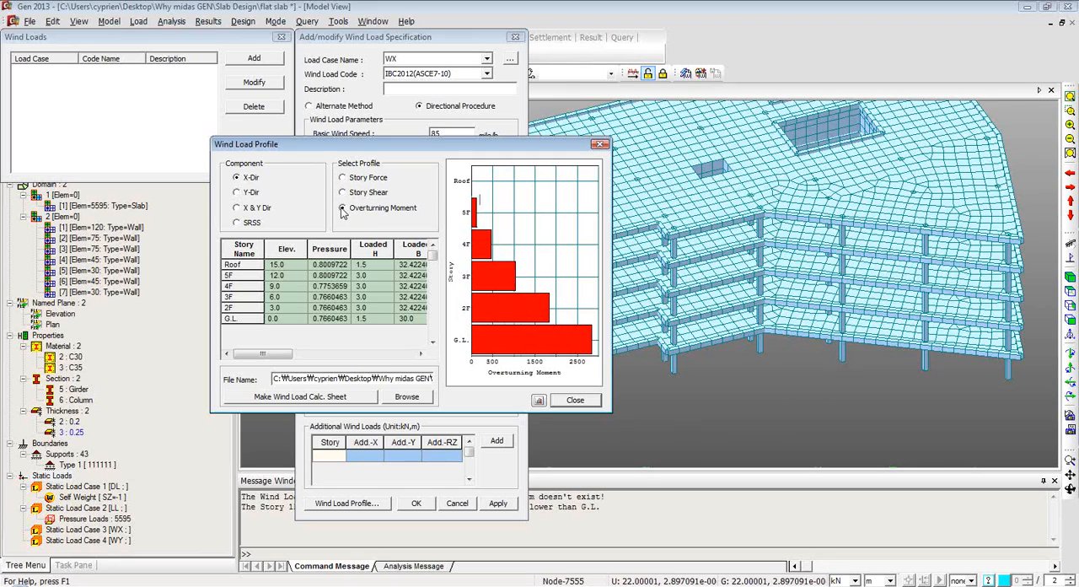
click(572, 401)
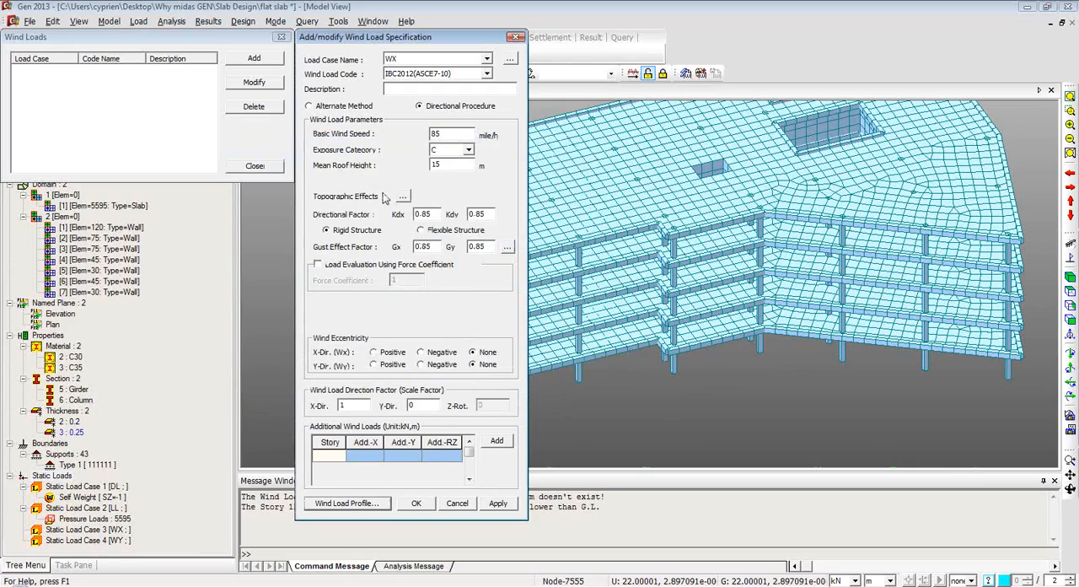
click(500, 504)
click(419, 314)
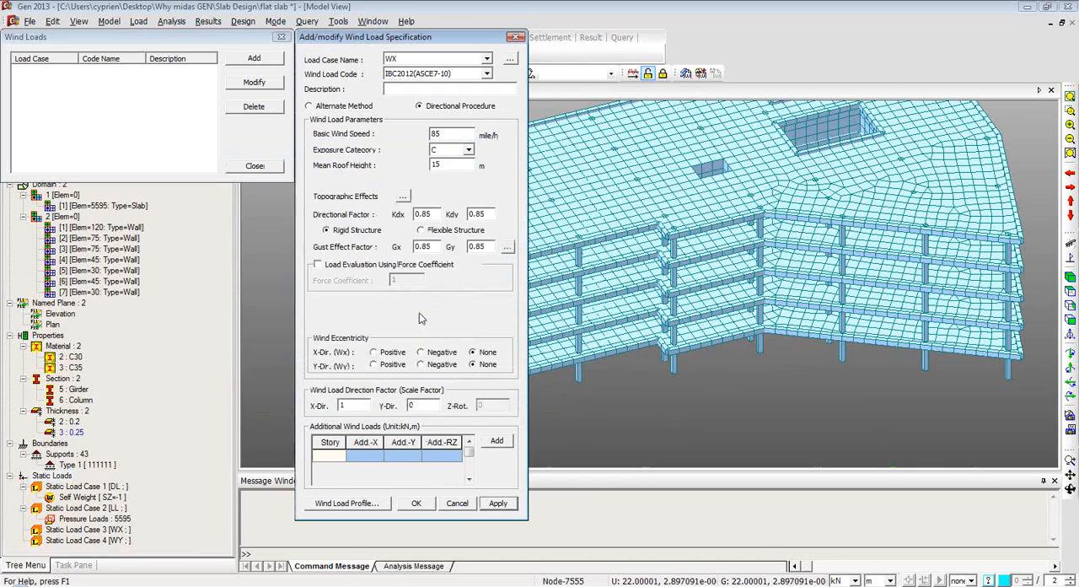
Add a wind load for case WY under Eurocode-1(2005) with scale factors of 0 in X and 1 in Y.
click(488, 58)
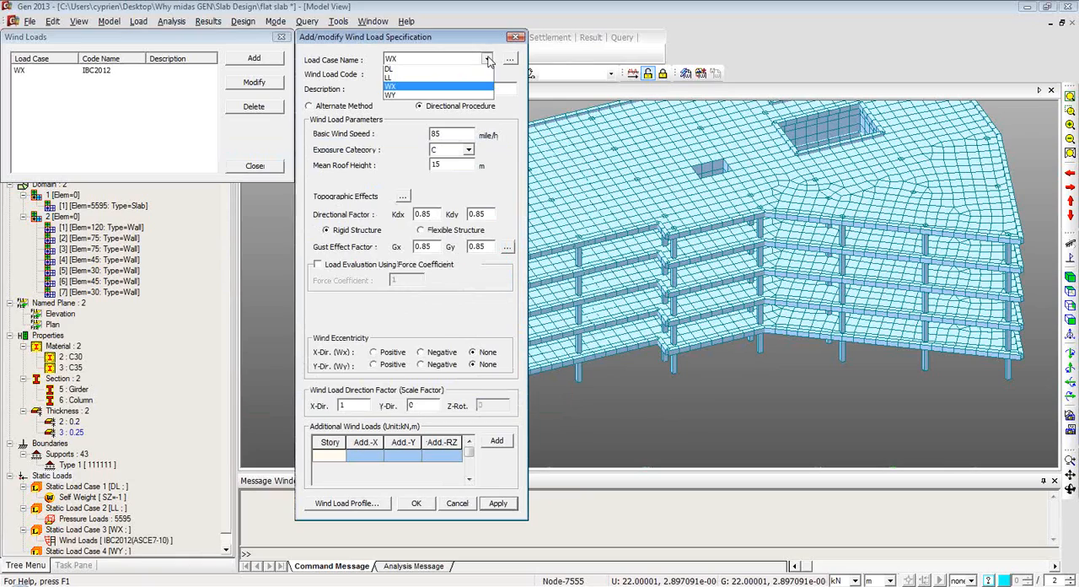
click(456, 93)
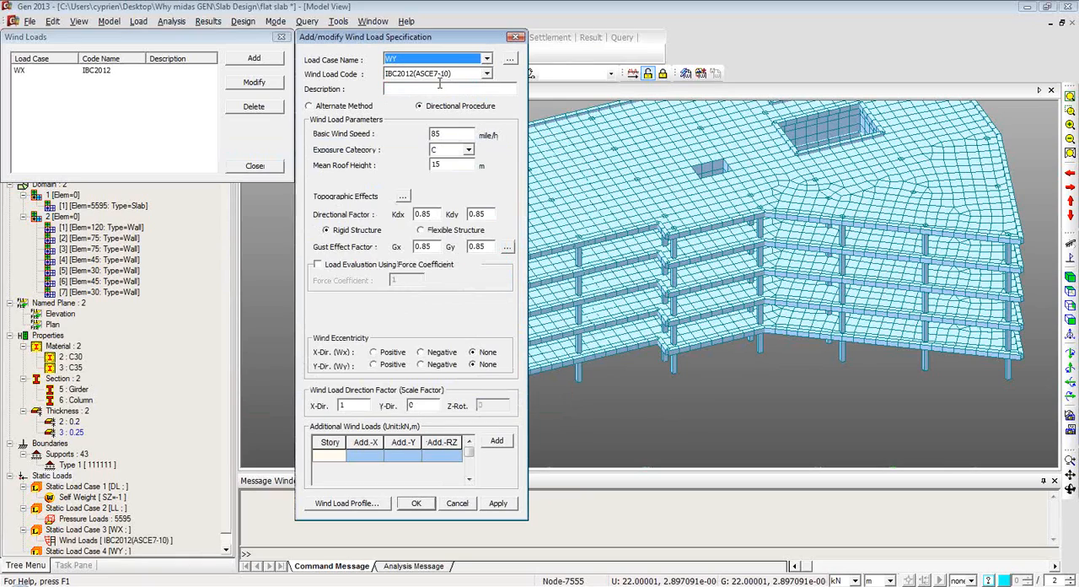
click(488, 74)
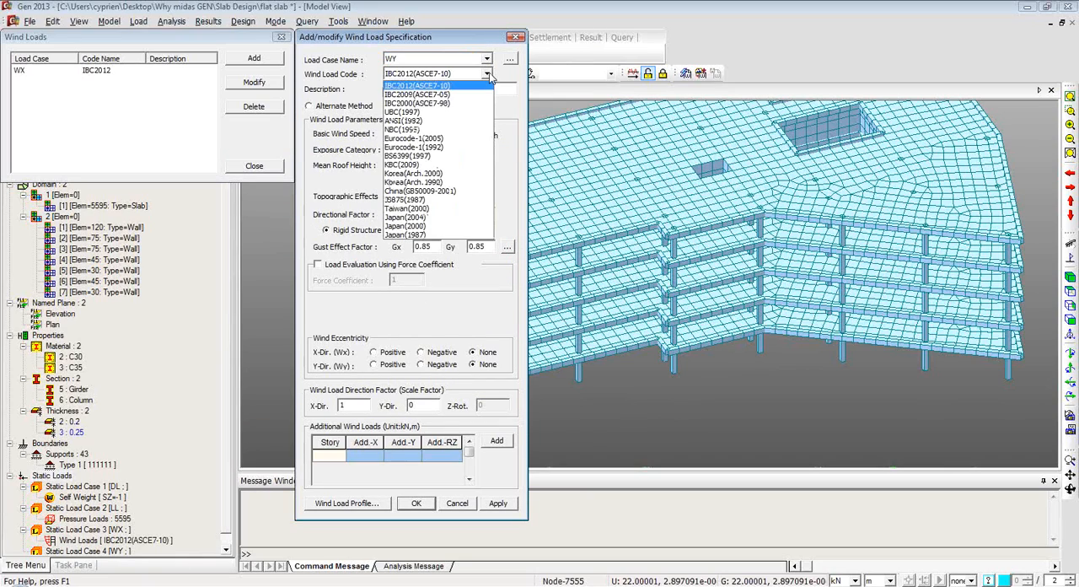
click(455, 137)
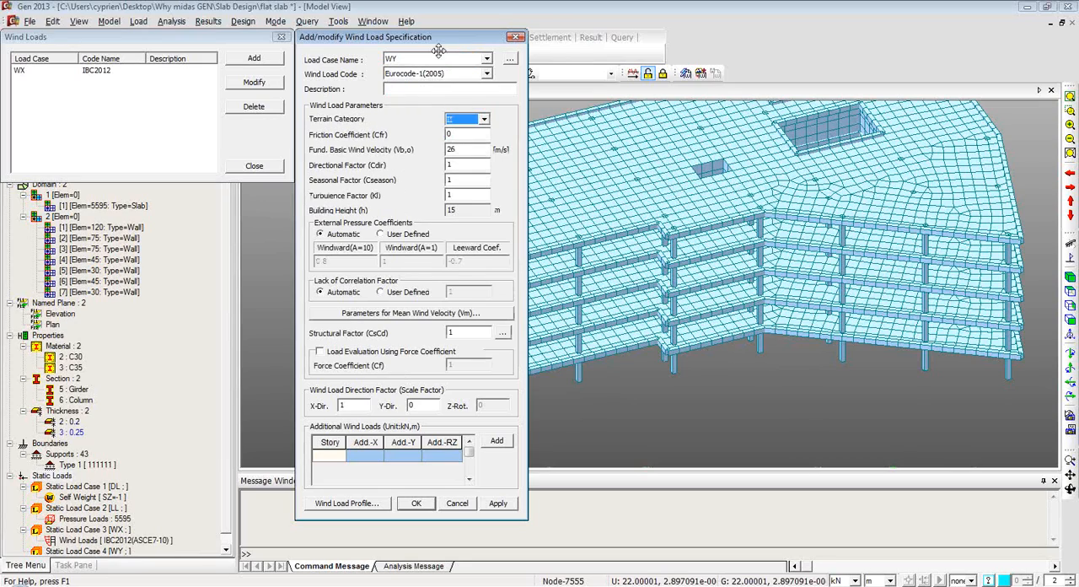
click(354, 405)
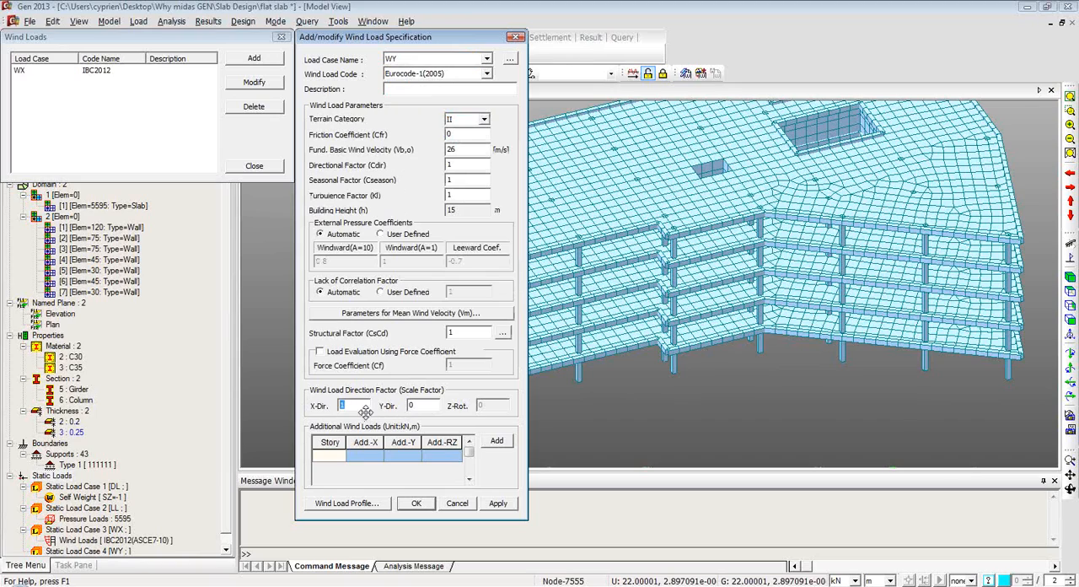
text(0)
key(Tab)
text(1)
click(416, 503)
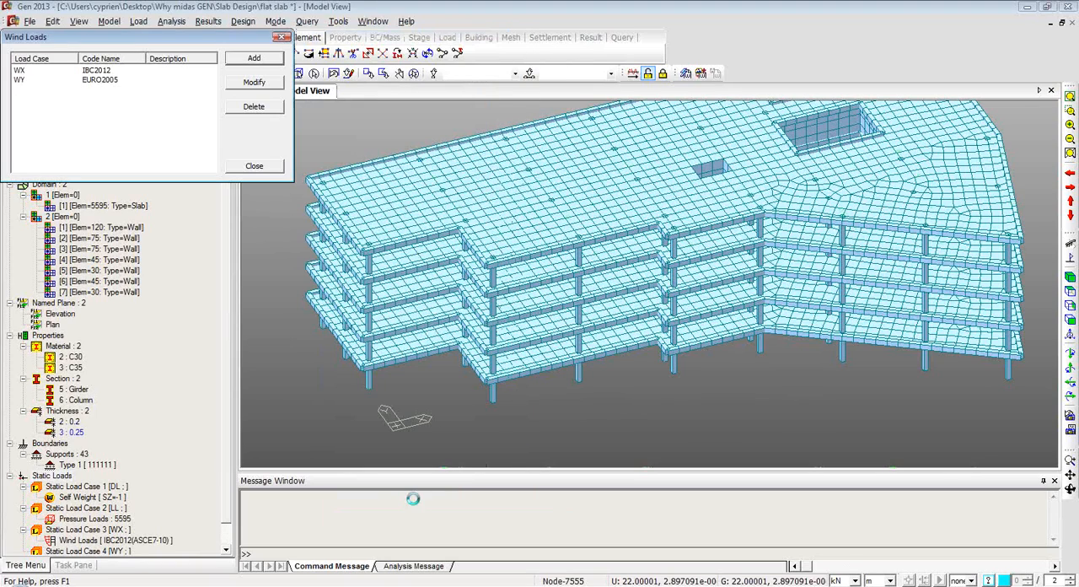
Change the wind load code of case WX to Eurocode-1(2005) and close the wind load definitions.
click(105, 71)
click(247, 84)
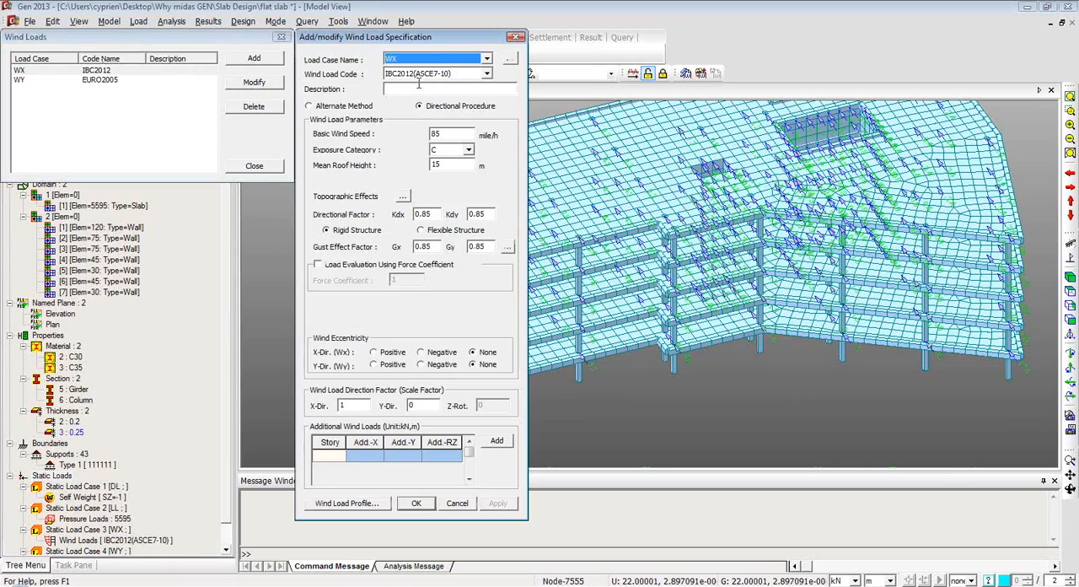
click(487, 73)
click(423, 139)
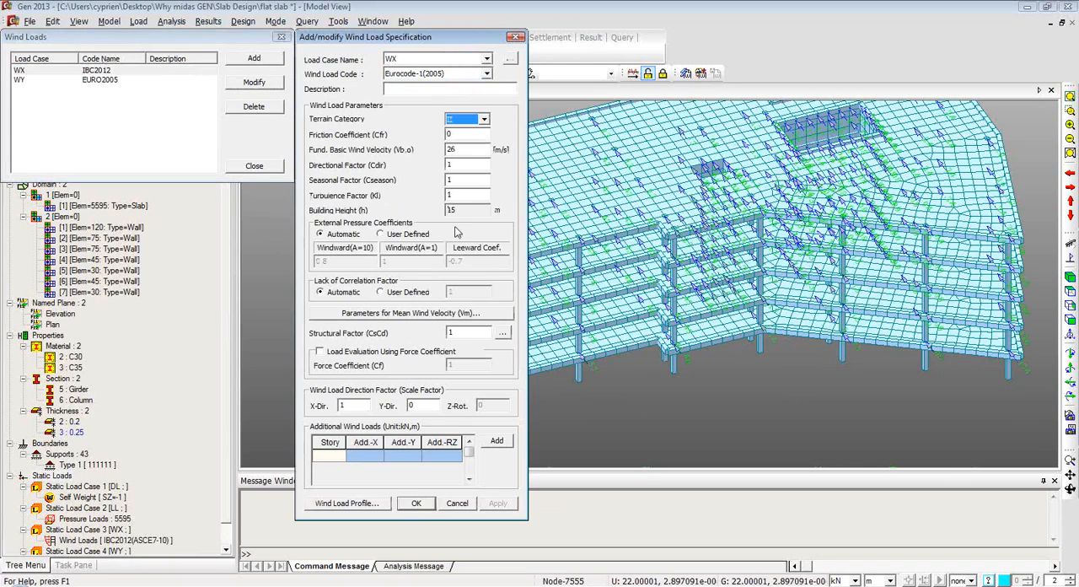
key(Return)
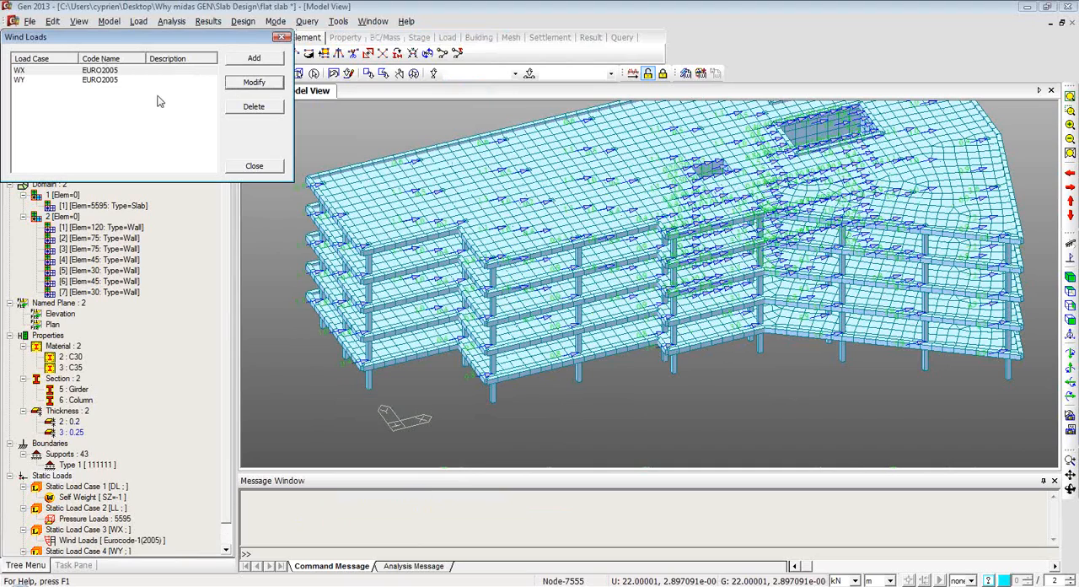
click(256, 165)
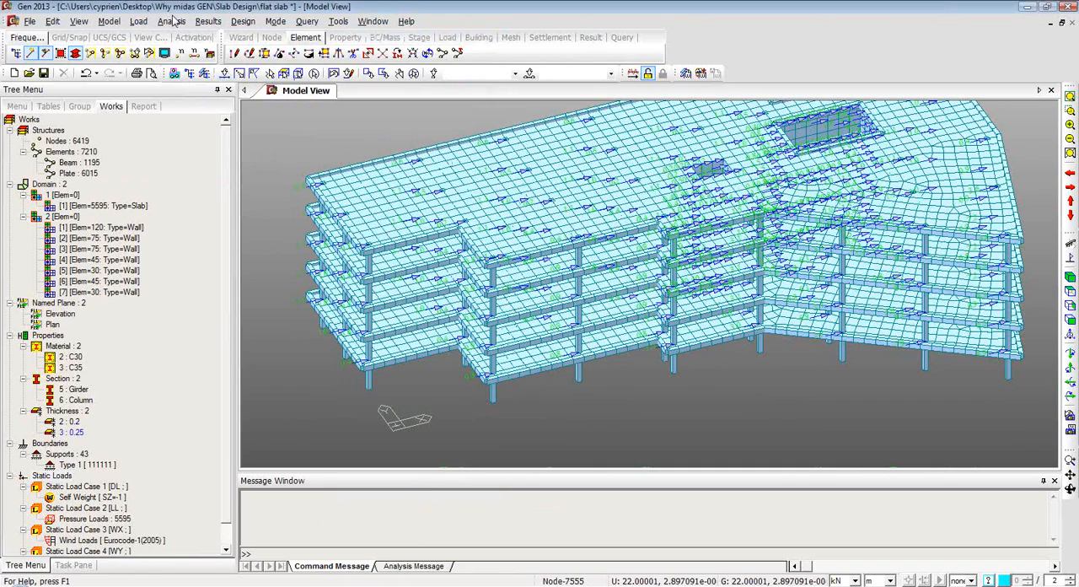
Define a response spectrum function from the Eurocode-8(2004) horizontal elastic design spectrum, keeping the default parameters.
click(138, 21)
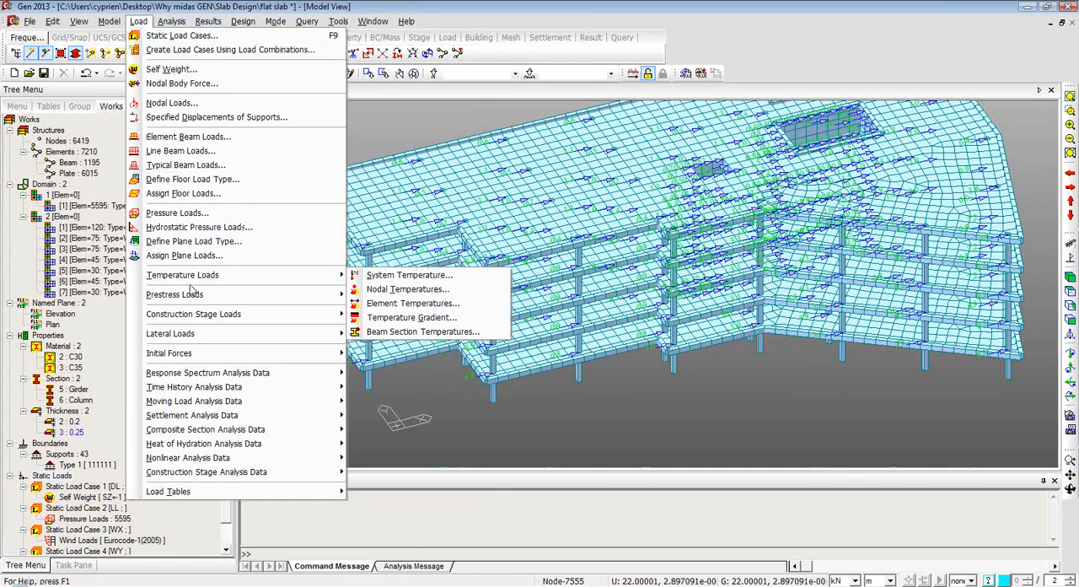
mouse_move(223, 374)
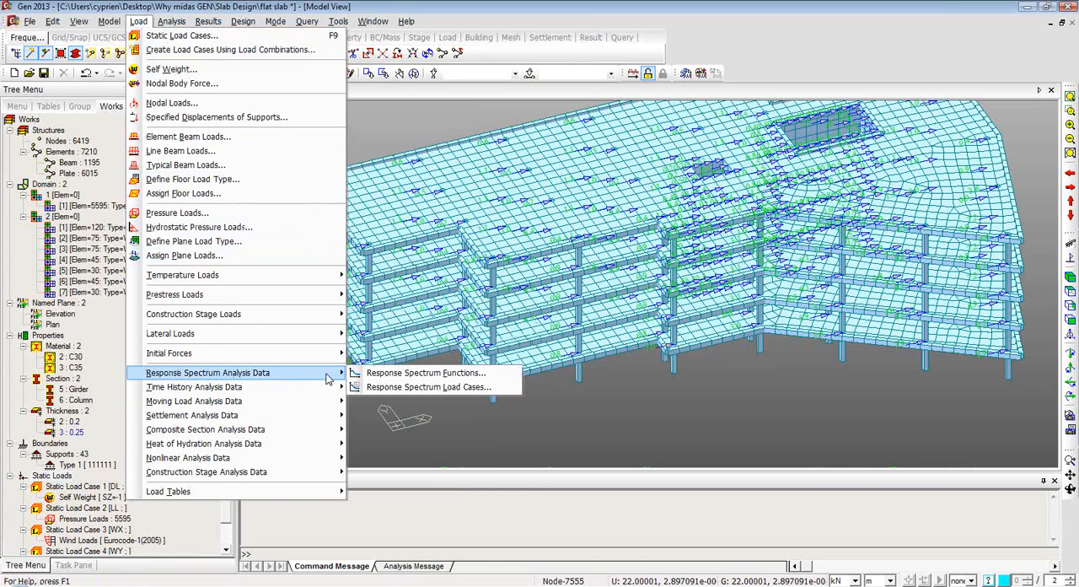
click(406, 378)
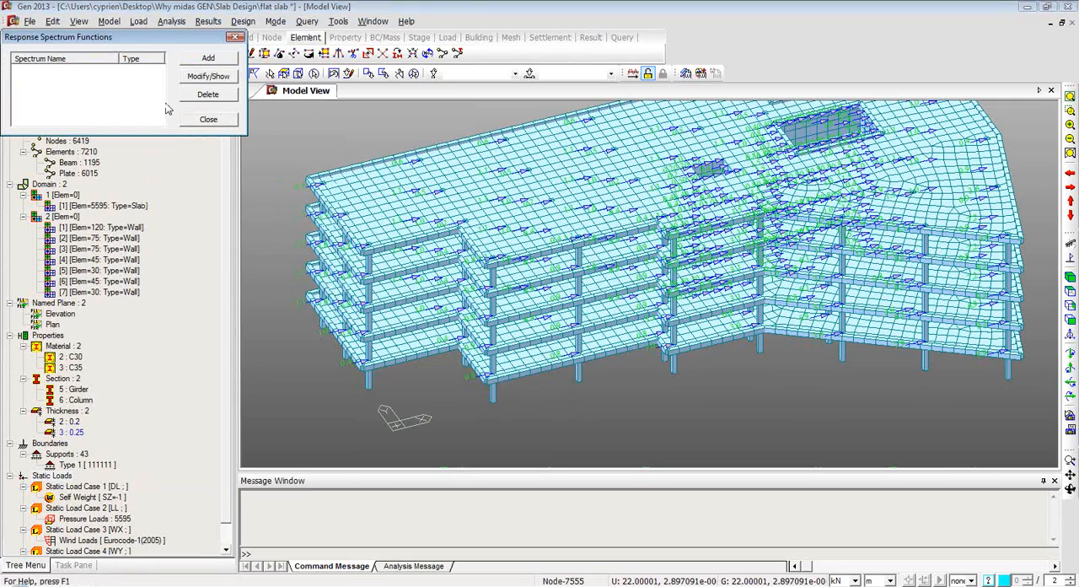
drag(140, 39, 198, 76)
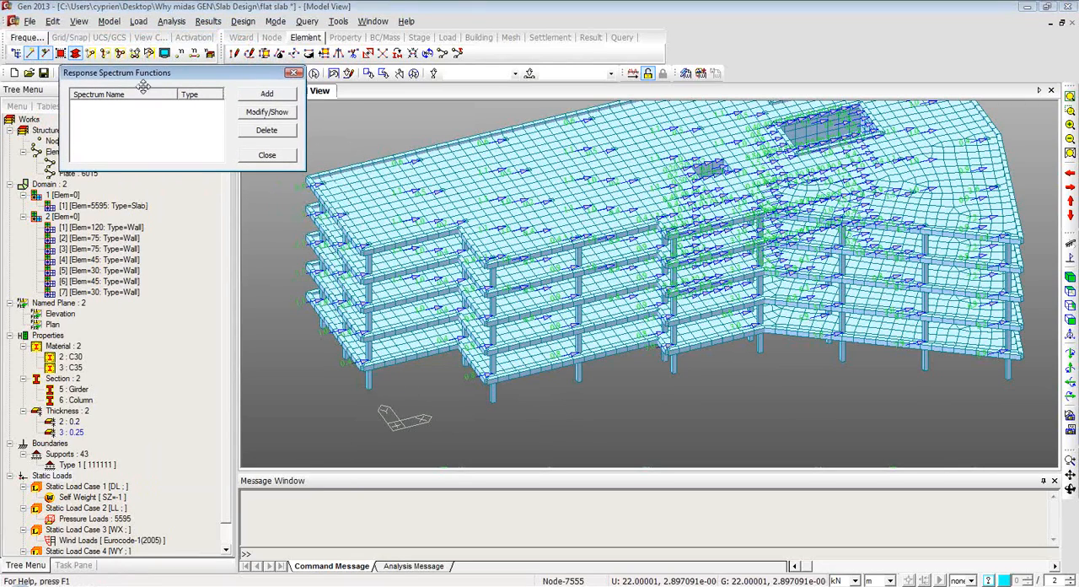
click(271, 97)
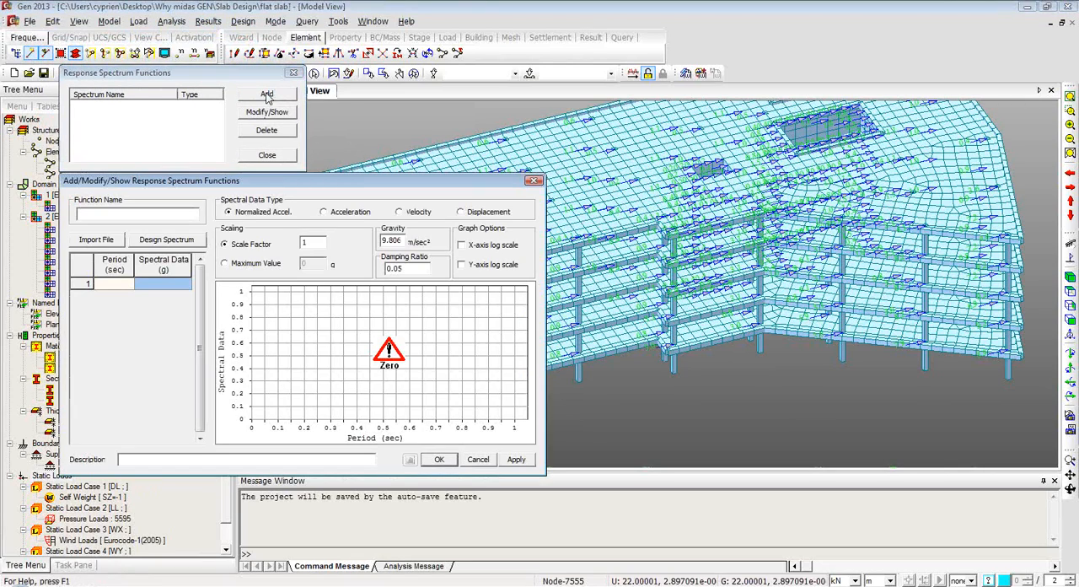
click(159, 245)
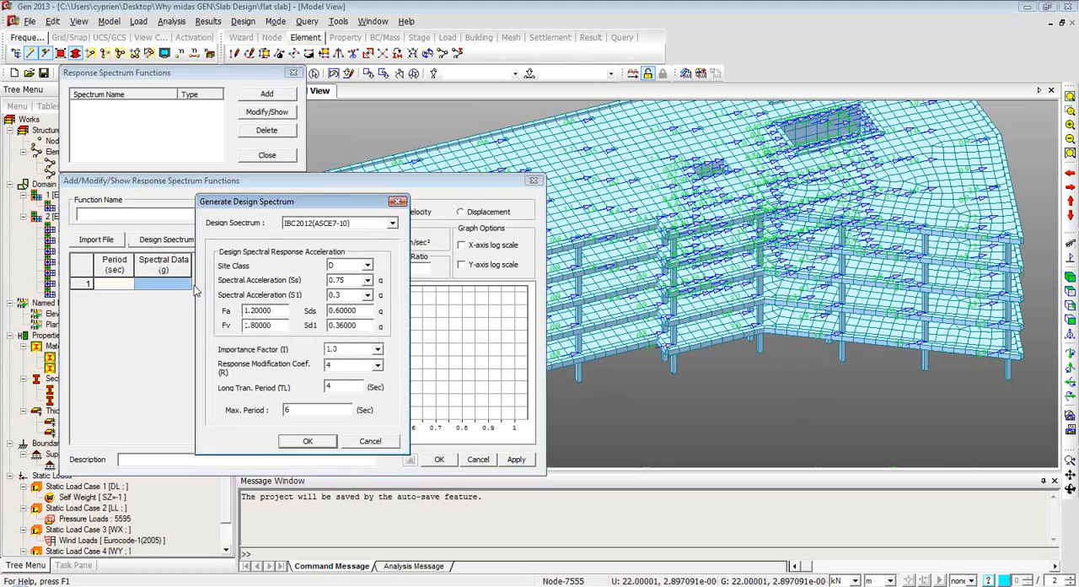
click(393, 222)
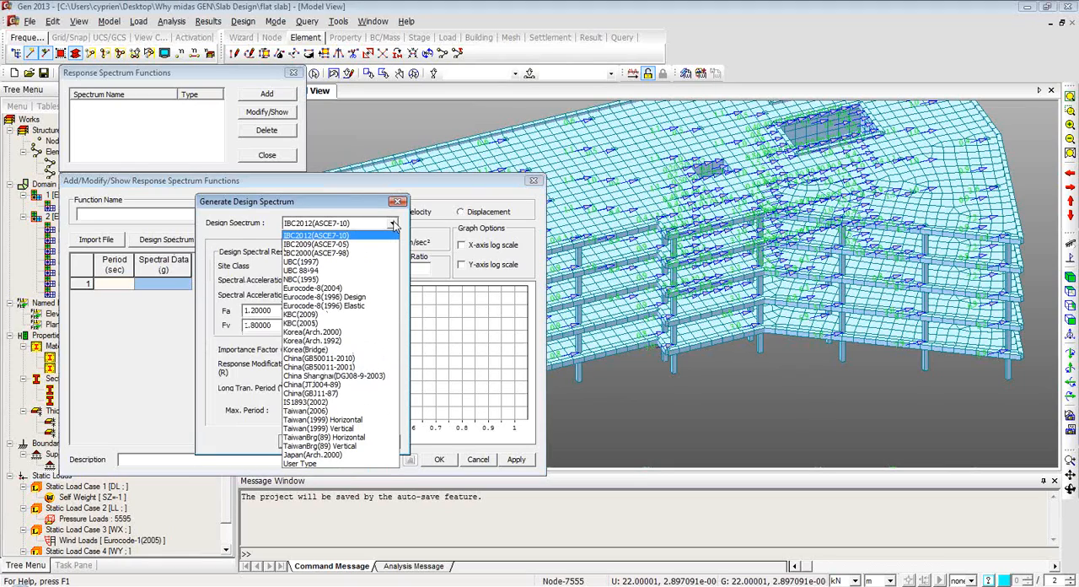
click(353, 289)
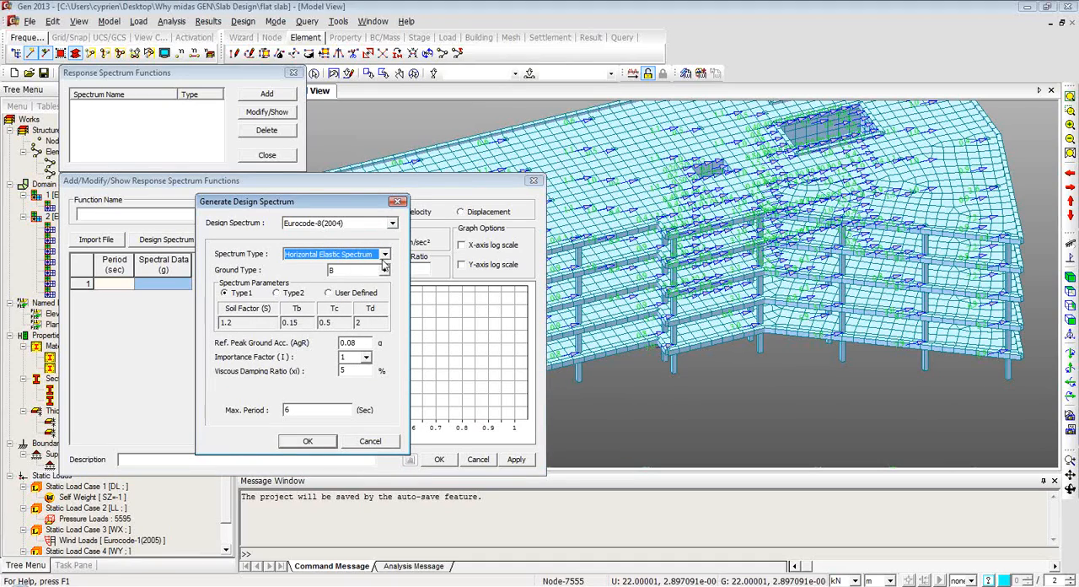
click(297, 446)
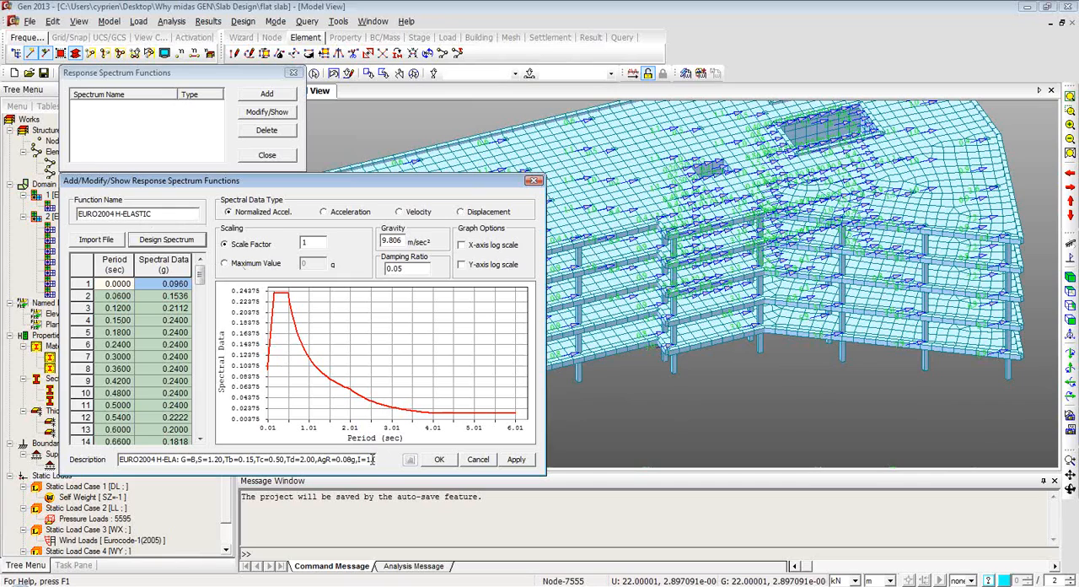
click(445, 460)
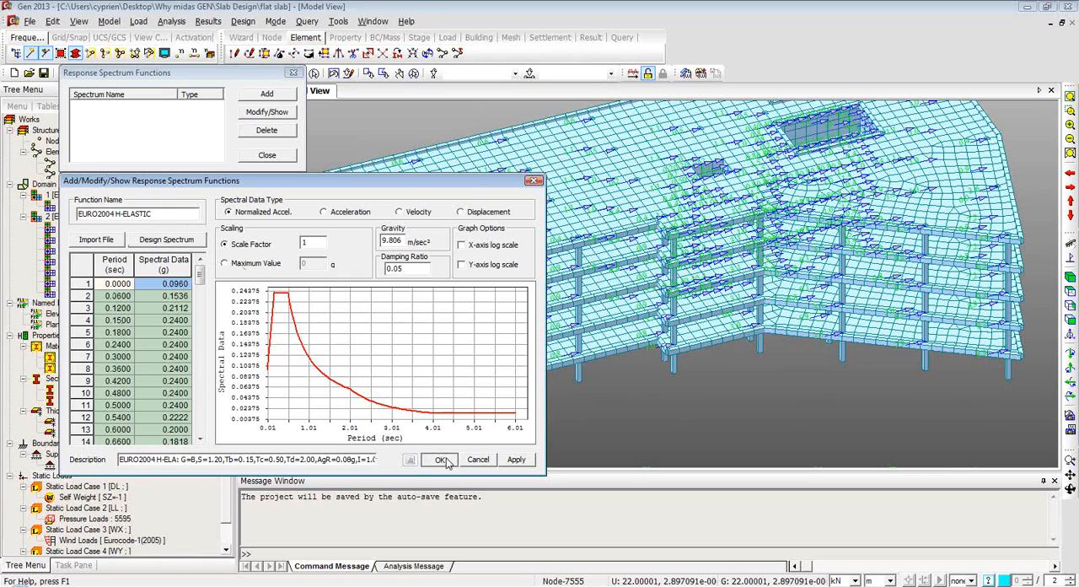
click(264, 155)
Add response spectrum load case RX in the X-Y direction using the EURO2004 H-ELASTIC function.
click(138, 21)
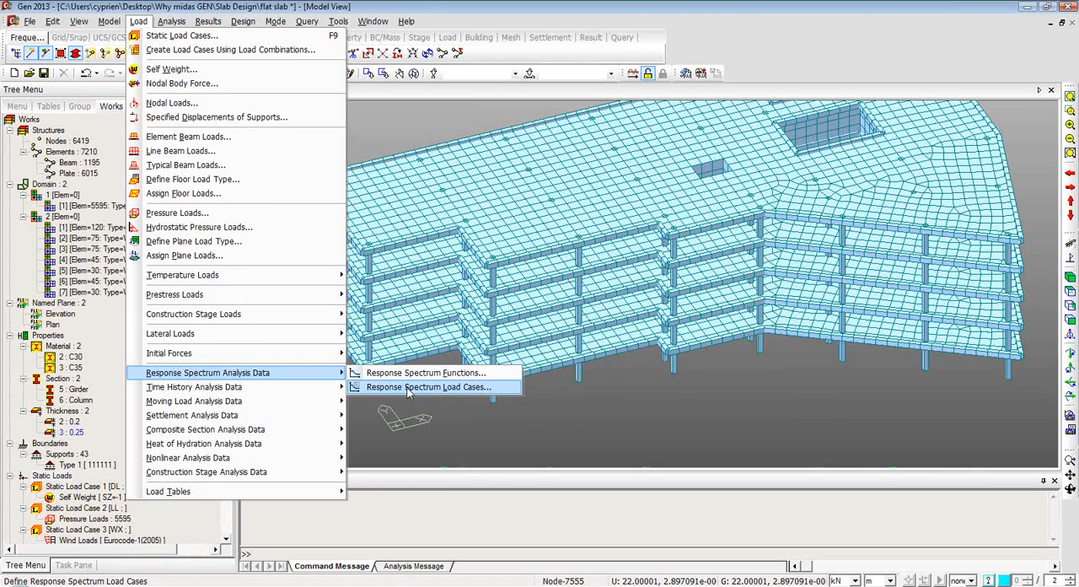
click(406, 388)
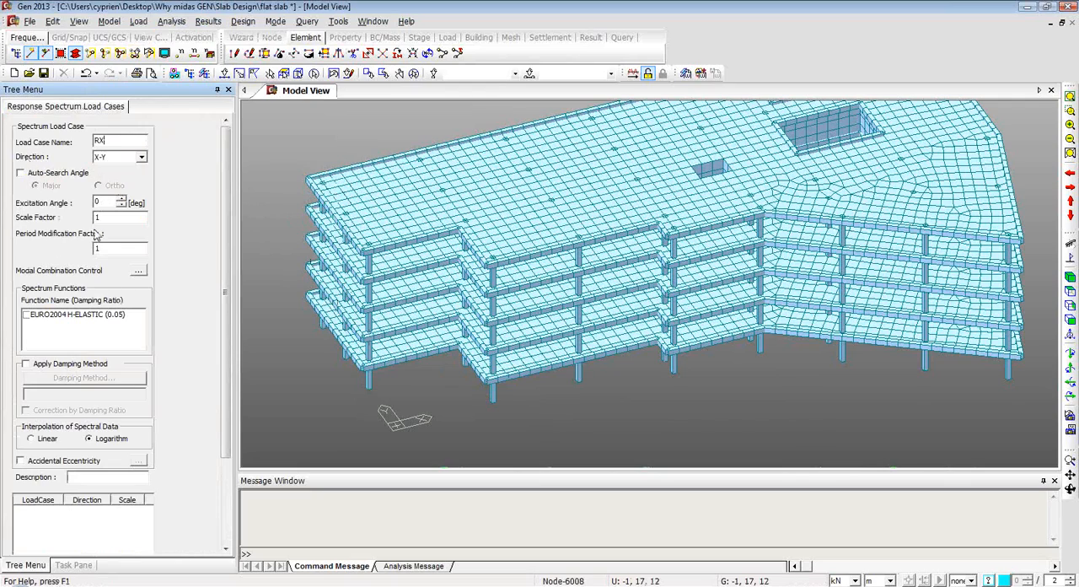
click(26, 315)
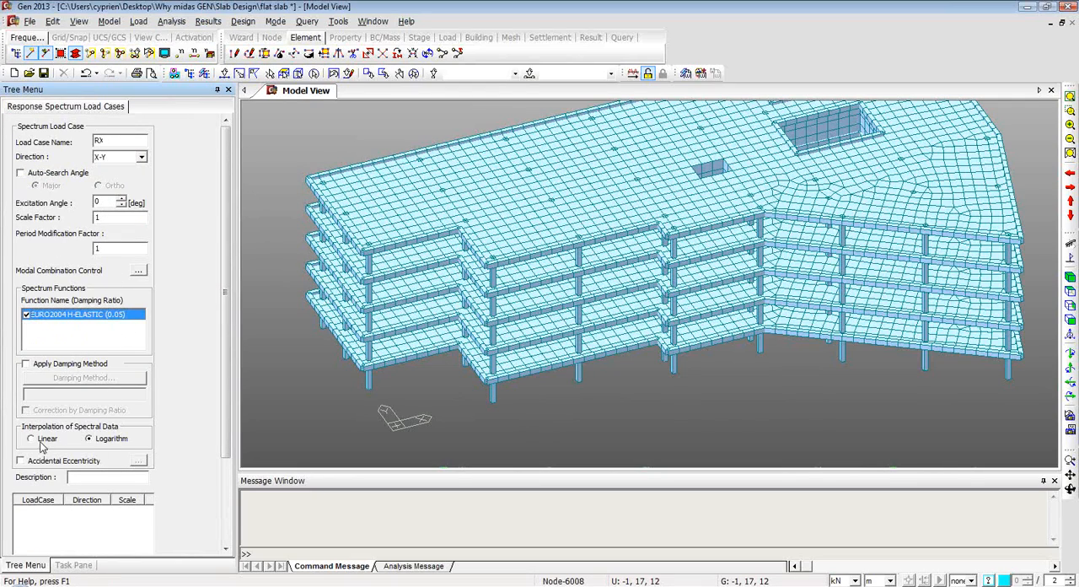
click(225, 546)
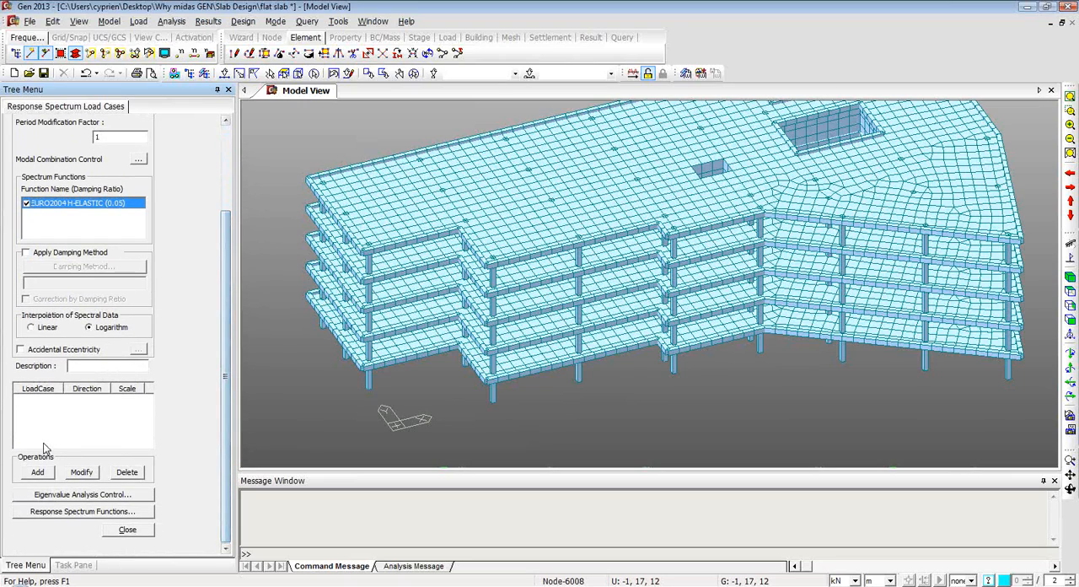
click(38, 472)
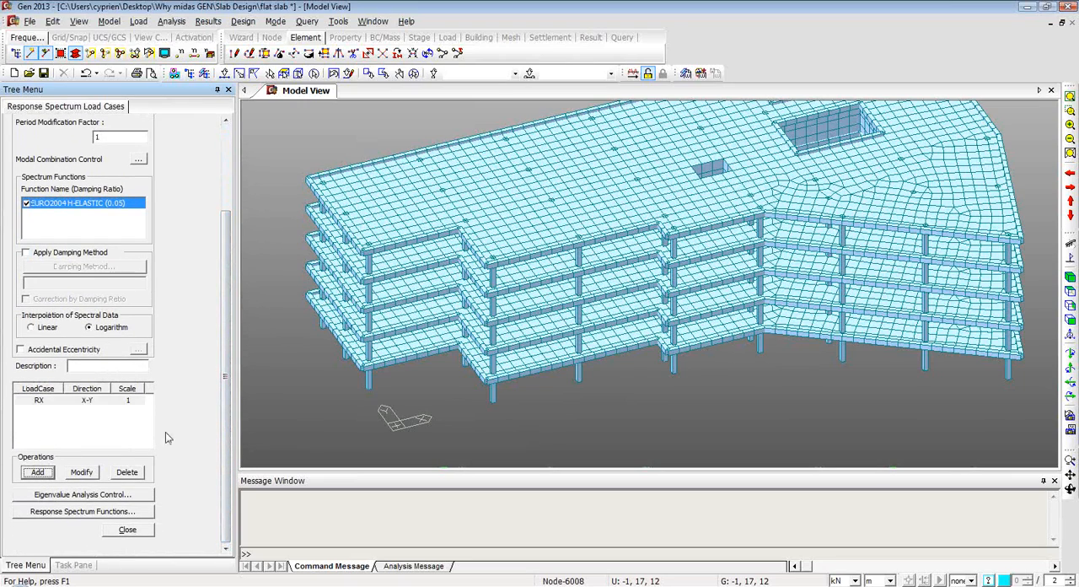
Add a second response spectrum load case named RY with the same direction and spectrum function.
click(115, 139)
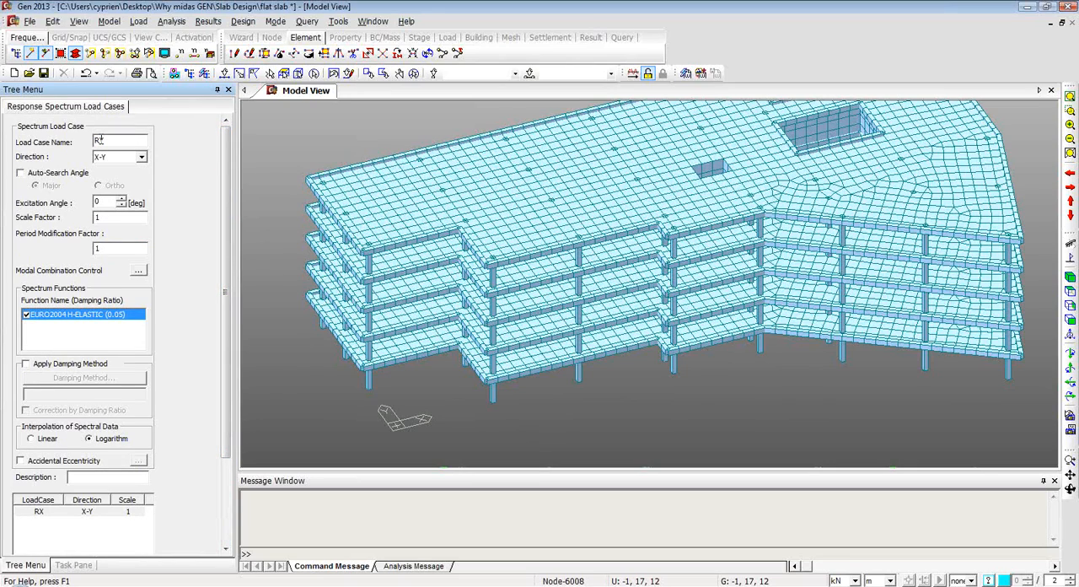
scroll(35, 484, down, 3)
click(37, 473)
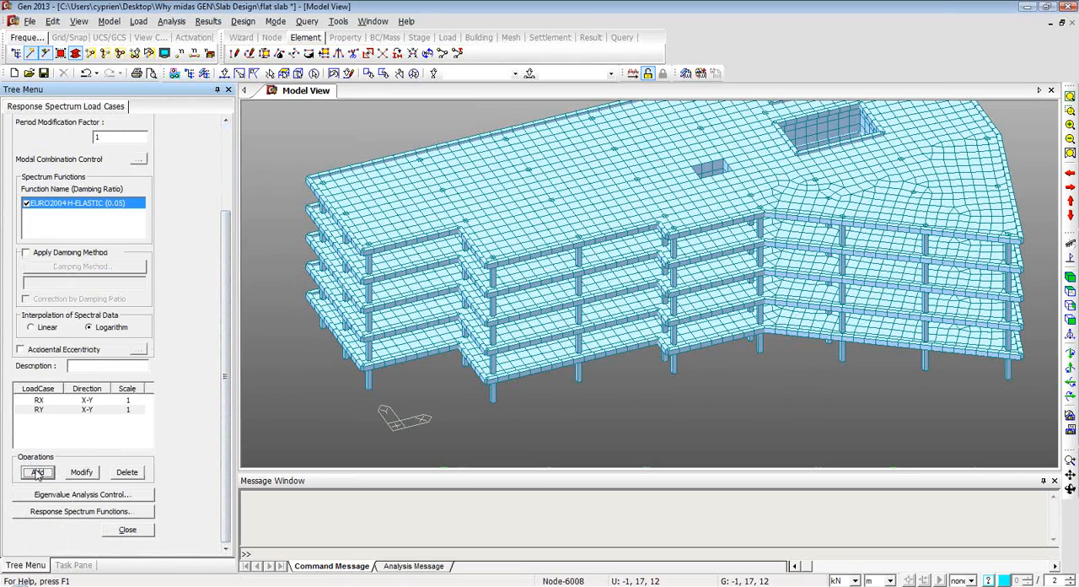
Set the eigenvalue analysis to 5 frequencies with Lanczos eigenvectors and close the response spectrum load case settings.
click(74, 498)
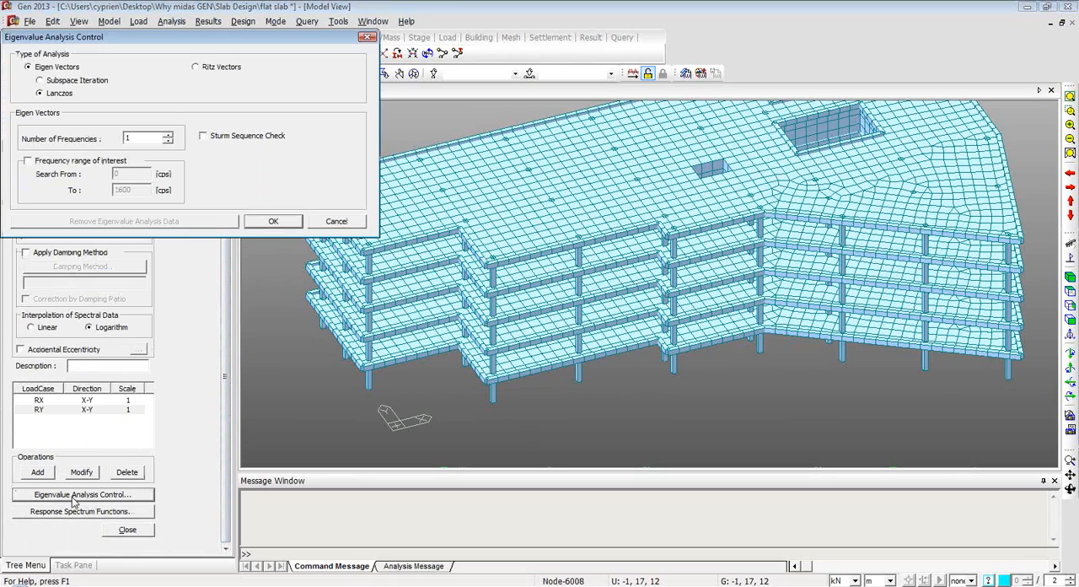
drag(141, 137, 110, 137)
text(5)
click(258, 221)
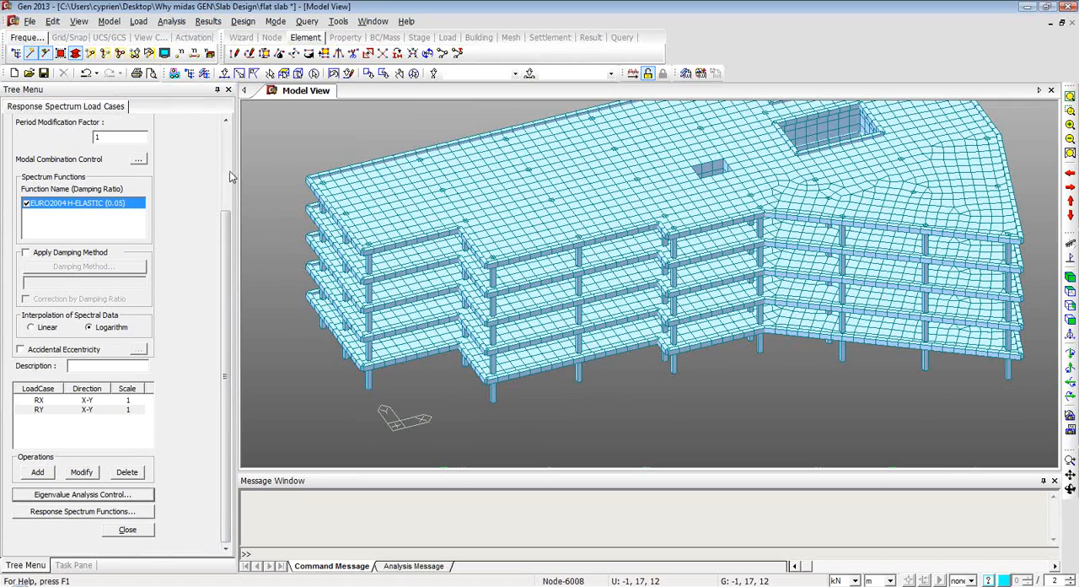
click(141, 532)
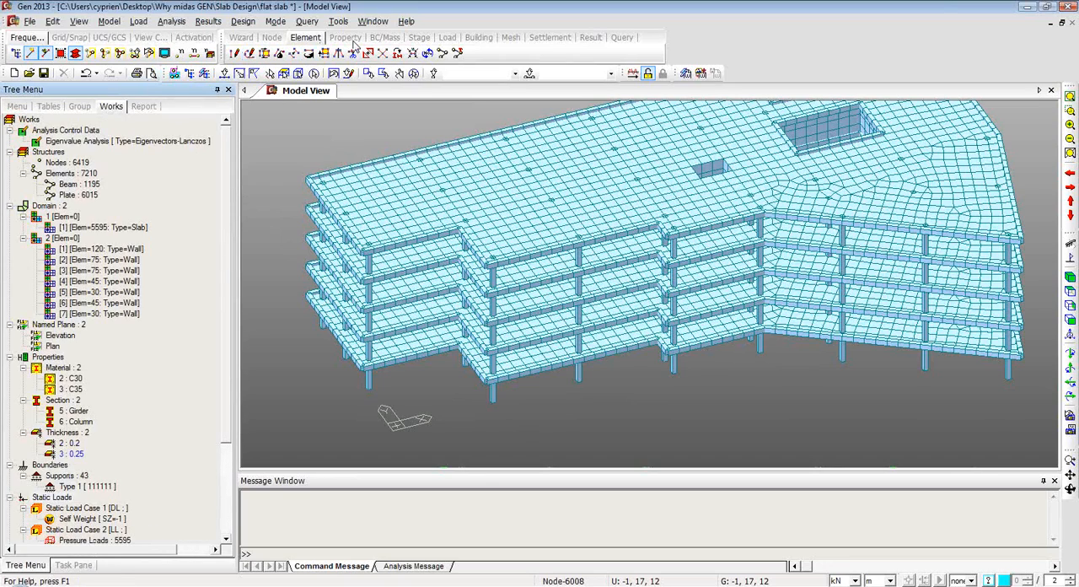
Run the structural analysis with the wind and response spectrum load cases included.
click(208, 21)
click(208, 21)
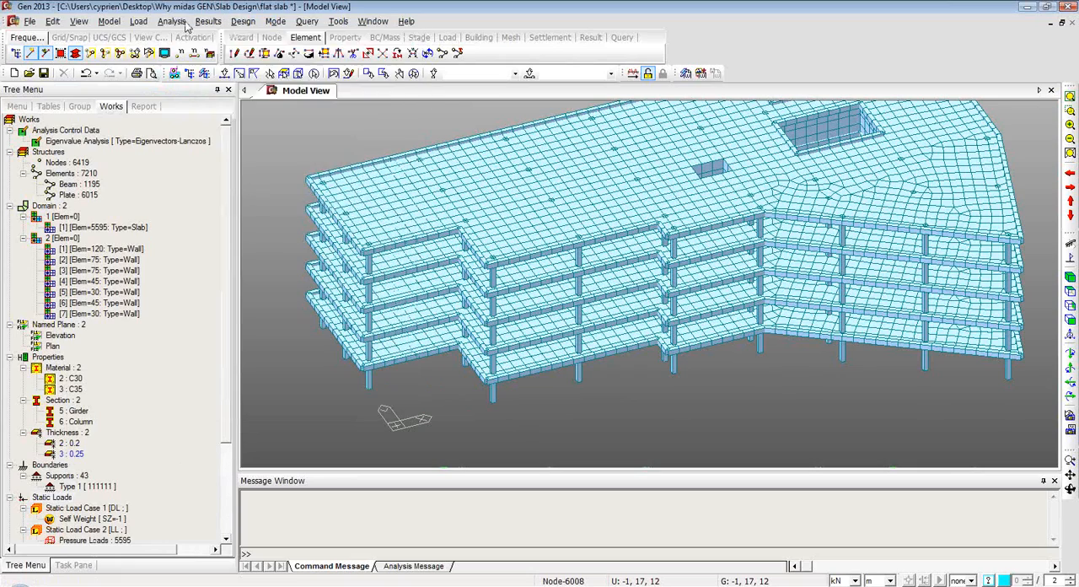
click(171, 21)
click(206, 181)
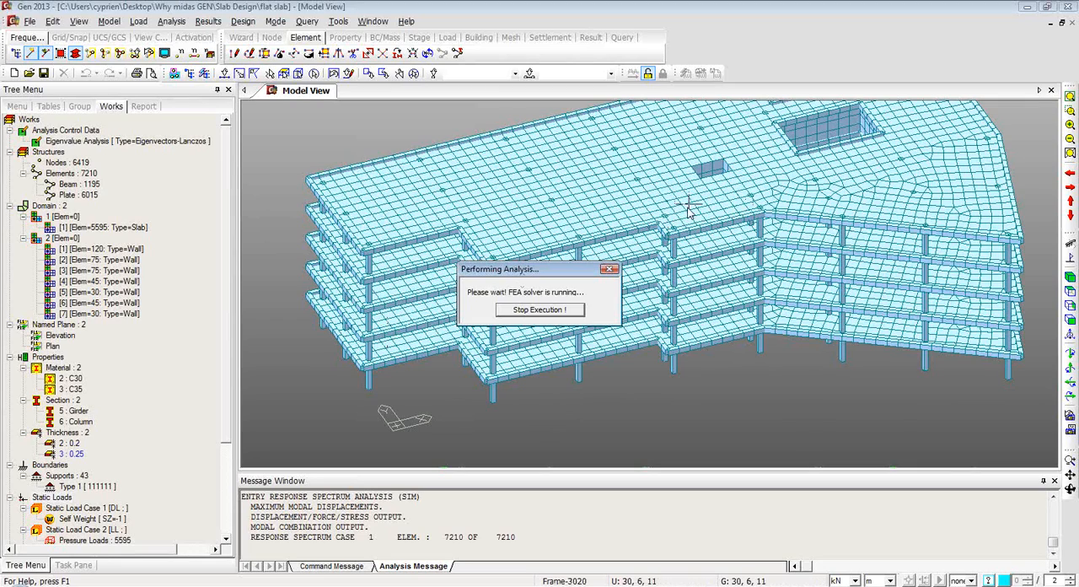
mouse_move(684, 208)
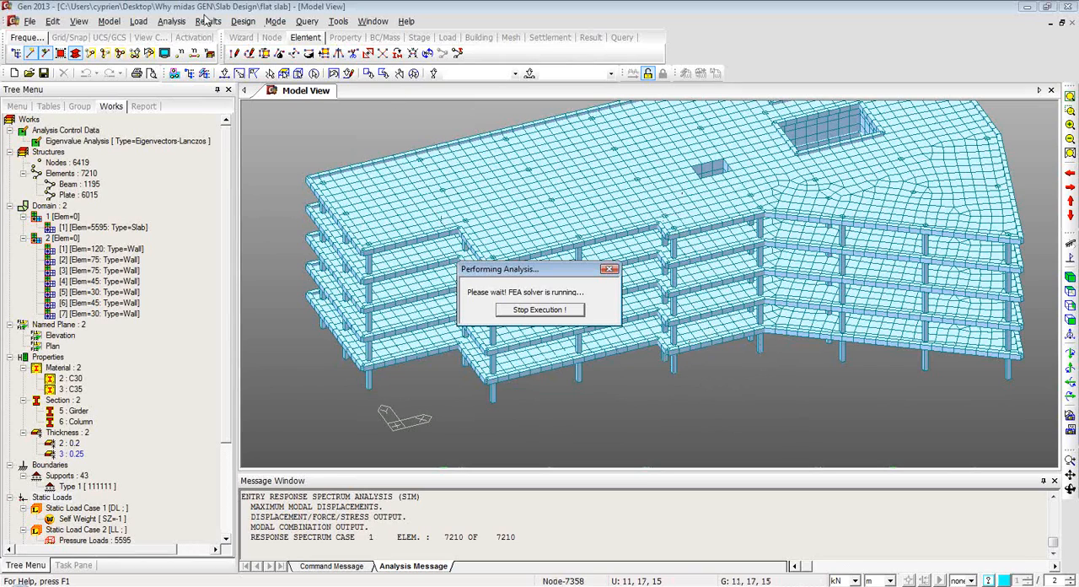
click(169, 22)
mouse_move(140, 24)
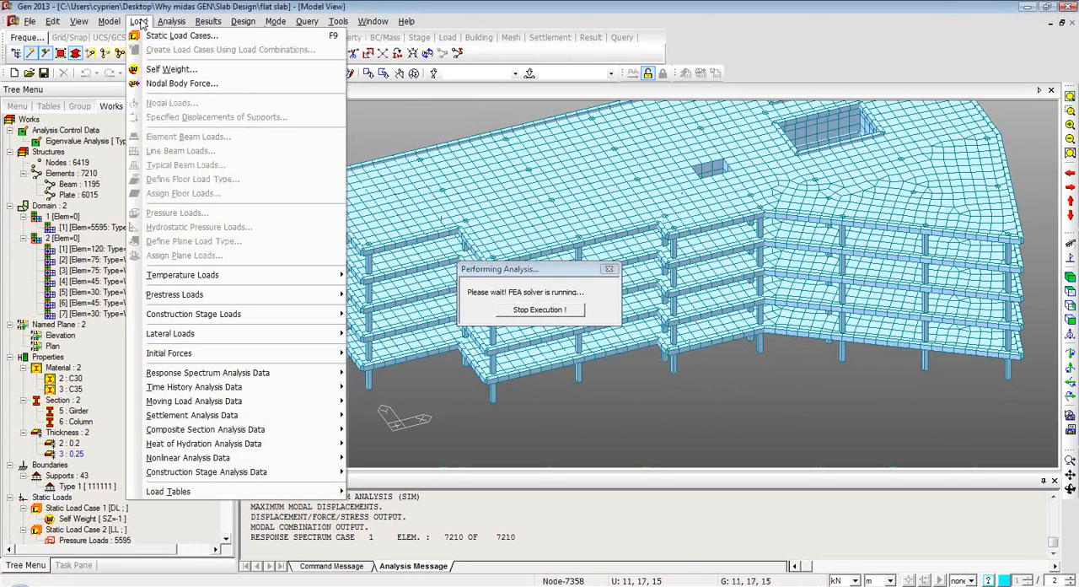
mouse_move(308, 281)
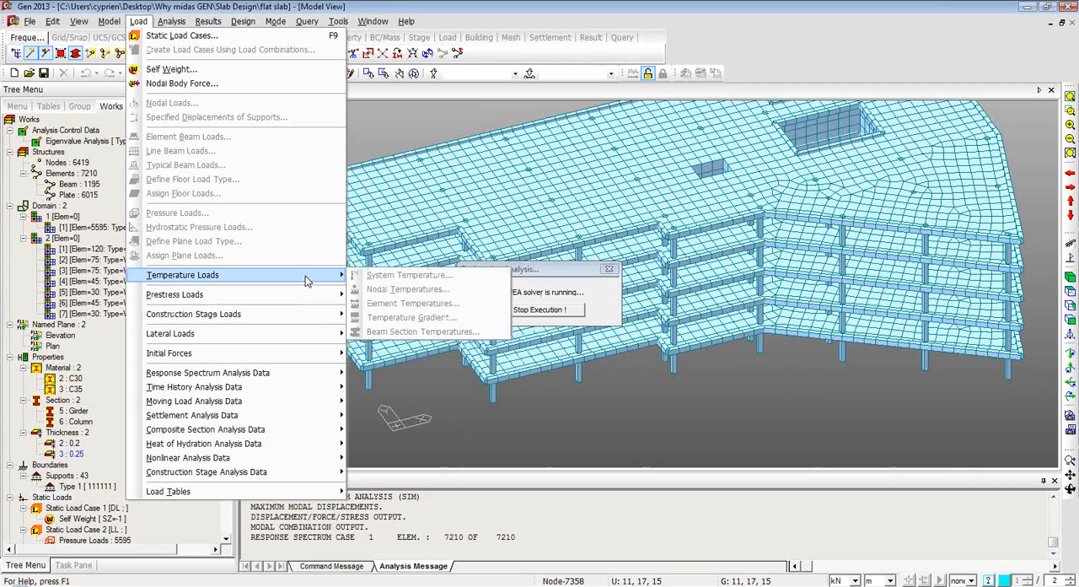
mouse_move(299, 337)
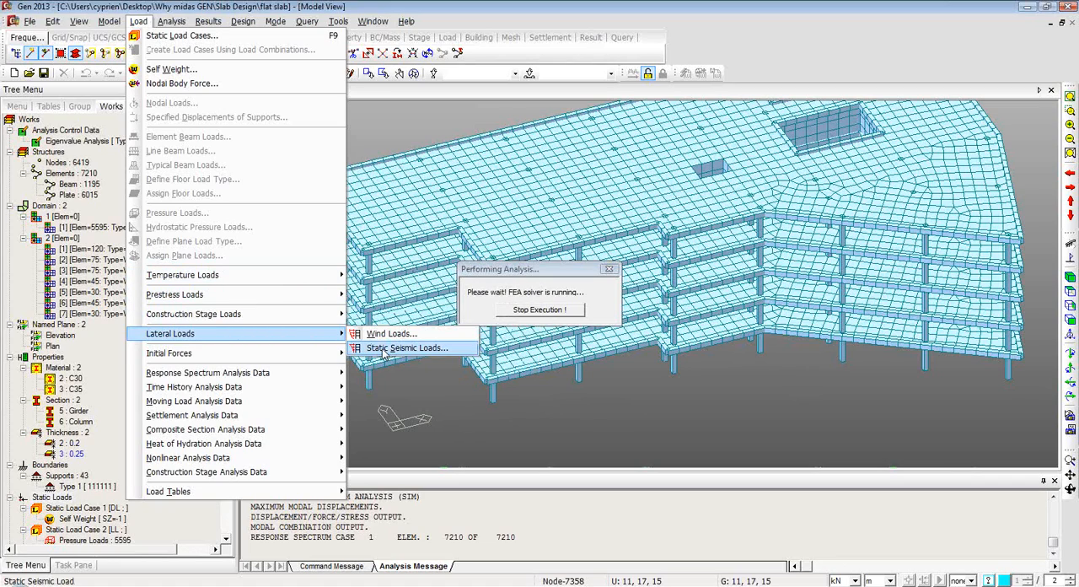
mouse_move(279, 374)
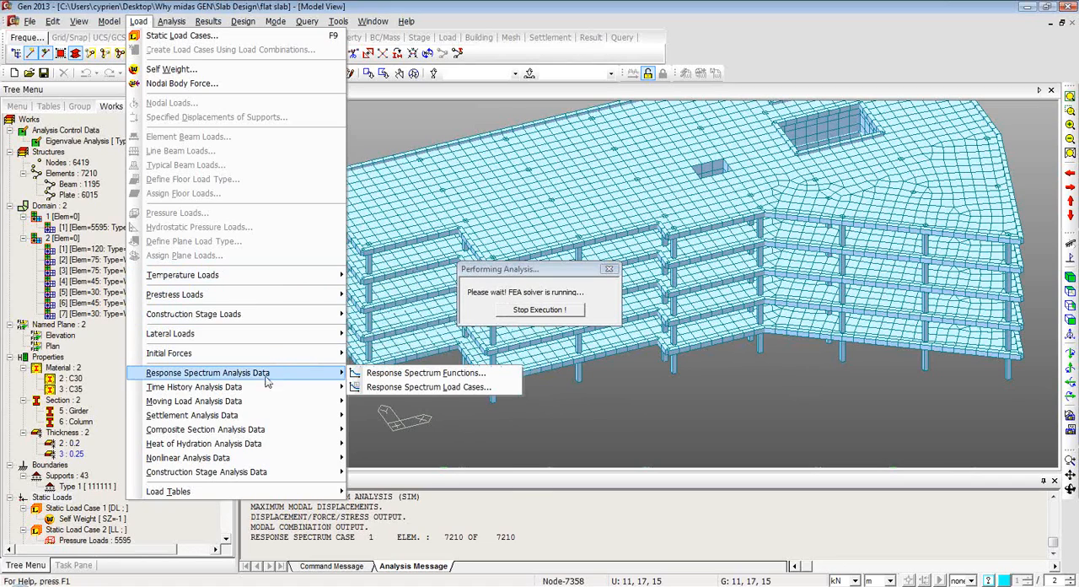
mouse_move(257, 318)
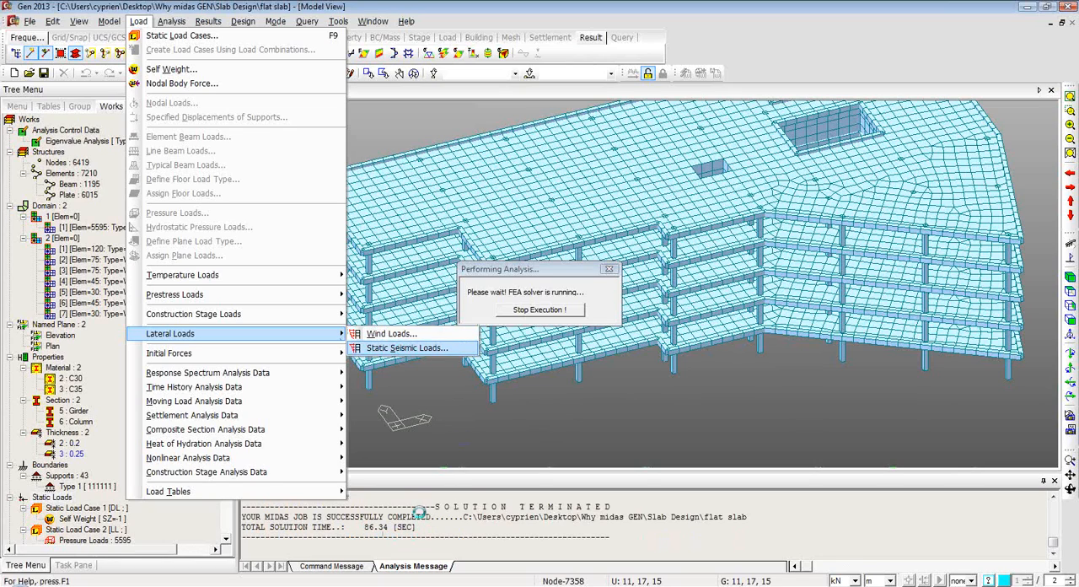
click(397, 345)
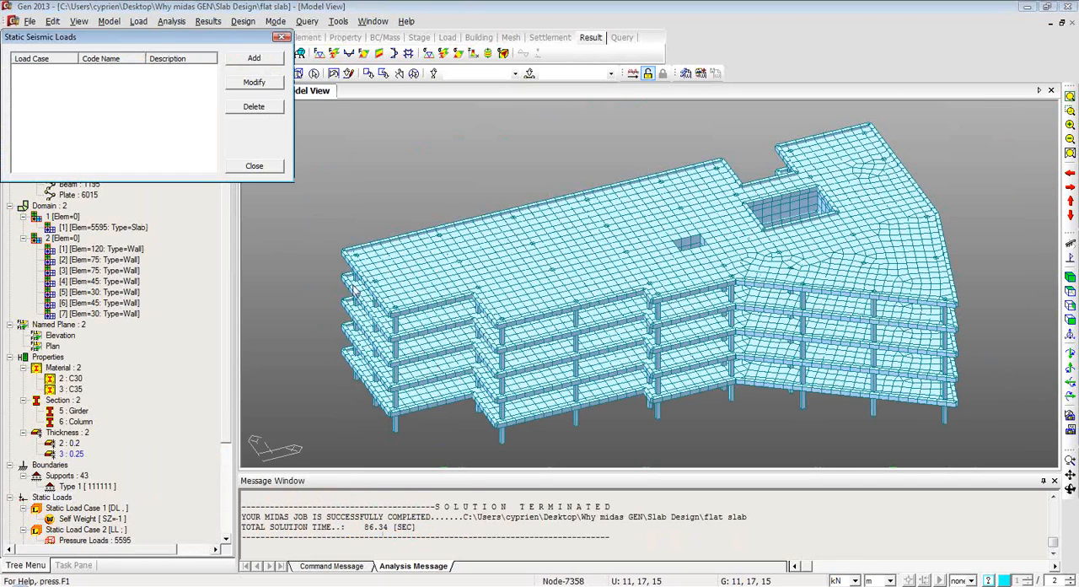
click(265, 62)
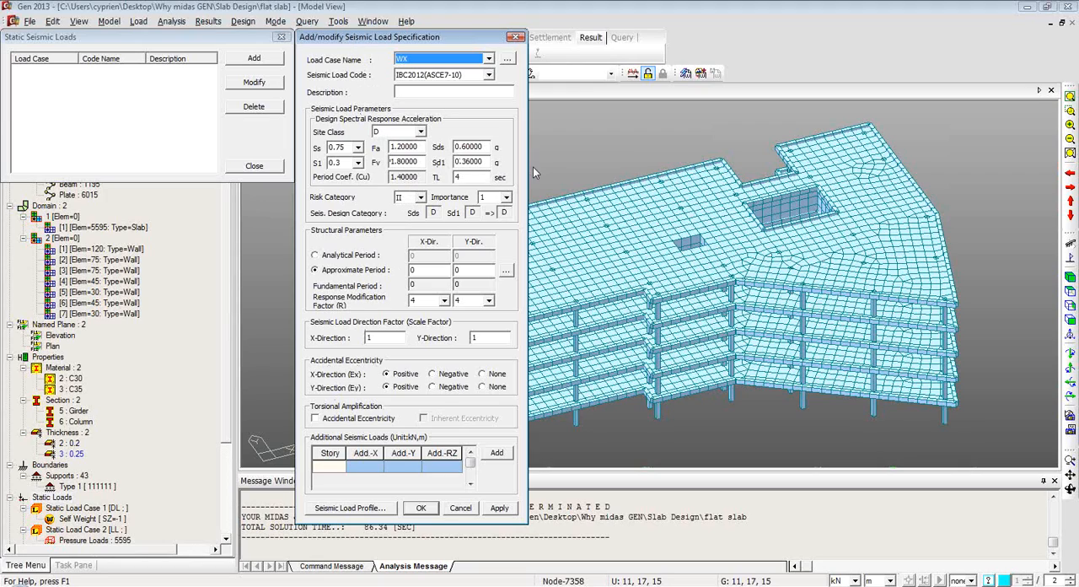
click(488, 76)
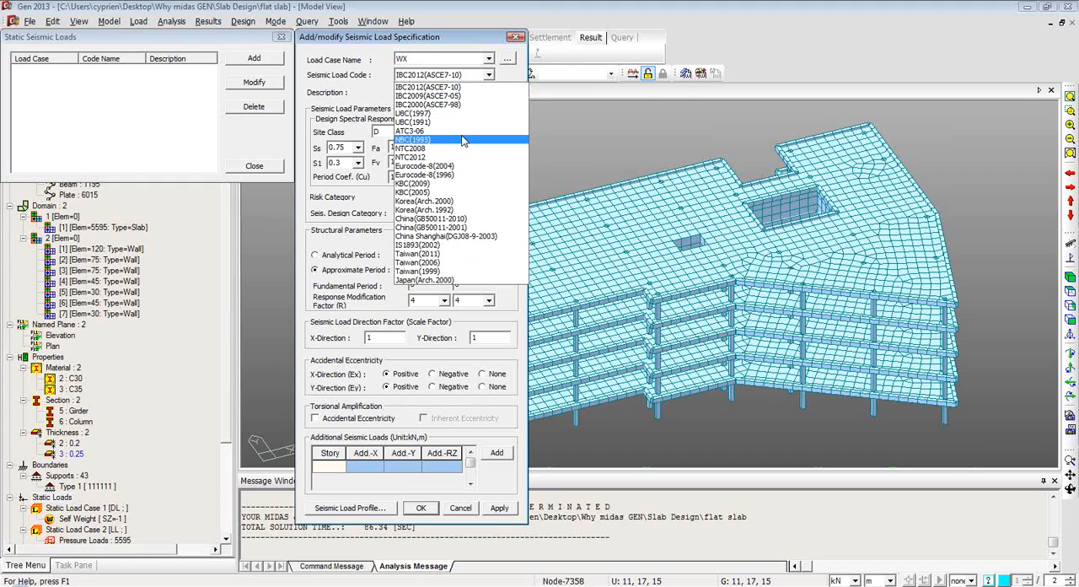
click(452, 166)
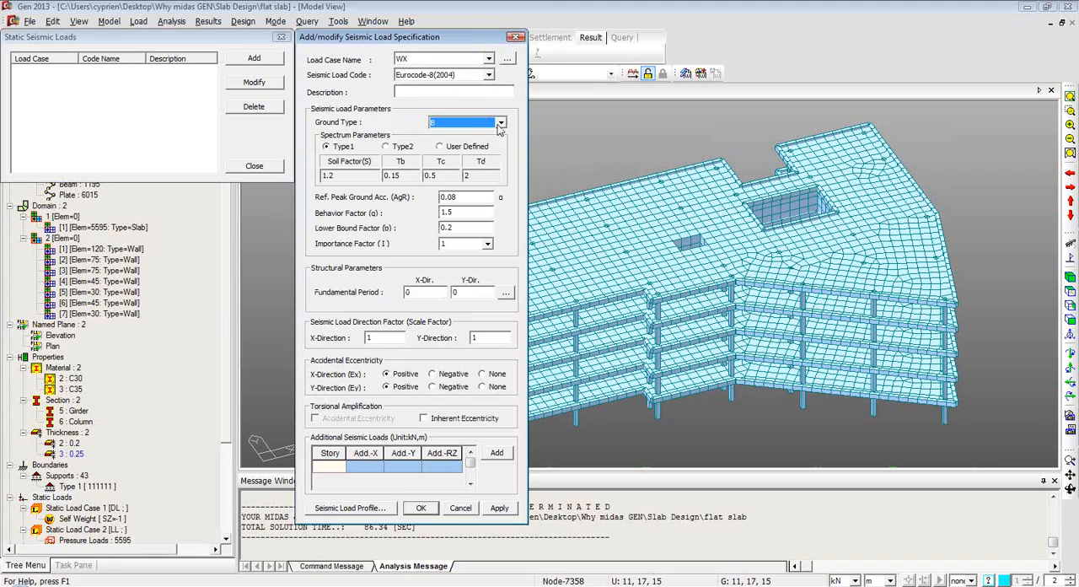
click(515, 37)
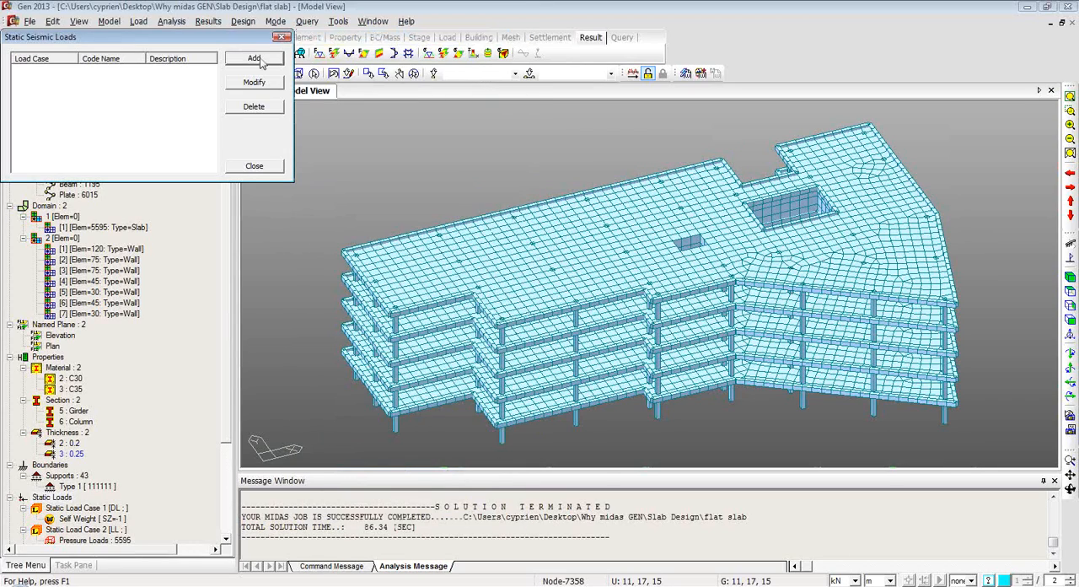
click(282, 38)
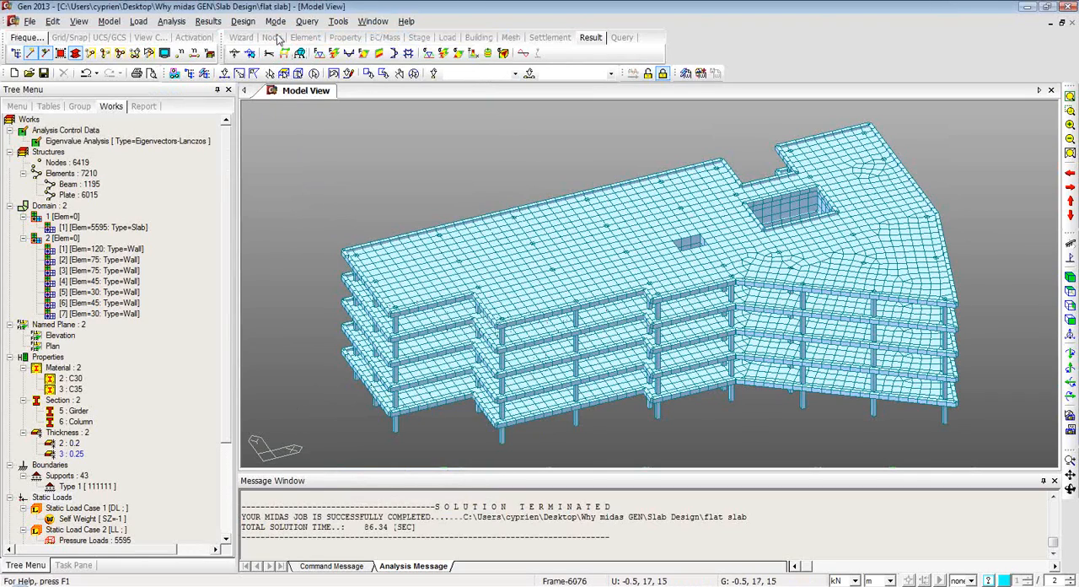
Delete all existing load combinations from the Concrete Design combination list.
click(249, 53)
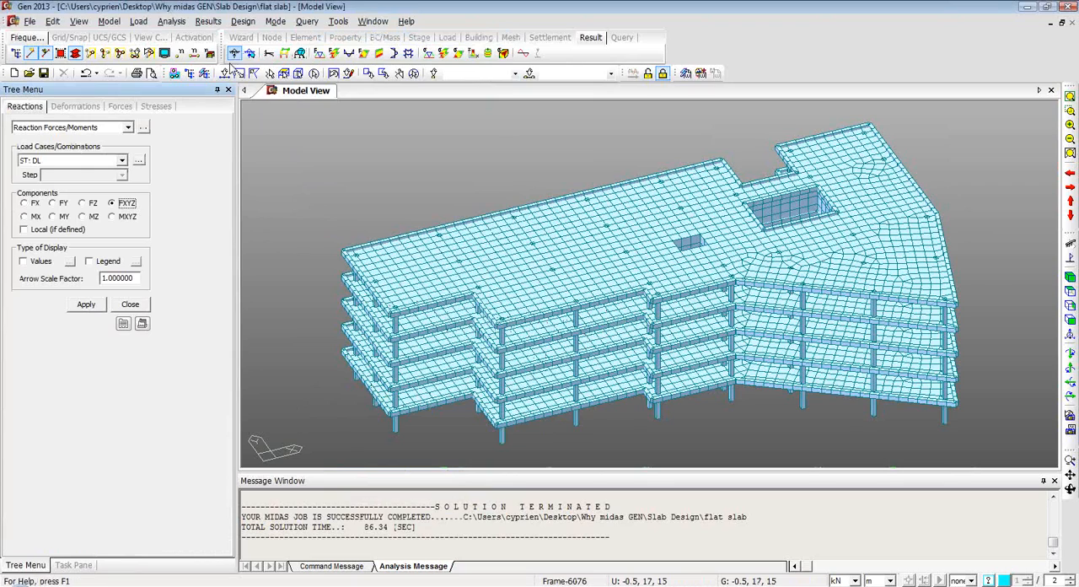
click(243, 21)
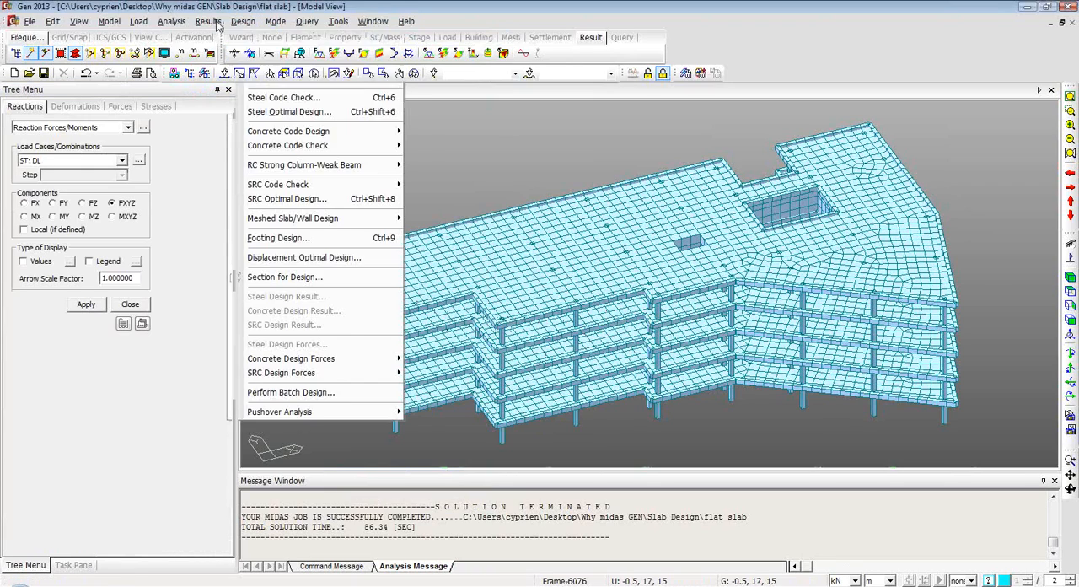
click(222, 35)
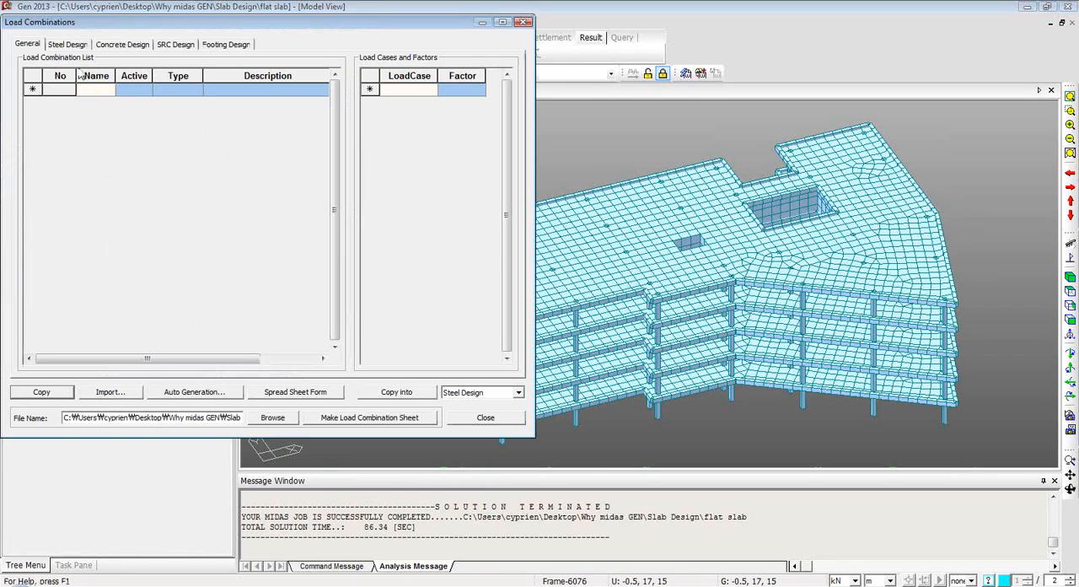
click(114, 46)
drag(32, 89, 36, 140)
key(Delete)
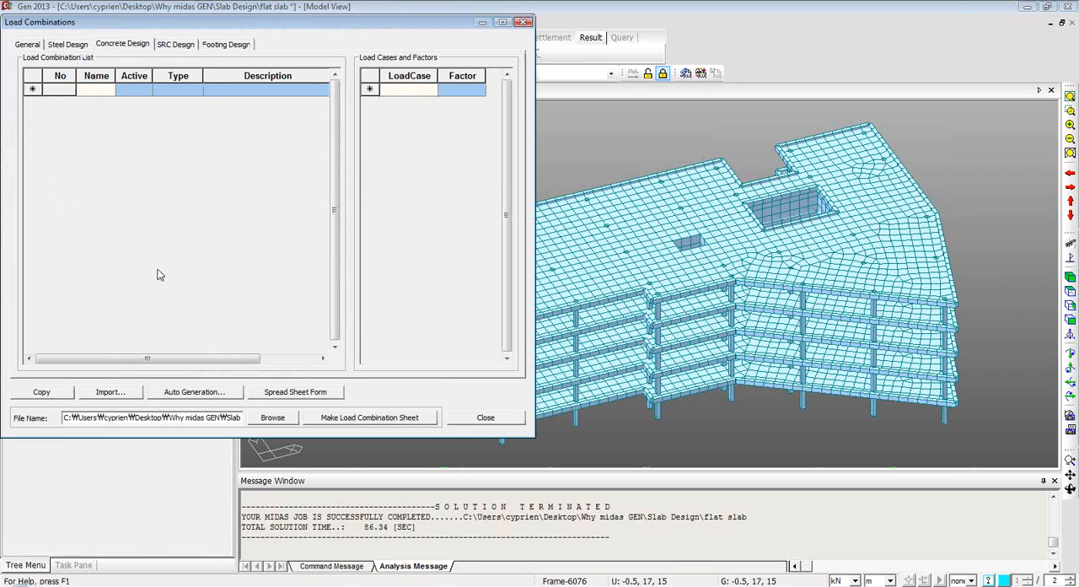
Auto-generate the concrete design load combinations with the Eurocode2:04 code, look through the list and close it.
click(182, 392)
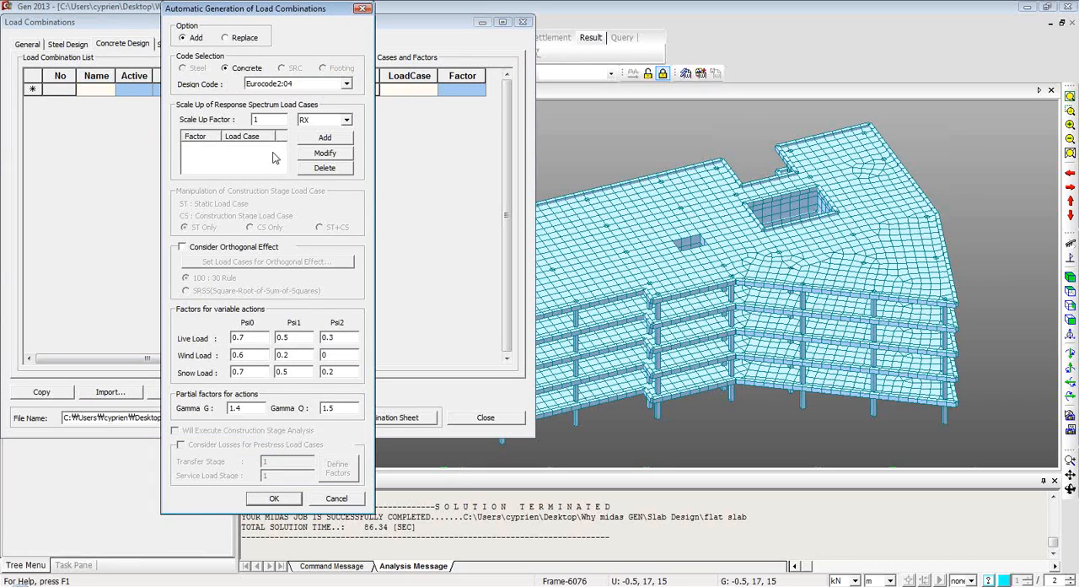
click(272, 501)
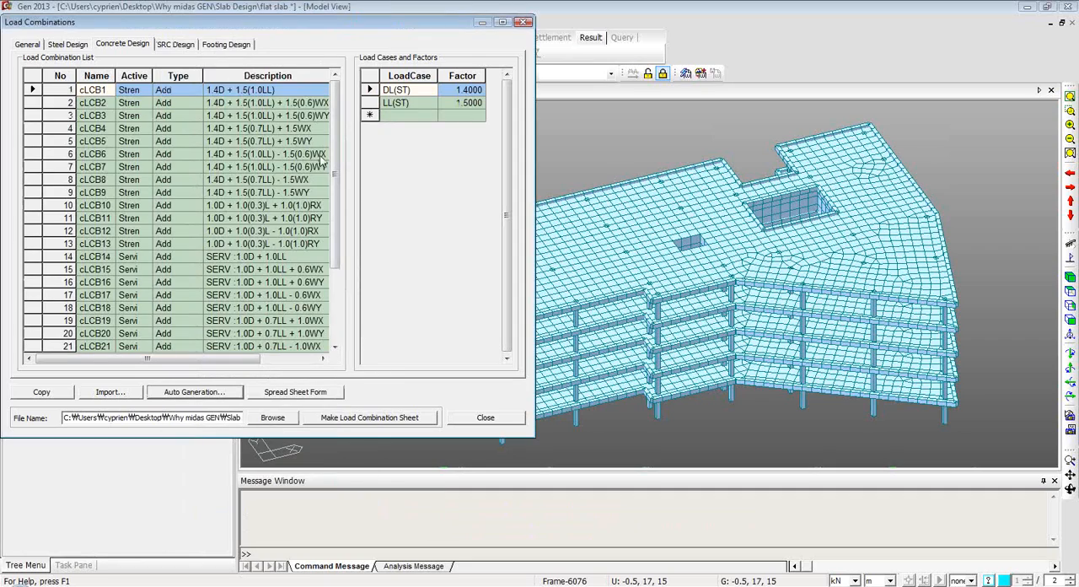
drag(336, 173, 335, 248)
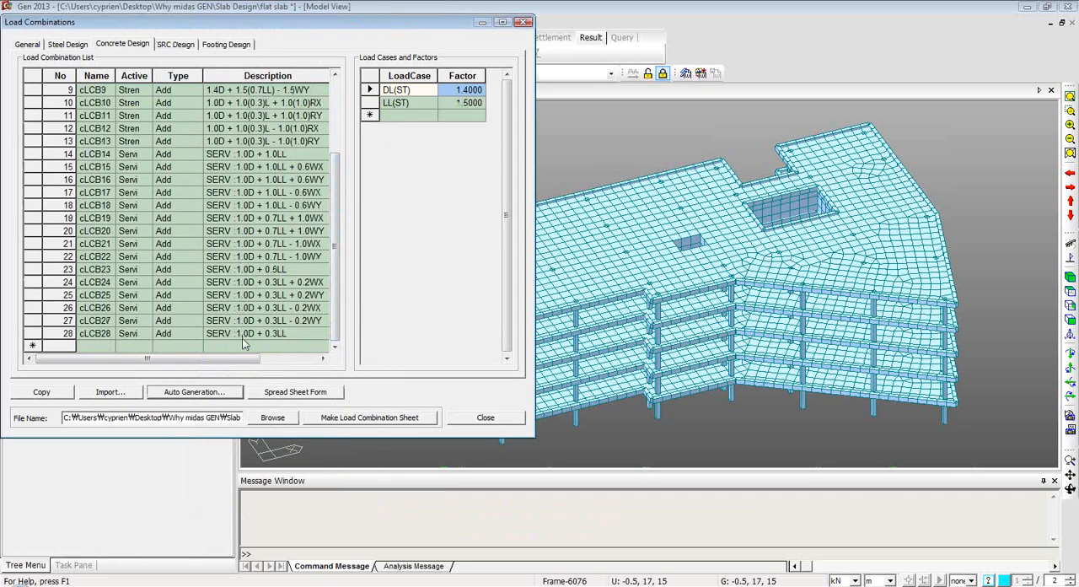
click(251, 309)
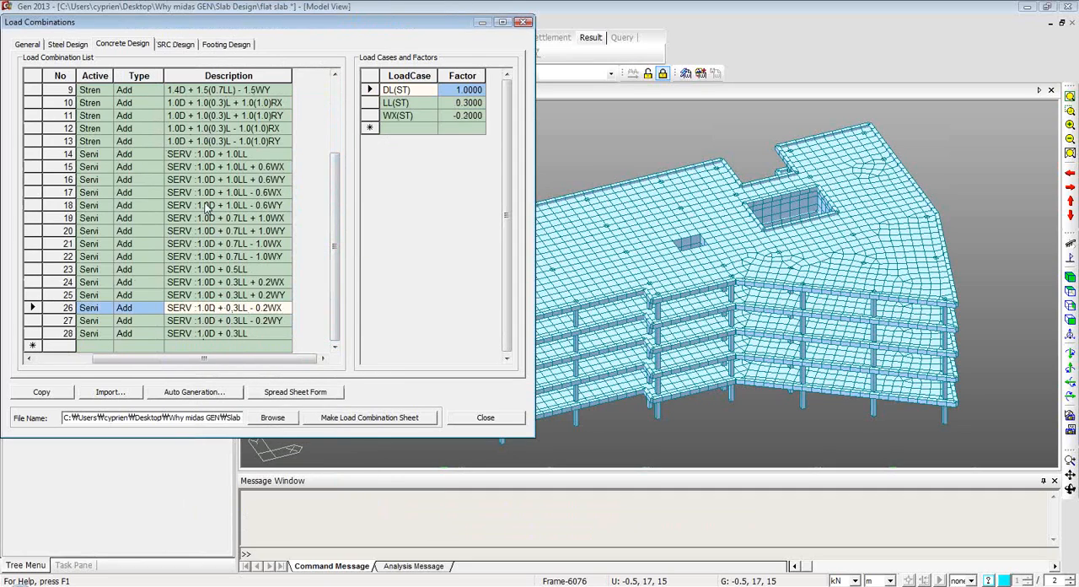
drag(267, 359, 199, 370)
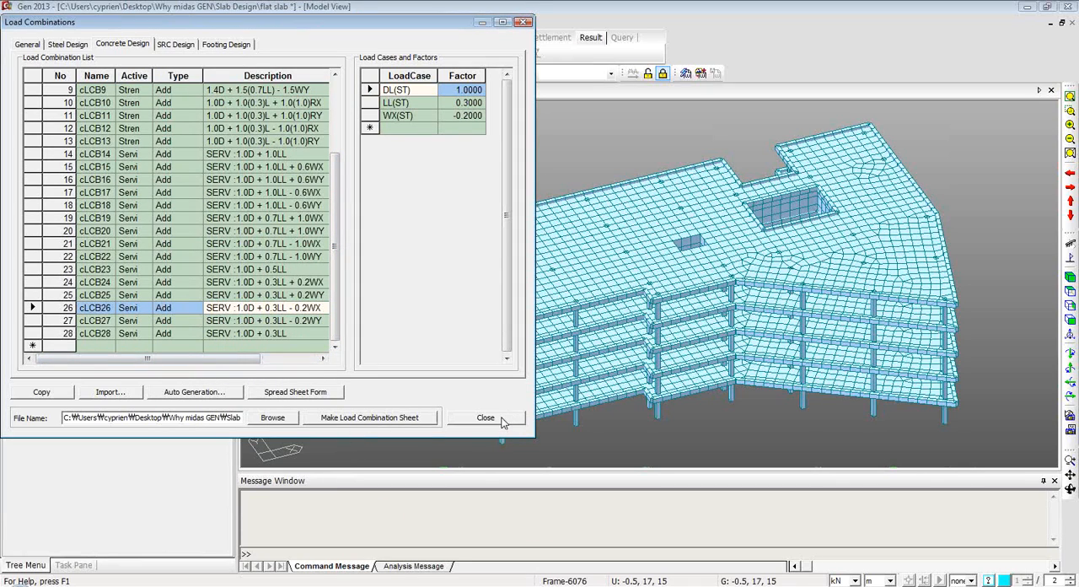
click(500, 418)
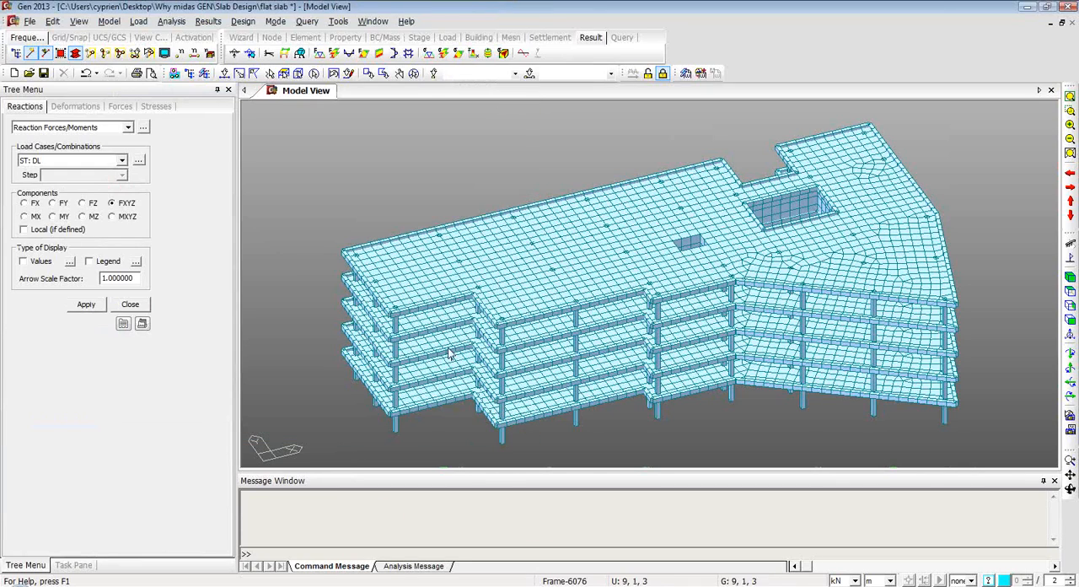
Display the deformed shape of the building for combination cLCB1 with the DXYZ component and a legend, without values.
click(67, 106)
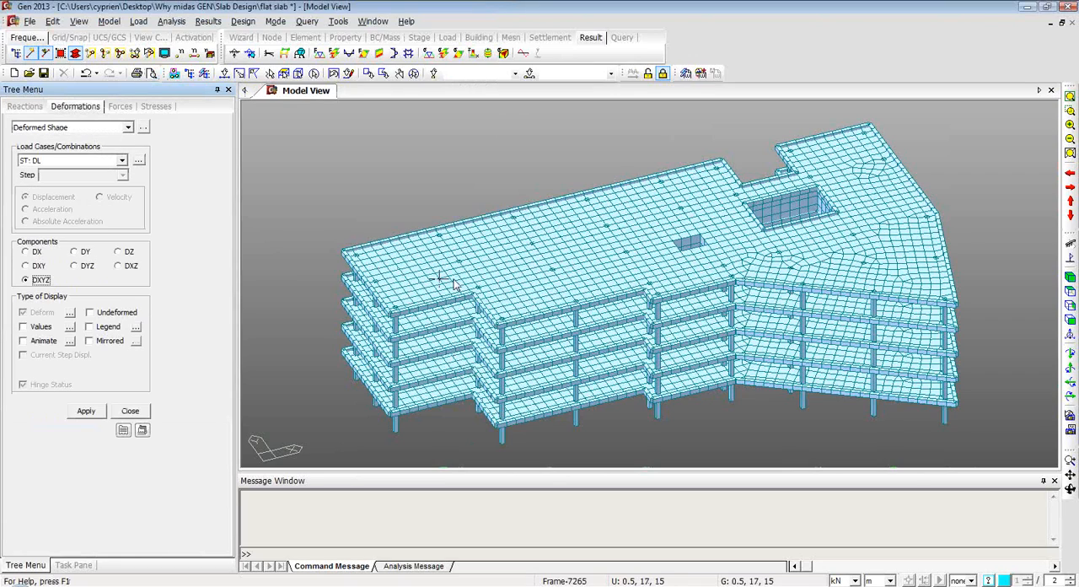
click(122, 160)
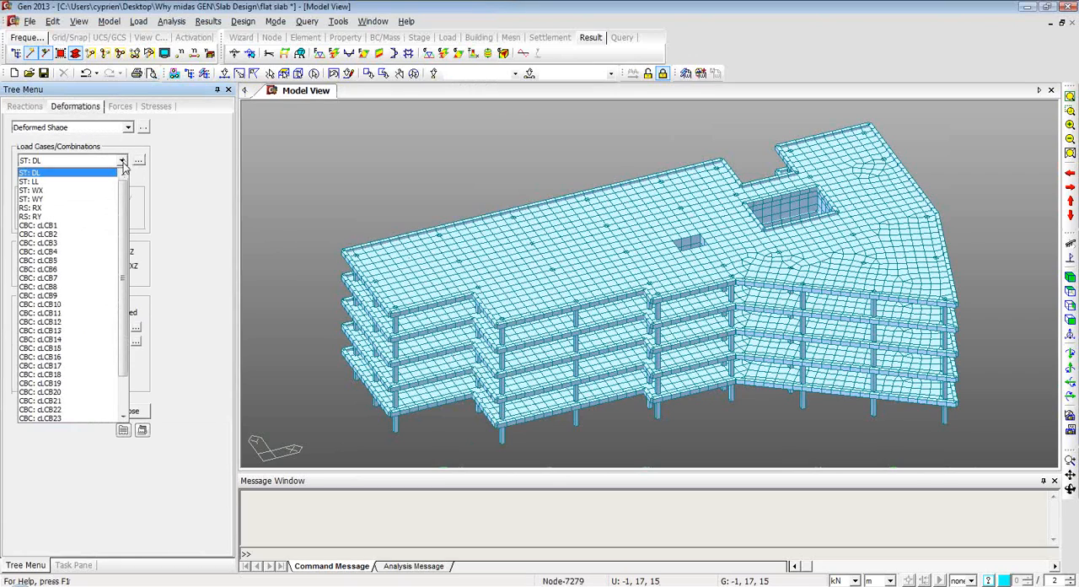
click(63, 226)
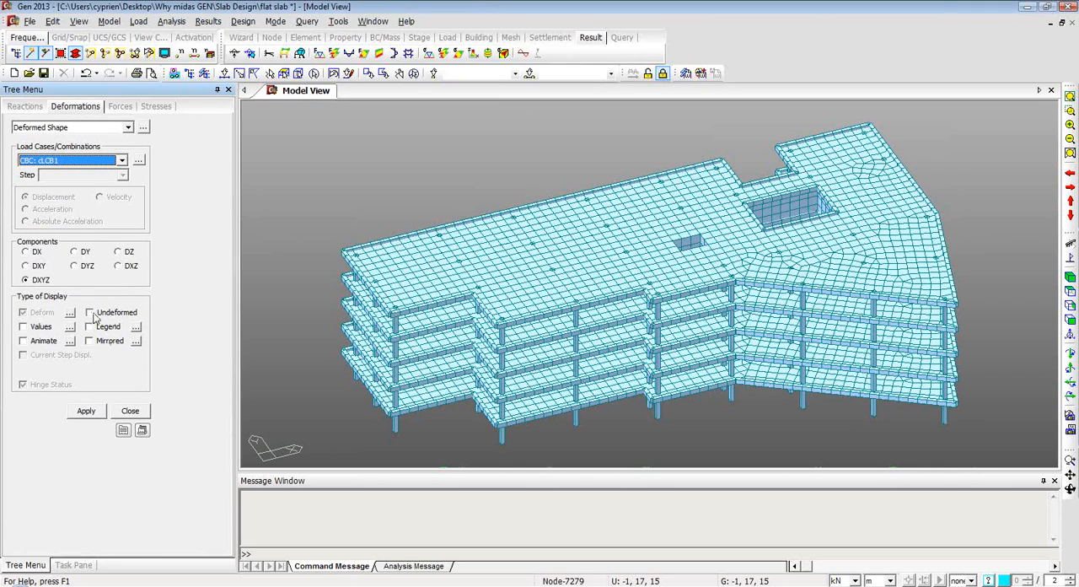
click(23, 327)
click(89, 326)
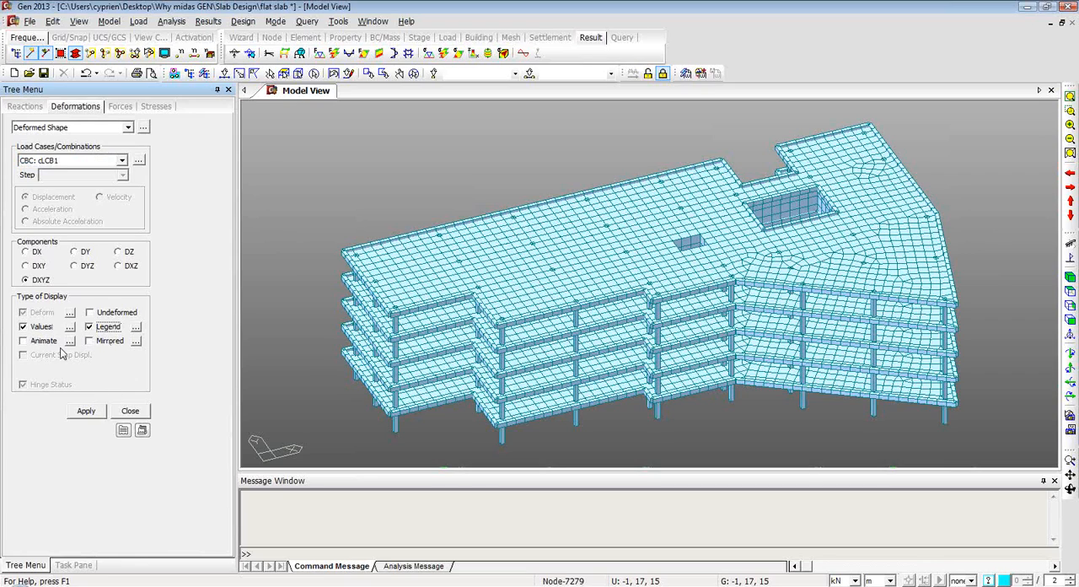
click(23, 326)
click(85, 411)
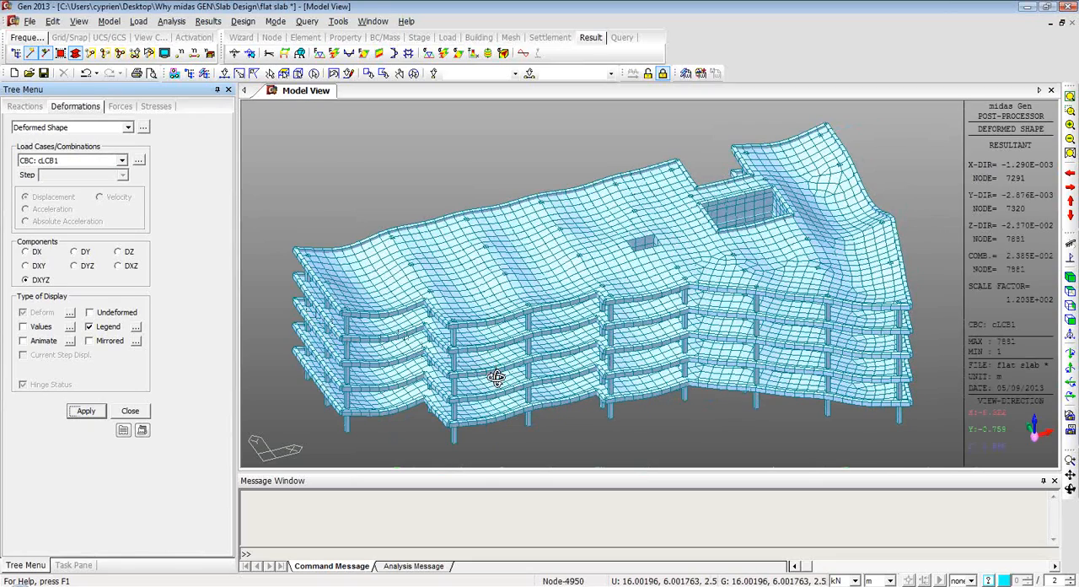
mouse_move(494, 366)
ctrl+middle_down()
mouse_move(503, 337)
mouse_move(495, 368)
mouse_move(483, 367)
ctrl+middle_up()
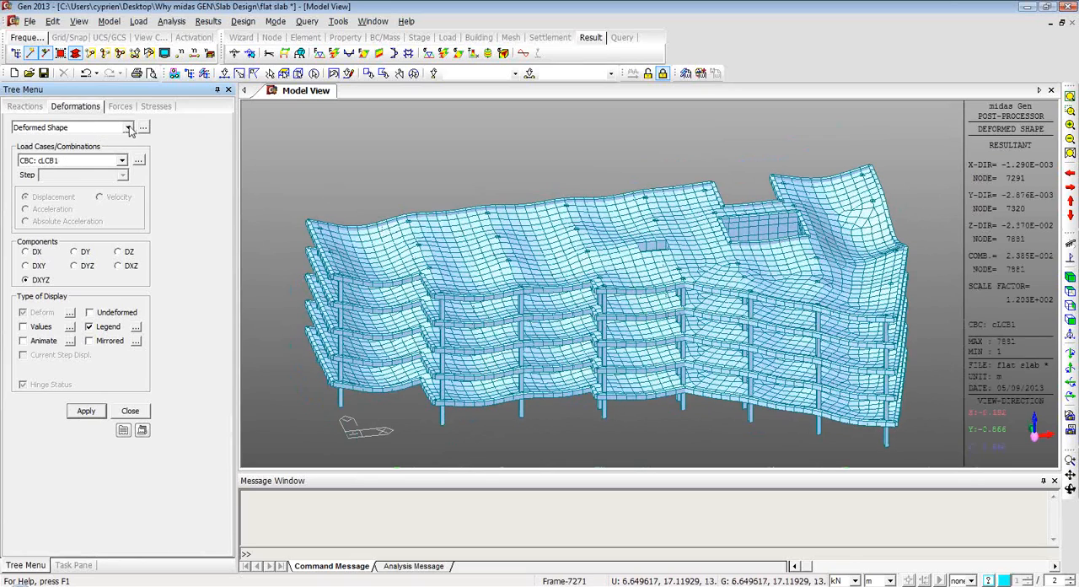
Display the DXYZ displacement contour on the deformed building for combination cLCB1.
click(128, 127)
click(128, 127)
click(128, 127)
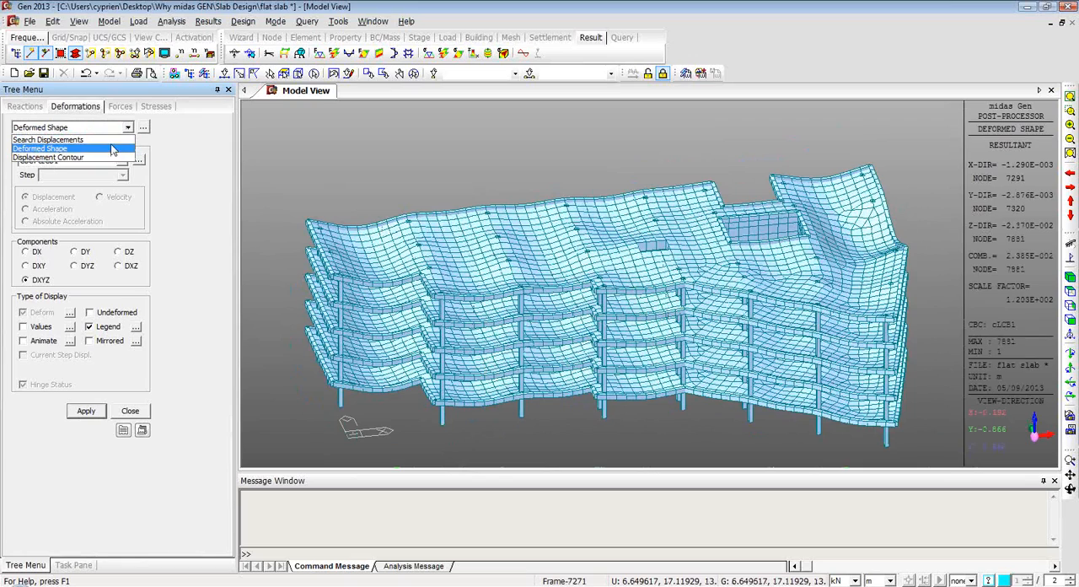
click(105, 158)
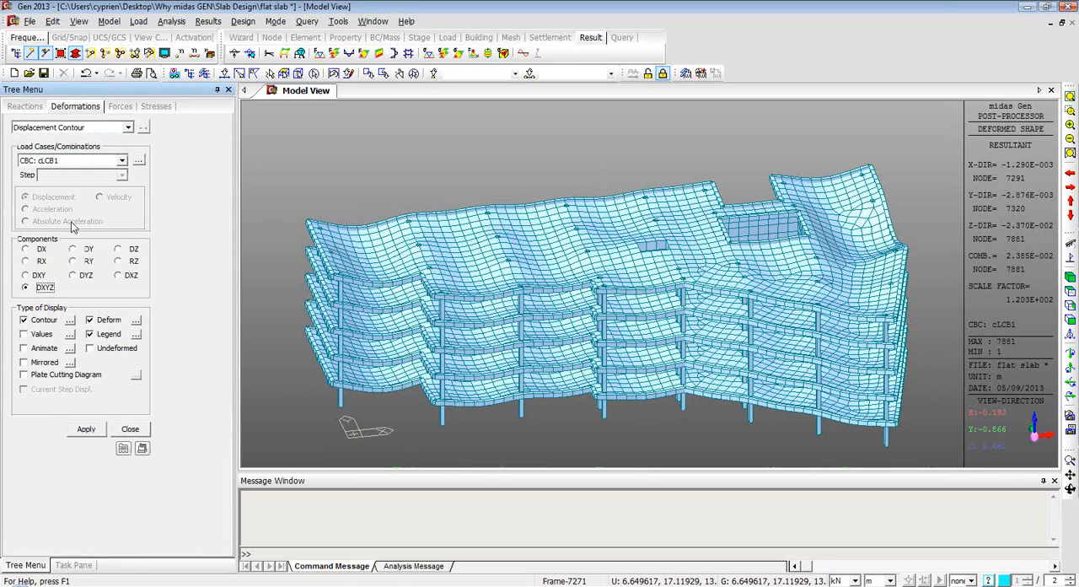
click(86, 430)
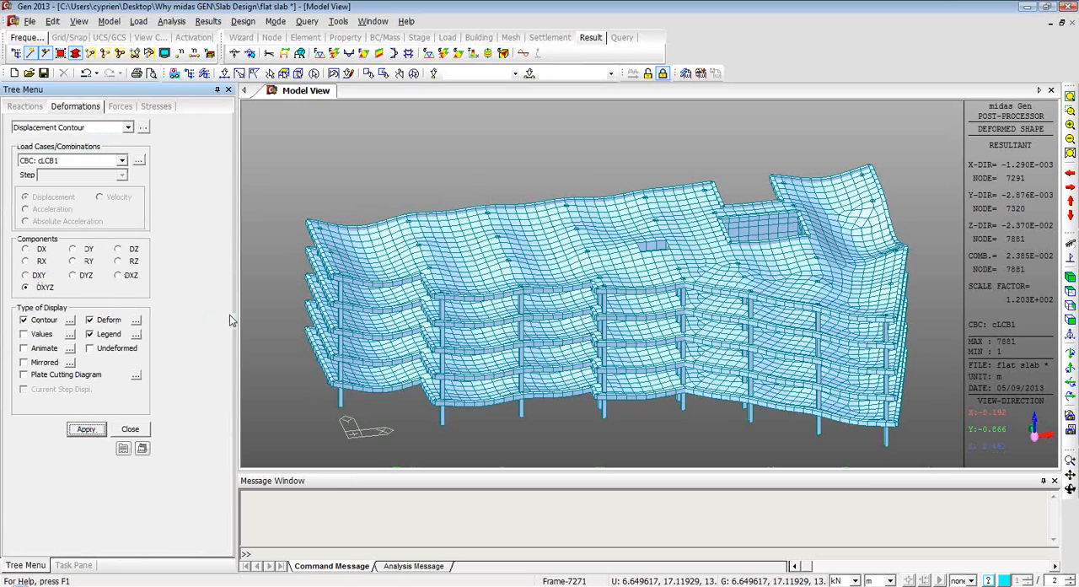
ctrl+middle_drag(646, 288, 655, 262)
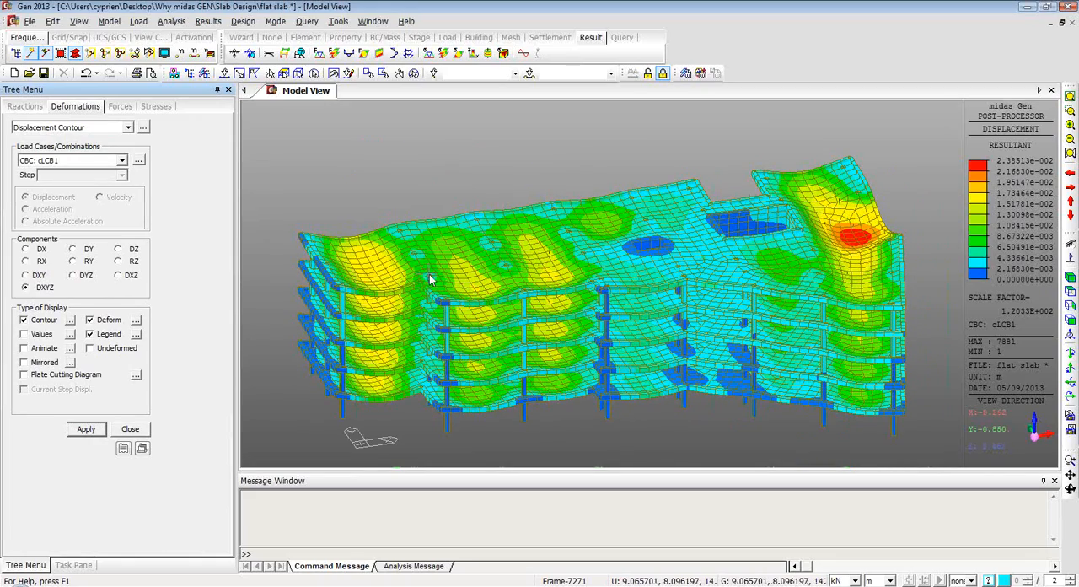
Display the My beam diagrams for combination cLCB1 with line fill, contour and legend, and examine them over the building.
click(122, 108)
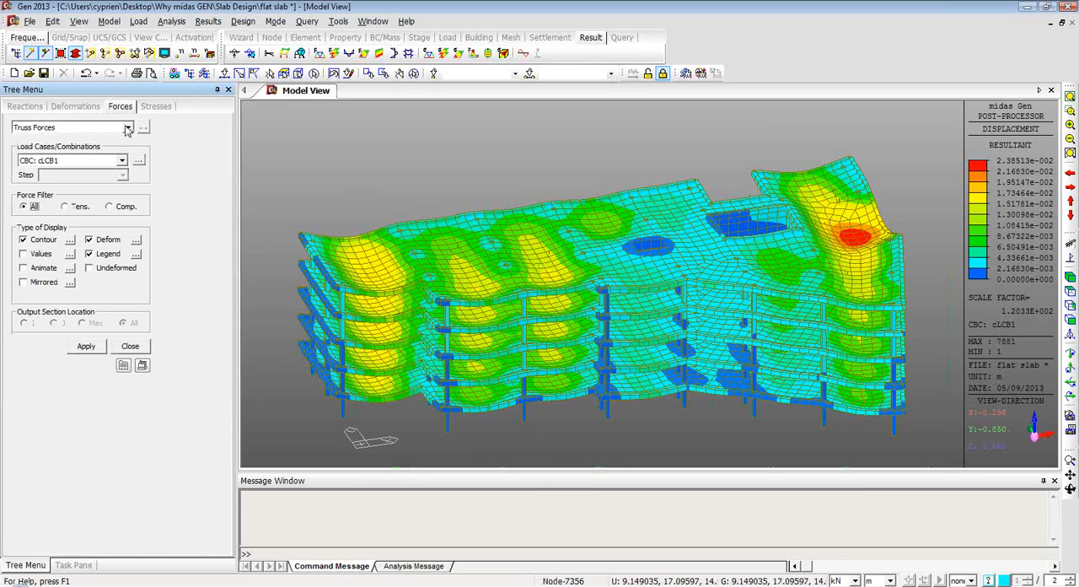
click(127, 128)
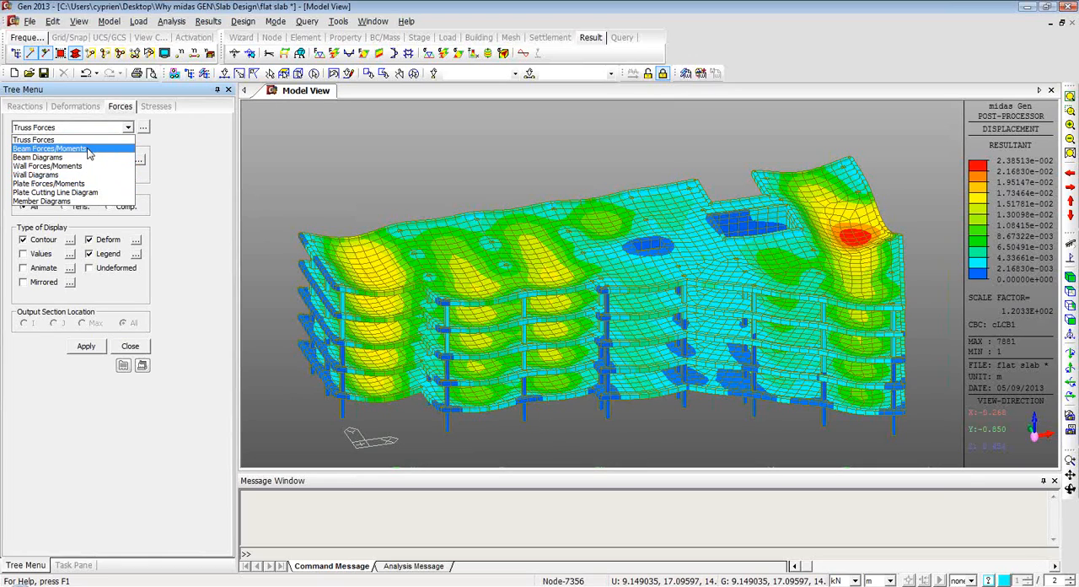
click(88, 157)
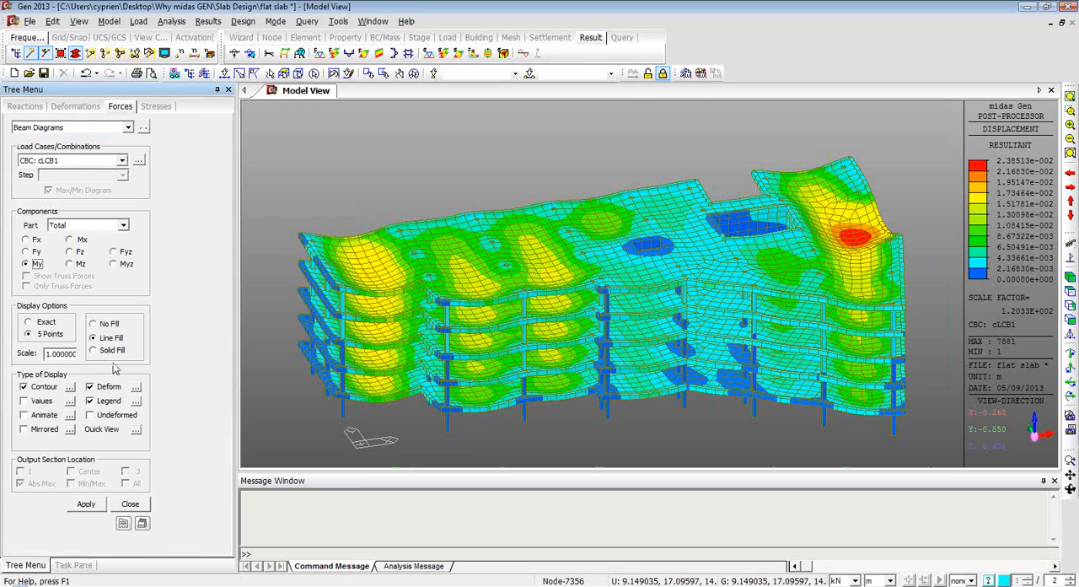
click(86, 504)
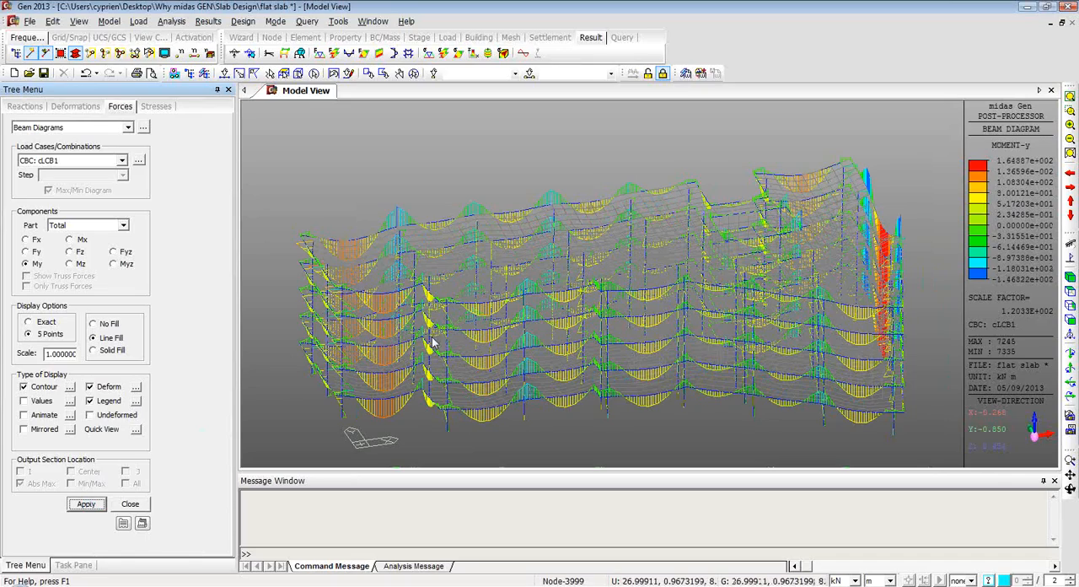
middle_drag(439, 332, 342, 274)
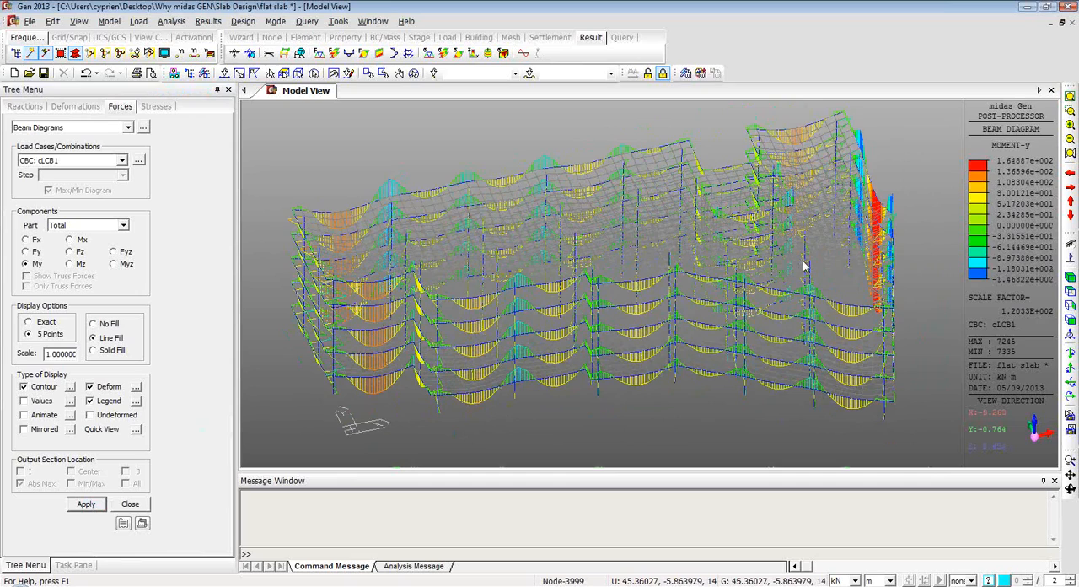
middle_drag(763, 266, 608, 265)
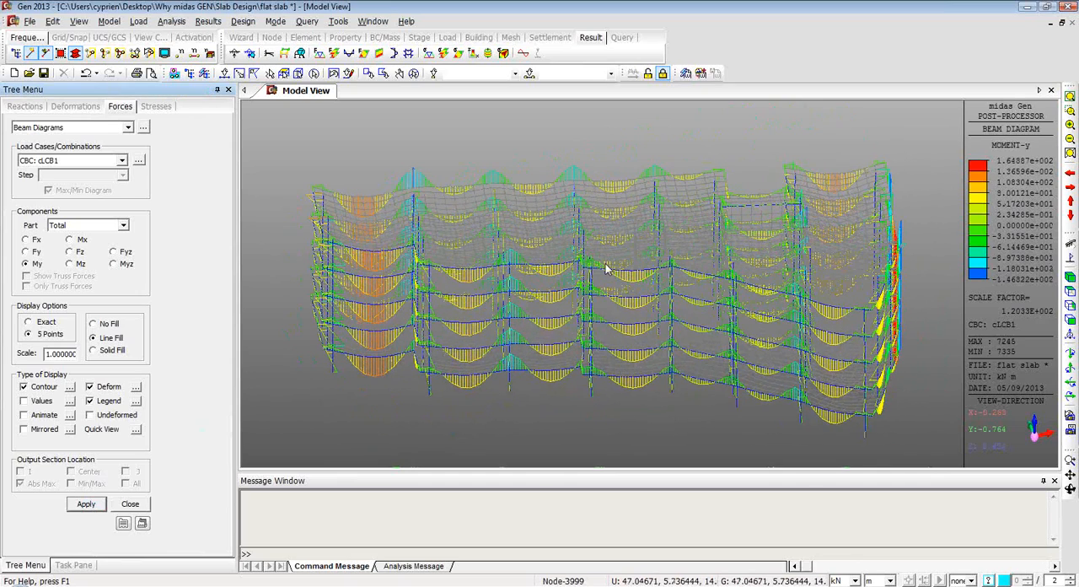
Redisplay the My beam moment diagrams with solid fill and inspect them over the building.
click(98, 353)
click(86, 504)
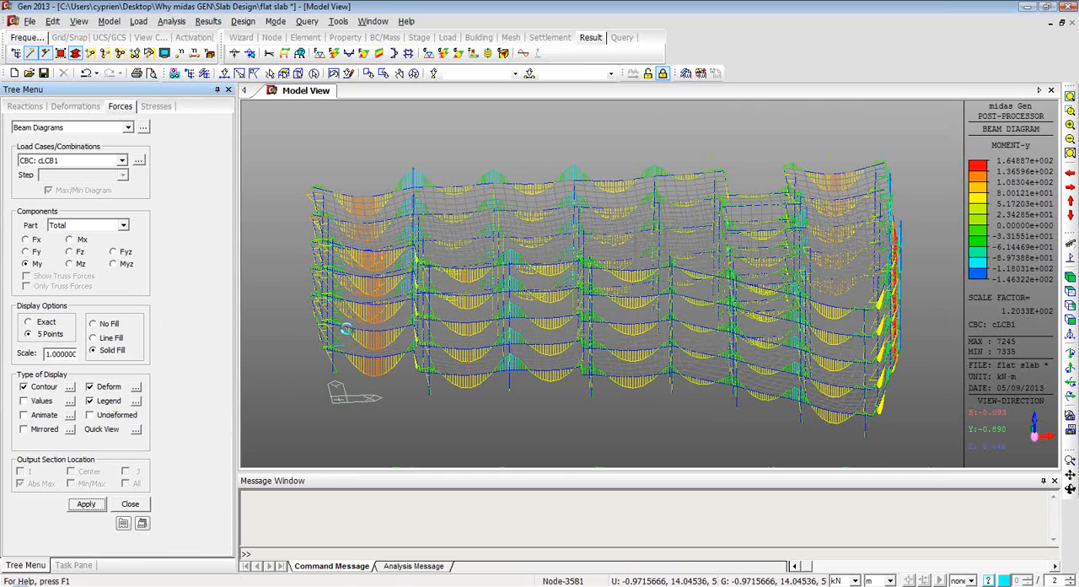
middle_drag(399, 340, 481, 316)
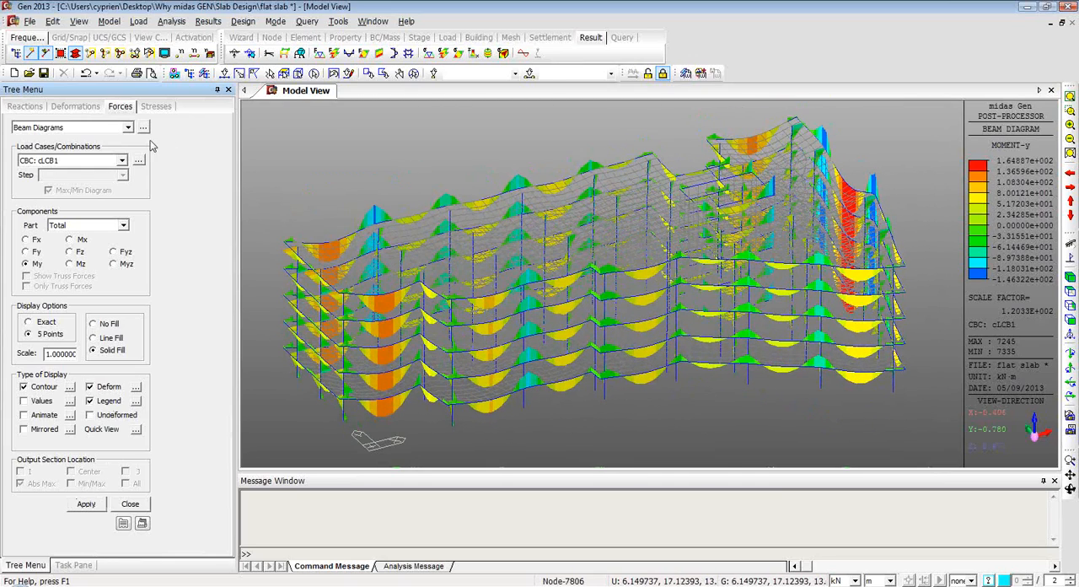
Display the Fy shear beam diagrams for combination cLCB1 with solid fill and inspect them over the building.
click(128, 128)
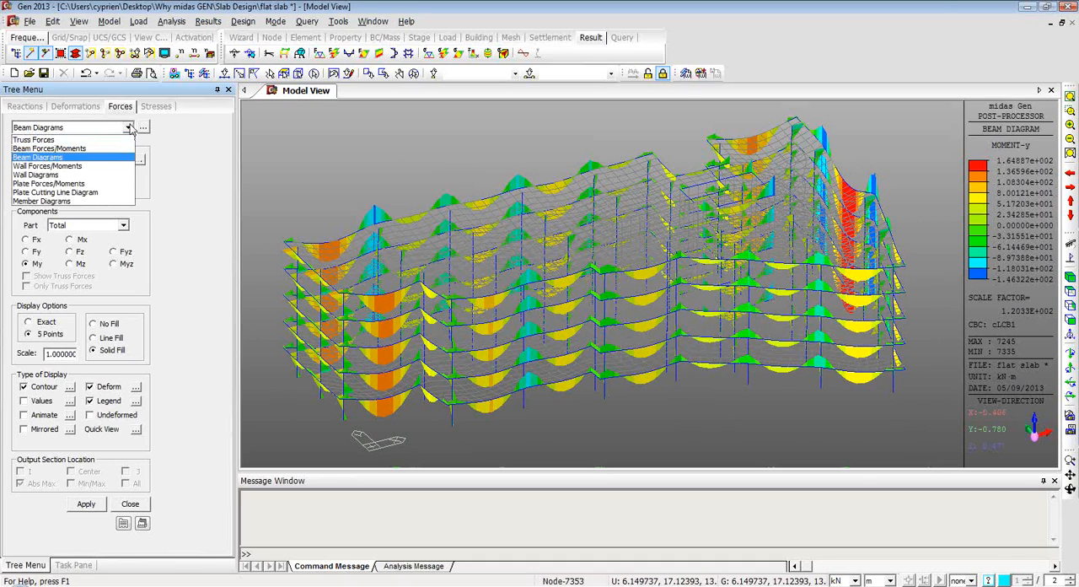
click(132, 129)
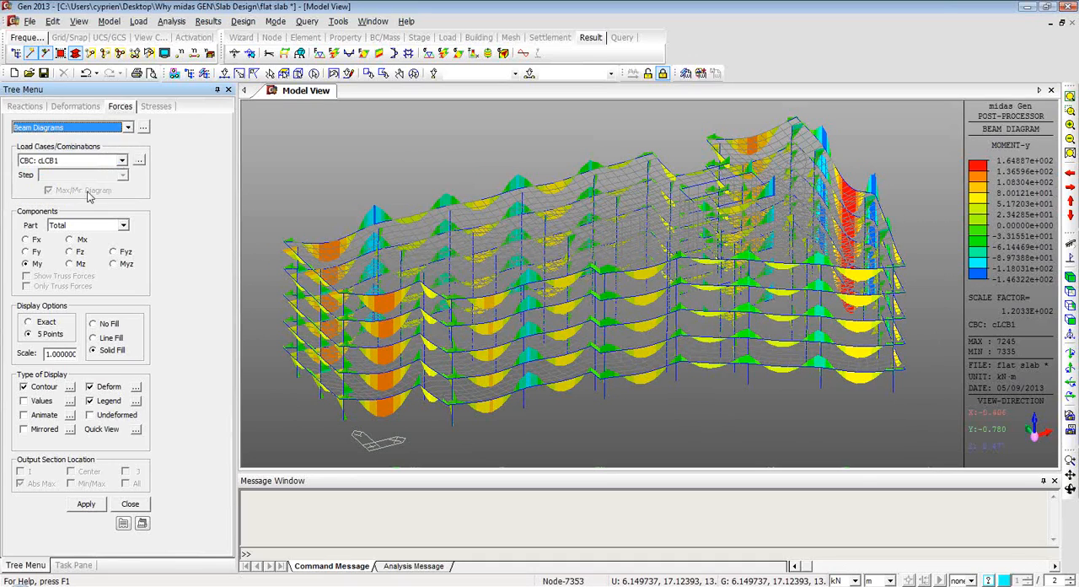
click(29, 253)
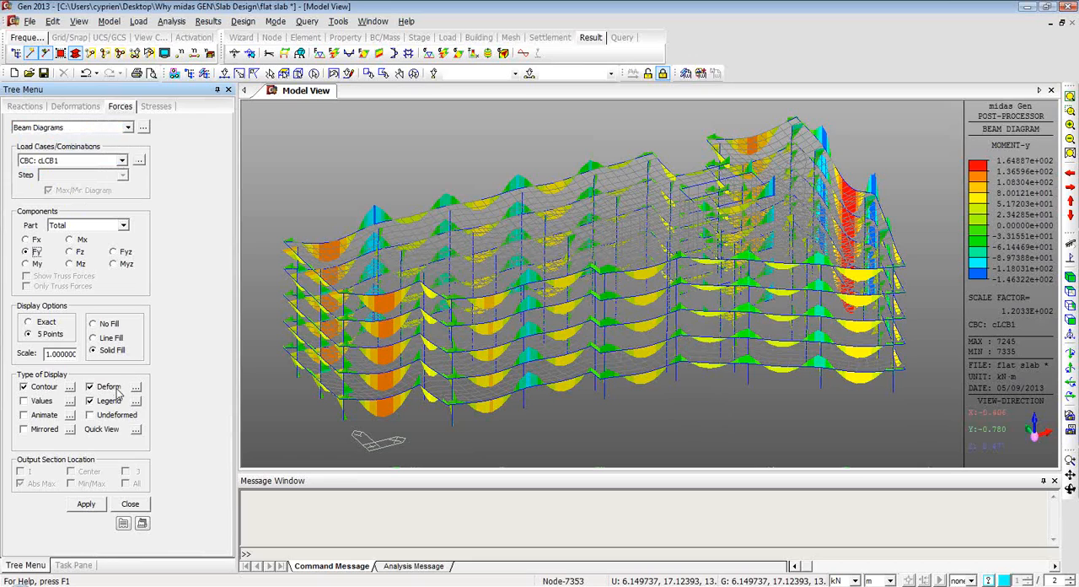
click(88, 506)
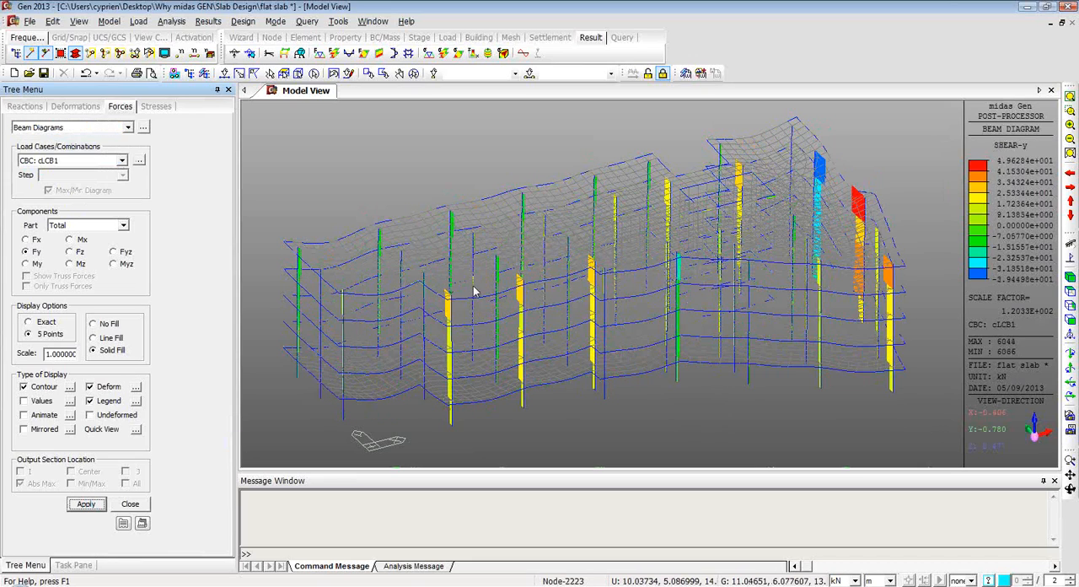
mouse_move(473, 291)
ctrl+middle_down()
mouse_move(526, 285)
mouse_move(482, 274)
mouse_move(469, 287)
ctrl+middle_up()
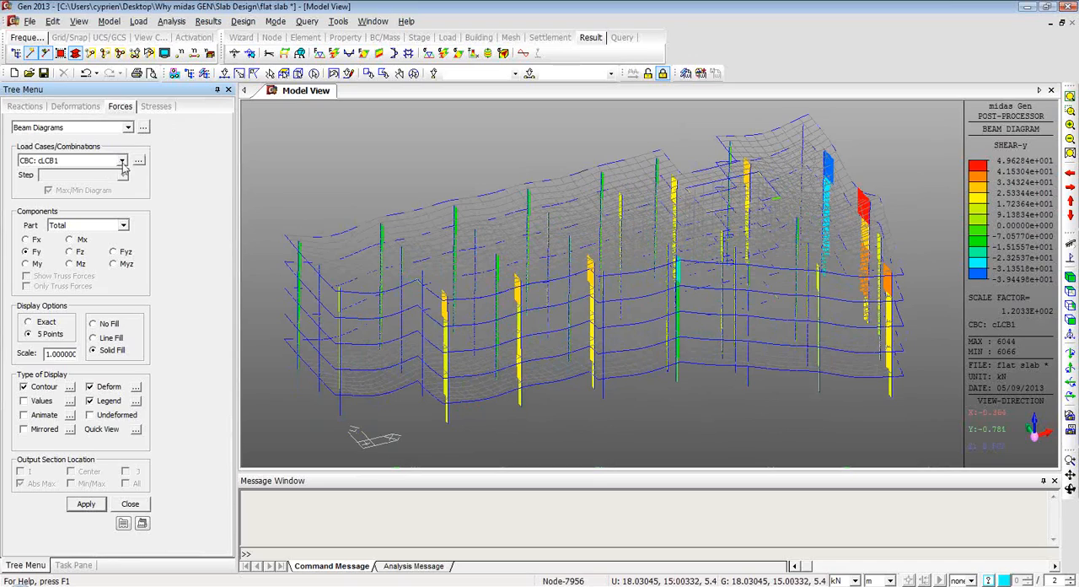
Display the Sig-eff plate stress contour at the top face for combination cLCB1, inspect it, and close the stress results.
click(128, 128)
click(155, 110)
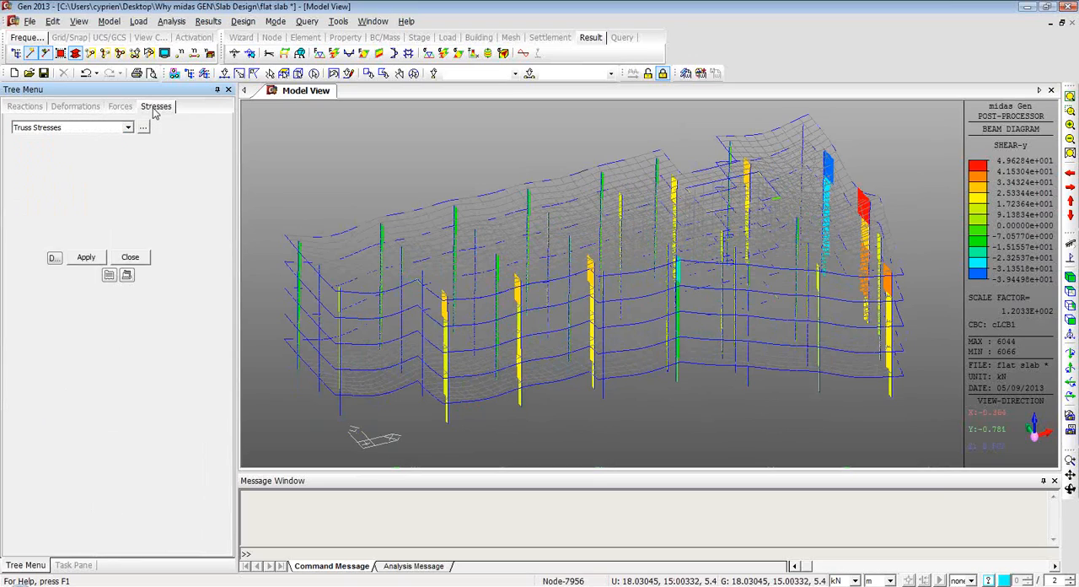
click(128, 128)
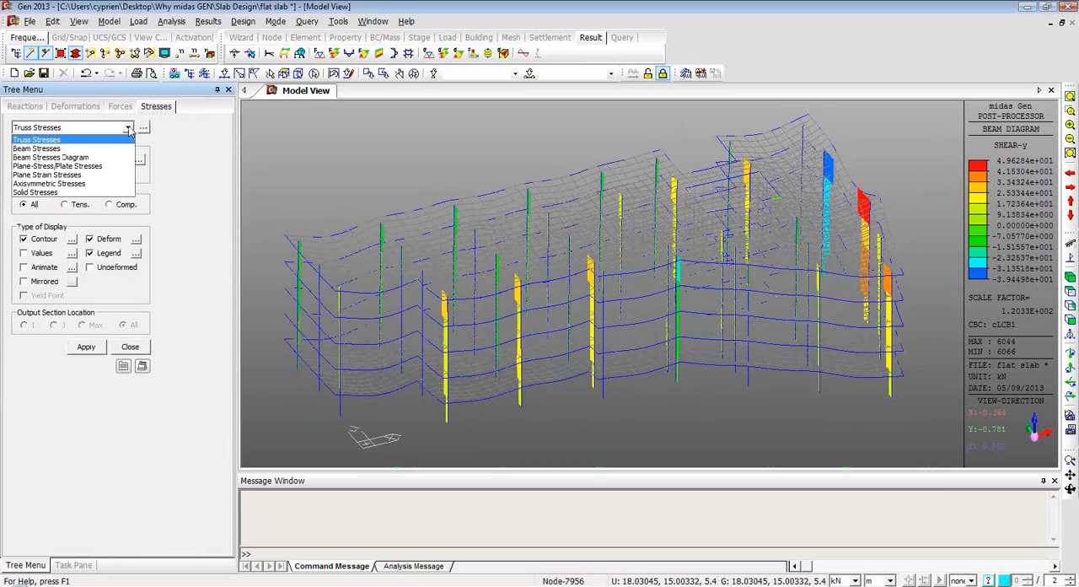
click(95, 168)
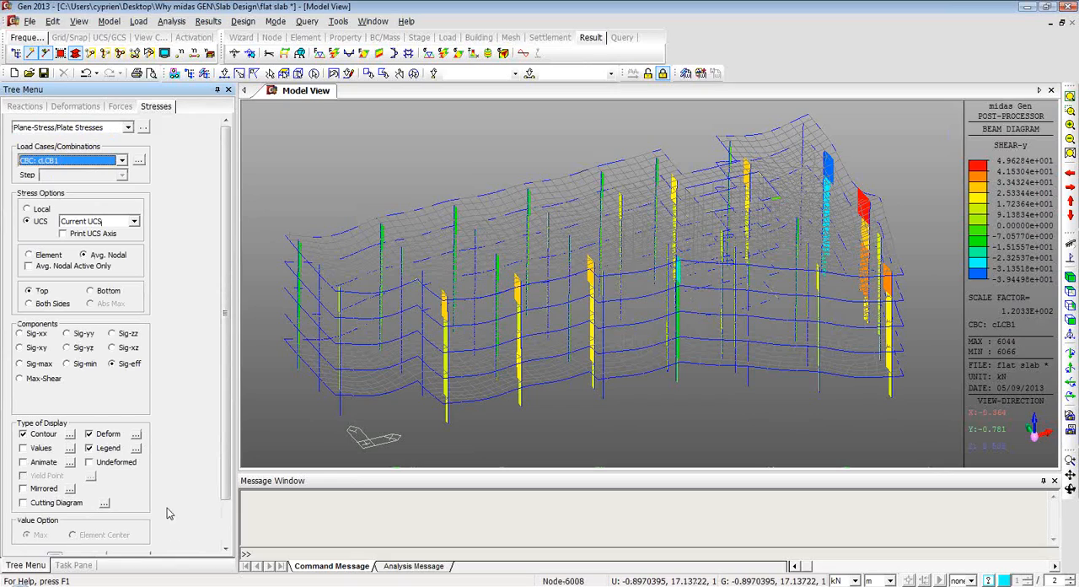
scroll(226, 455, down, 2)
click(86, 509)
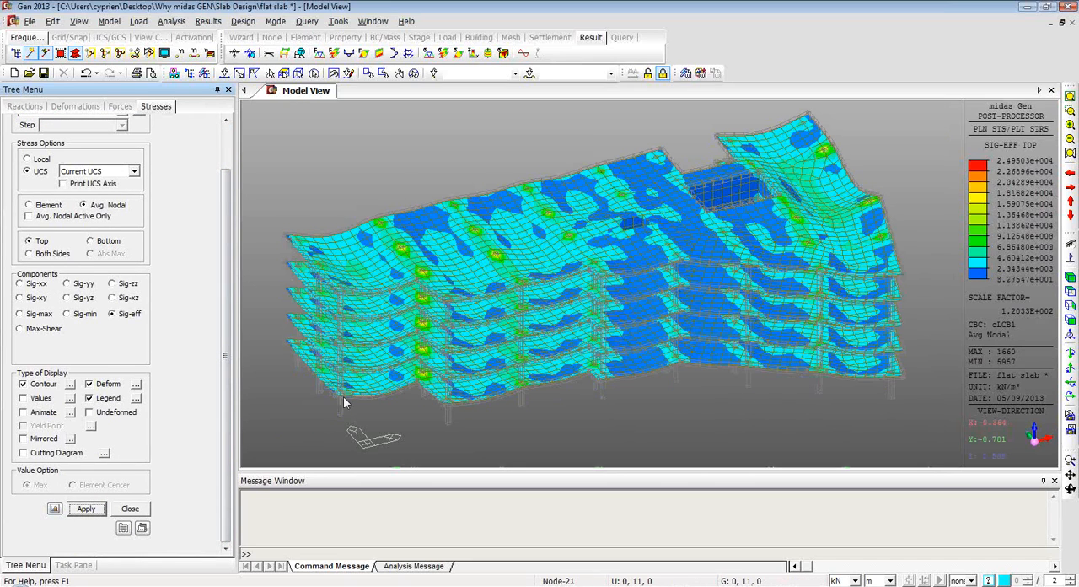
mouse_move(578, 380)
ctrl+middle_down()
mouse_move(554, 397)
mouse_move(573, 417)
mouse_move(565, 403)
mouse_move(582, 371)
mouse_move(581, 335)
mouse_move(585, 378)
mouse_move(576, 371)
ctrl+middle_up()
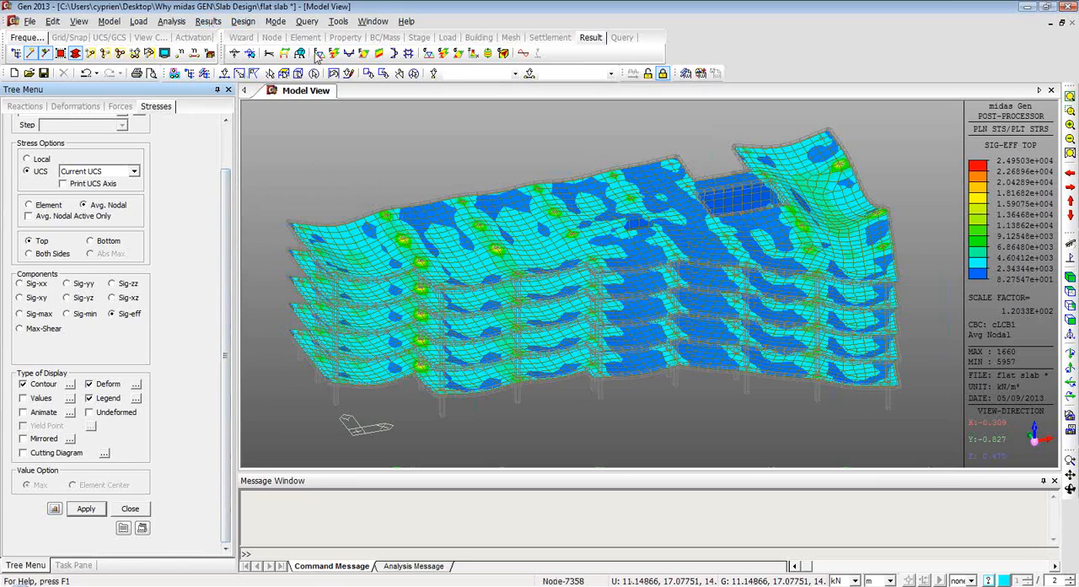
click(247, 22)
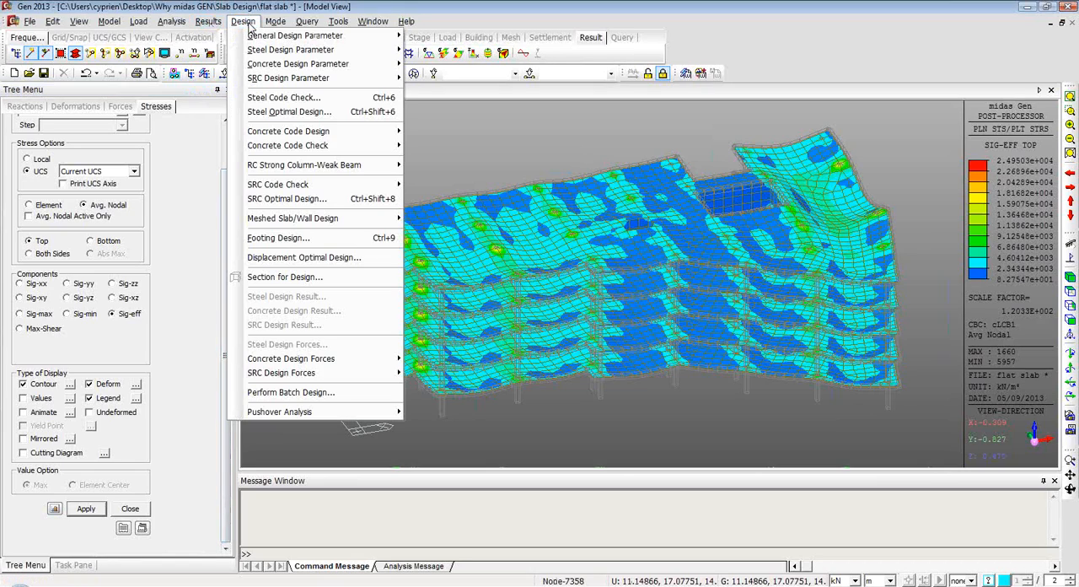
click(248, 23)
click(251, 22)
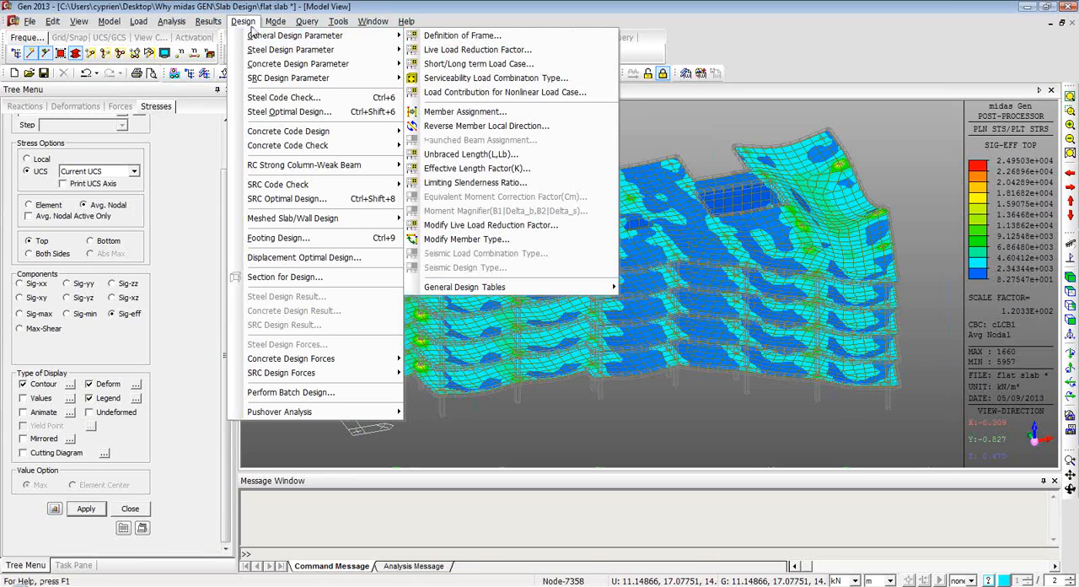
click(135, 509)
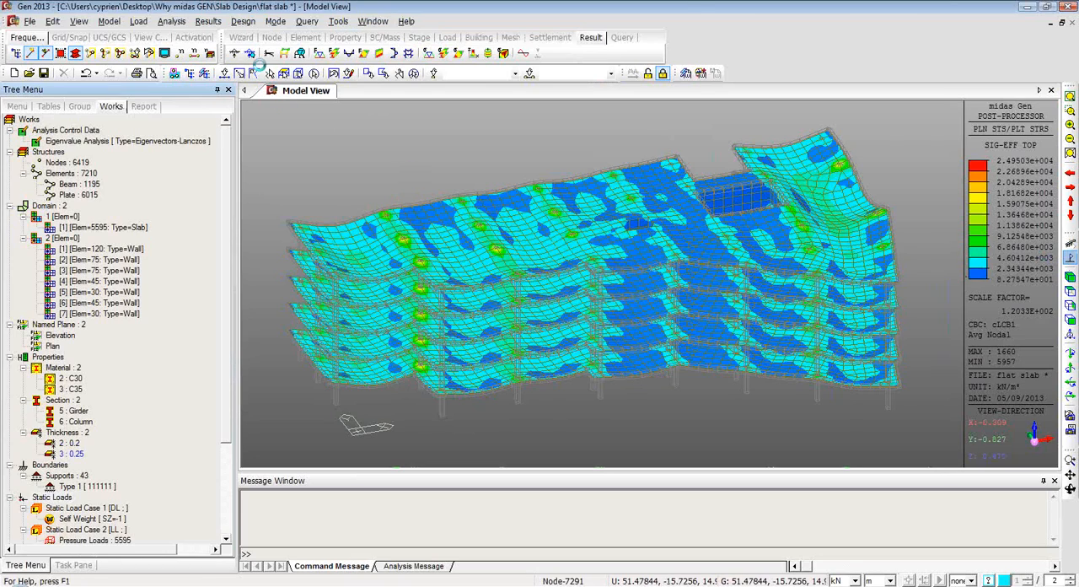
Set the concrete design code to Eurocode2:04 with the Recommended national annex.
click(242, 21)
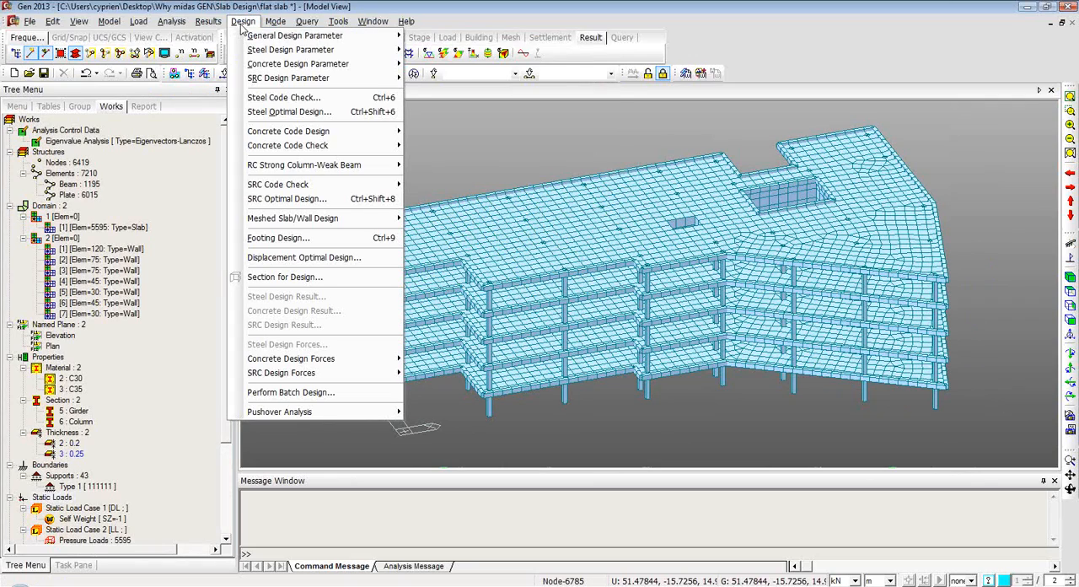
mouse_move(251, 37)
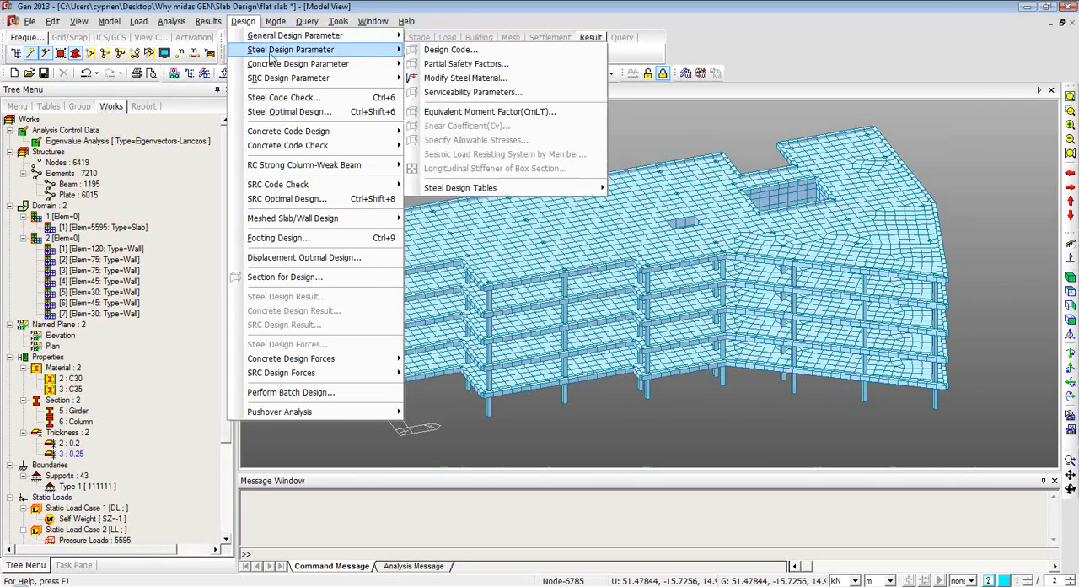
mouse_move(300, 66)
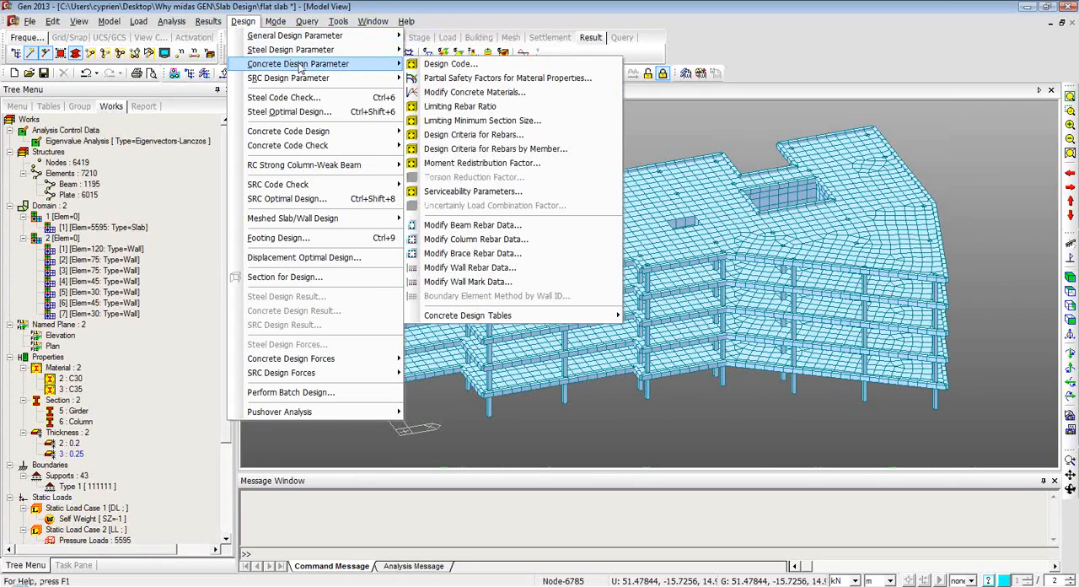
click(451, 64)
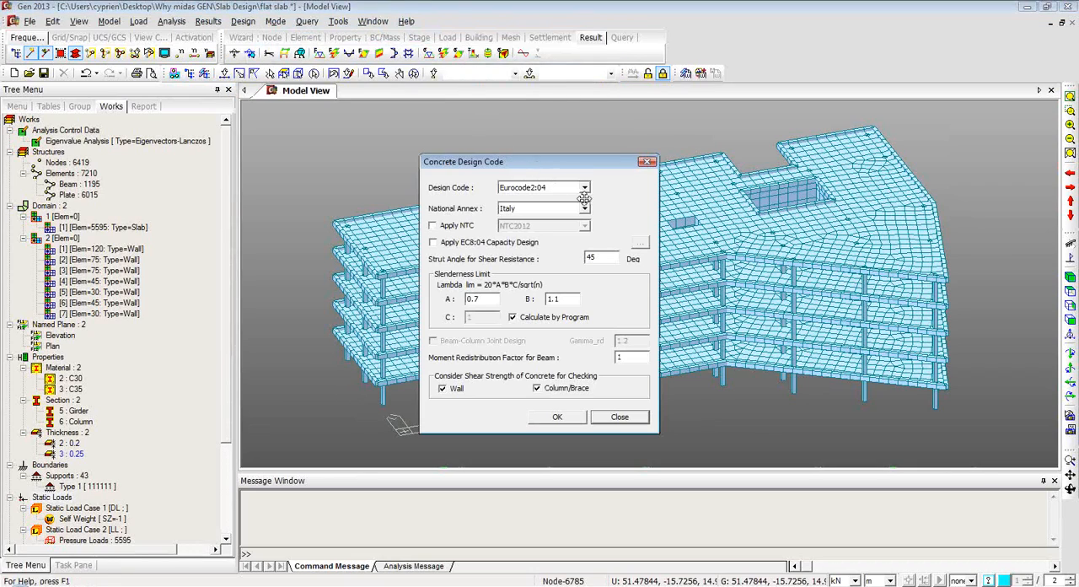
click(585, 188)
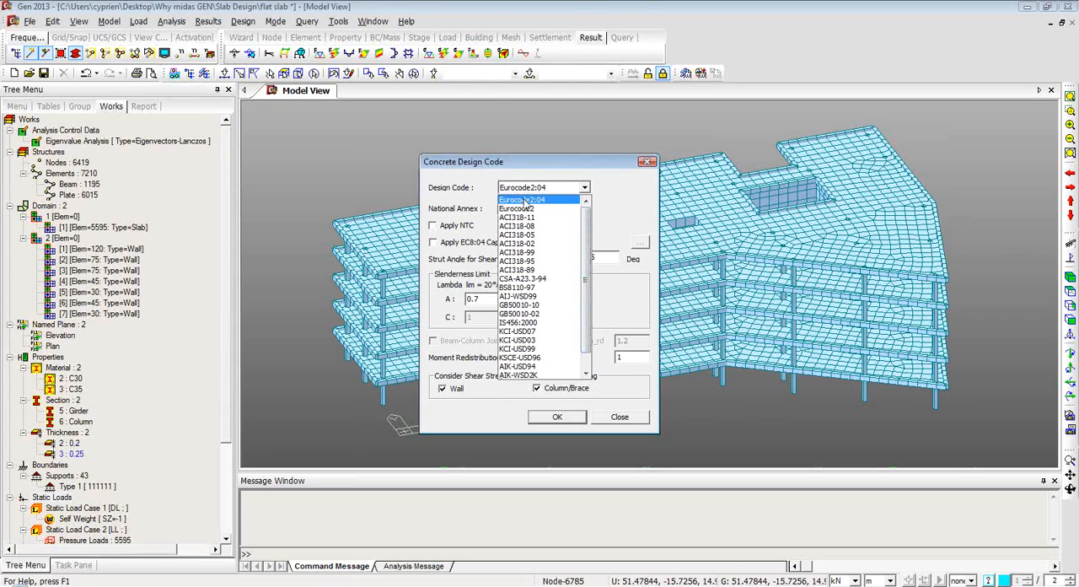
click(525, 200)
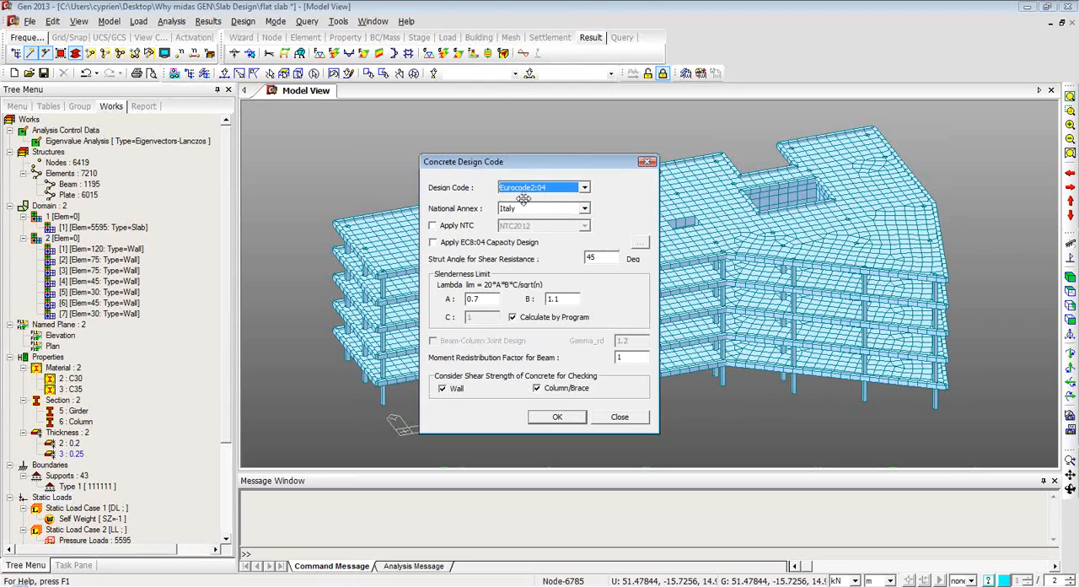
click(585, 209)
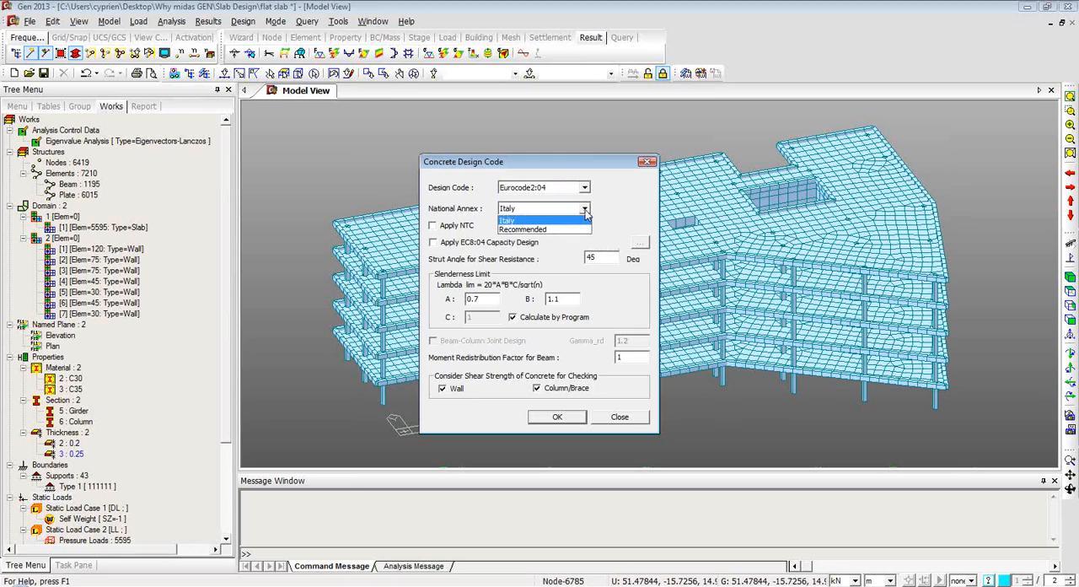
click(570, 230)
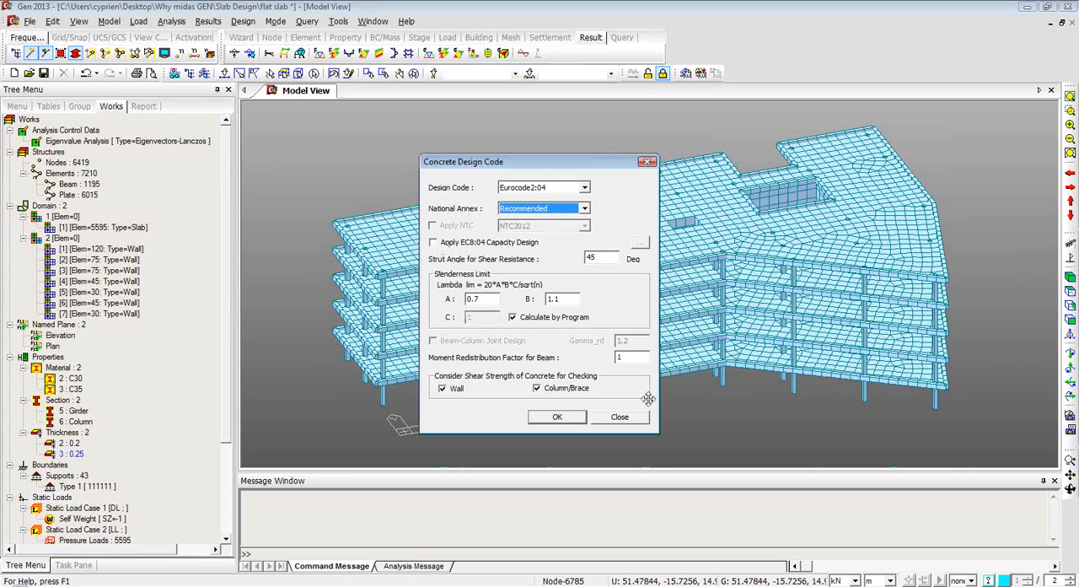
click(557, 415)
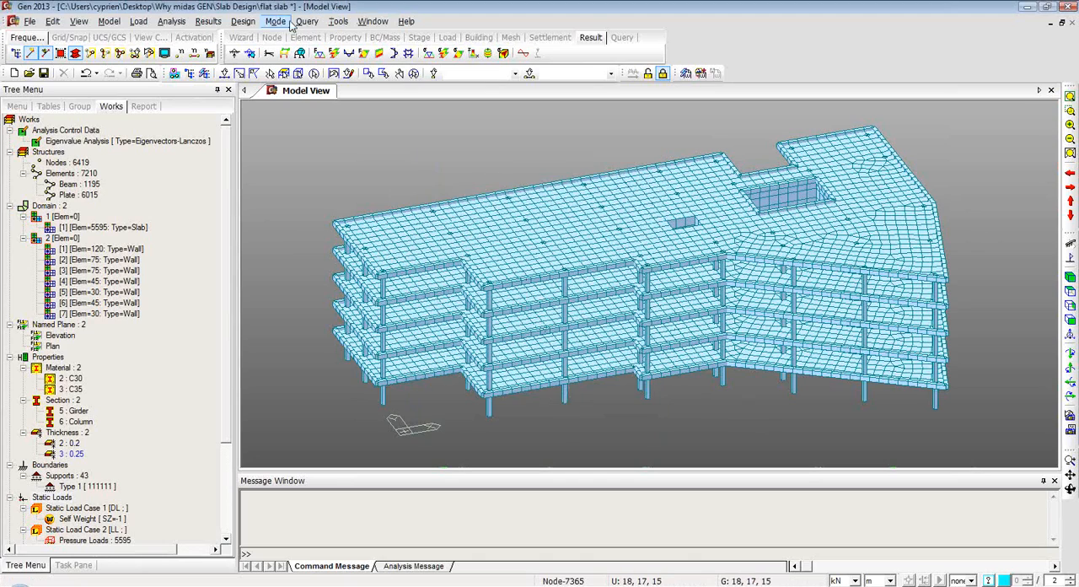
Update the partial safety factors for material properties according to the Eurocode2:04 Recommended design code.
click(276, 21)
mouse_move(251, 24)
mouse_move(303, 64)
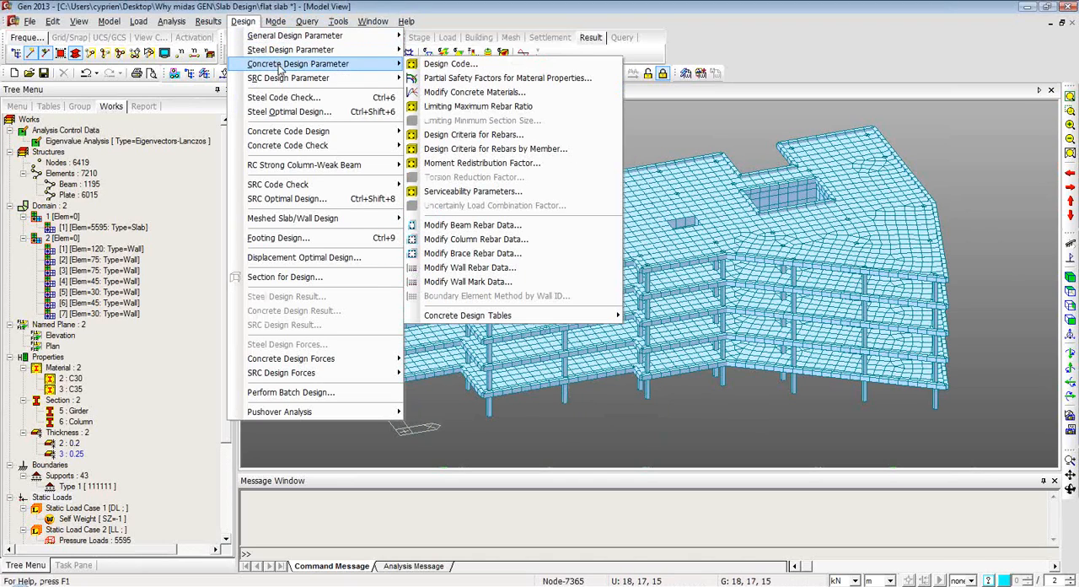
click(469, 80)
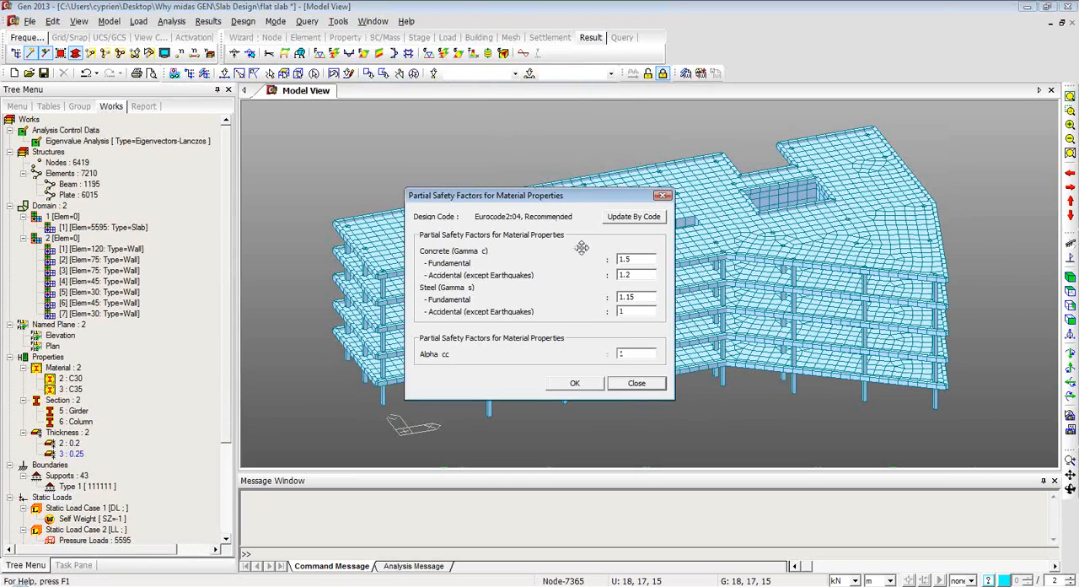
click(633, 217)
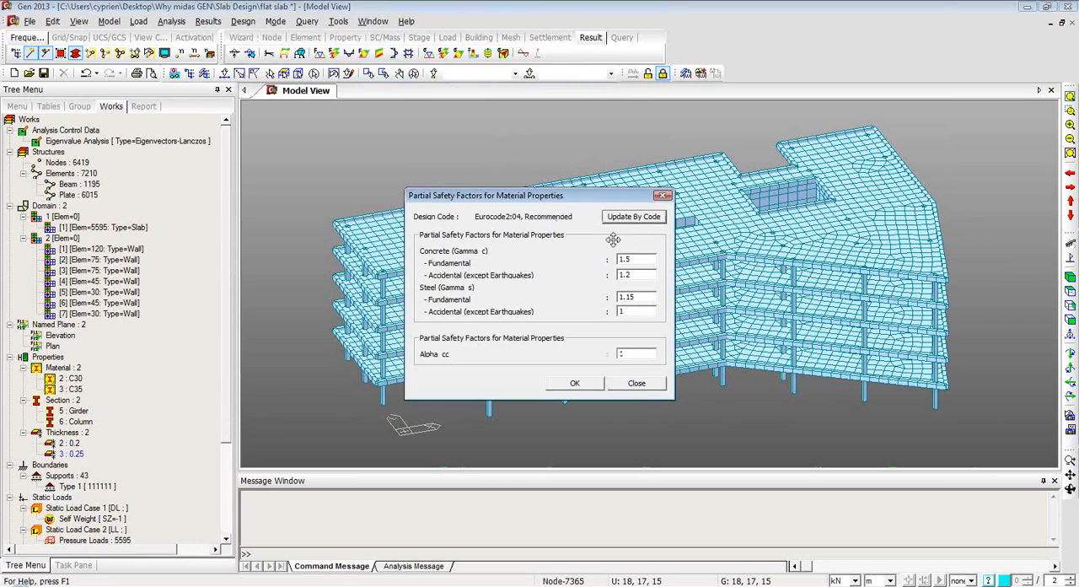
click(575, 384)
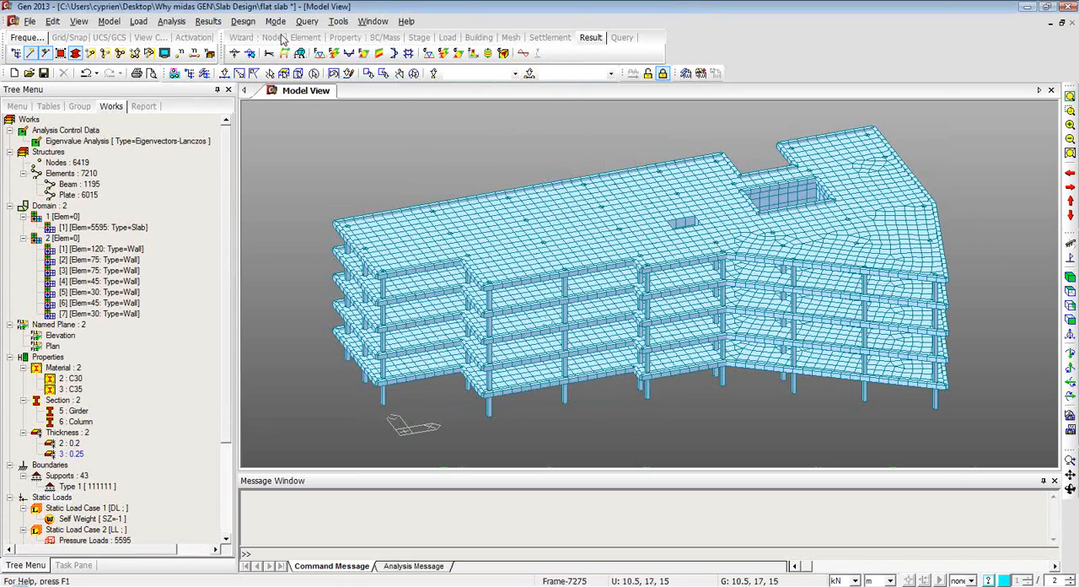
Try to add column rebar data for section 6 with 4 d20 main bars in 2 rows and d10 ties.
click(243, 21)
mouse_move(284, 66)
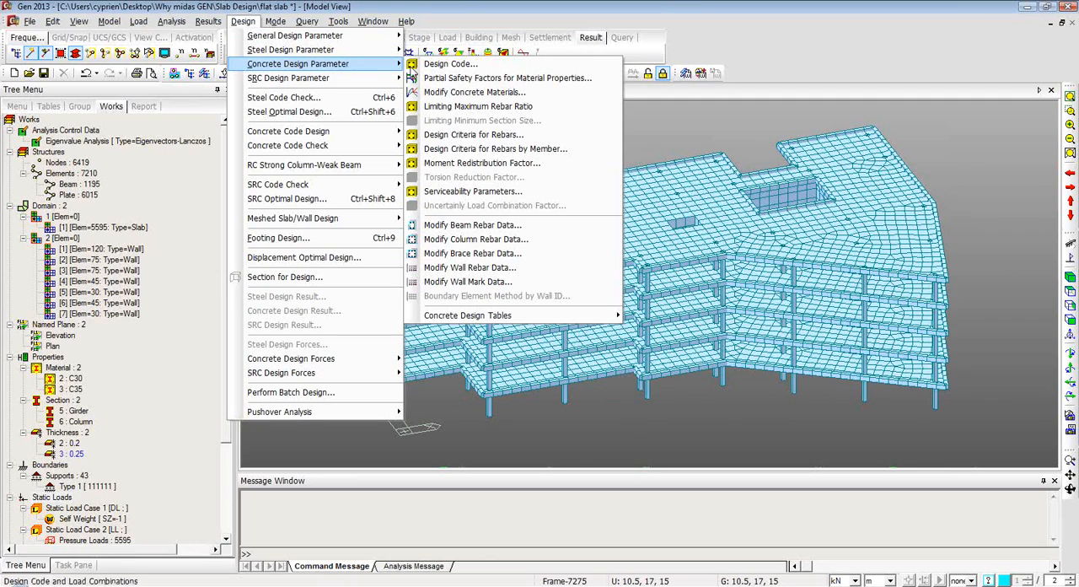
click(528, 240)
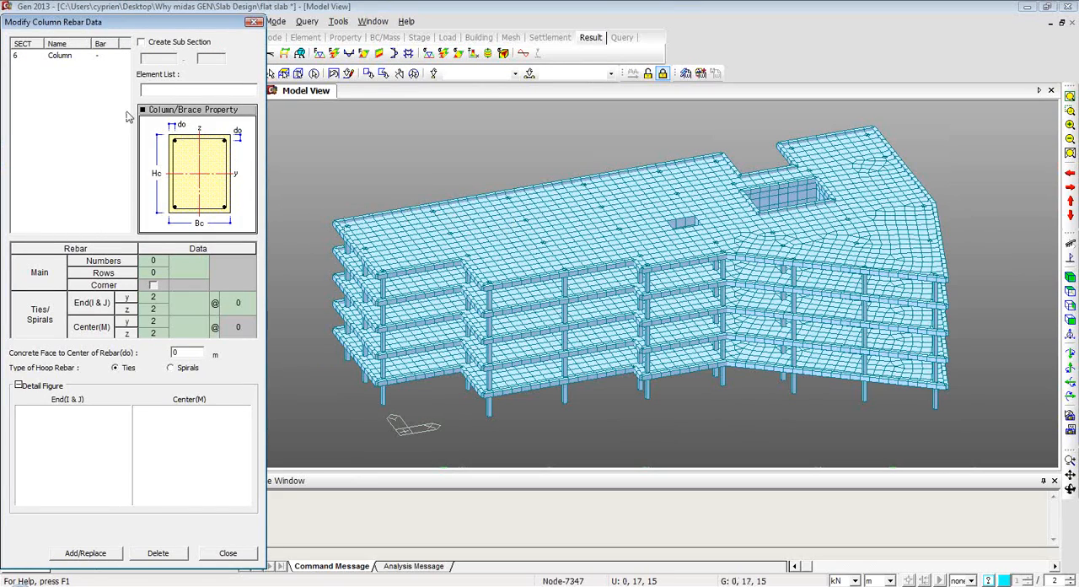
click(61, 55)
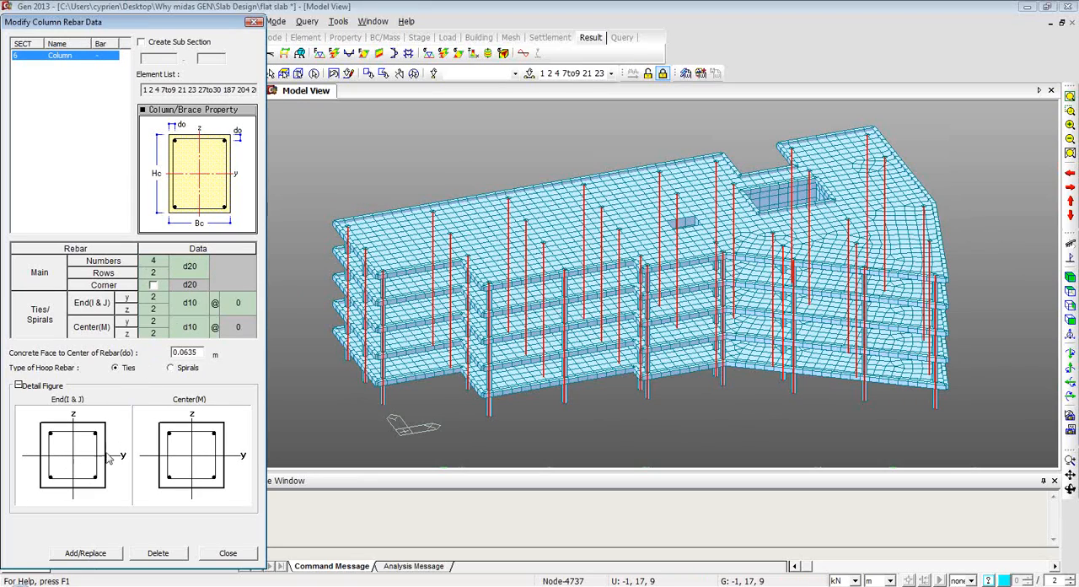
click(159, 273)
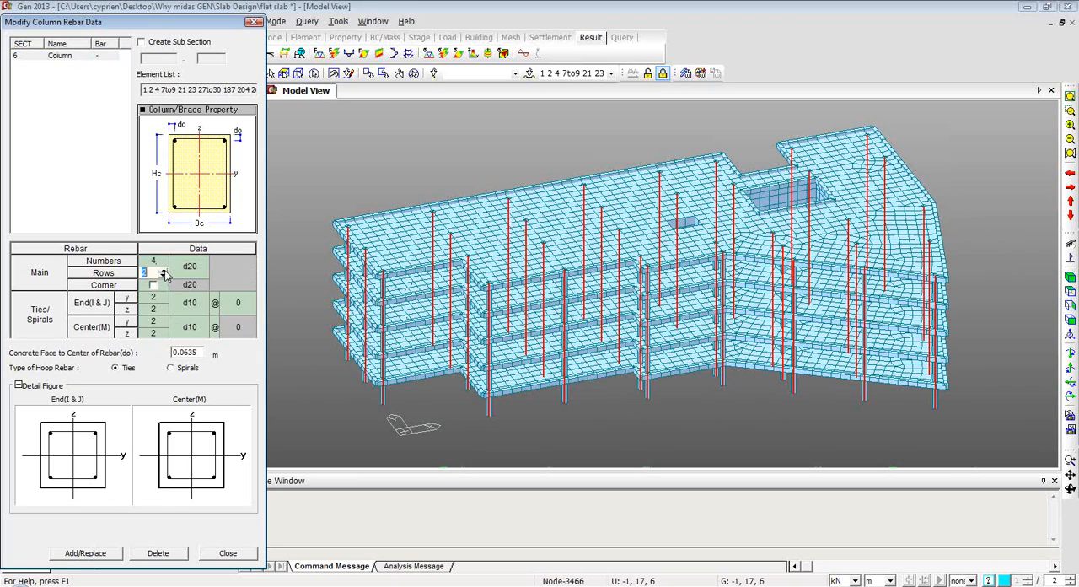
click(163, 262)
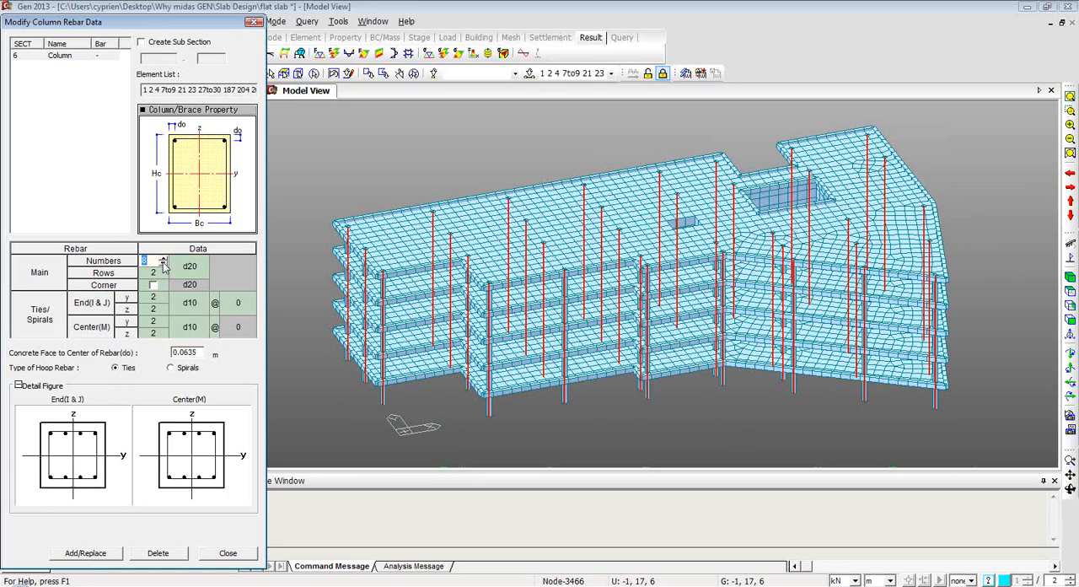
click(86, 553)
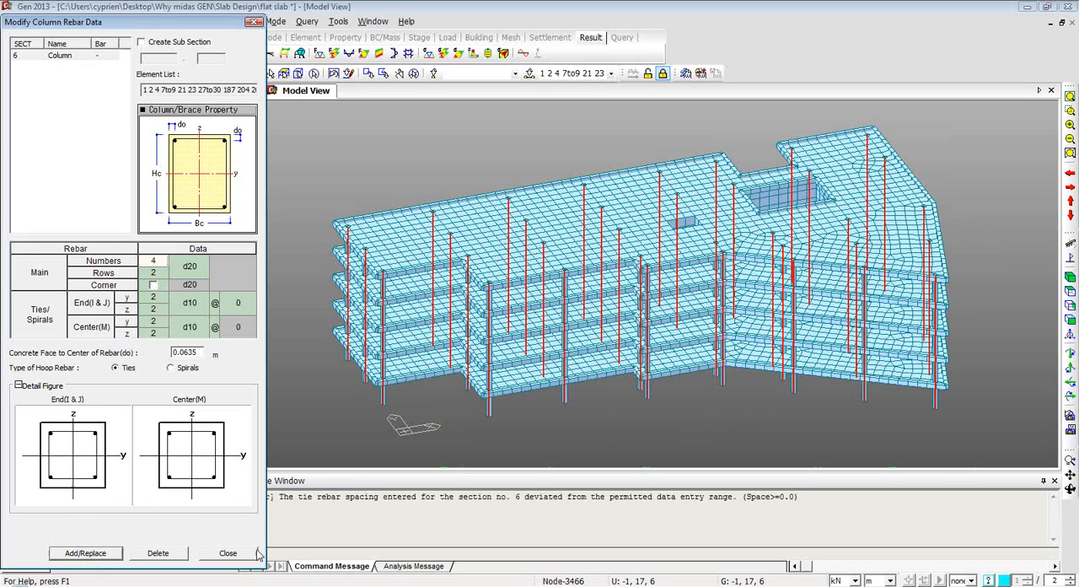
click(229, 553)
Try to run the Eurocode2:04 concrete beam design, and close the beam design result dialog.
click(276, 21)
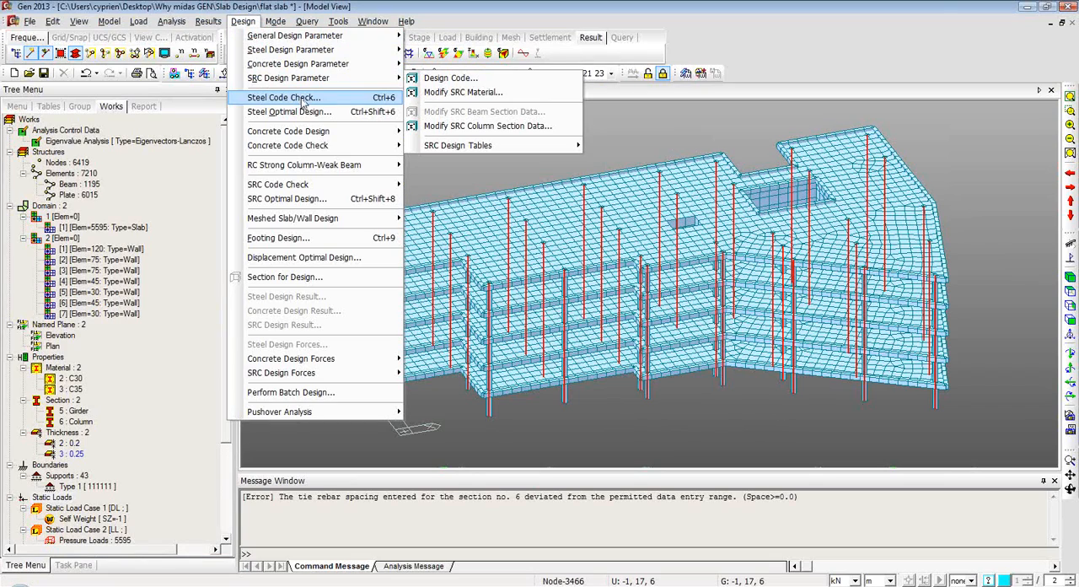
mouse_move(359, 65)
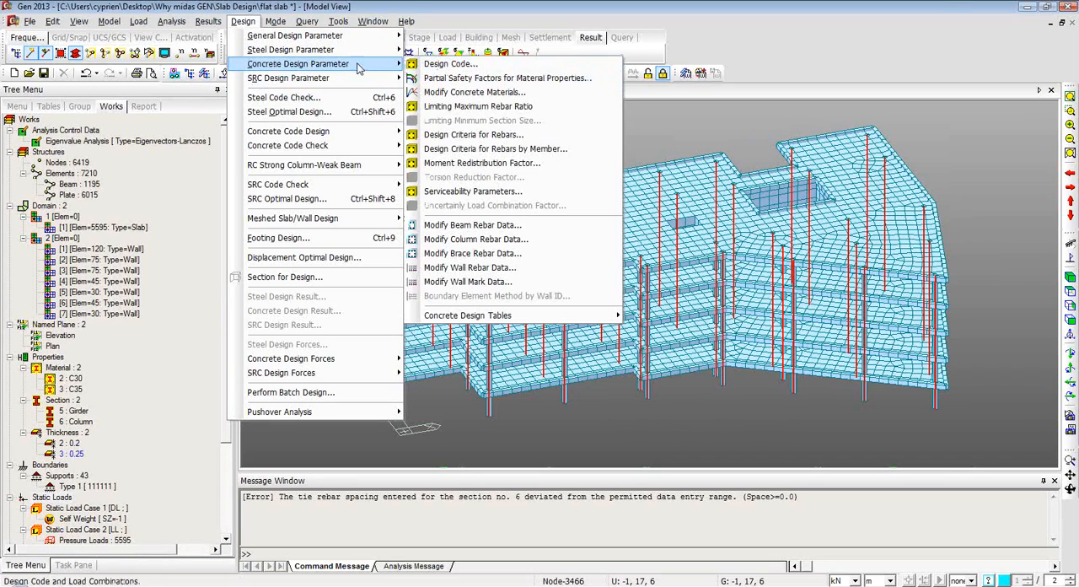
mouse_move(304, 132)
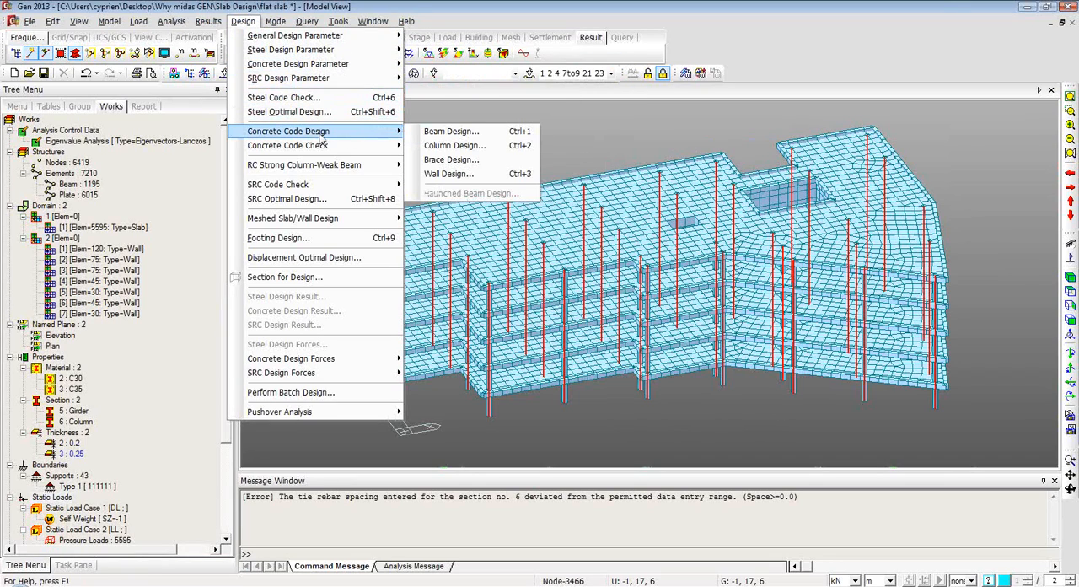
click(478, 133)
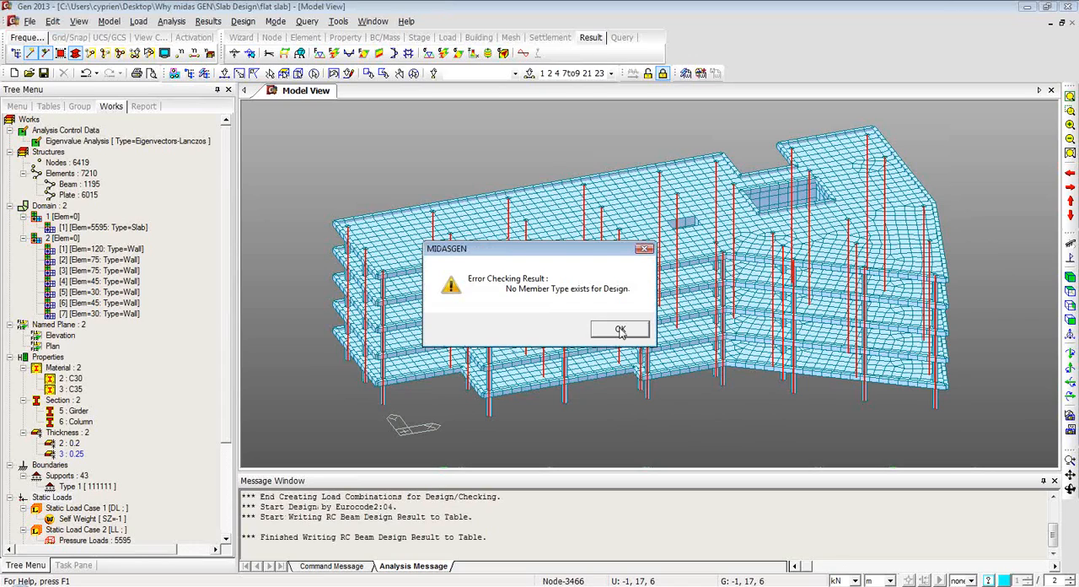
click(620, 330)
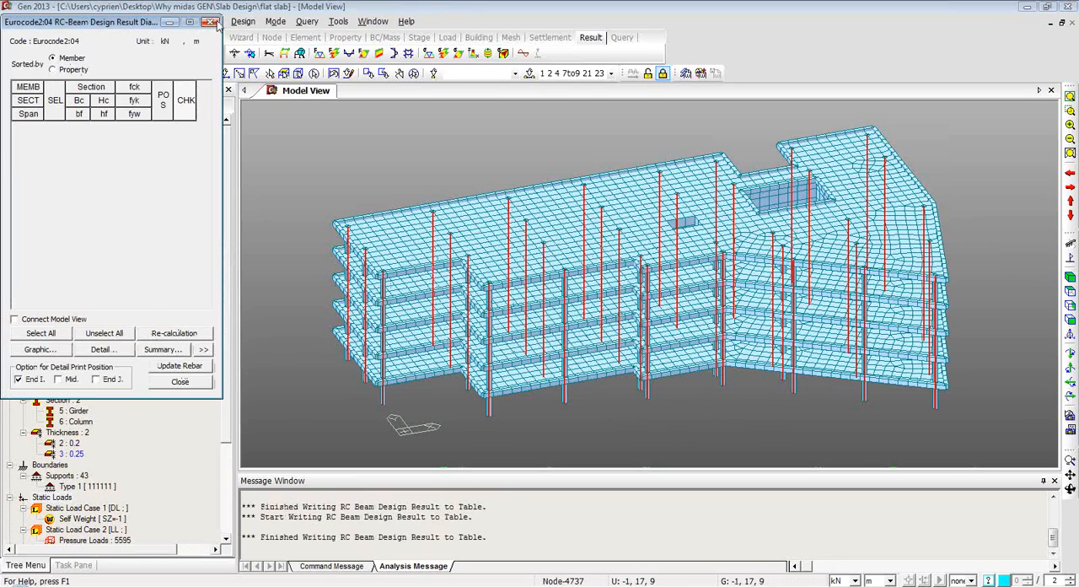
click(211, 22)
click(207, 21)
In the beam rebar data for the Girder section, set 2 top and 2 bottom main bars in layer 1 at End(I).
mouse_move(253, 61)
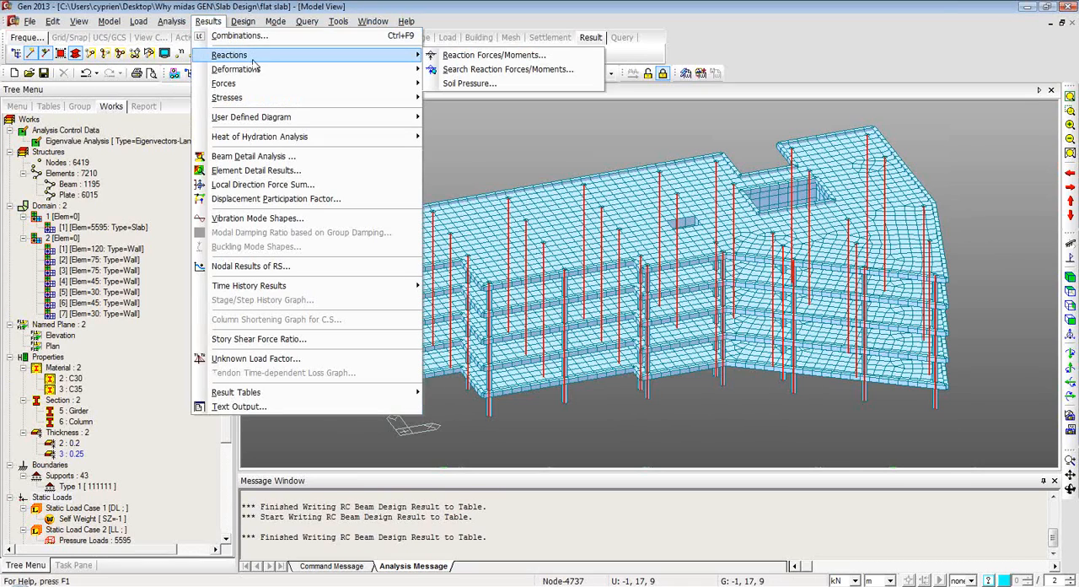
mouse_move(256, 26)
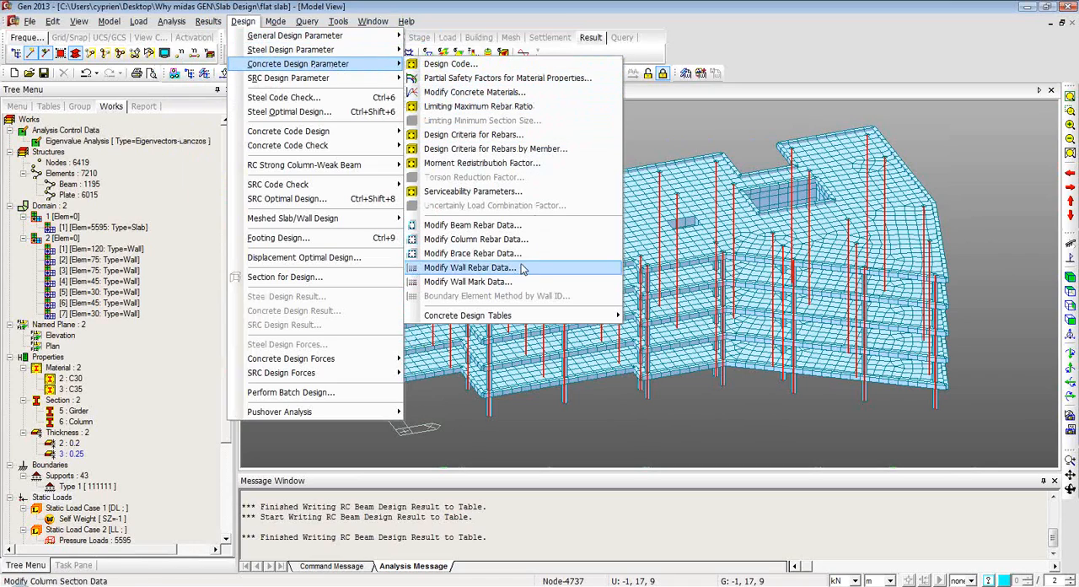
click(529, 225)
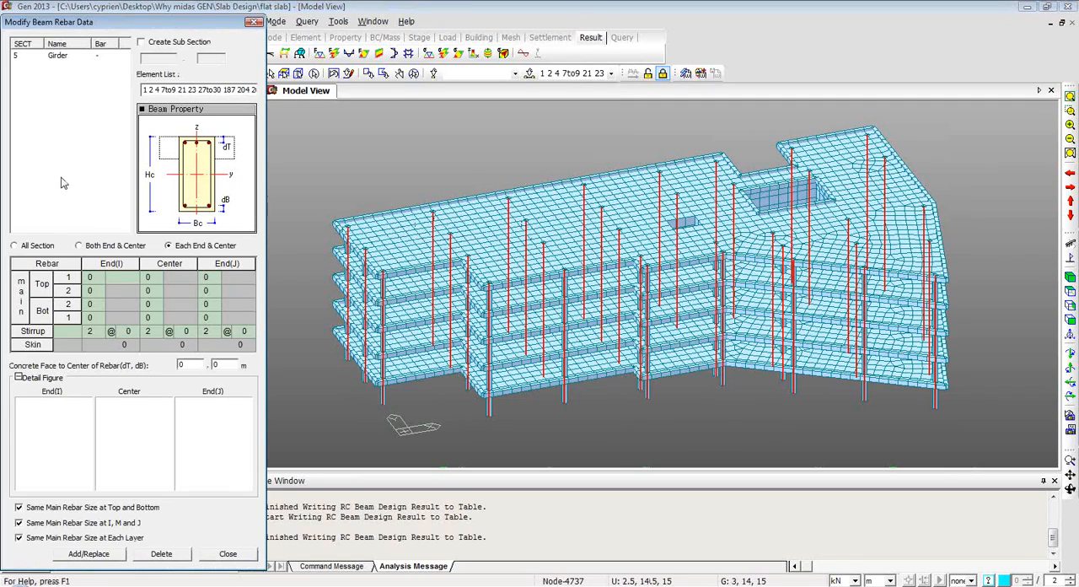
click(57, 55)
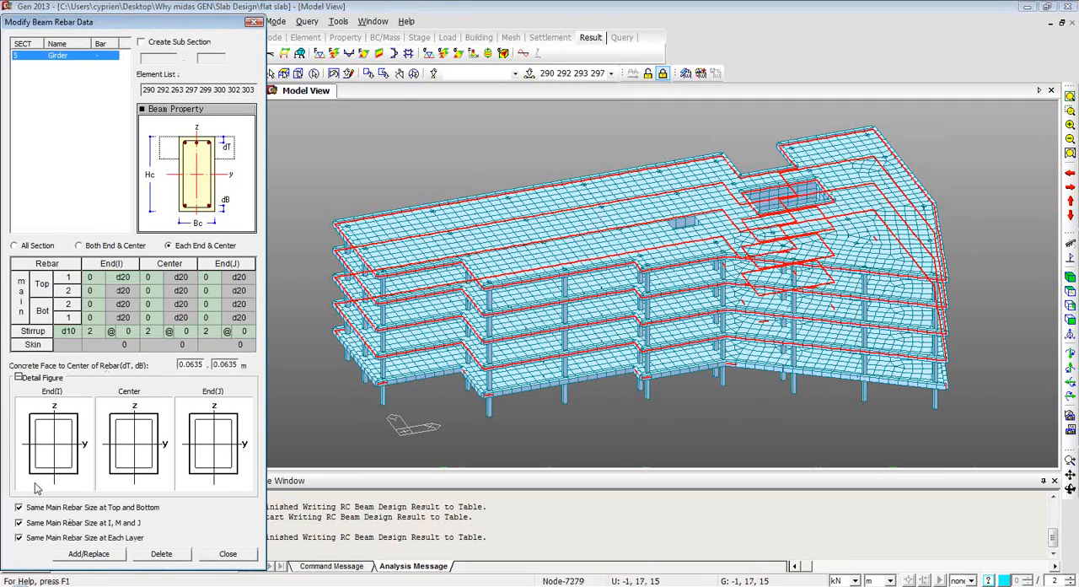
click(96, 277)
click(98, 275)
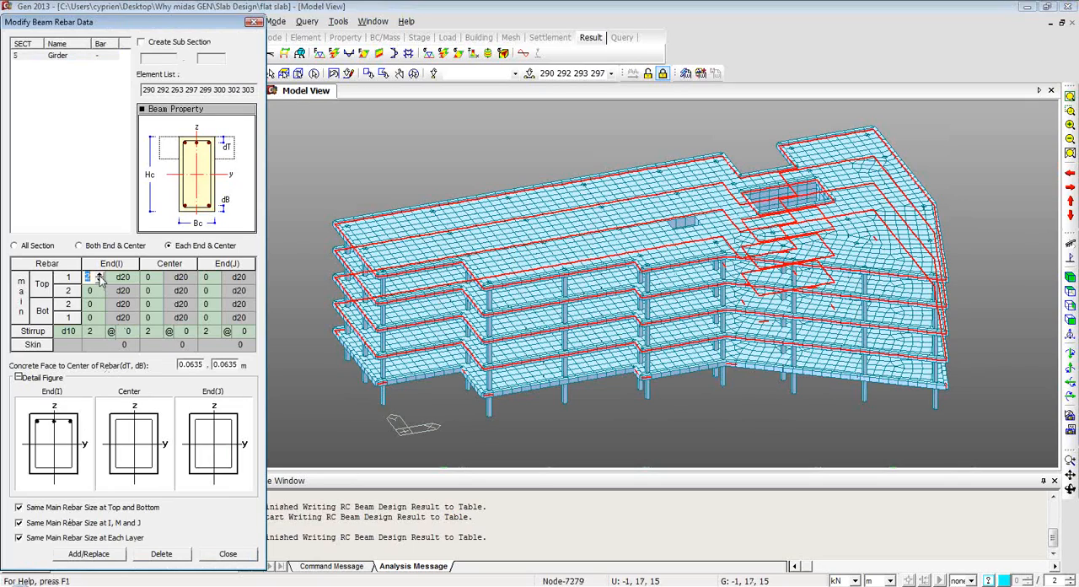
click(100, 280)
click(100, 280)
click(99, 320)
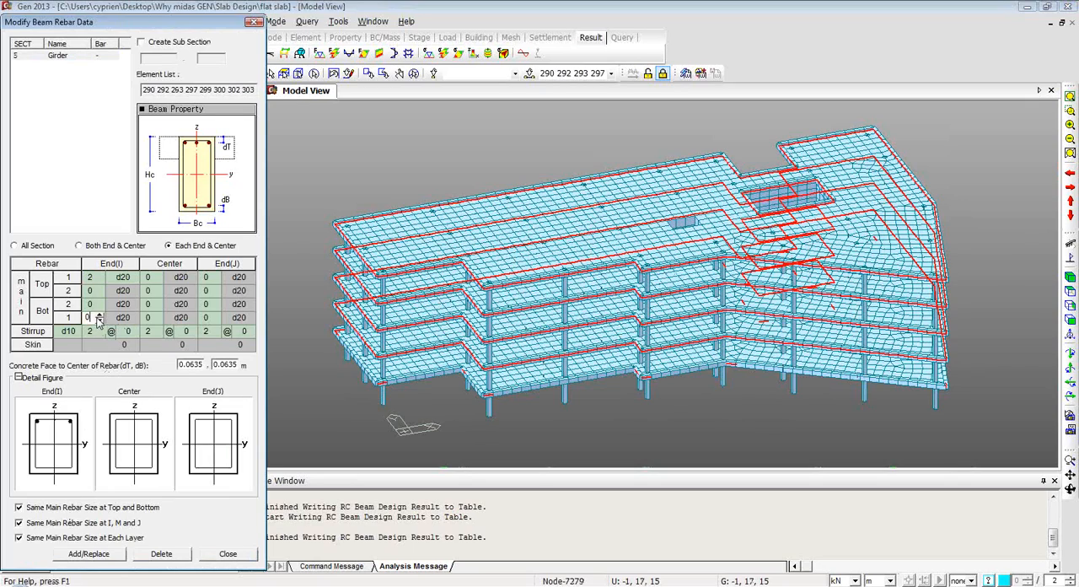
click(98, 315)
click(99, 315)
Set 2 top and 2 bottom bars in layer 1 at End(J), try to add the girder rebar data, and close the dialog.
click(211, 280)
click(215, 278)
click(215, 277)
click(212, 319)
click(215, 314)
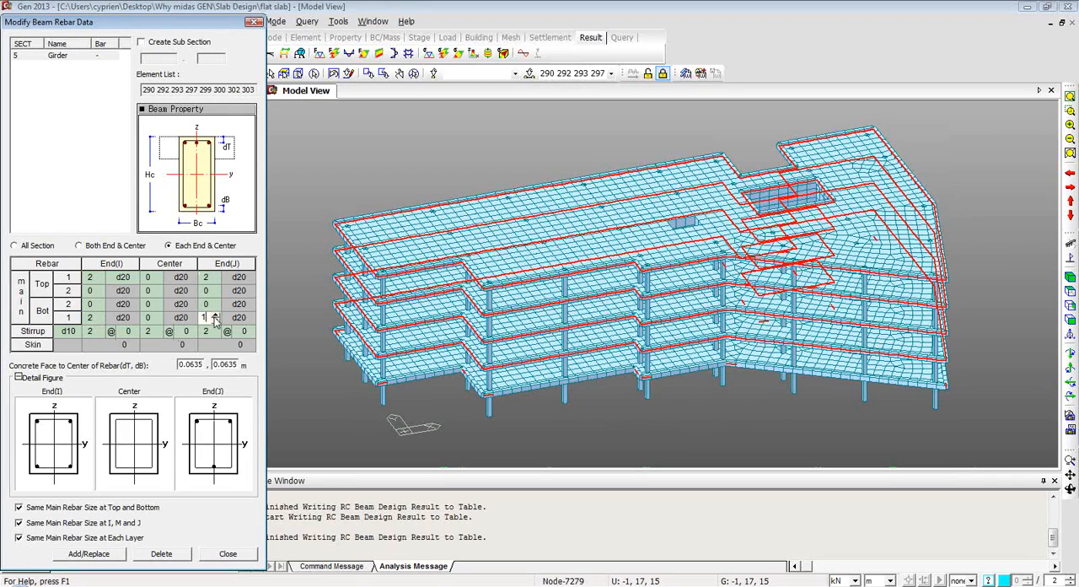
click(85, 553)
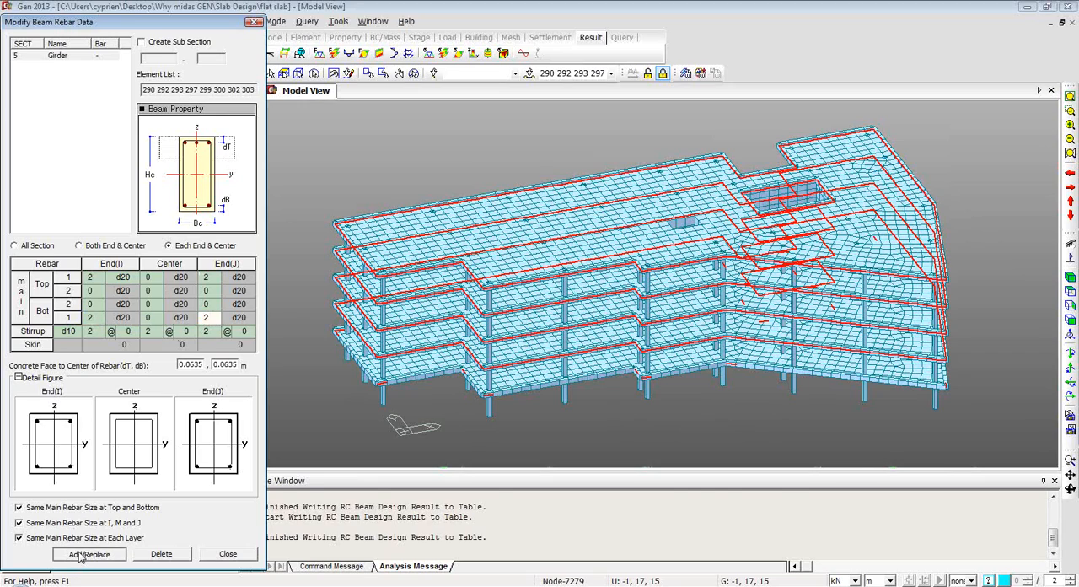
click(226, 554)
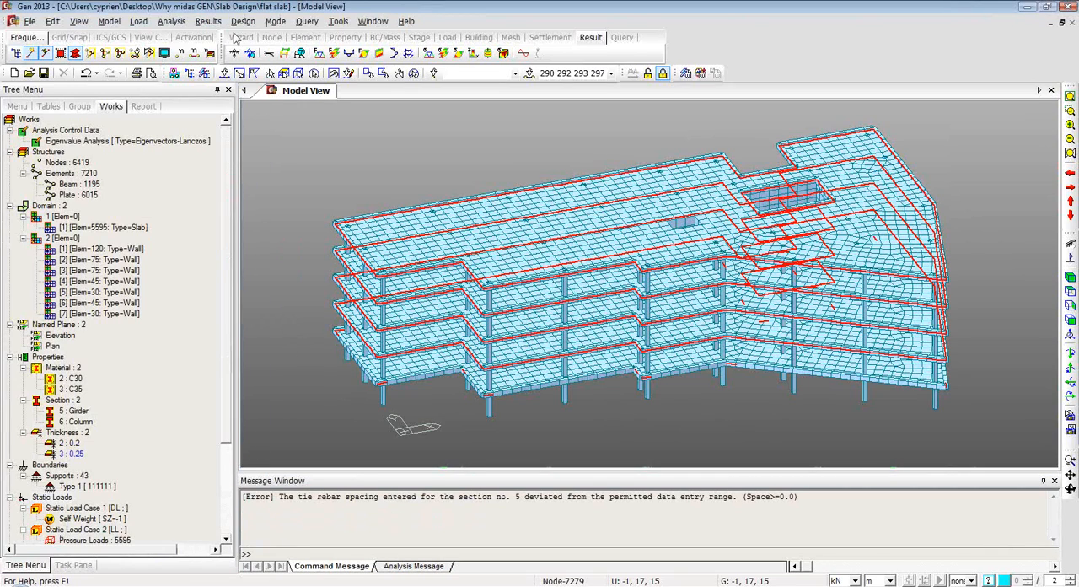
Run the concrete code design for the beams again.
click(279, 21)
mouse_move(244, 21)
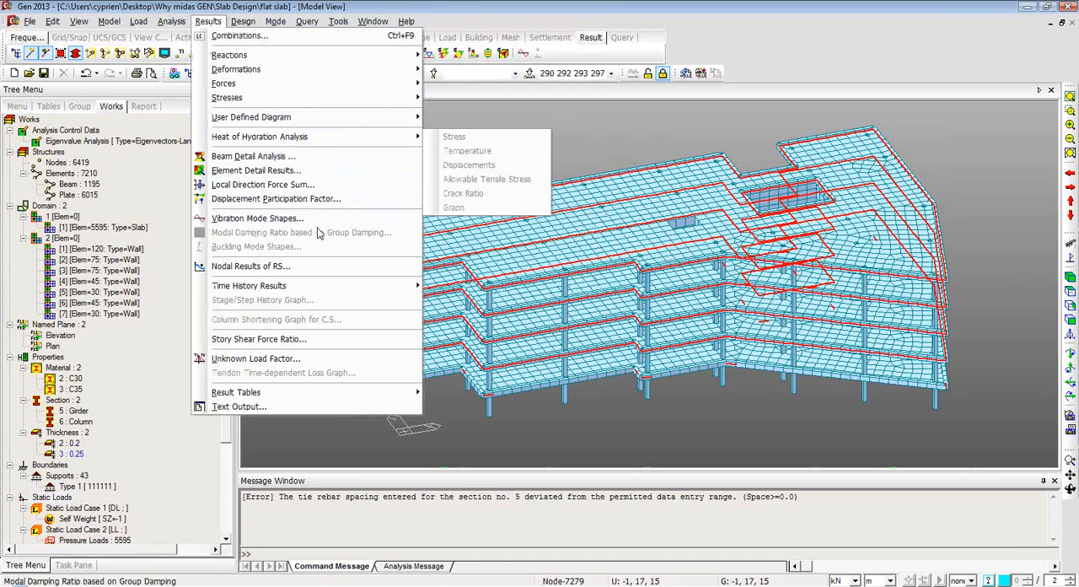
mouse_move(302, 24)
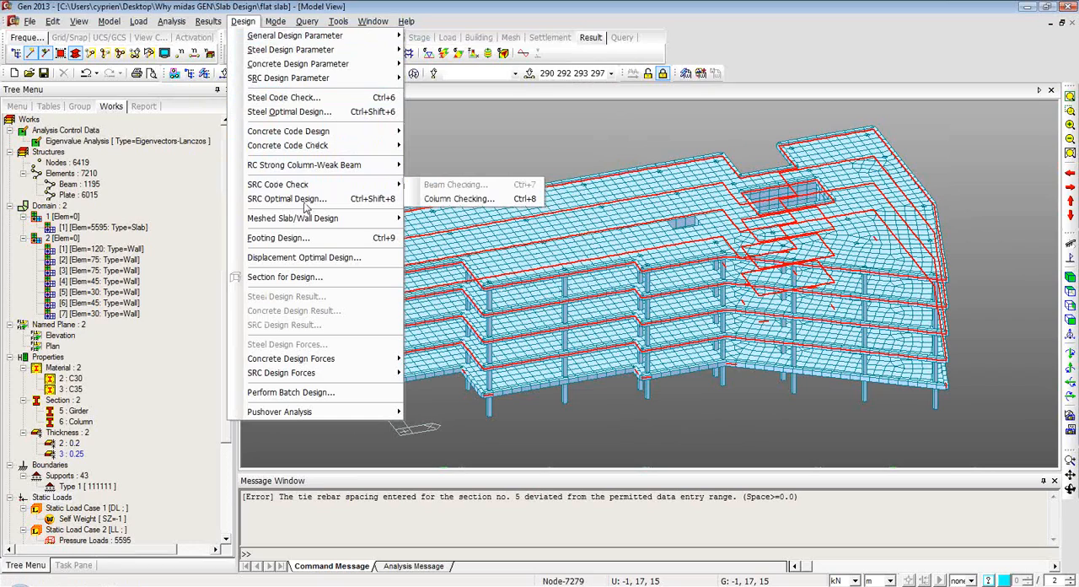
mouse_move(310, 132)
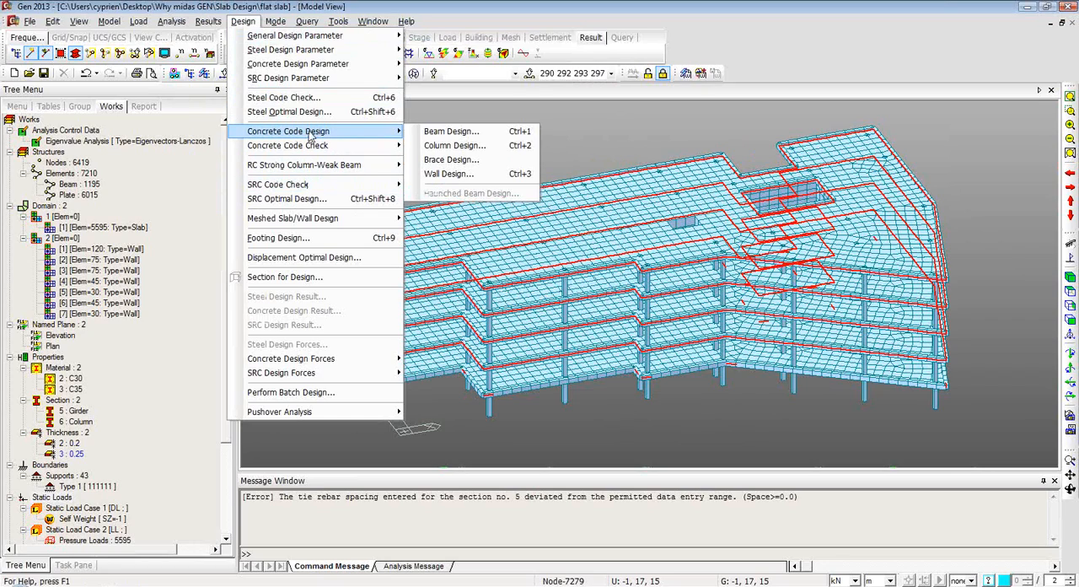
click(447, 132)
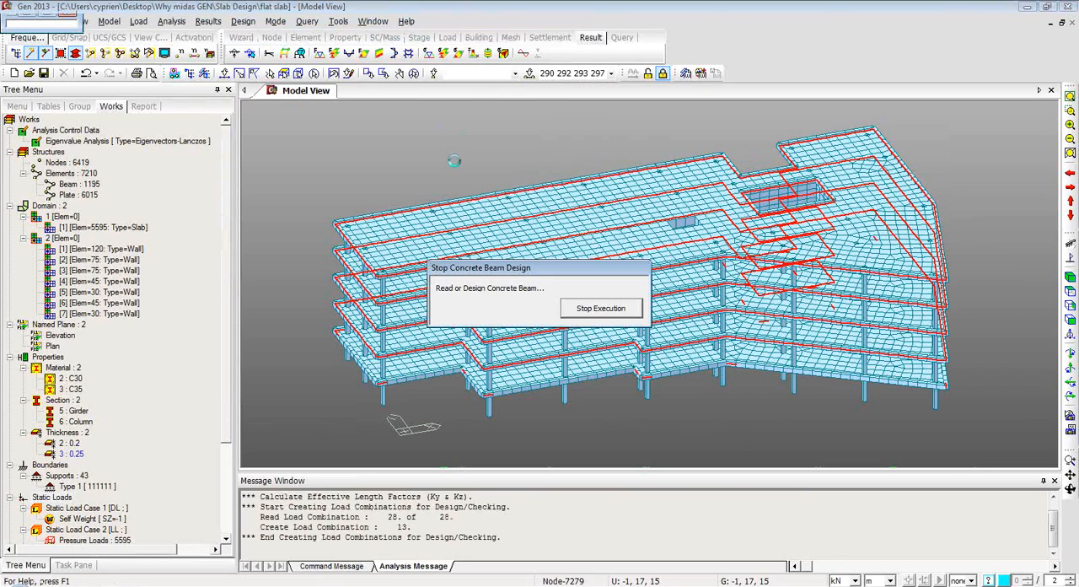
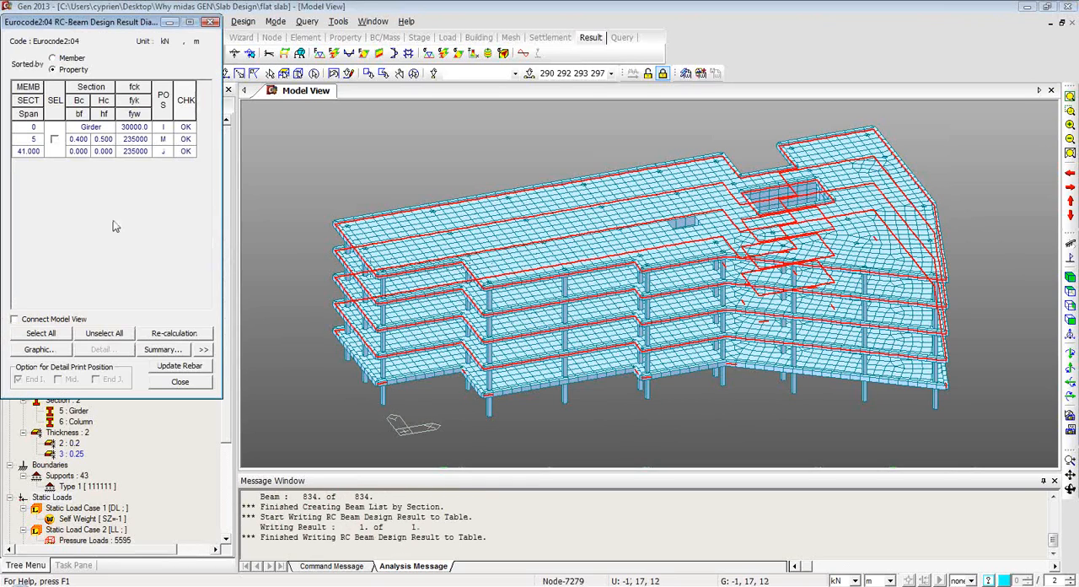
List the beam design results by member, and select members 3207 and 4327.
click(52, 58)
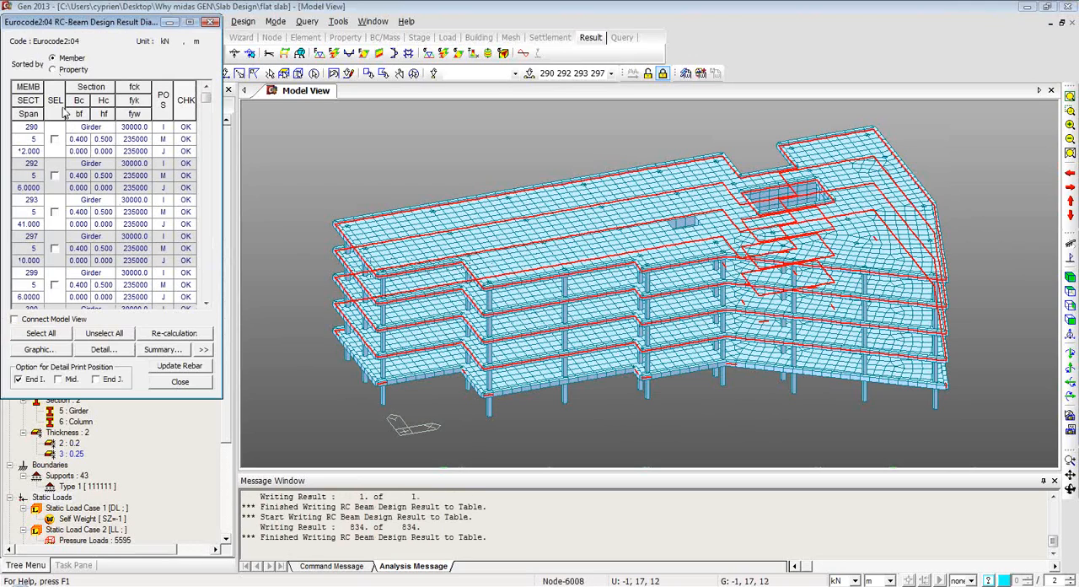
drag(206, 98, 203, 162)
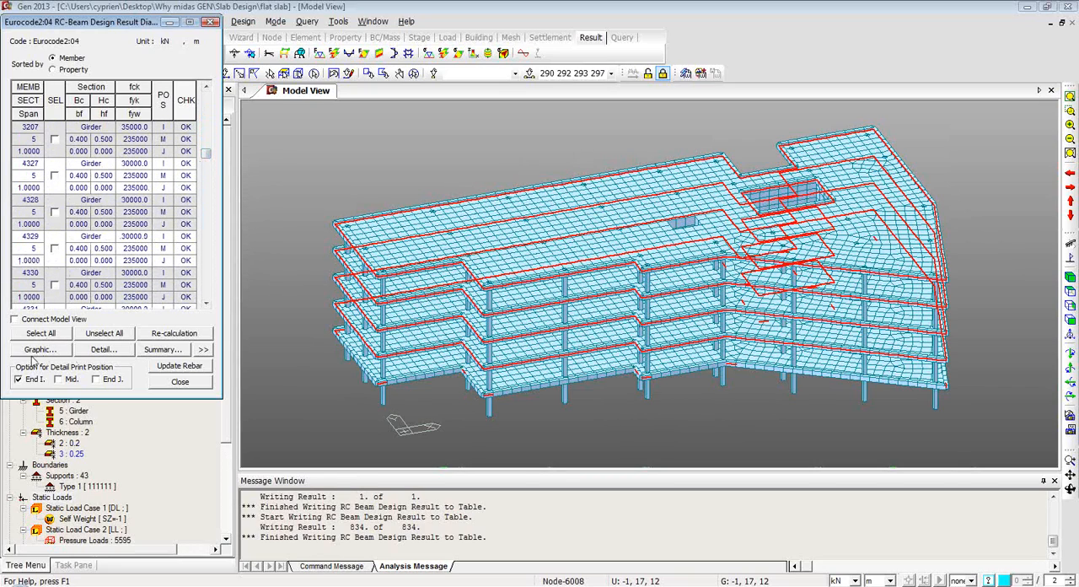
click(35, 351)
click(164, 246)
click(55, 139)
click(55, 175)
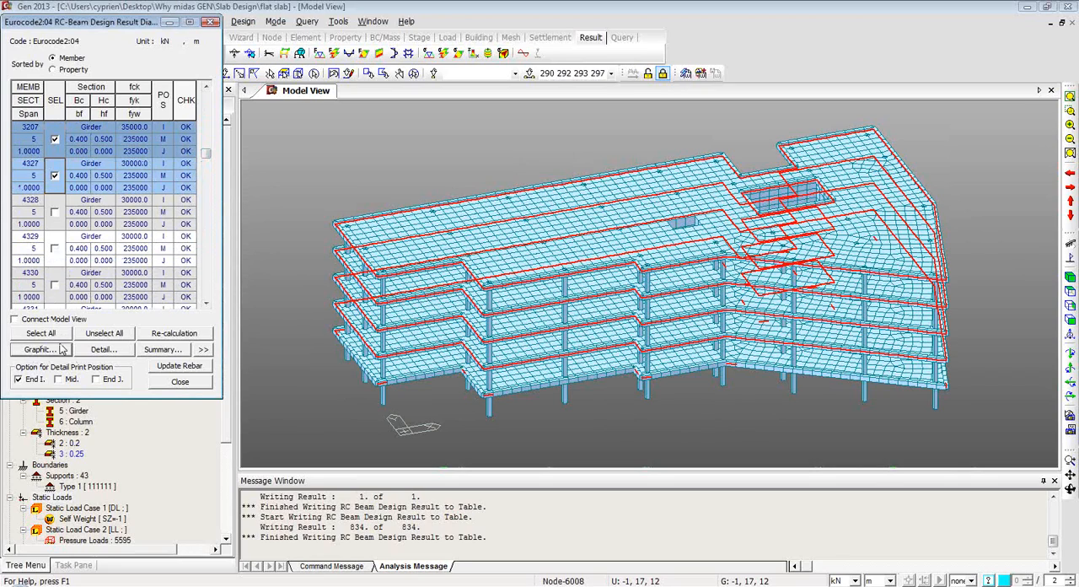
Examine the section diagrams, bending moment capacity and shear capacity in the graphic design report of member 3207, and close the report.
click(62, 347)
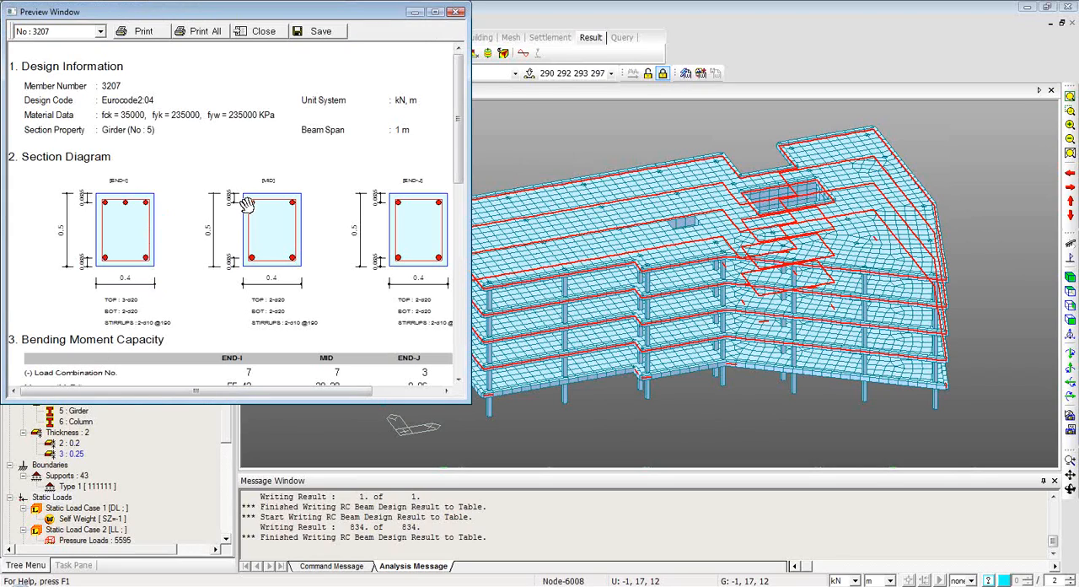
scroll(419, 164, down, 5)
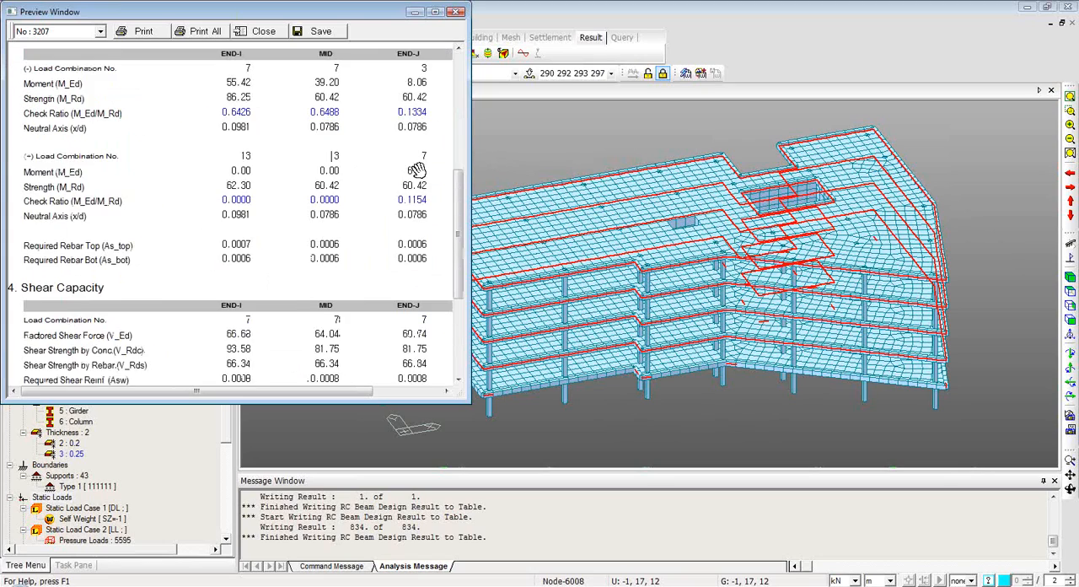
scroll(417, 168, down, 2)
scroll(204, 193, up, 2)
scroll(45, 129, up, 2)
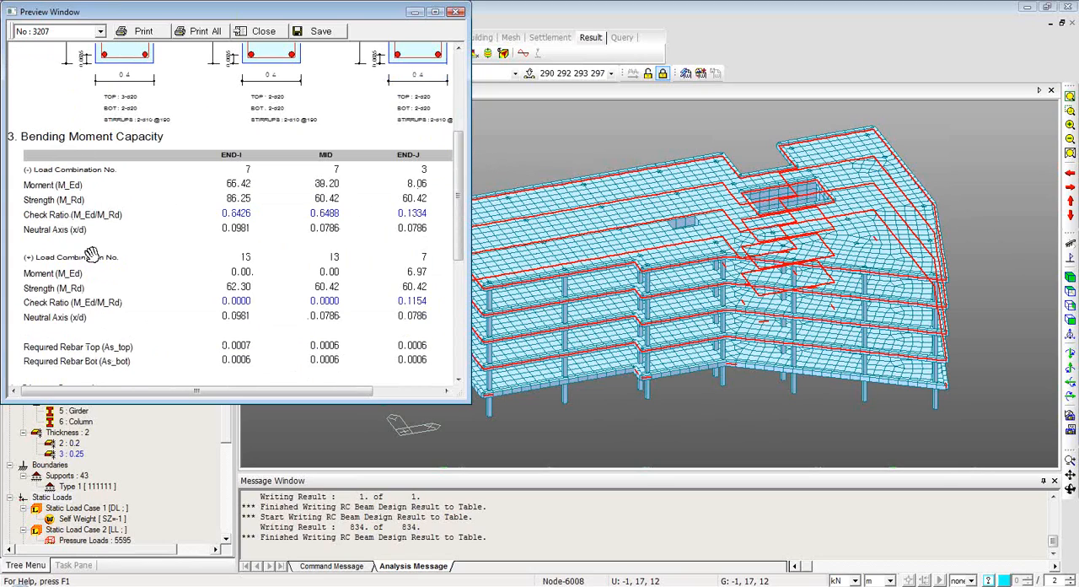
scroll(84, 253, up, 2)
scroll(64, 286, down, 2)
scroll(240, 232, down, 2)
scroll(116, 267, down, 3)
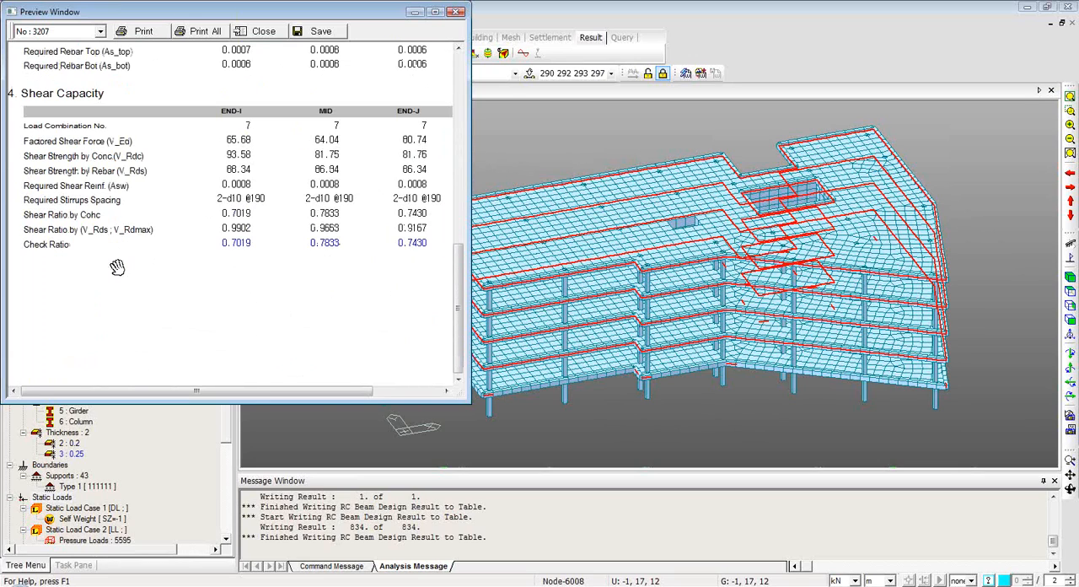
scroll(117, 267, up, 10)
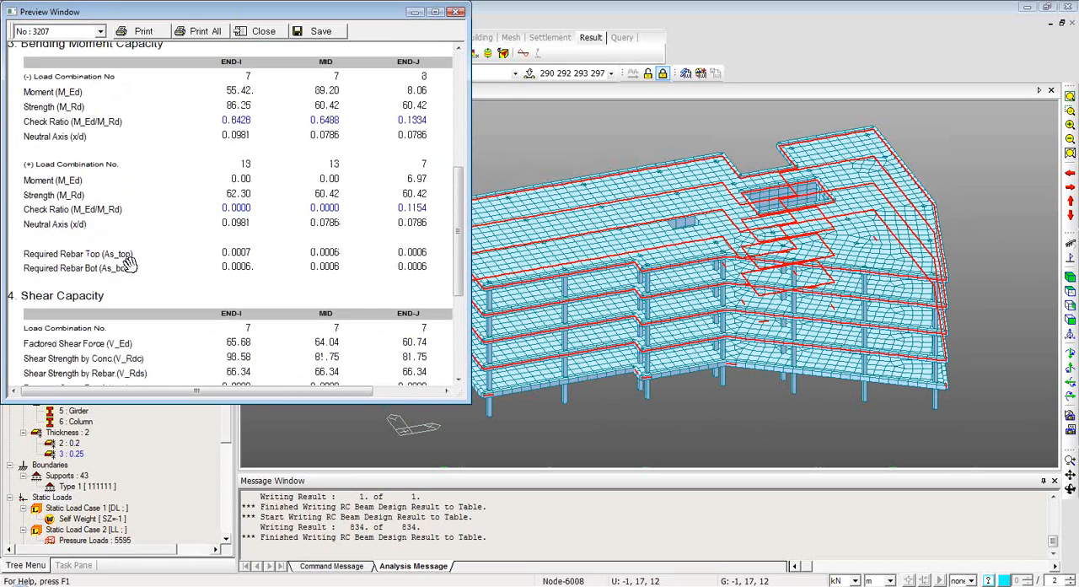
click(457, 11)
Read through the detailed design report of the selected beams, and close it unsaved together with the beam design result dialog.
click(101, 351)
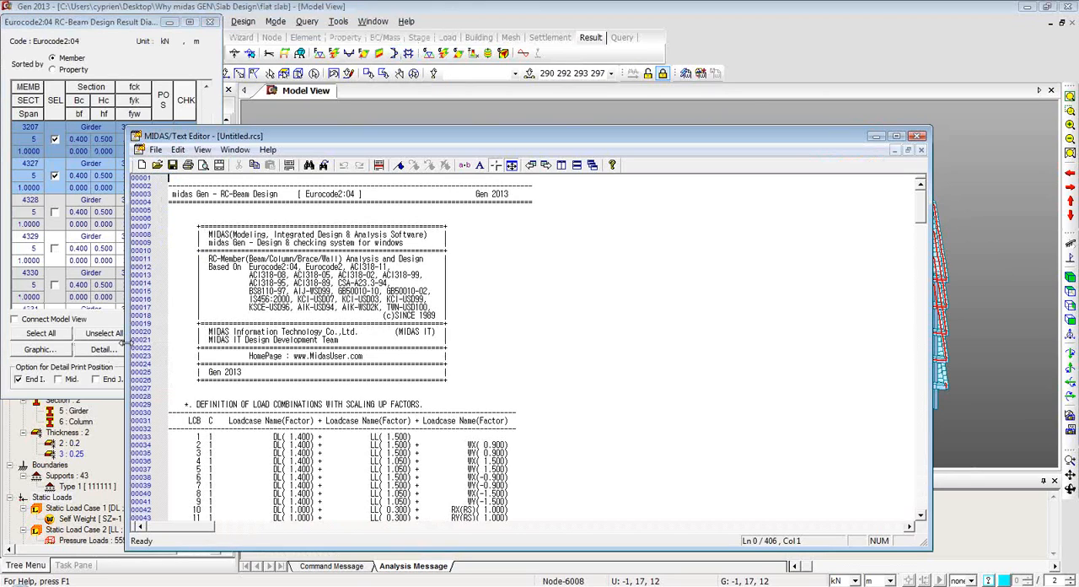
drag(392, 139, 395, 66)
scroll(619, 295, down, 20)
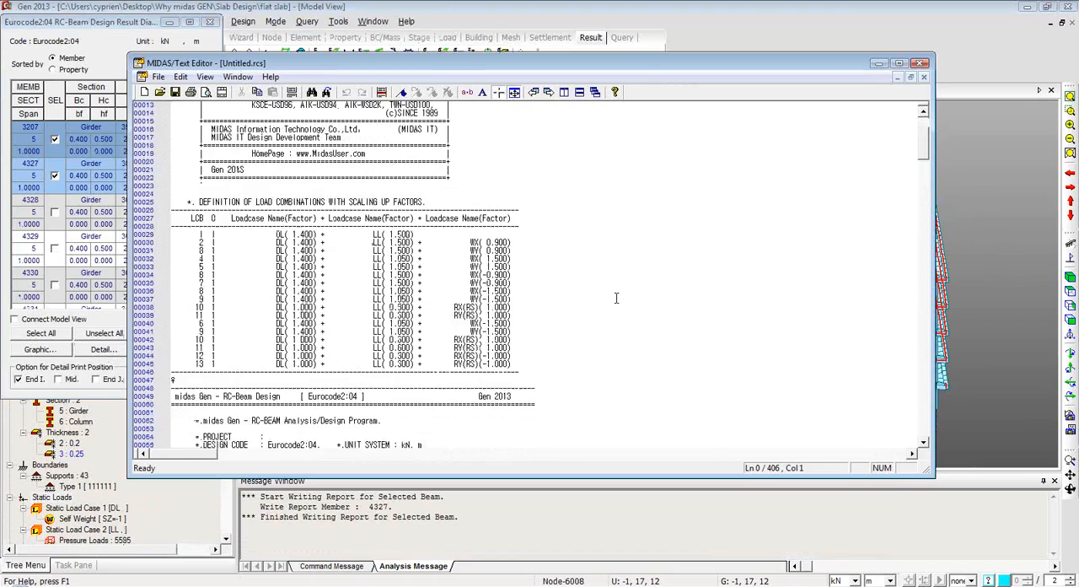
scroll(619, 292, down, 20)
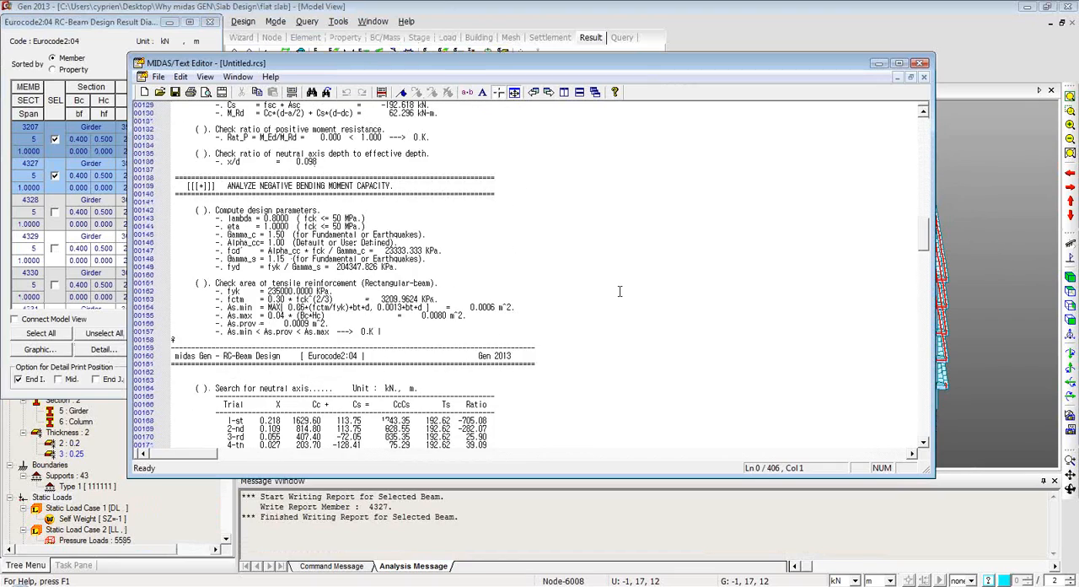
scroll(619, 292, down, 4)
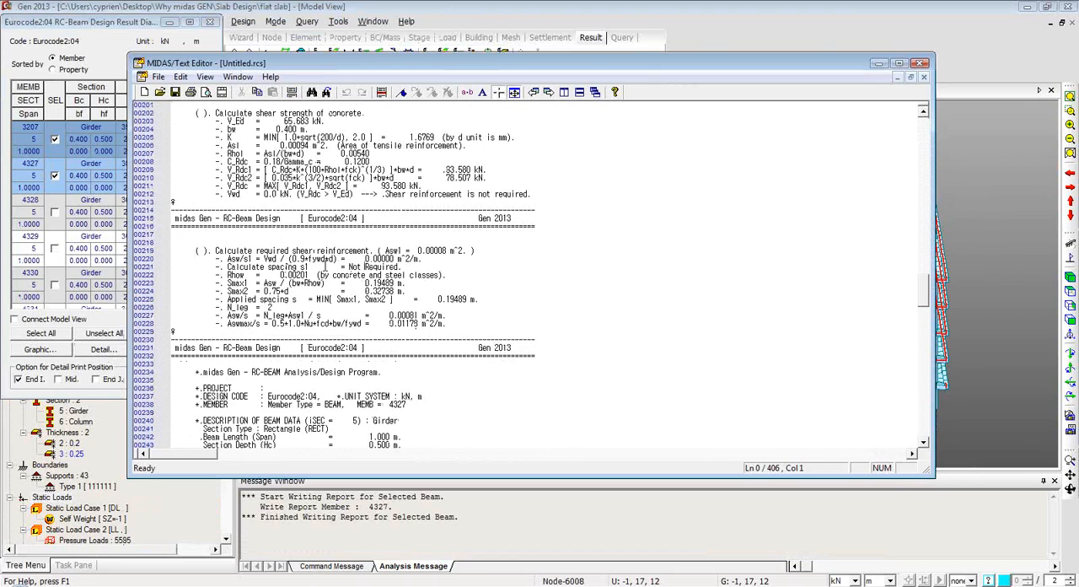
scroll(386, 162, down, 20)
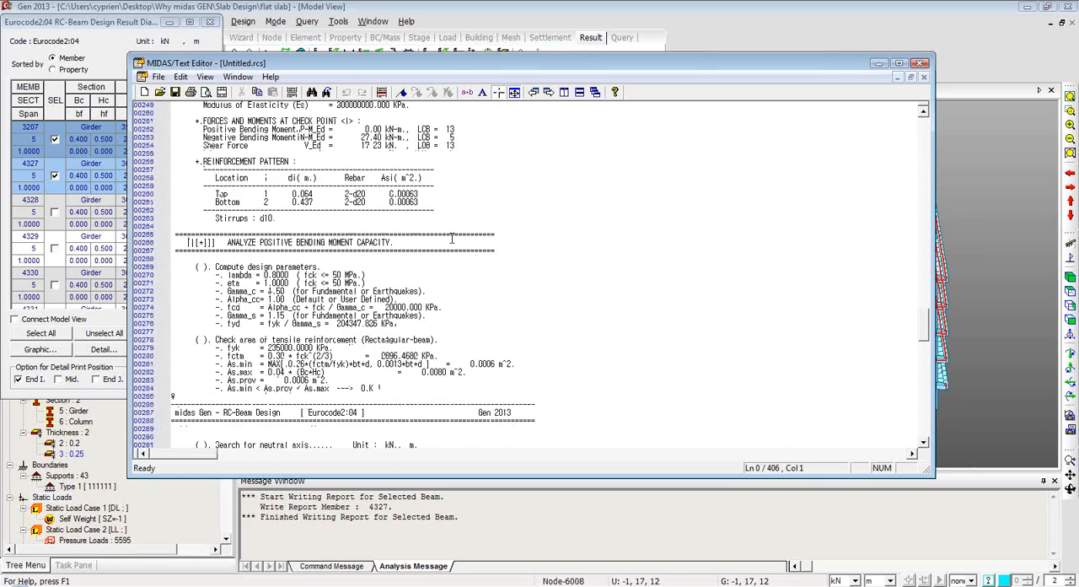
scroll(452, 239, down, 20)
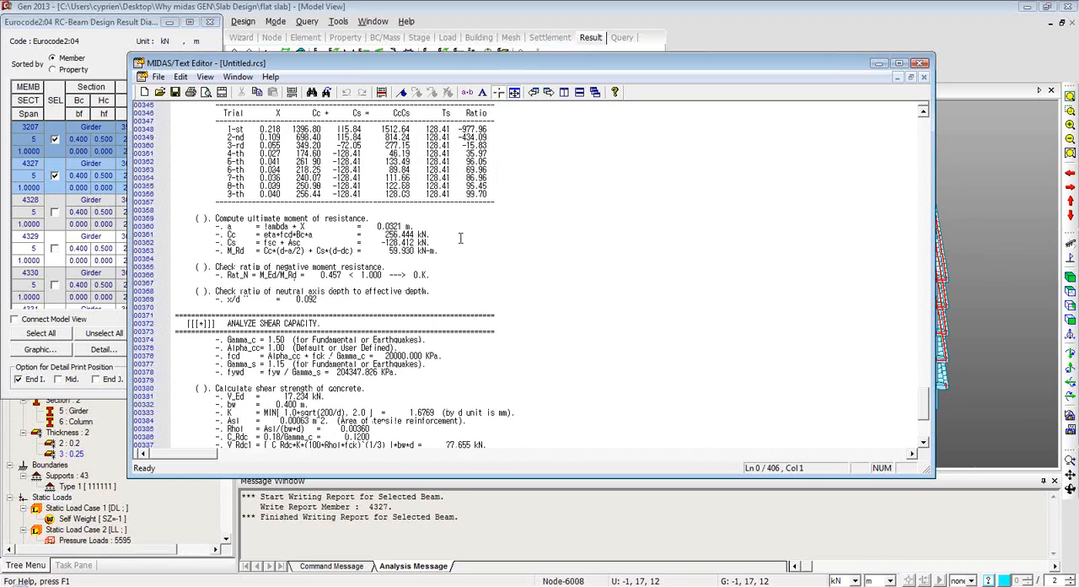
click(922, 64)
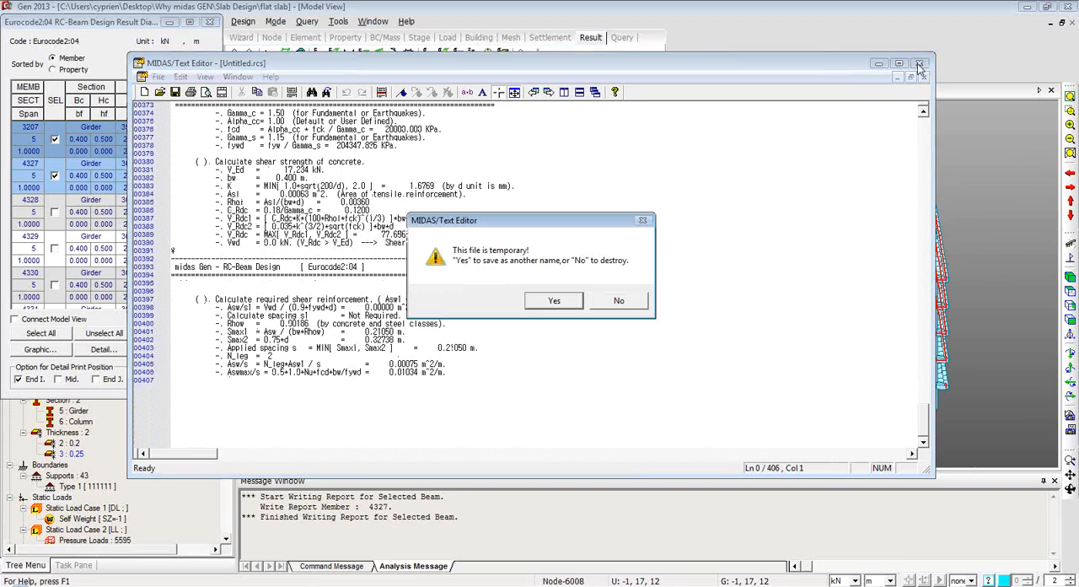
click(616, 302)
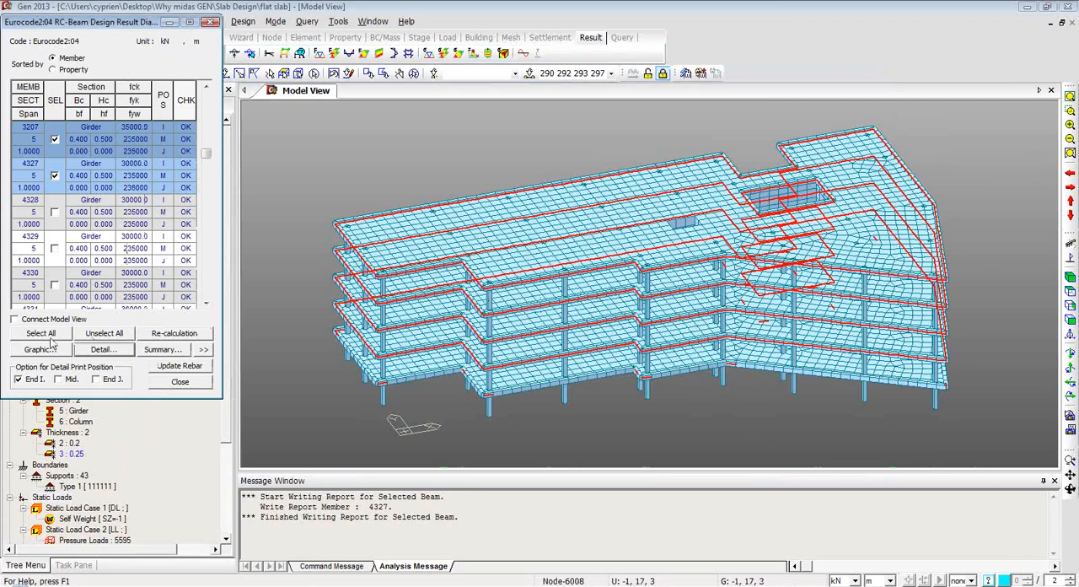
click(211, 22)
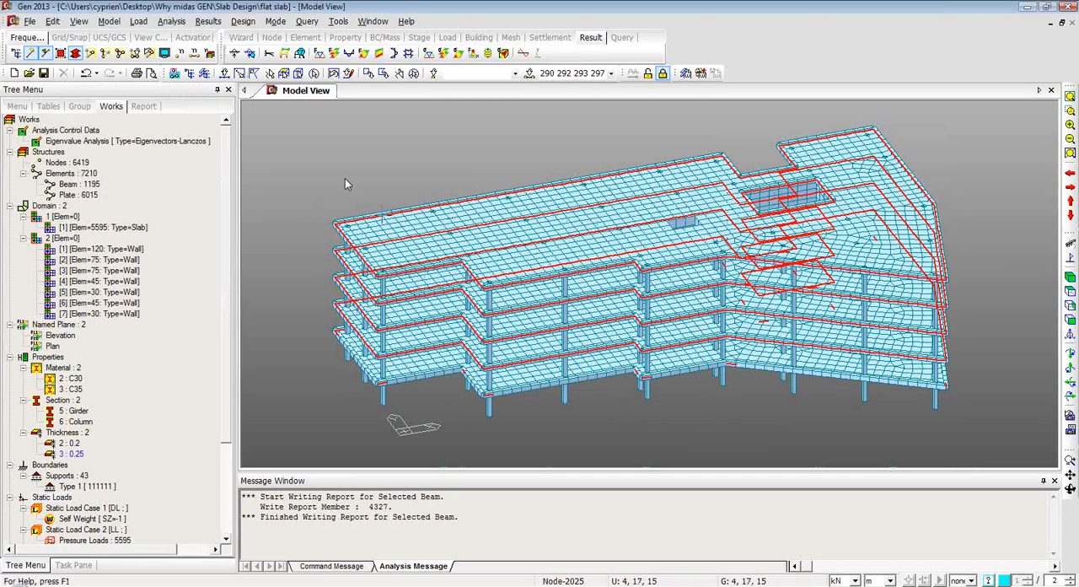
Activate only the Roof story together with the members below it.
click(1070, 306)
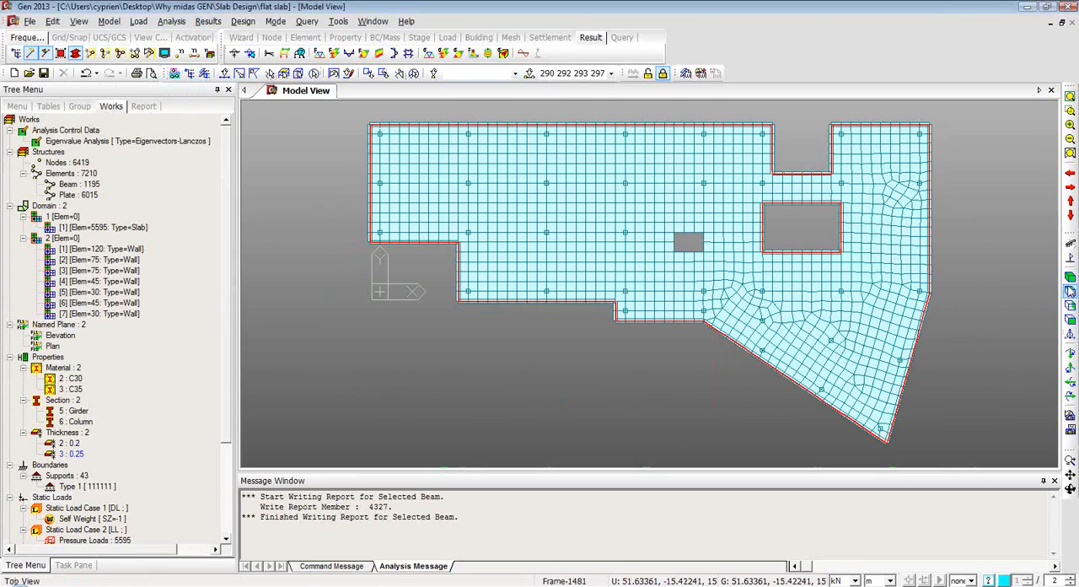
click(1069, 319)
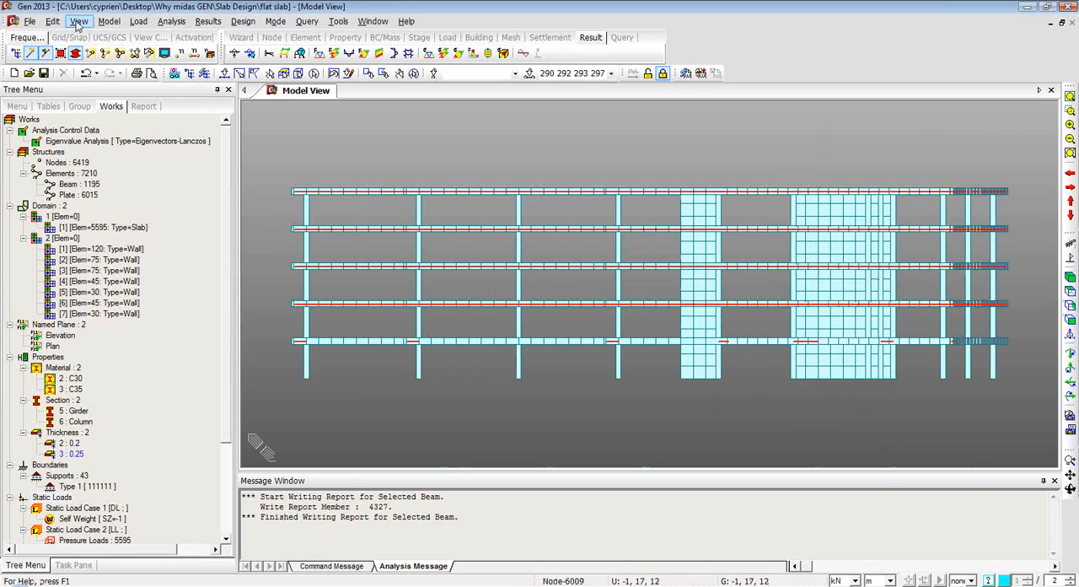
click(135, 53)
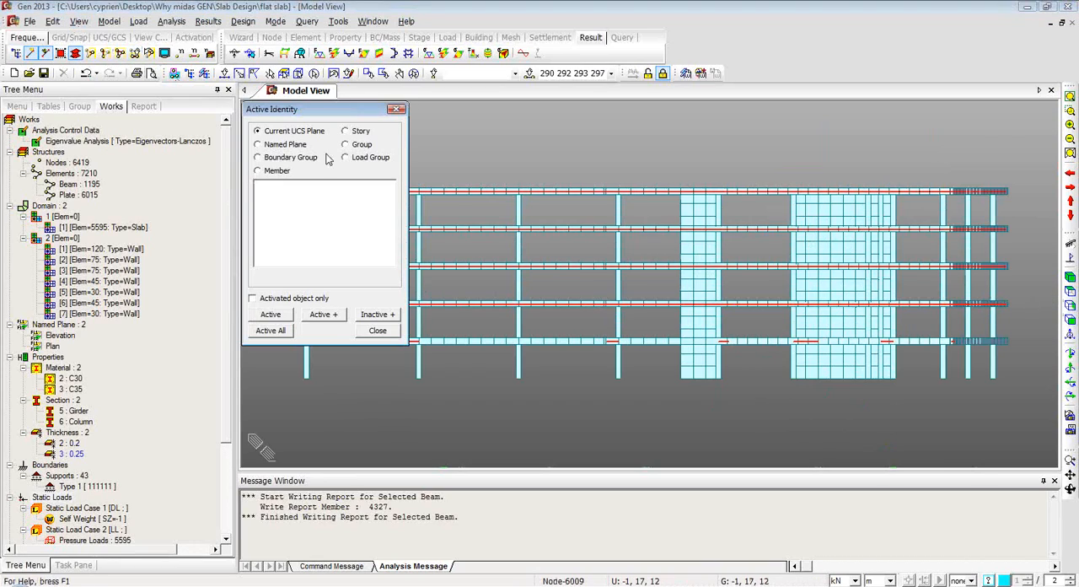
click(345, 132)
click(262, 230)
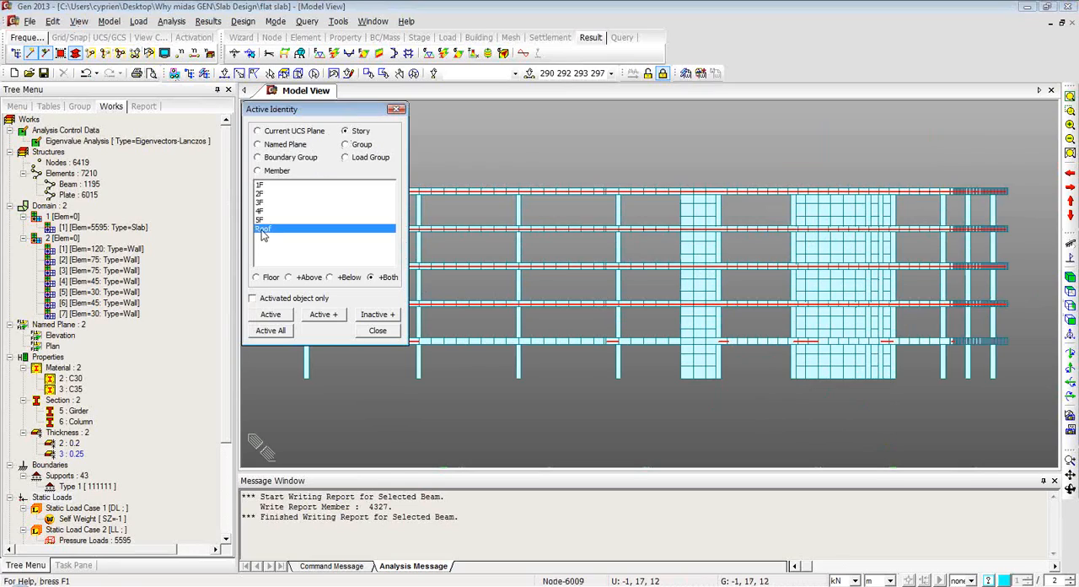
click(329, 314)
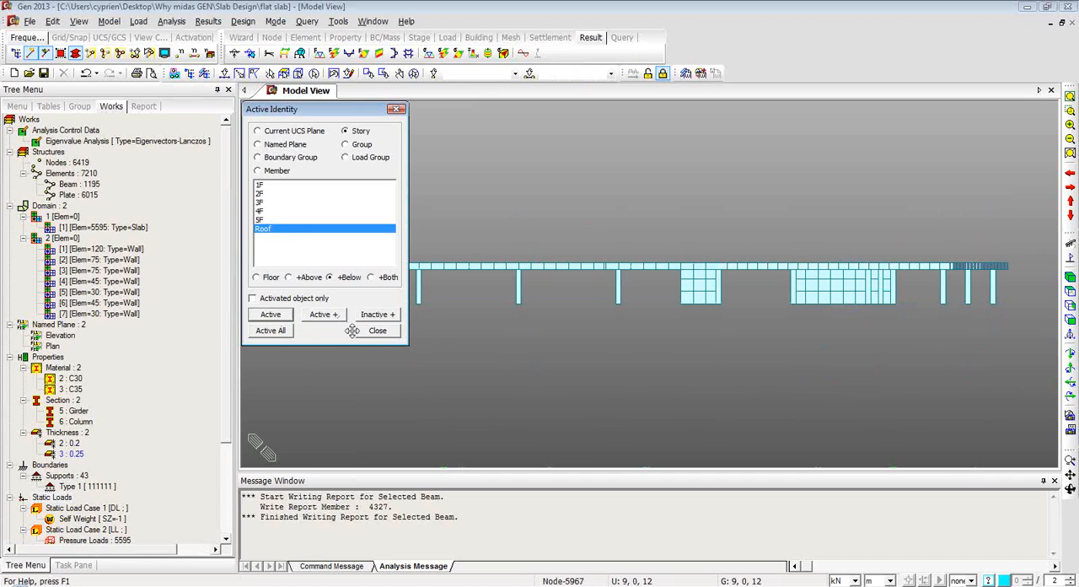
click(390, 331)
Run the meshed slab flexural design for ALL COMBINATION, with the Rebar result displayed as a contour on the roof slab.
ctrl+middle_drag(588, 298, 617, 328)
click(248, 23)
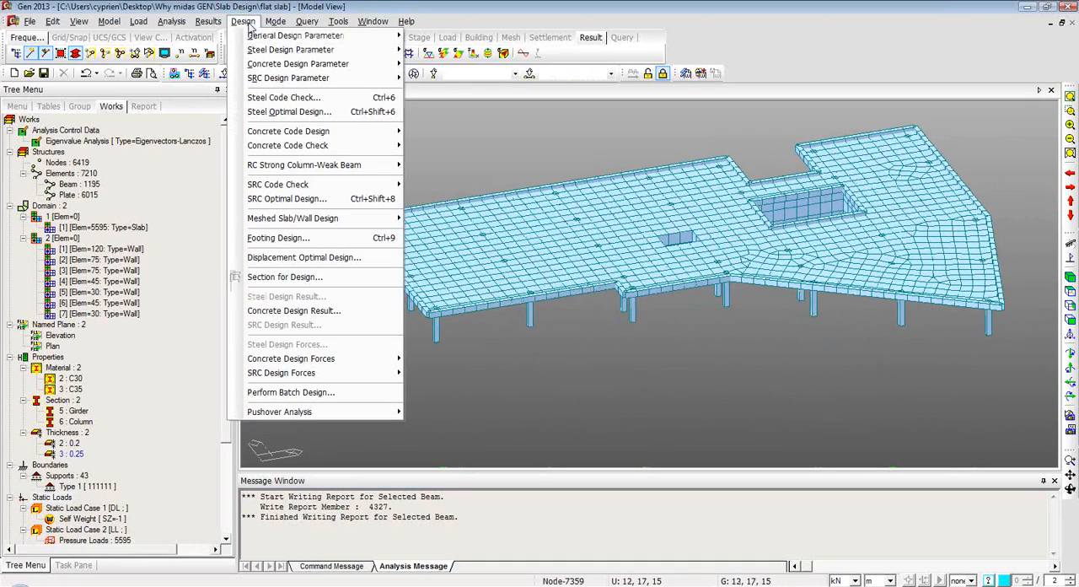
mouse_move(305, 222)
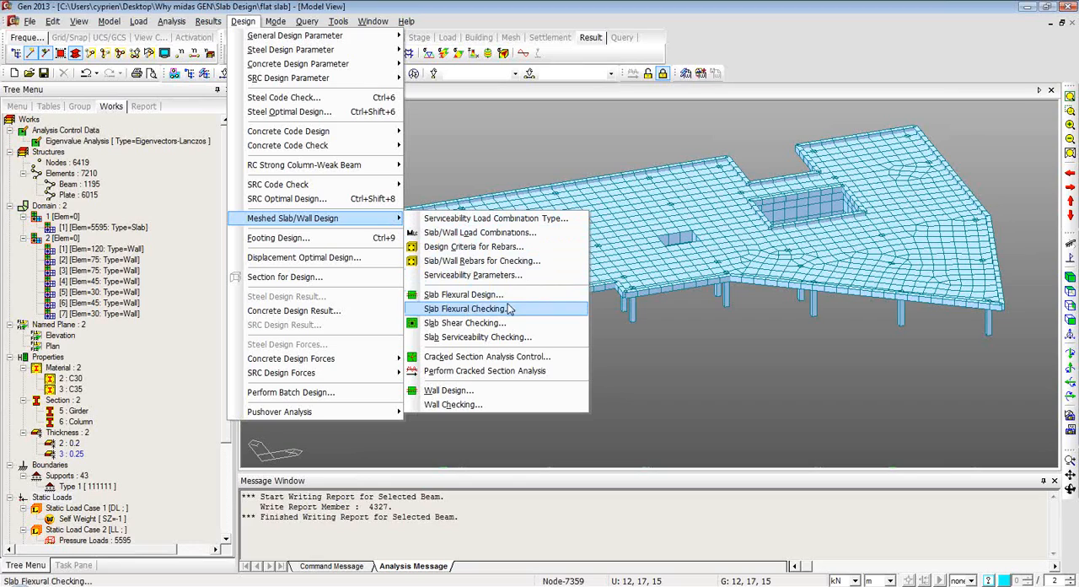
click(463, 294)
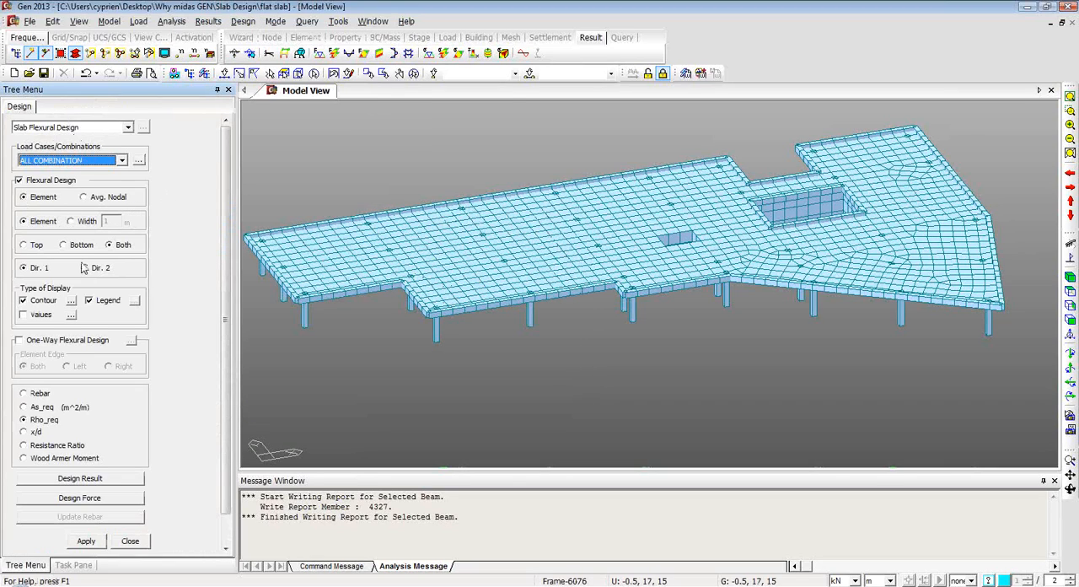
click(24, 395)
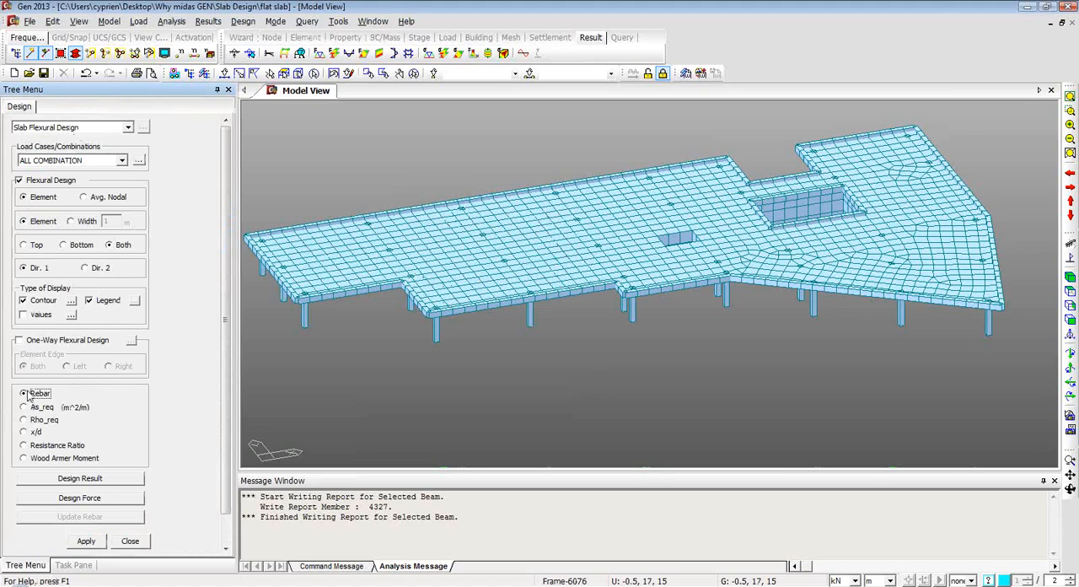
click(86, 540)
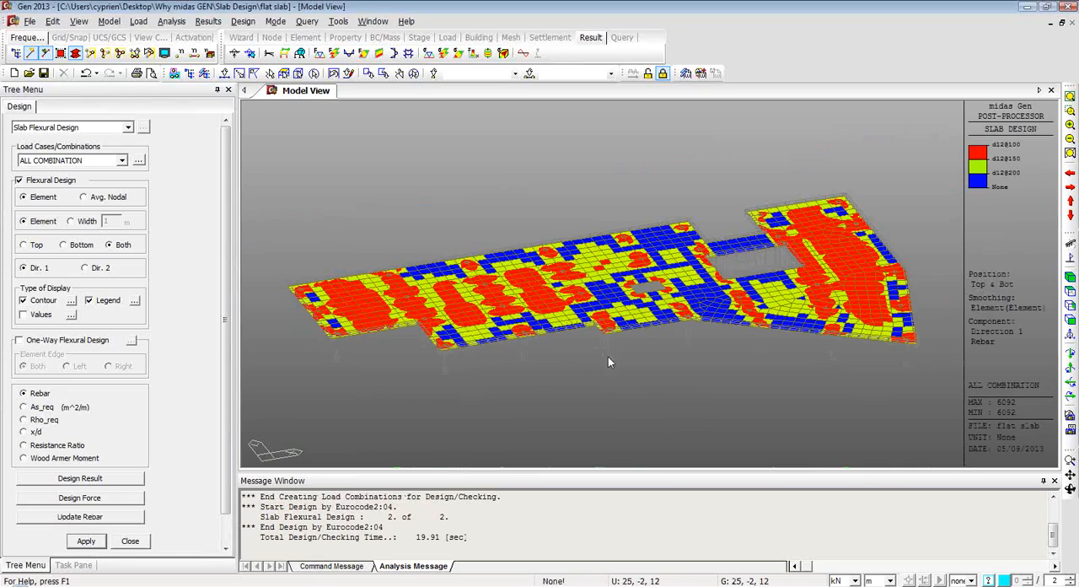
ctrl+middle_drag(613, 361, 658, 361)
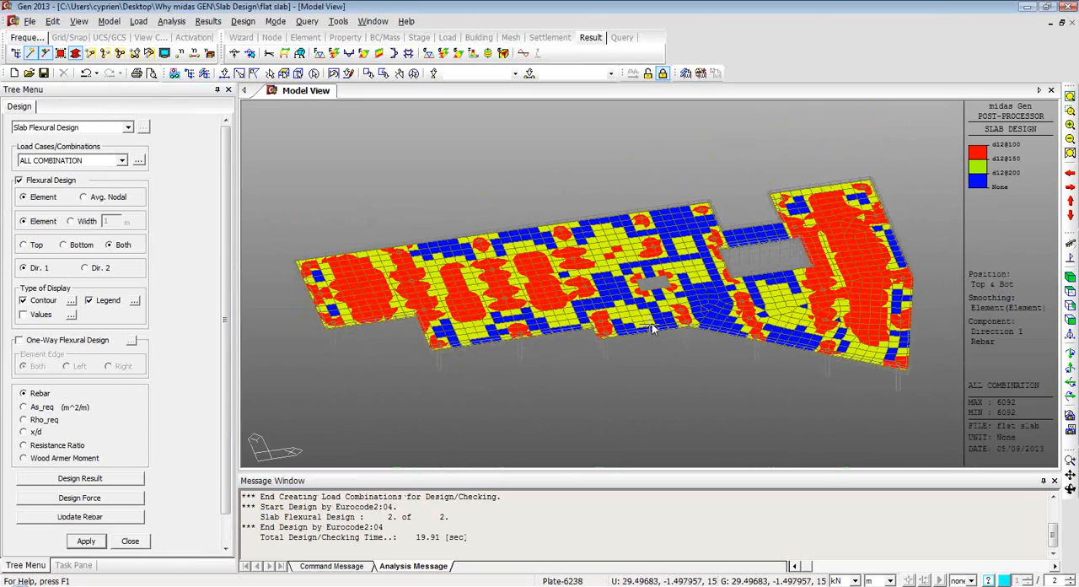
mouse_move(653, 328)
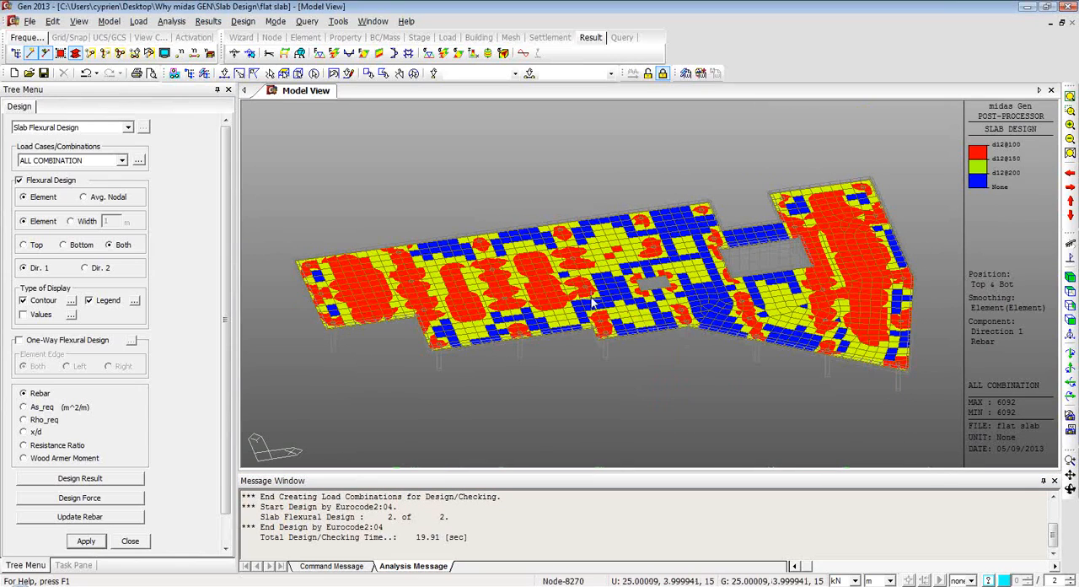
Display the Wood Armer Moment contour of the flexural design on the roof slab.
click(24, 459)
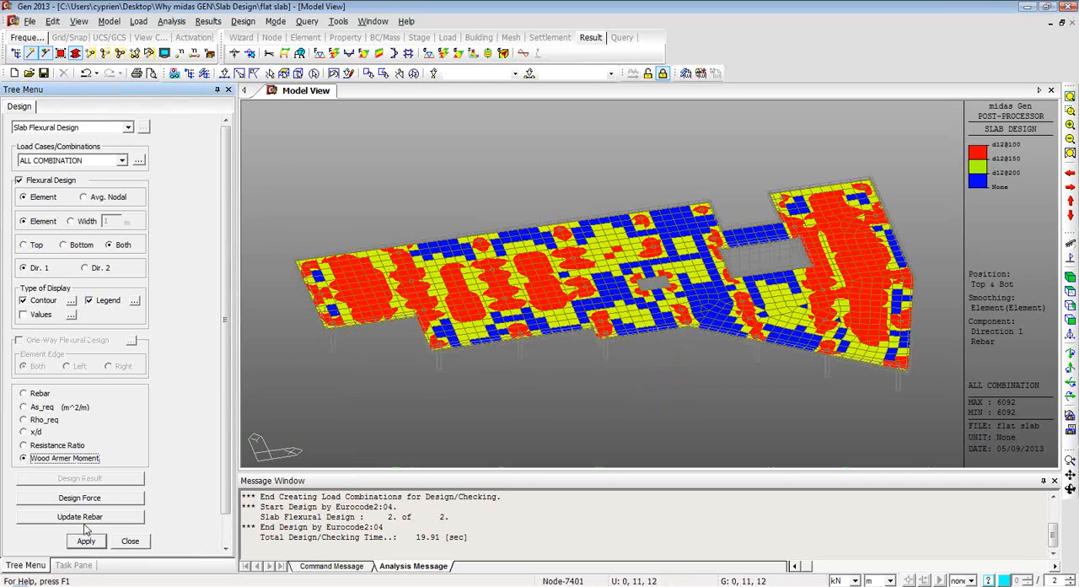
click(81, 542)
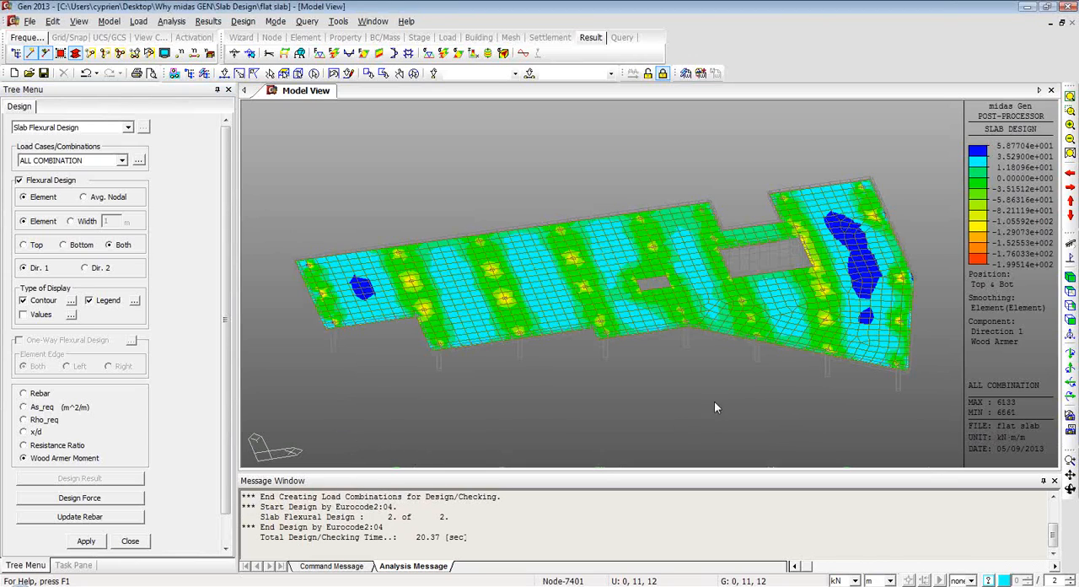
middle_drag(714, 402, 658, 396)
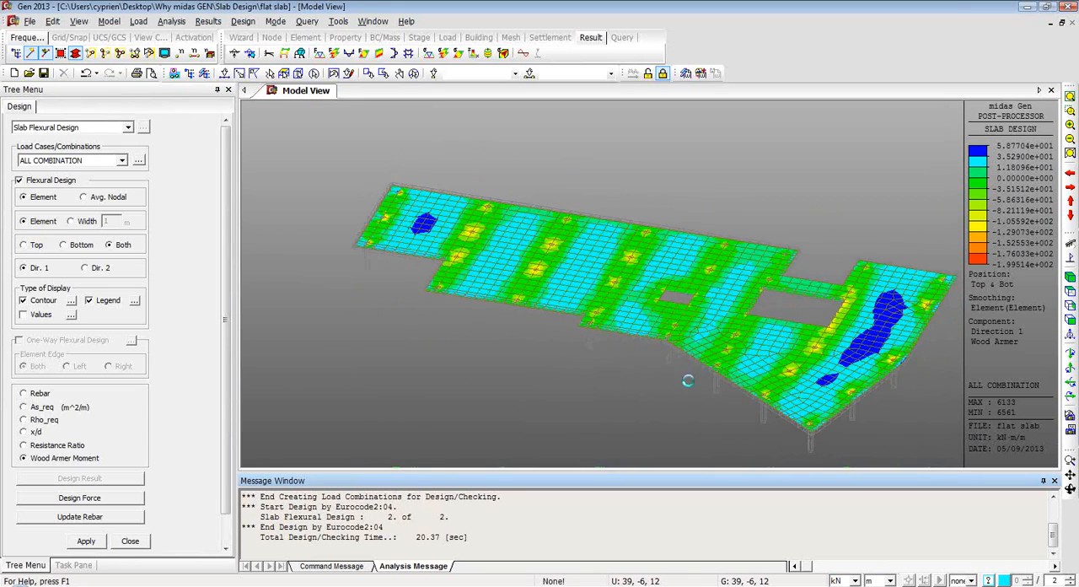
Review the Wood Armer design force table of the meshed slab, including the options for a block of selected rows, and close it.
click(85, 499)
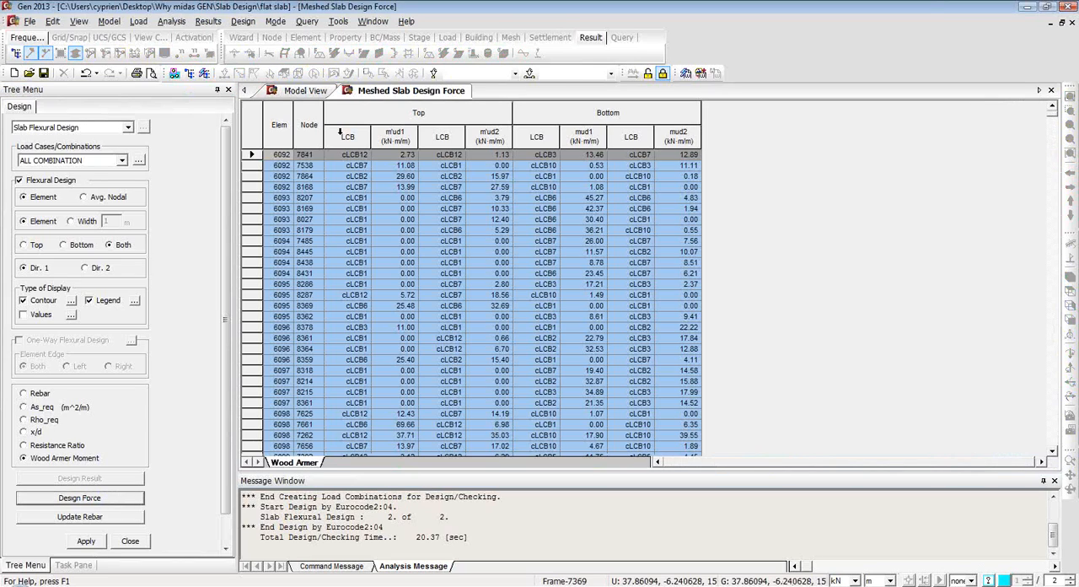
drag(264, 177, 283, 349)
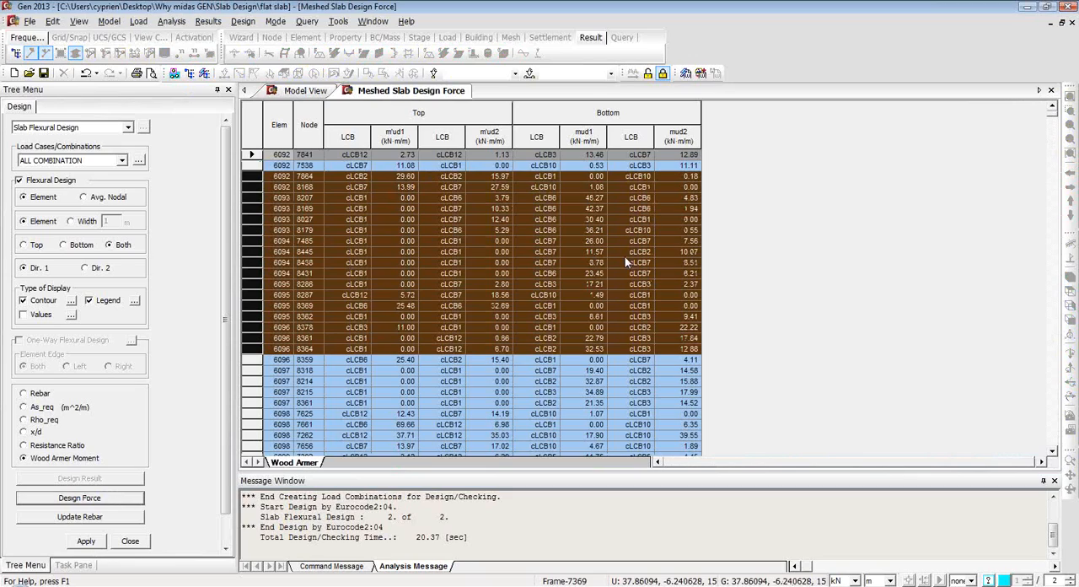
right_click(374, 197)
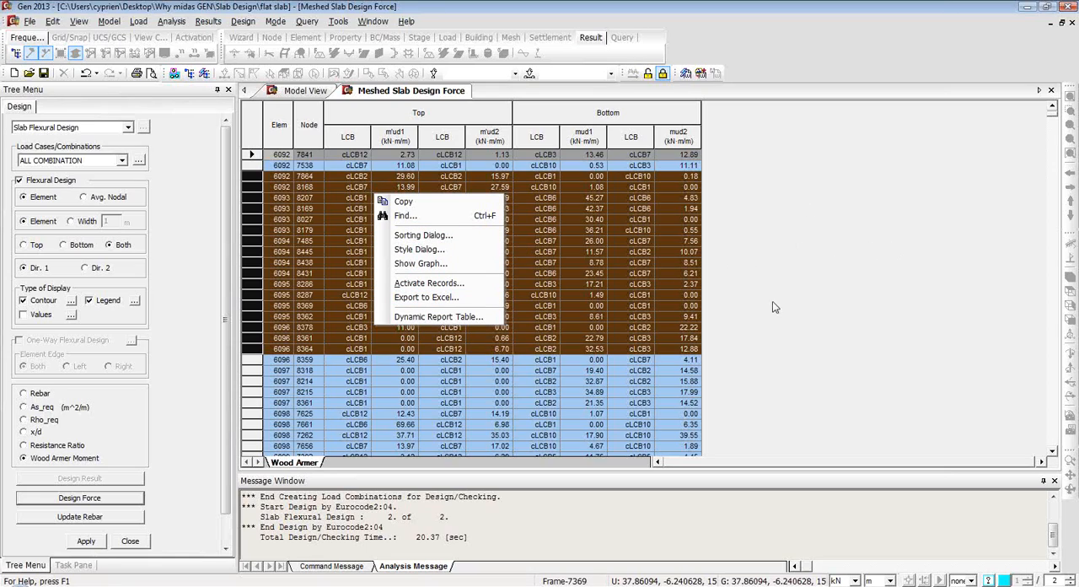
click(883, 218)
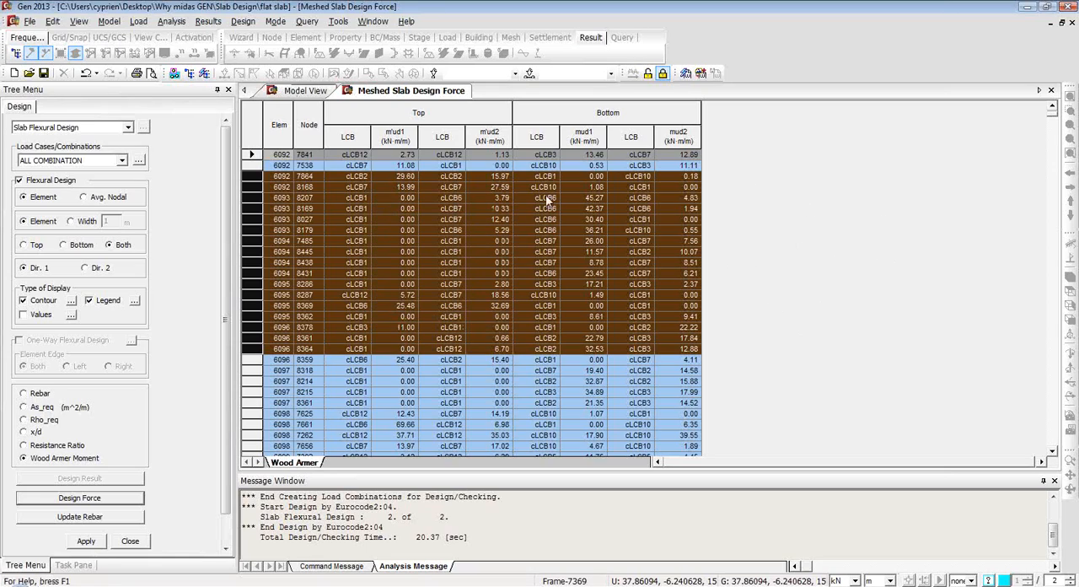
click(1051, 90)
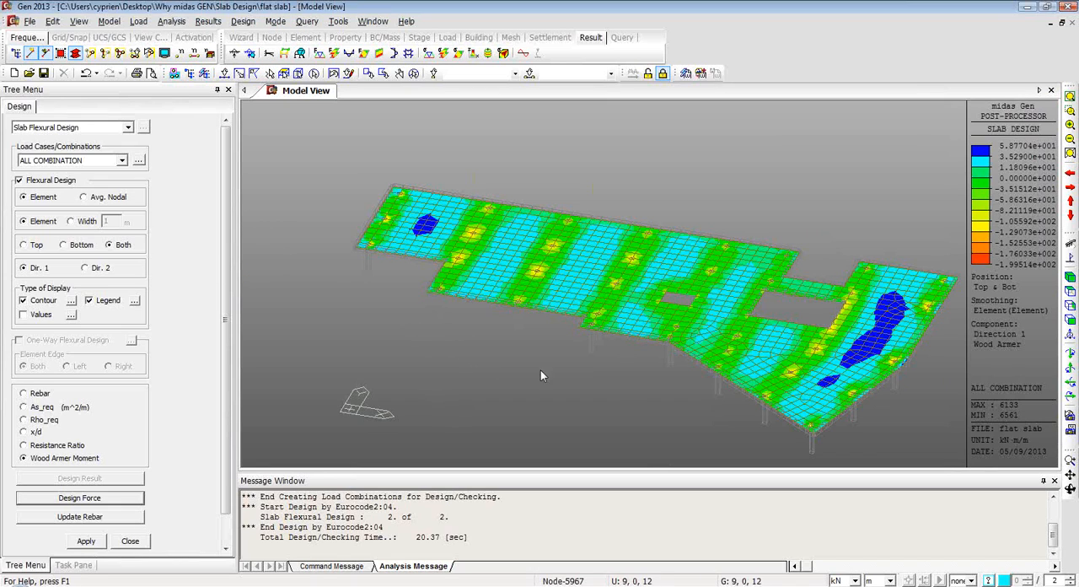
Run the slab punching shear check for ALL COMBINATION, based on Stress averaged by segment.
ctrl+middle_drag(577, 359, 581, 363)
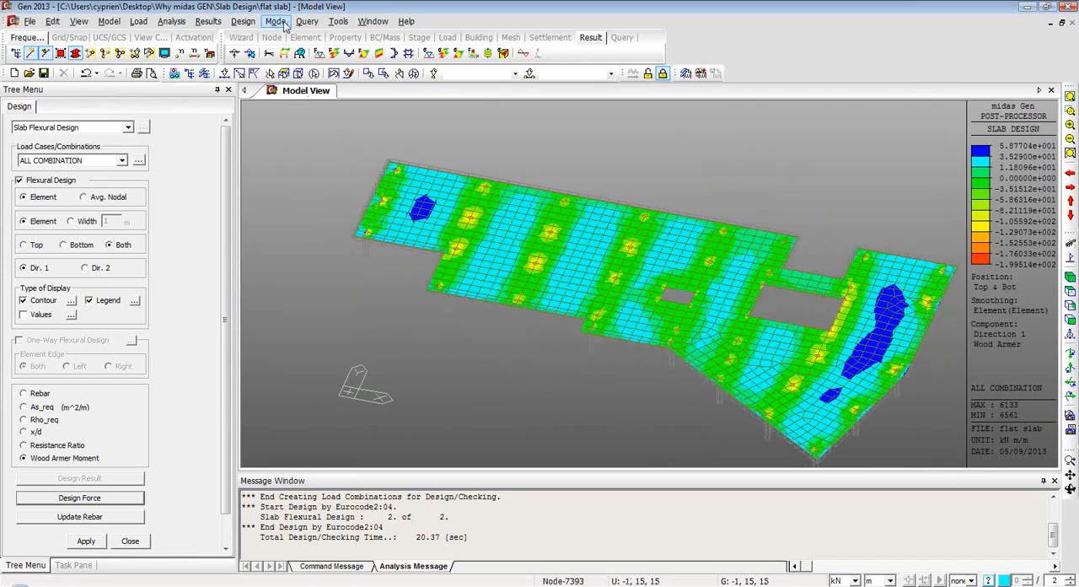
click(244, 21)
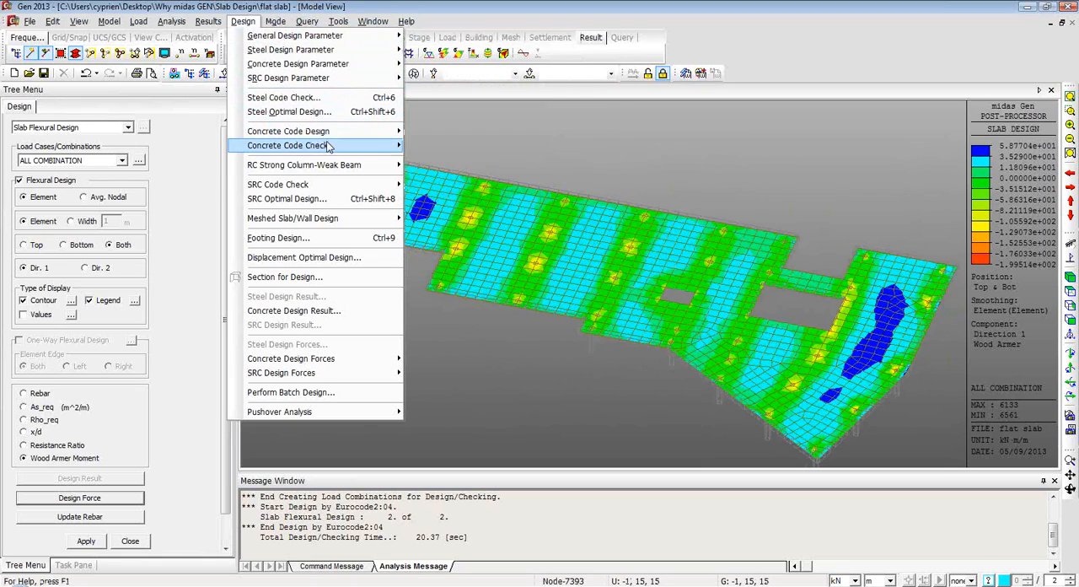
mouse_move(362, 221)
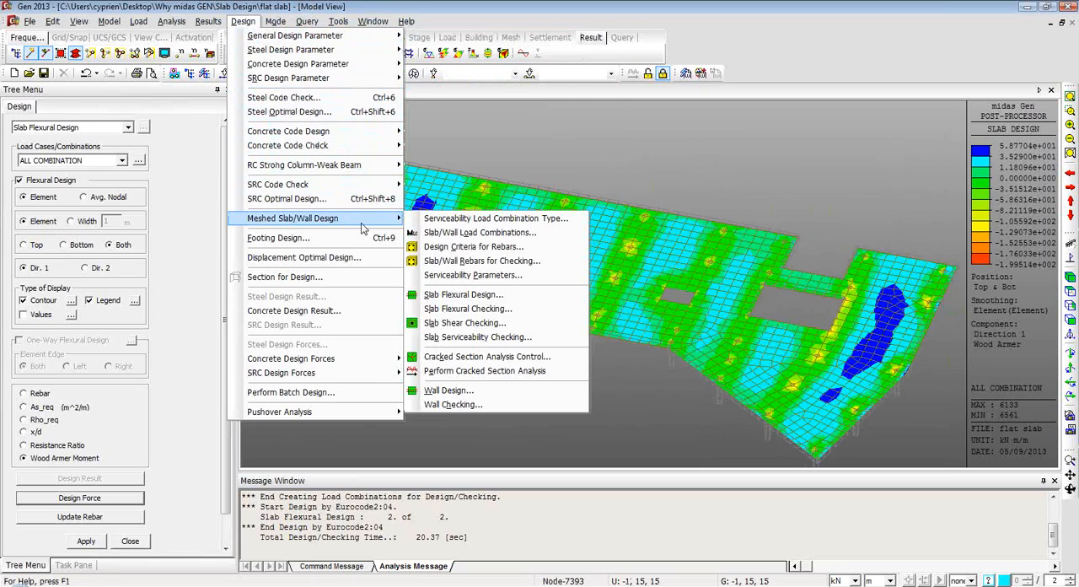
click(486, 327)
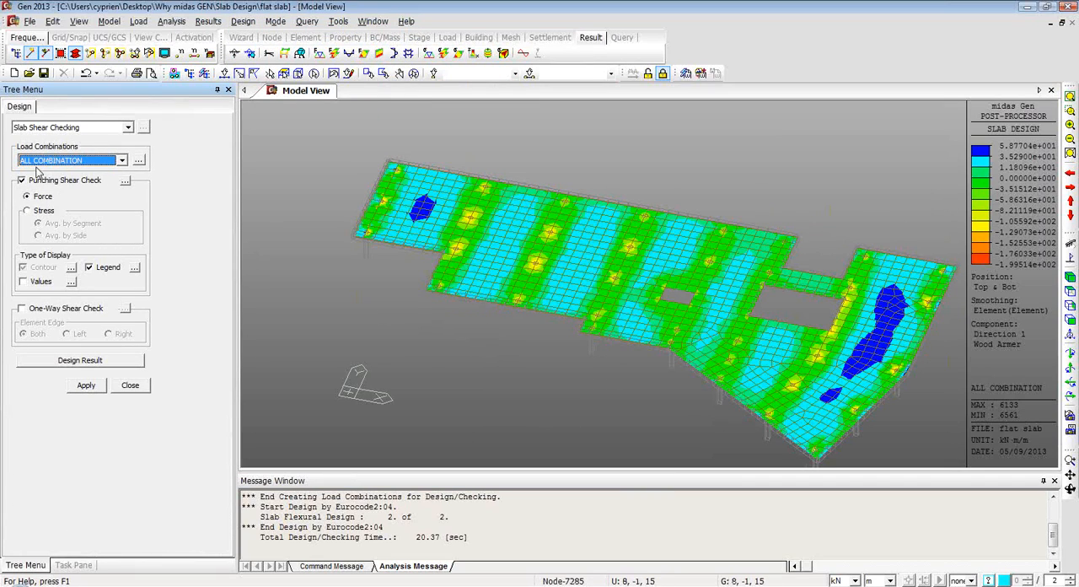
click(29, 212)
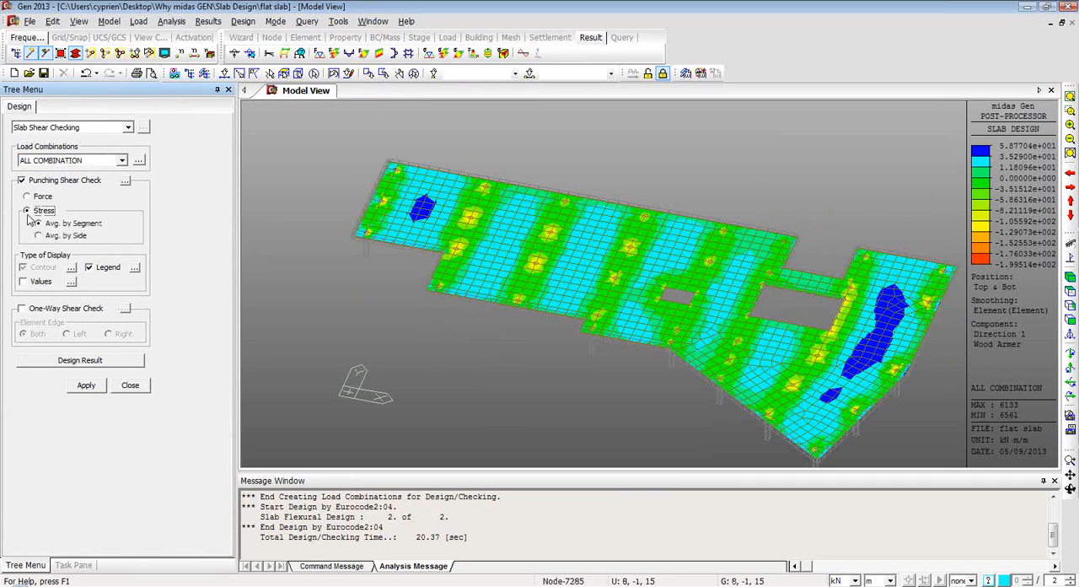
click(87, 388)
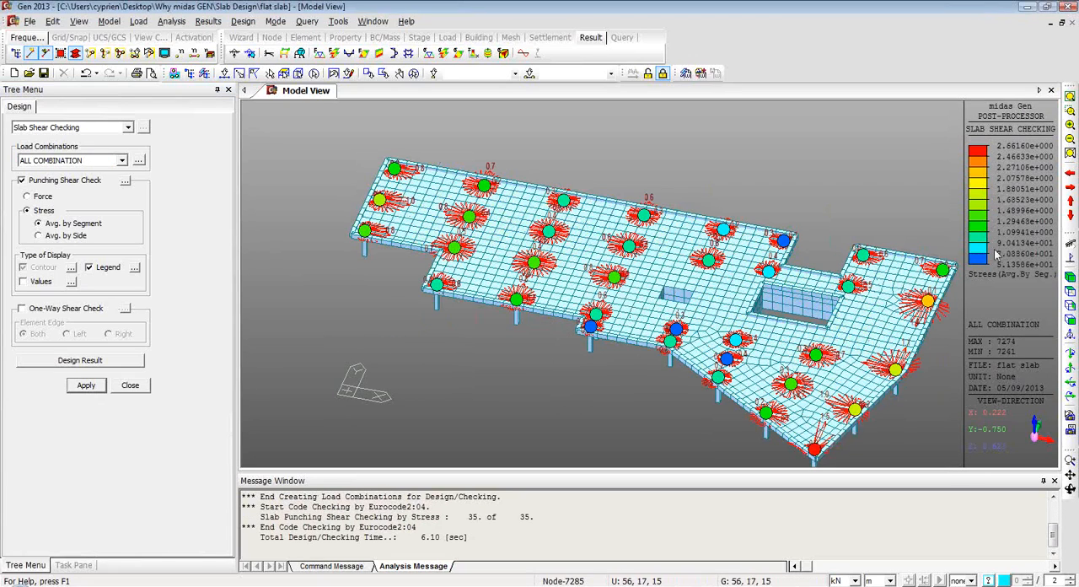
Examine the punching shear stress results around the roof slab's columns in plan, close up and in isometric view.
click(1071, 292)
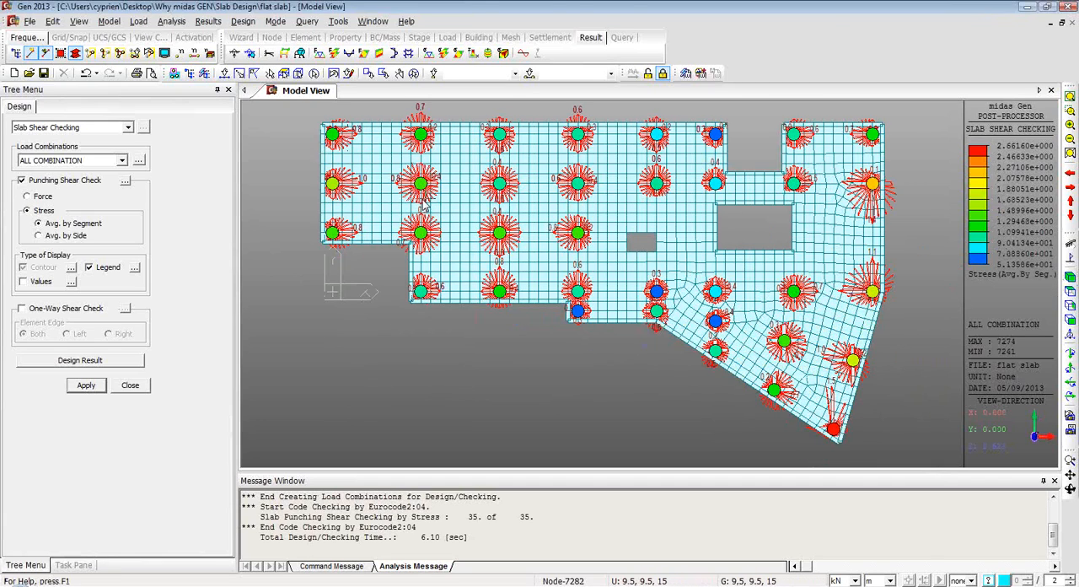
scroll(420, 205, up, 1)
scroll(421, 204, up, 5)
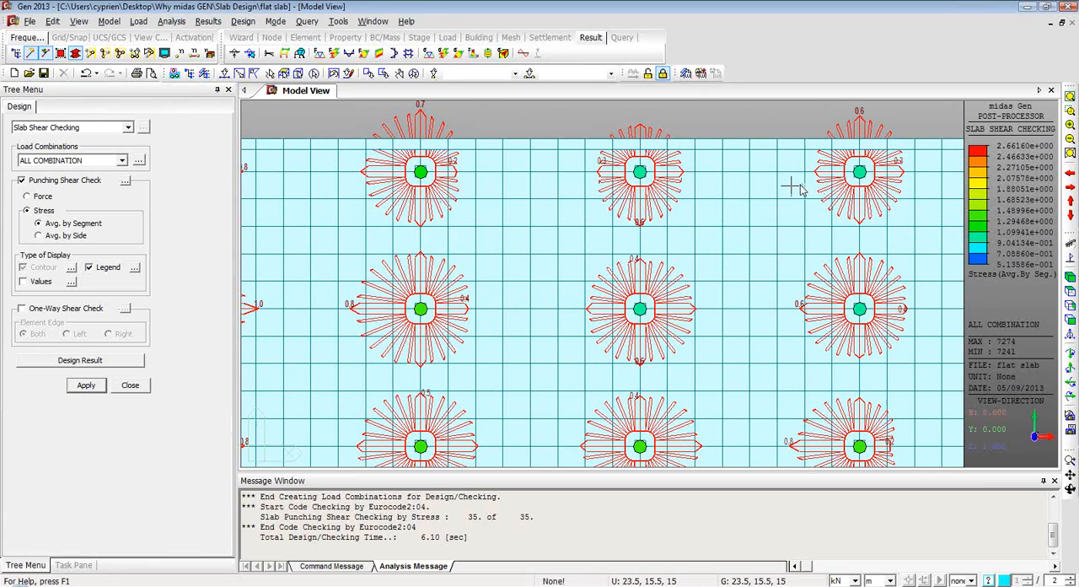
ctrl+middle_drag(715, 175, 731, 181)
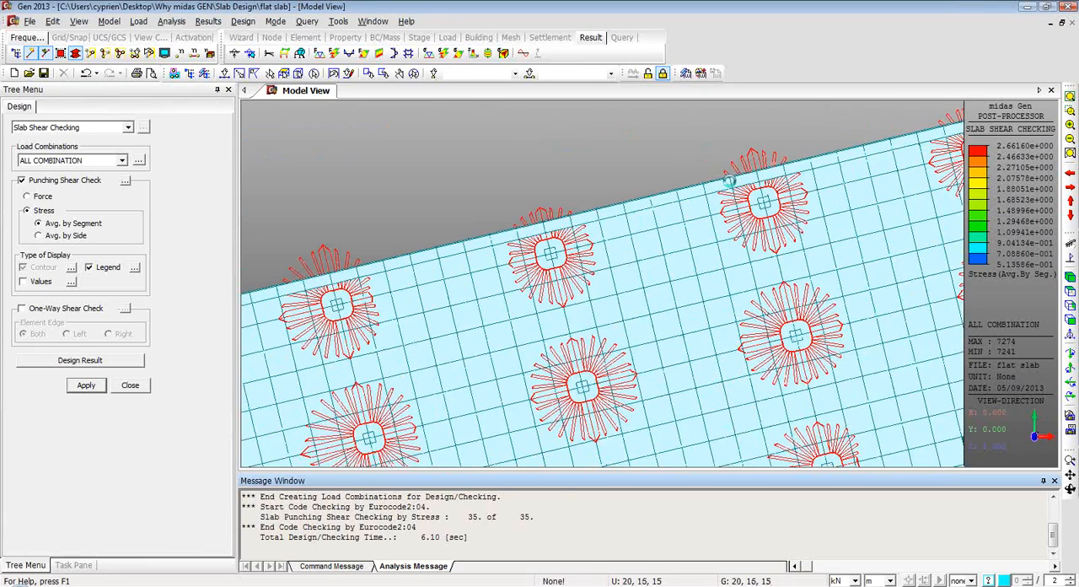
scroll(702, 228, down, 2)
scroll(702, 230, down, 5)
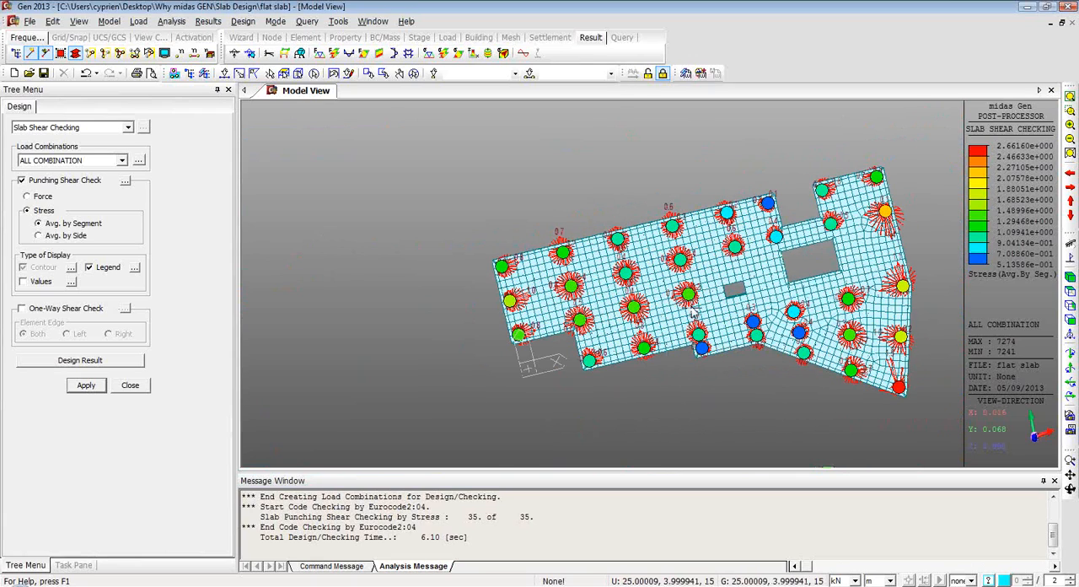
scroll(666, 293, up, 3)
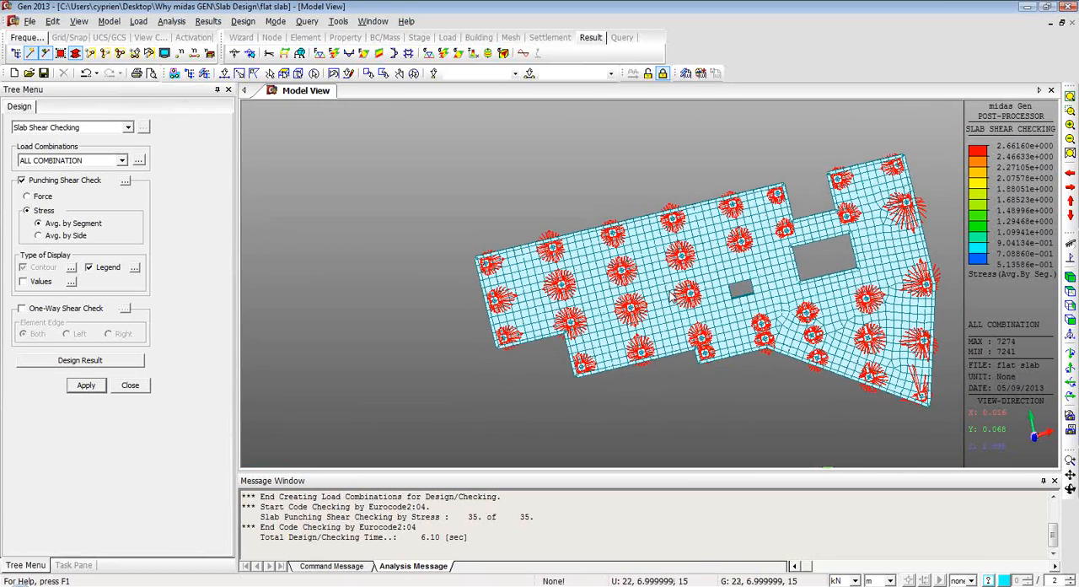
scroll(674, 294, up, 2)
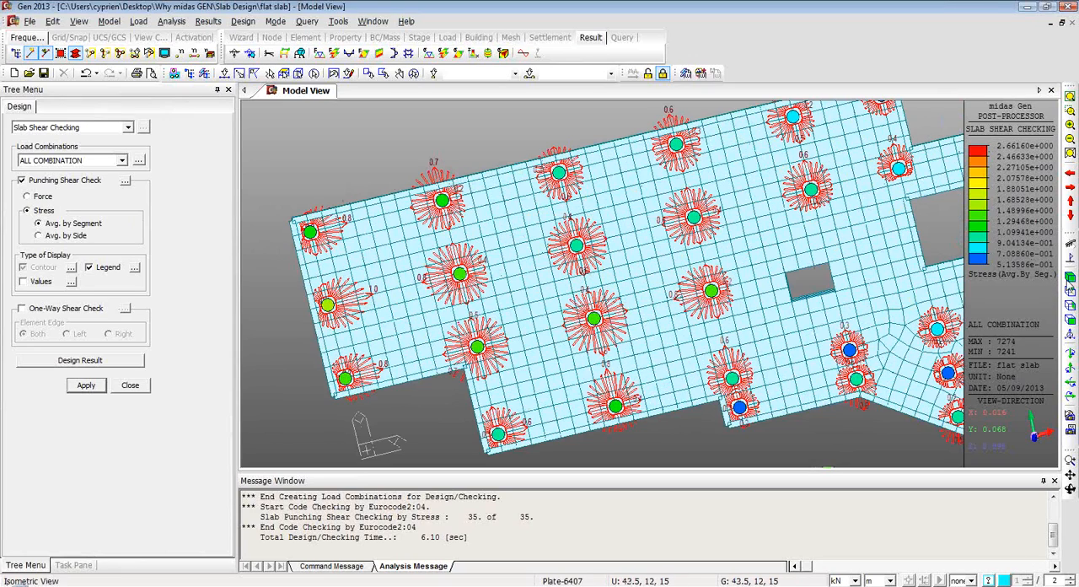
click(1071, 287)
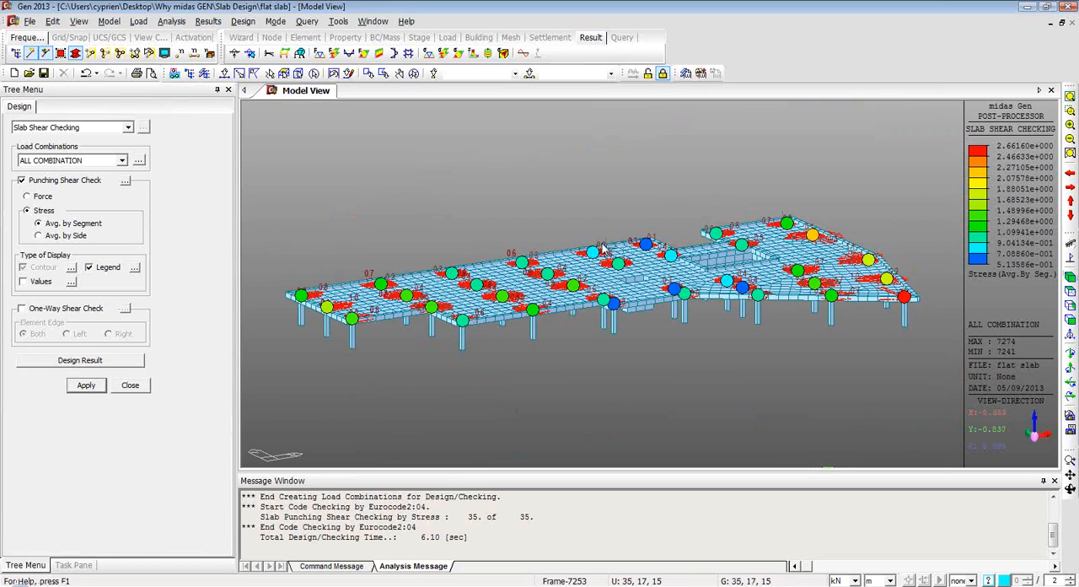
Close the flat slab project and switch to the Why midas Gen presentation.
click(29, 22)
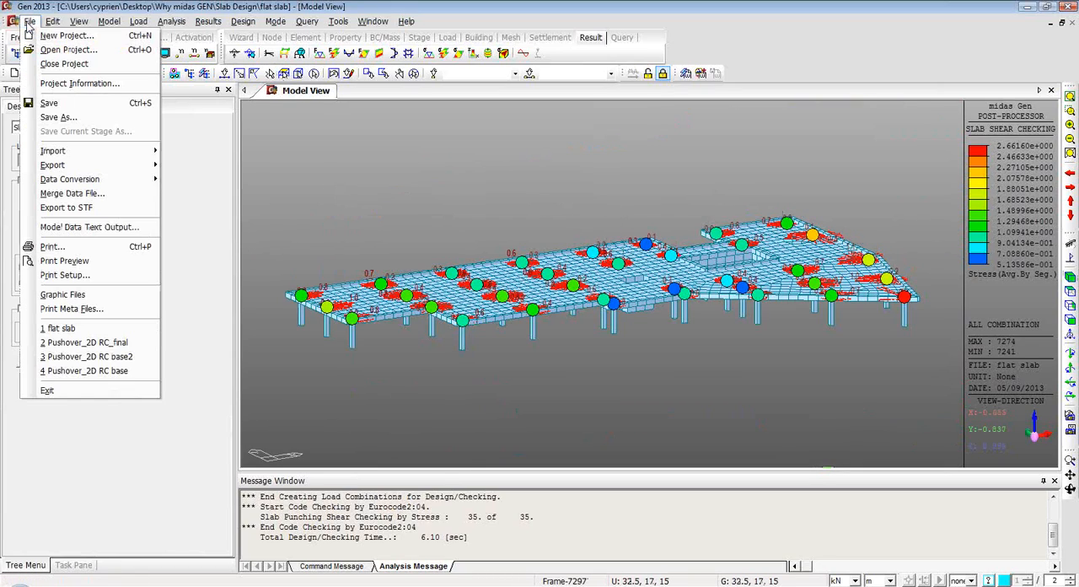
click(60, 65)
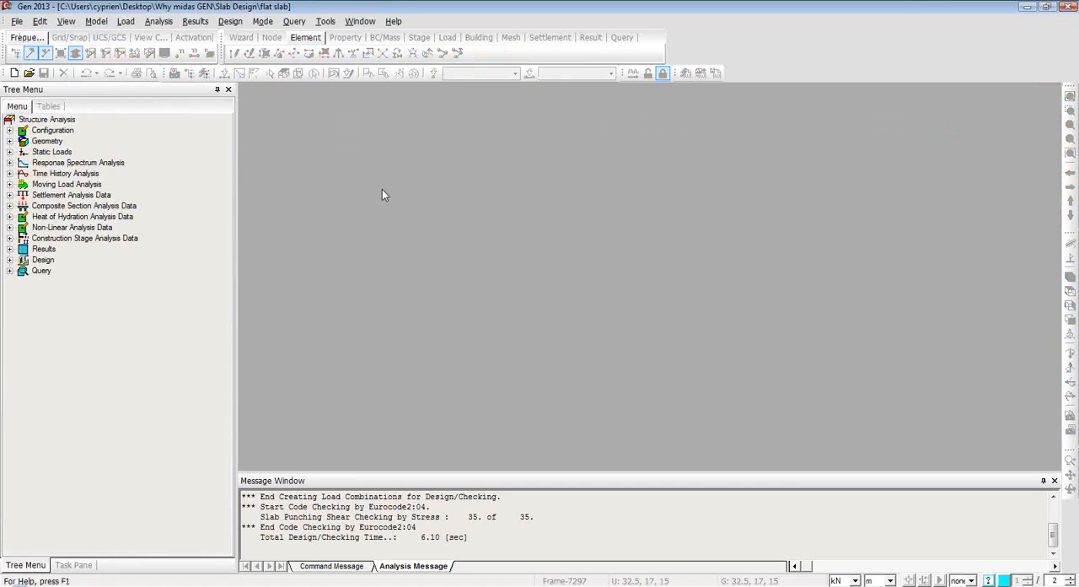
key(alt+Tab)
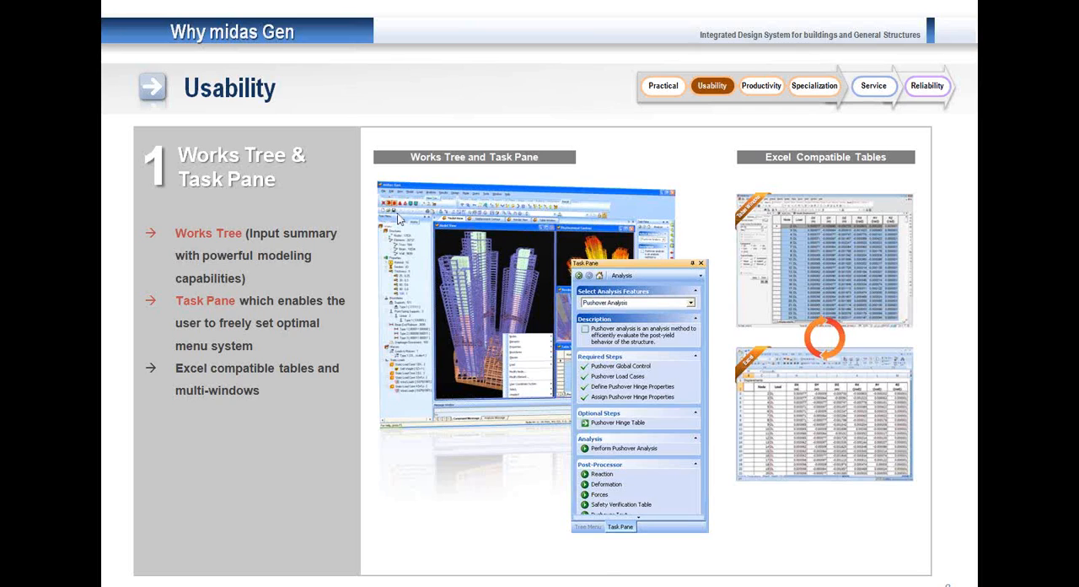
click(397, 215)
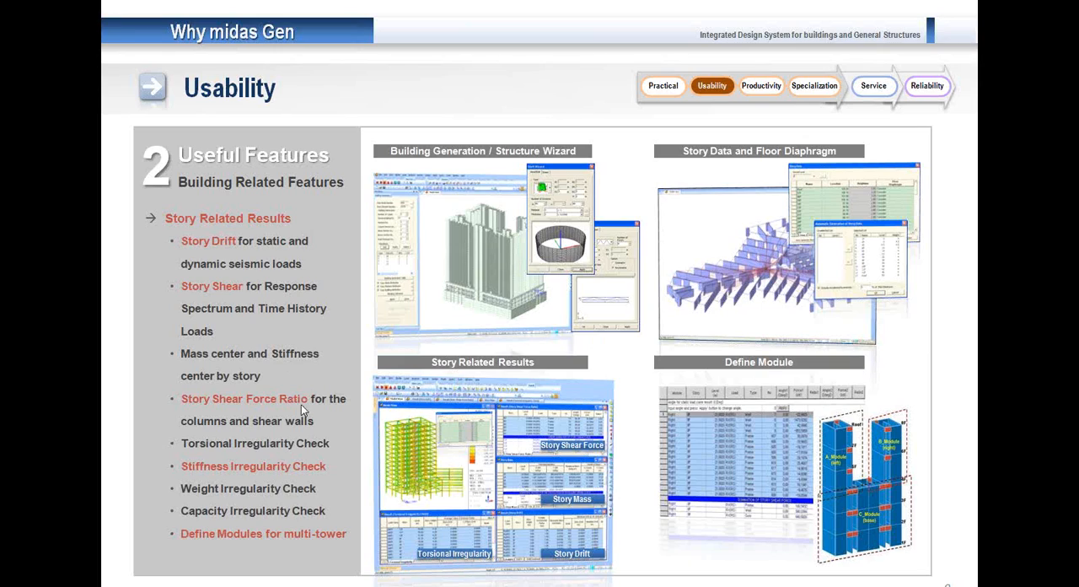
click(251, 374)
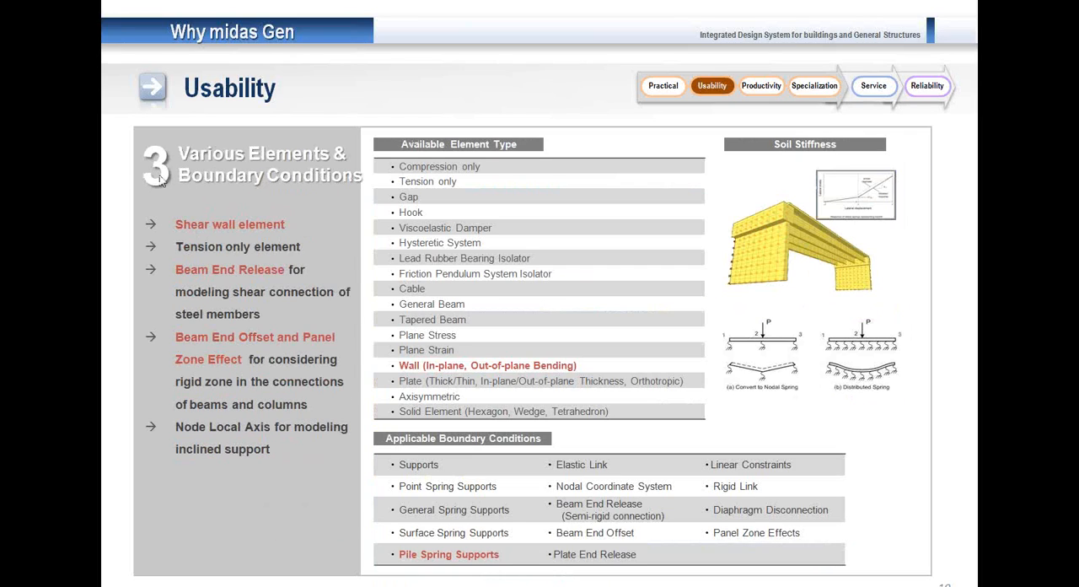
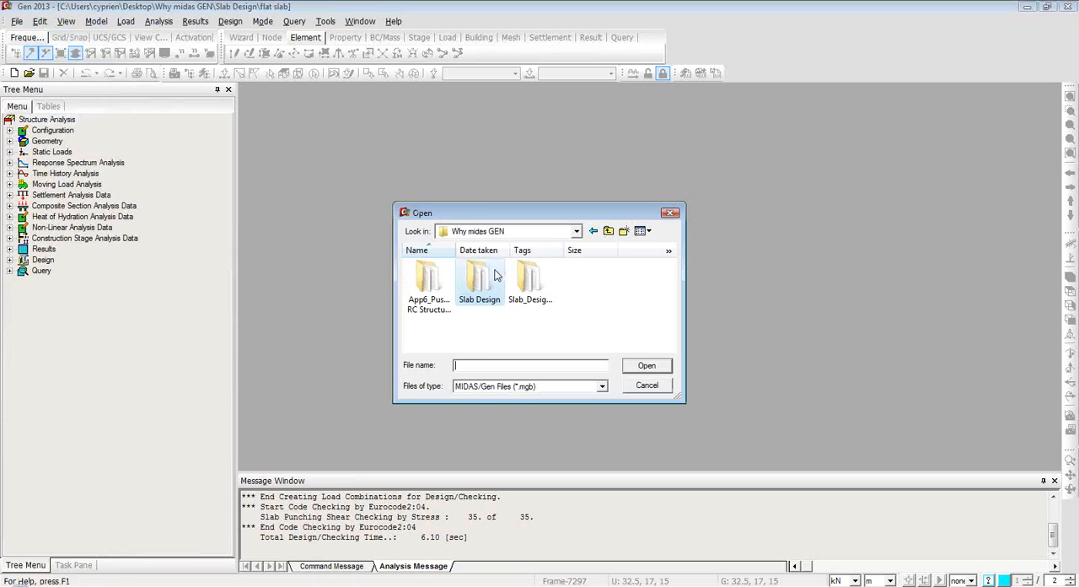
Open Pushover_2D RC base2 from the App6_Pushover_2D RC Structure (1) folder, show it in front view and list its element types and materials.
double_click(440, 287)
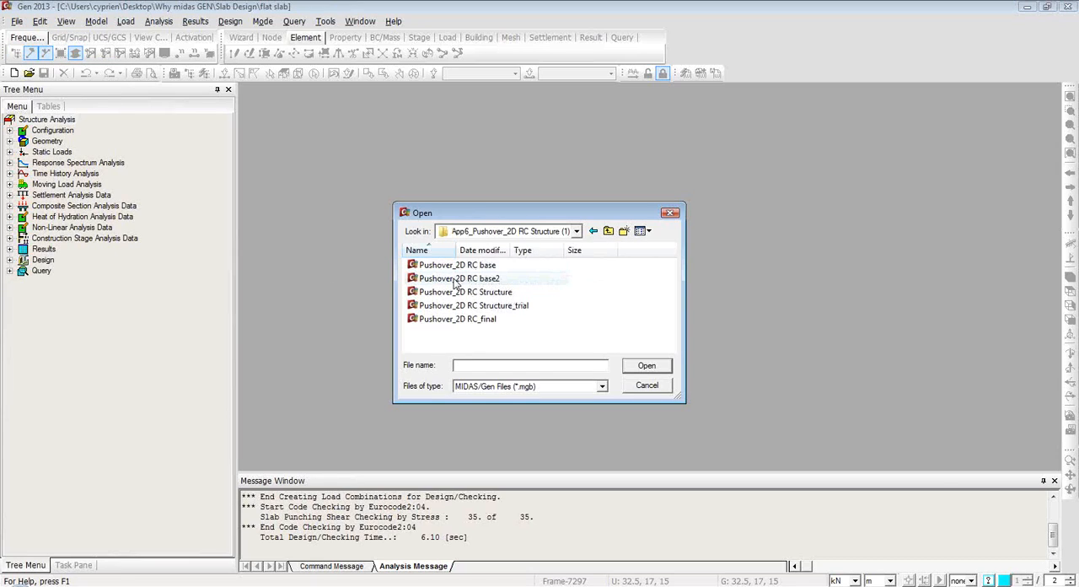
click(461, 282)
click(649, 368)
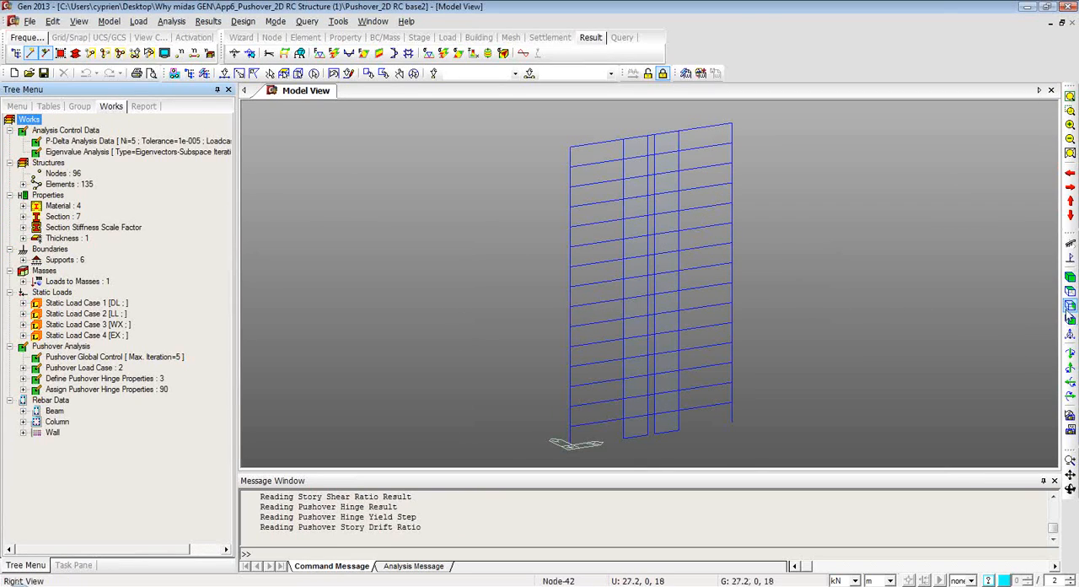
click(1069, 321)
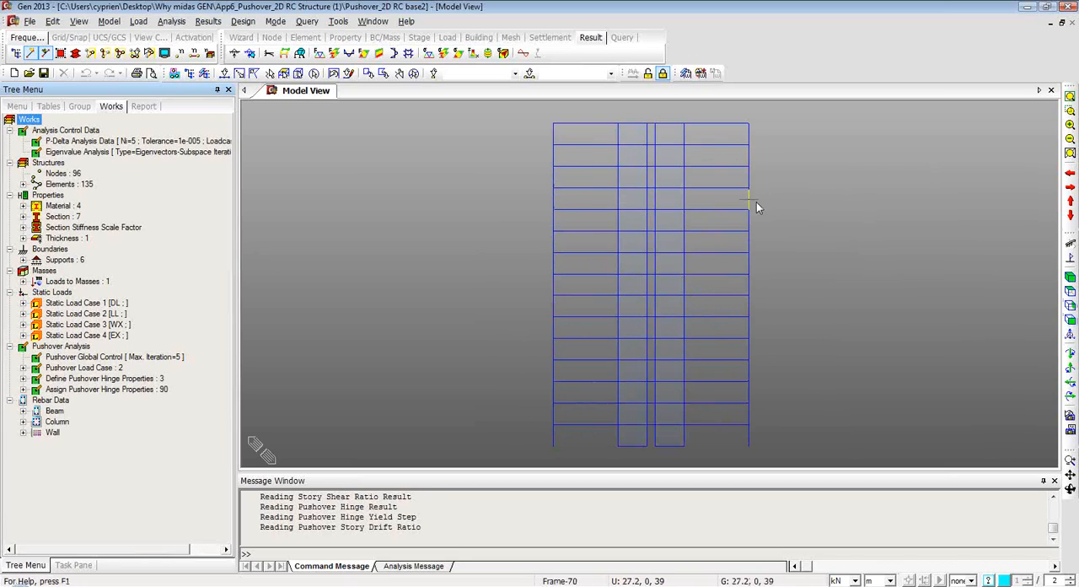
click(23, 184)
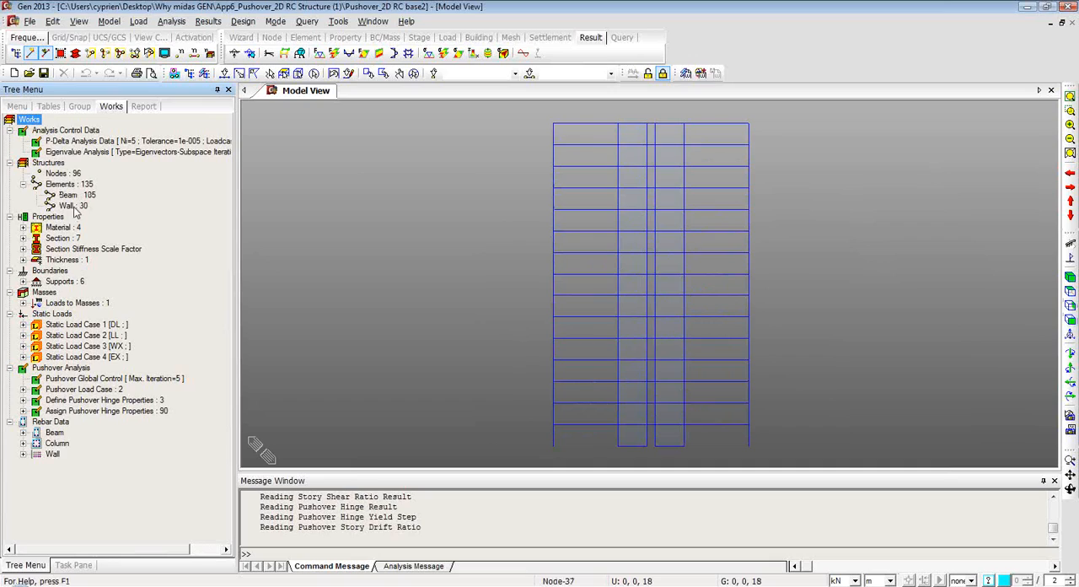
click(23, 227)
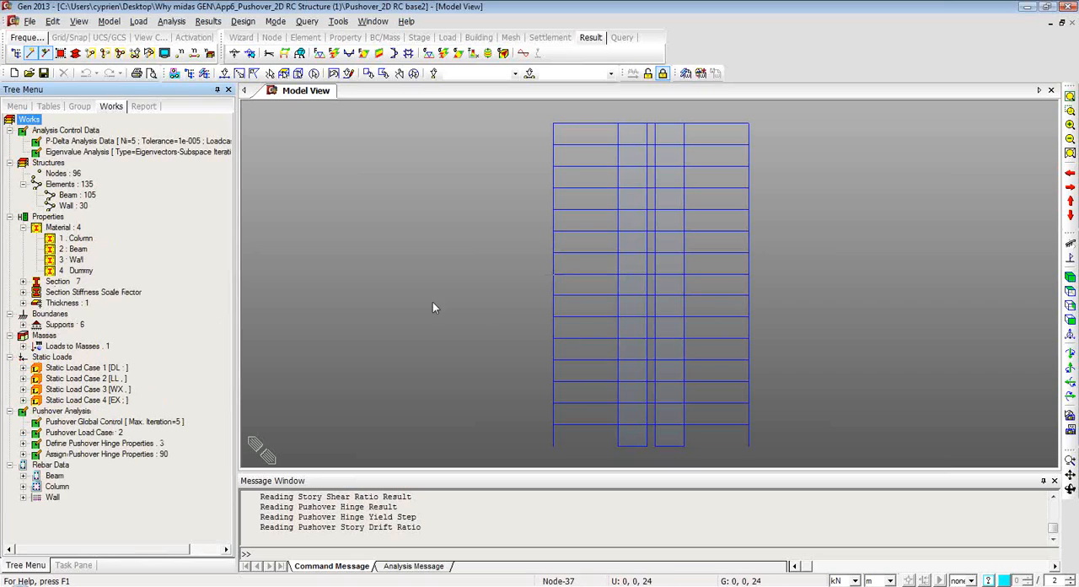
Bring up the task guide for Pushover Analysis, check the other analysis features on offer and list the required steps.
click(73, 565)
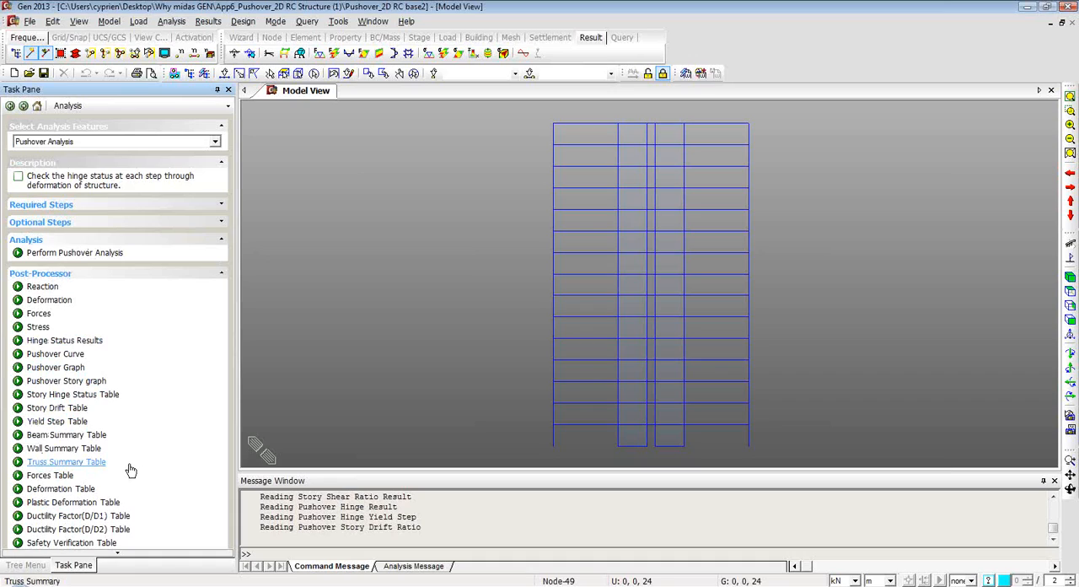
click(215, 143)
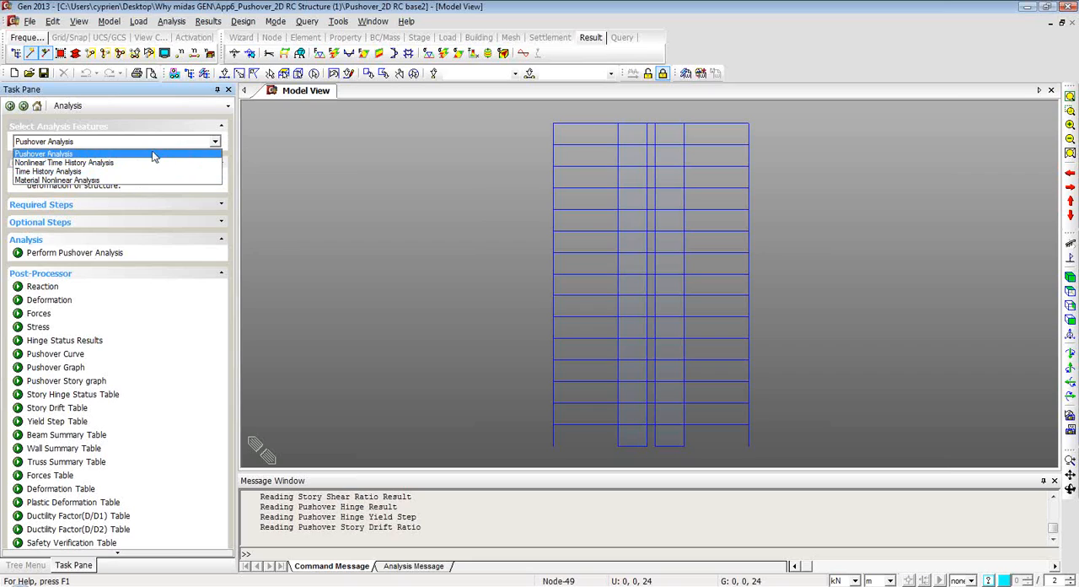
click(217, 143)
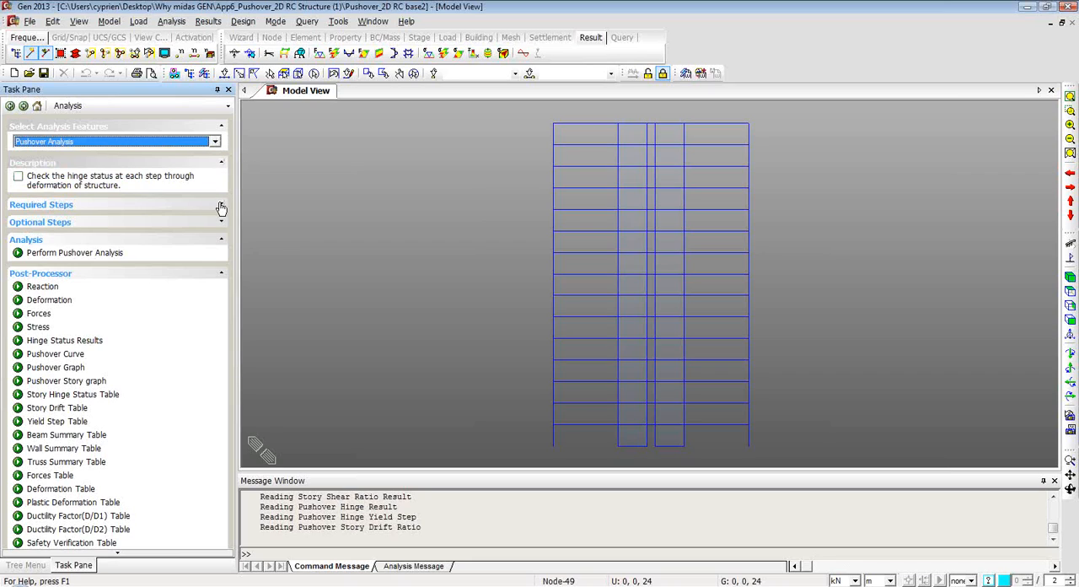
click(221, 205)
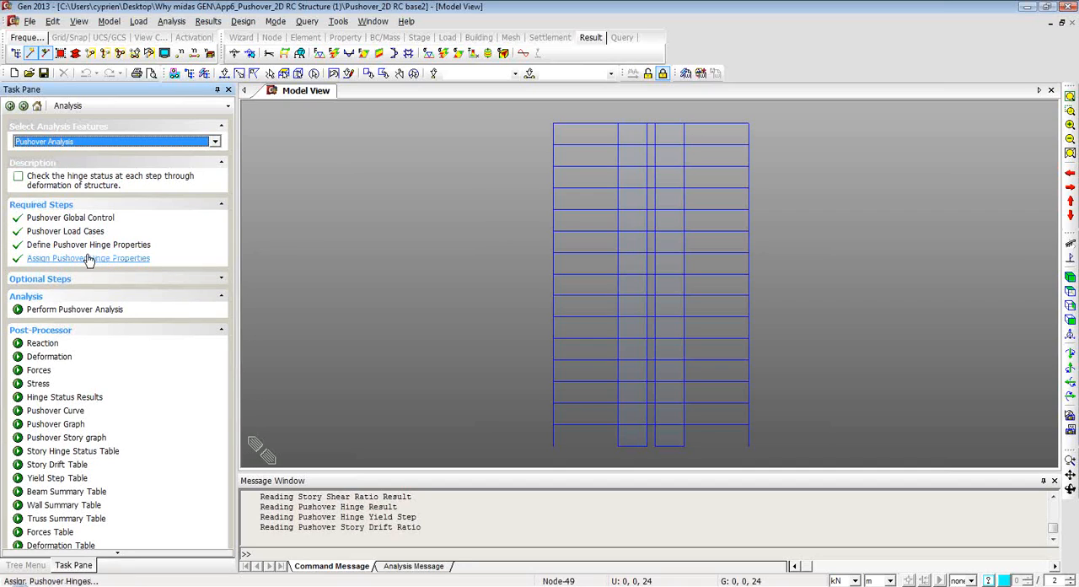
Open the Pushover_2D RC base model, show it in front view and list the required pushover analysis steps.
click(30, 21)
click(68, 50)
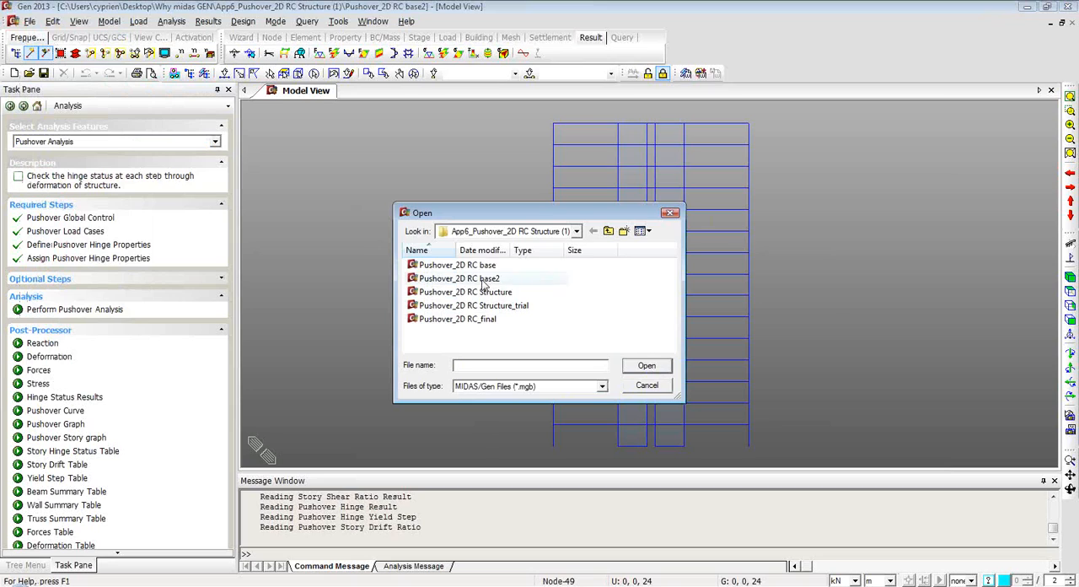
click(523, 271)
click(655, 365)
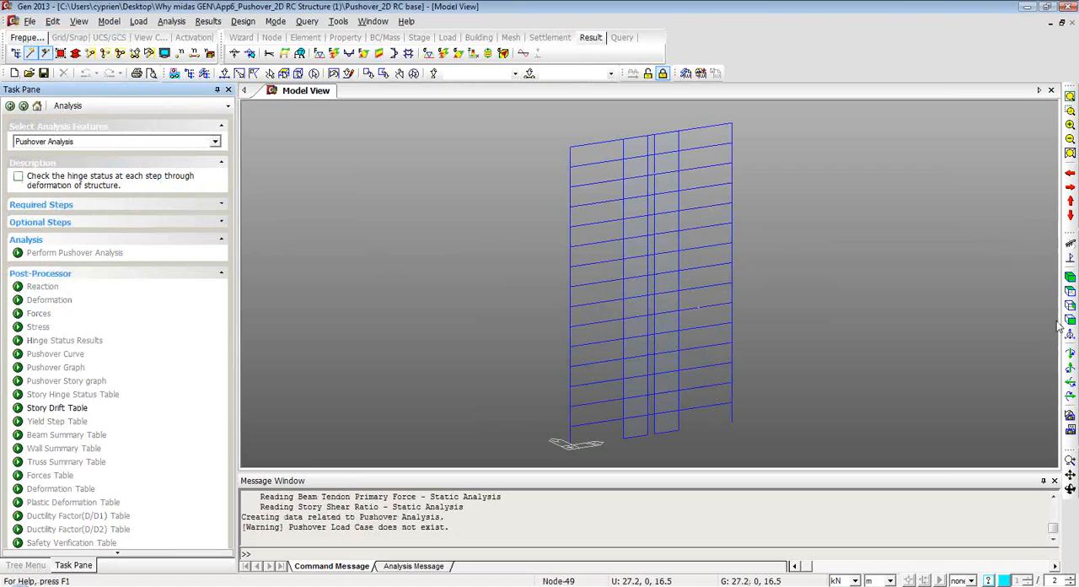
click(1069, 321)
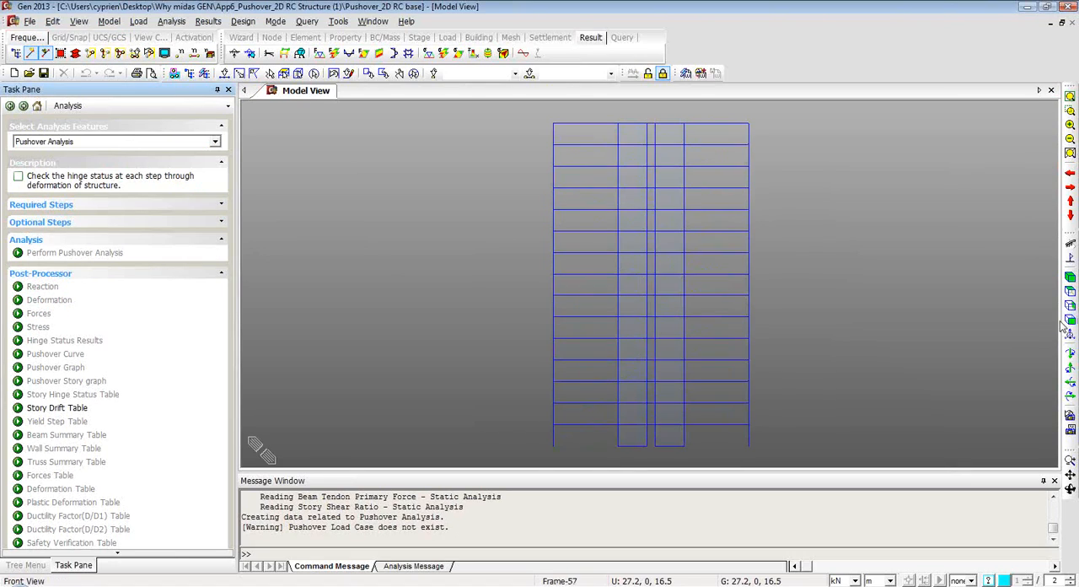
click(222, 205)
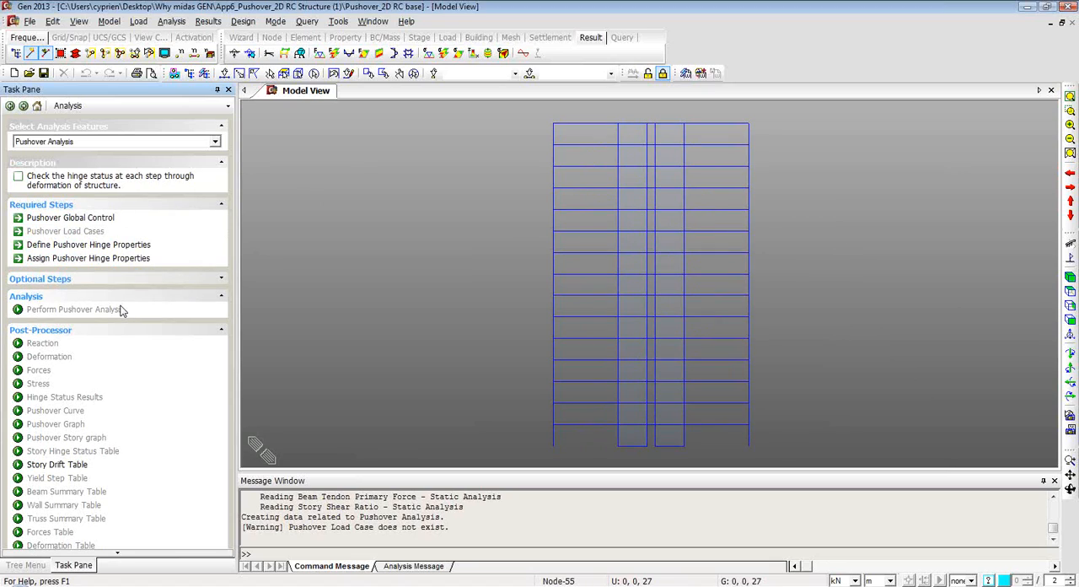
Set the initial load in Pushover Global Control to DL with scale factor 1 and LL with scale factor 0.4.
click(84, 219)
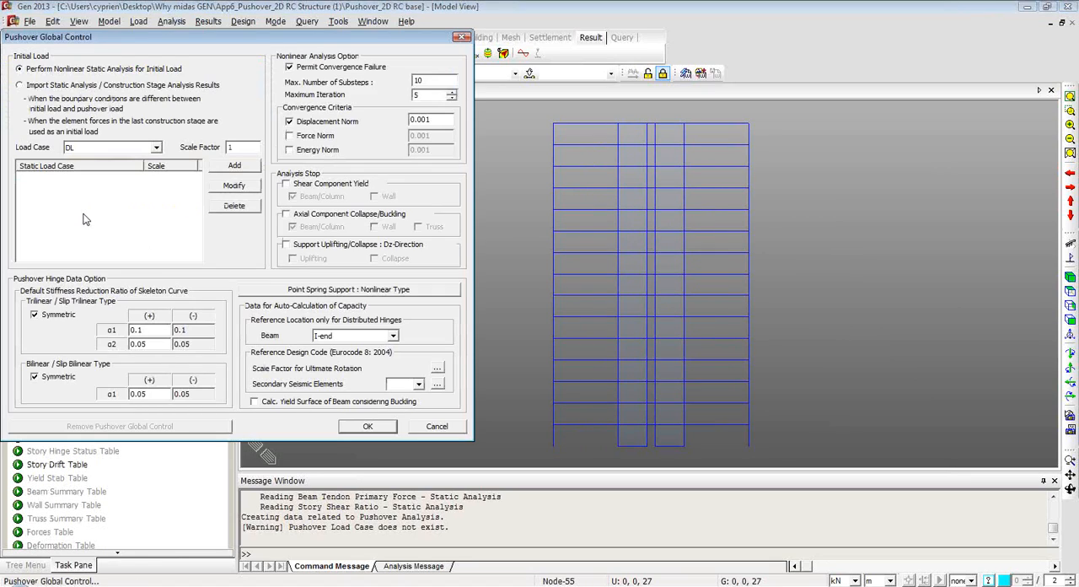
drag(91, 40, 170, 52)
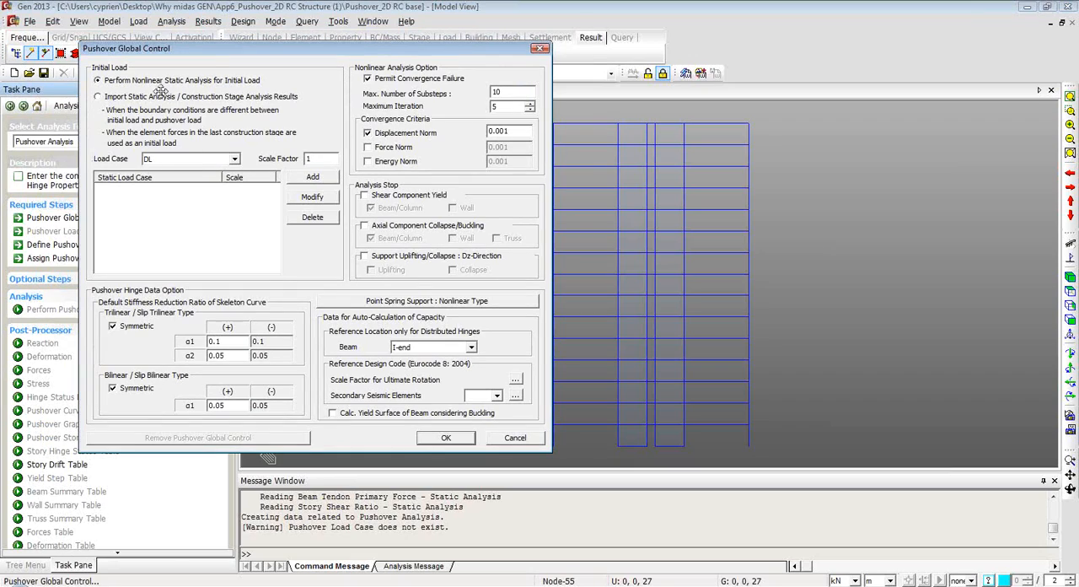
click(235, 159)
click(238, 167)
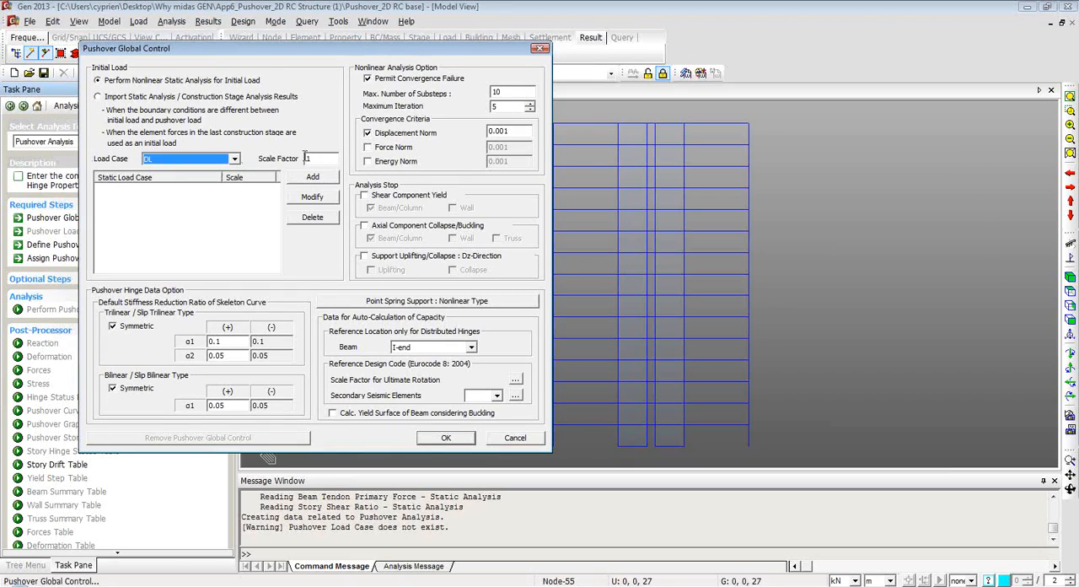
click(313, 177)
click(234, 159)
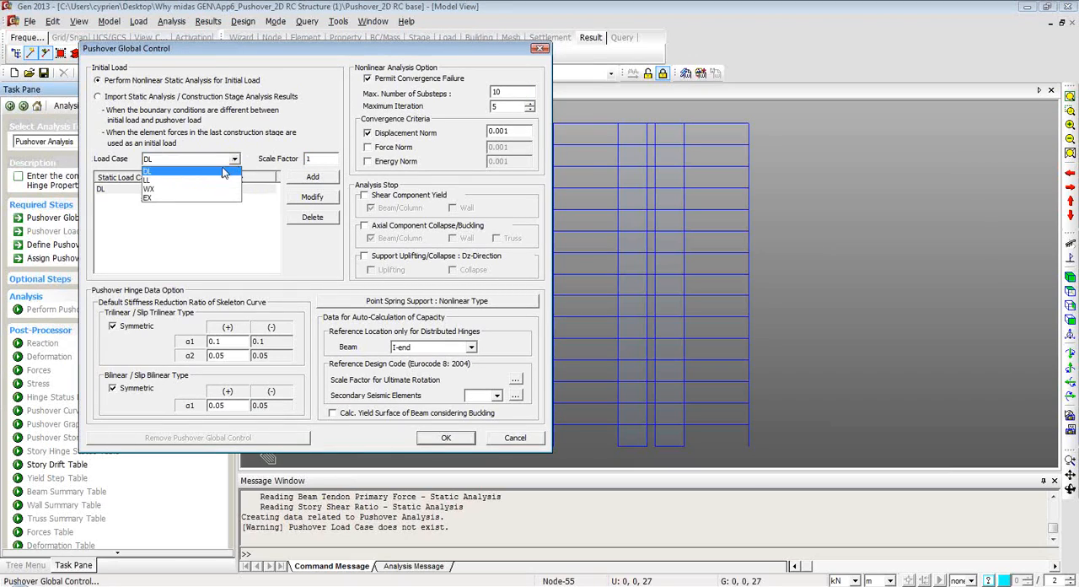
click(212, 178)
text(0.4)
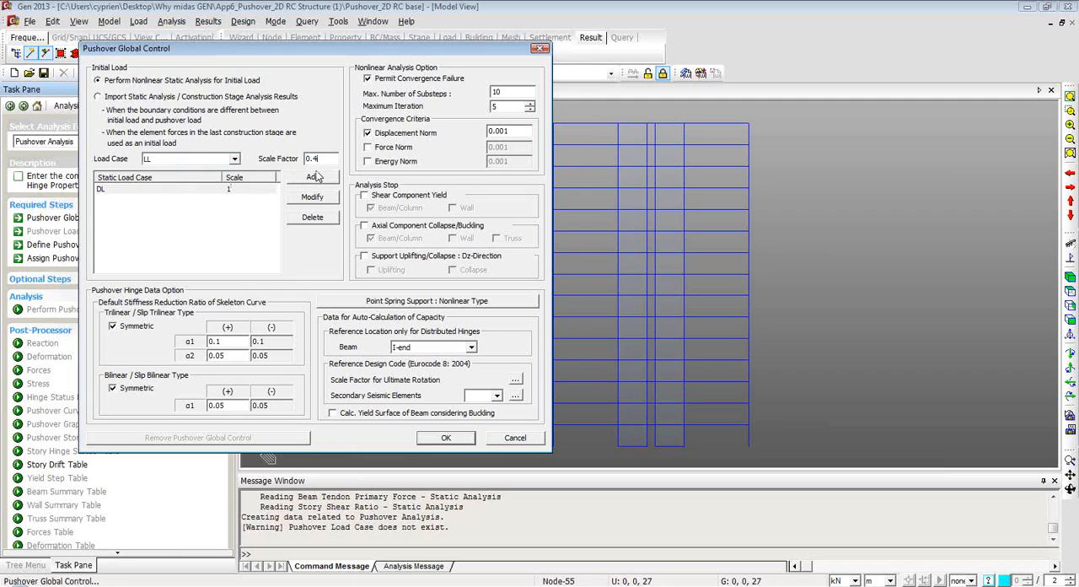
click(313, 177)
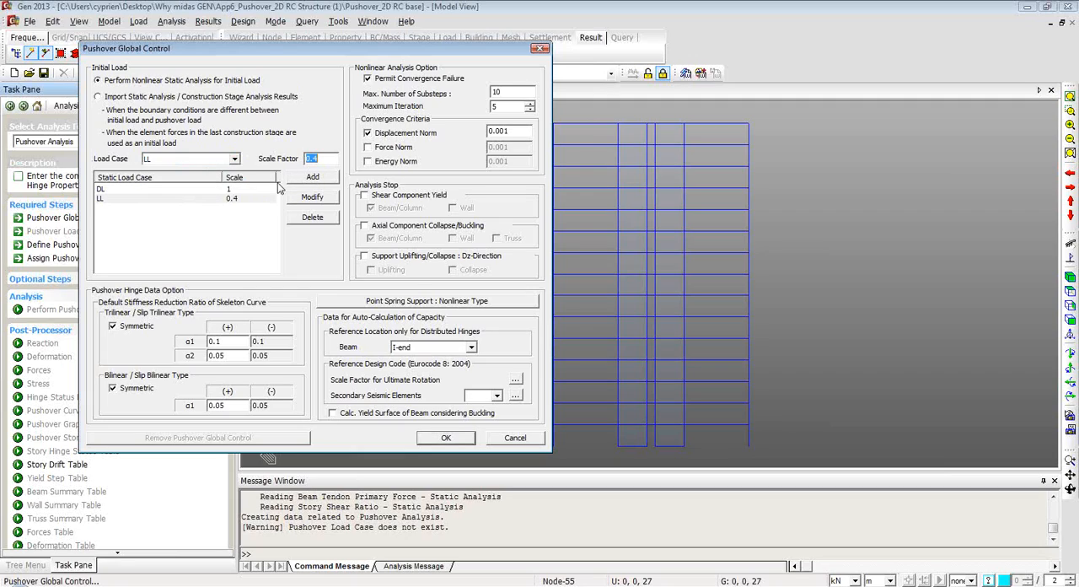
click(447, 438)
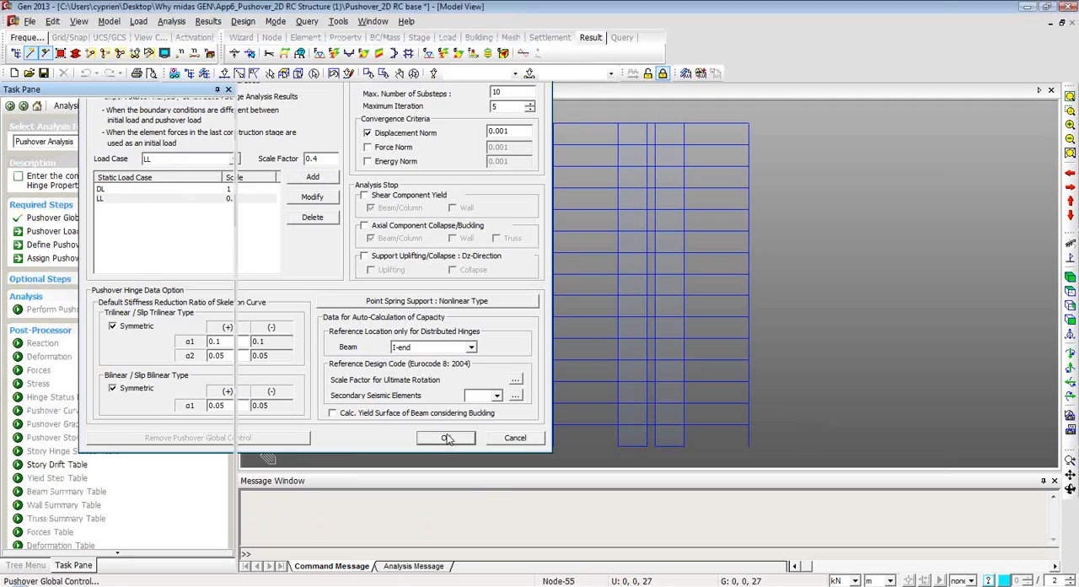
Start pushover load case PO with 100 increment steps, P-Delta effect, initial load with cumulative reaction/story shear, and no inter-story deformation limit.
click(65, 233)
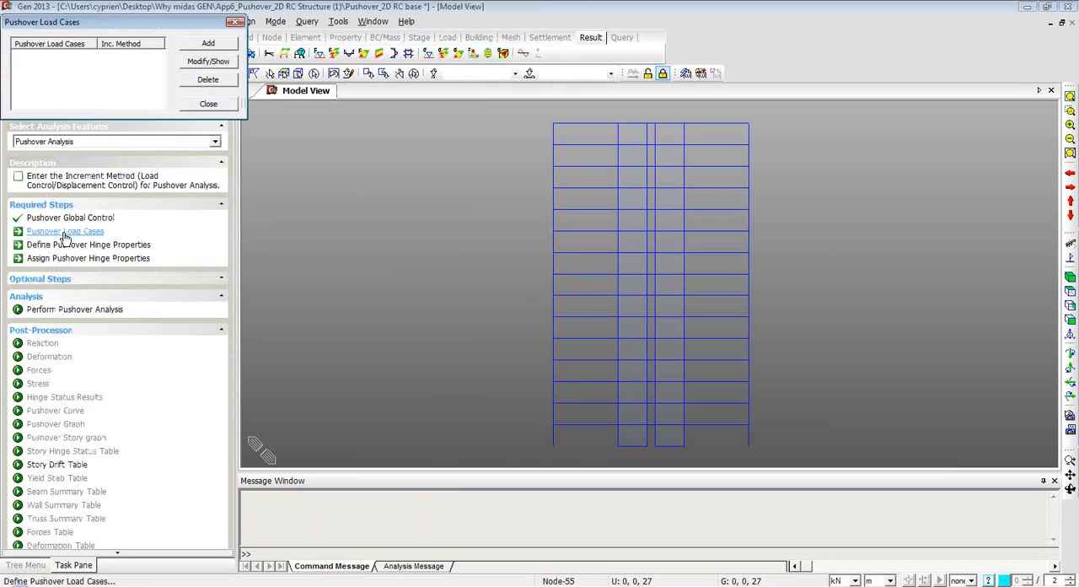
click(205, 47)
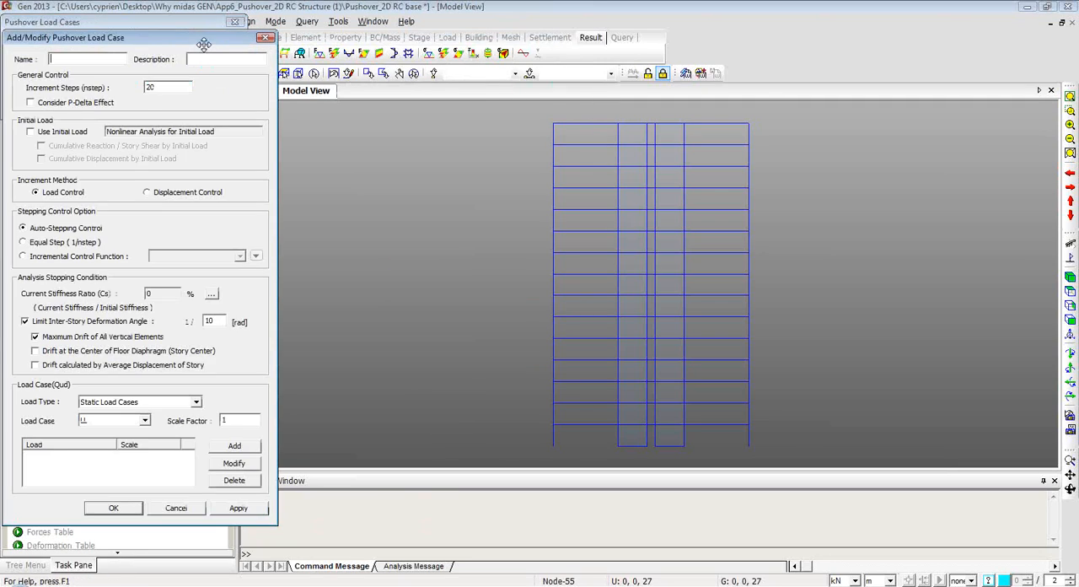
drag(190, 39, 406, 57)
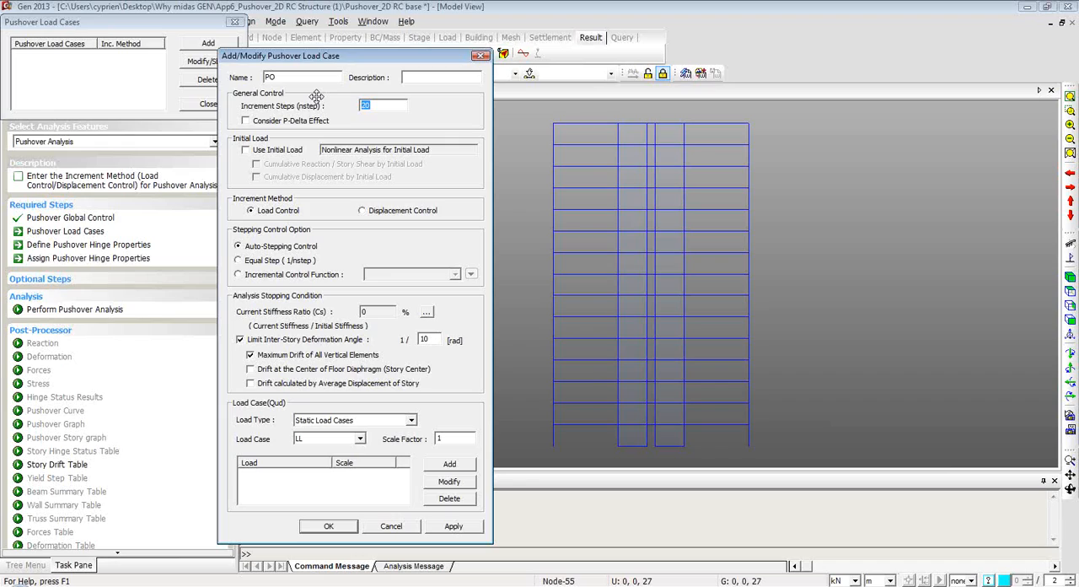
text(100)
click(246, 150)
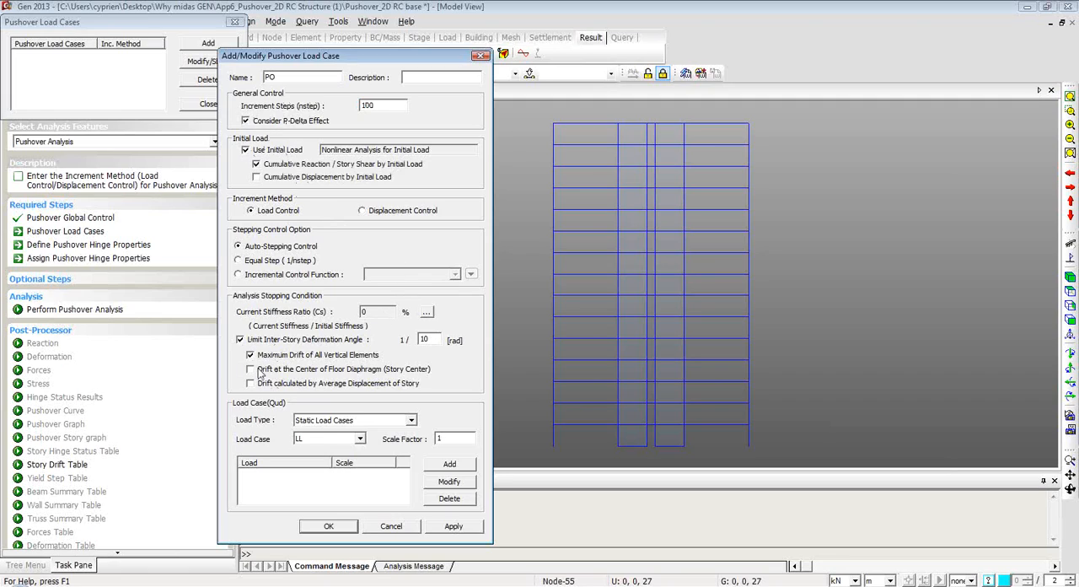
click(240, 340)
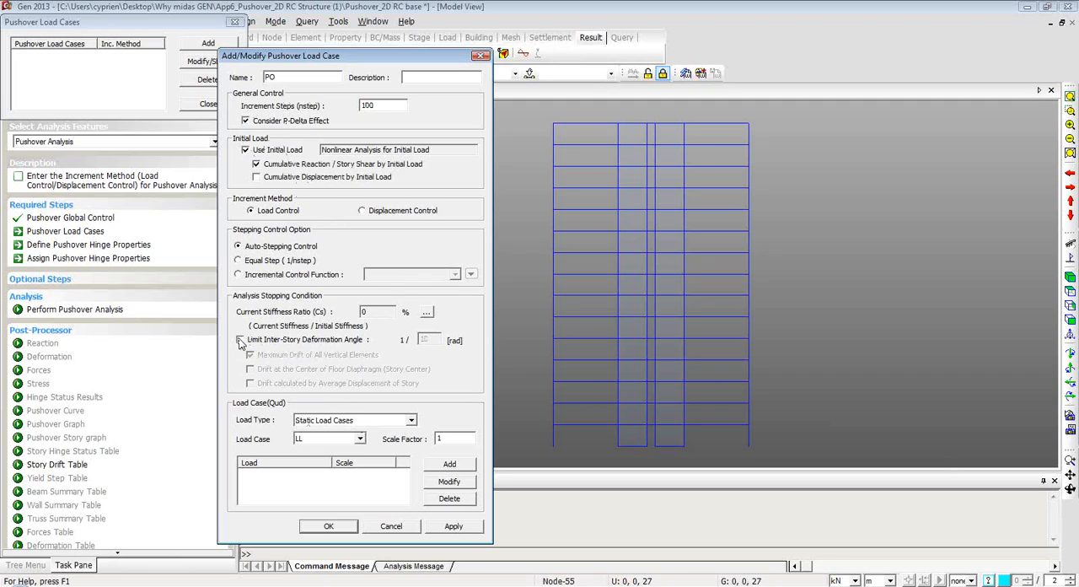
Give load case PO the load type Normalized Mode Shape * Mass with Mode 1 at scale factor 1, and apply it.
click(410, 420)
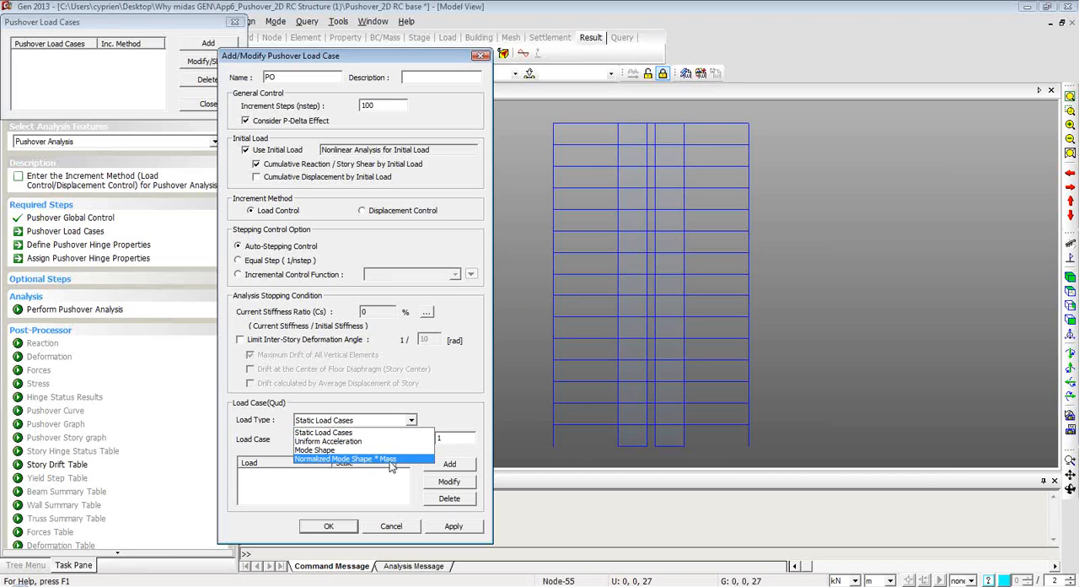
click(388, 460)
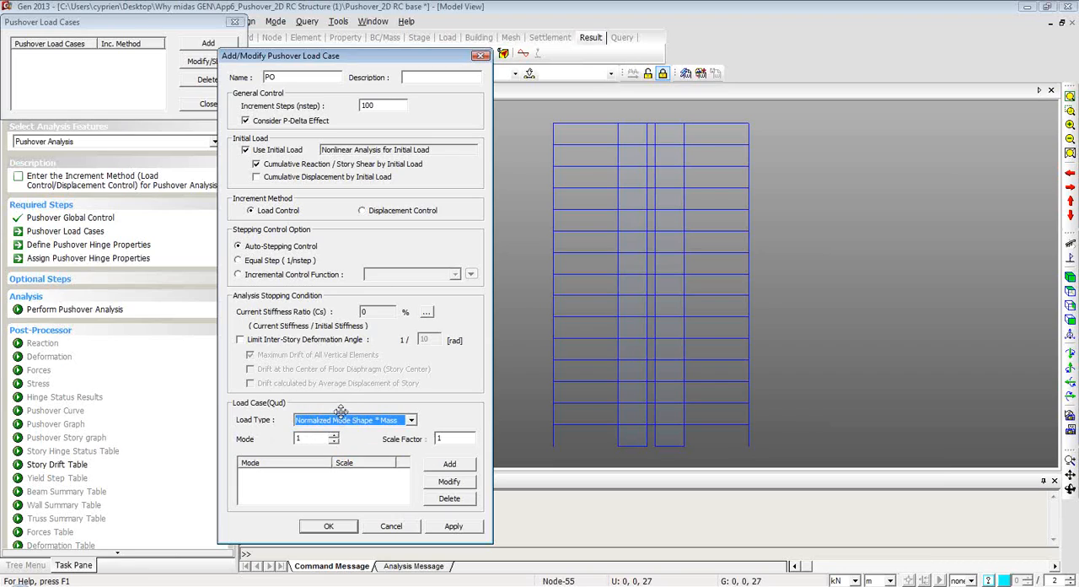
click(449, 465)
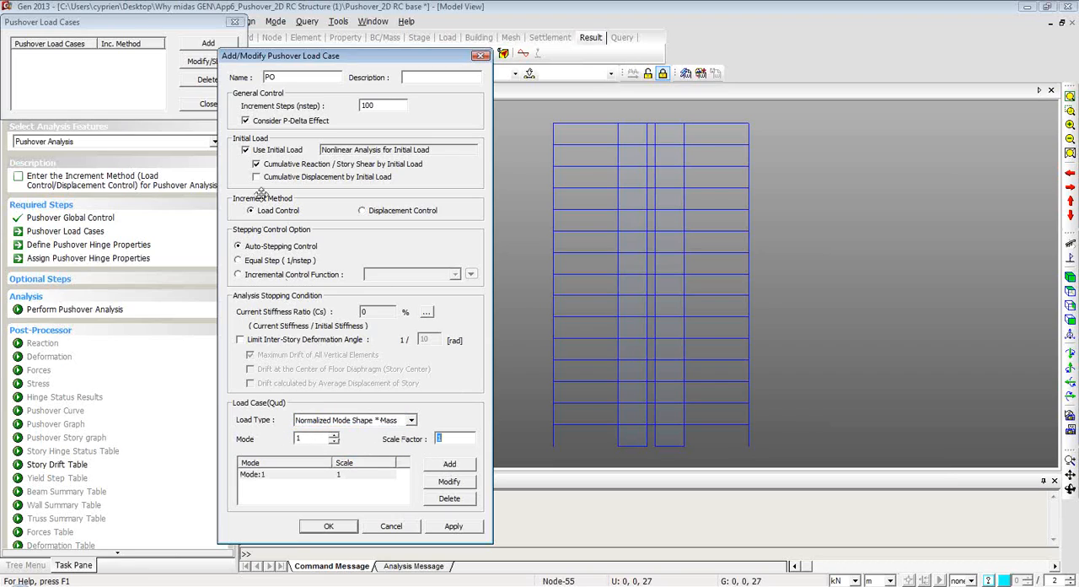
click(453, 525)
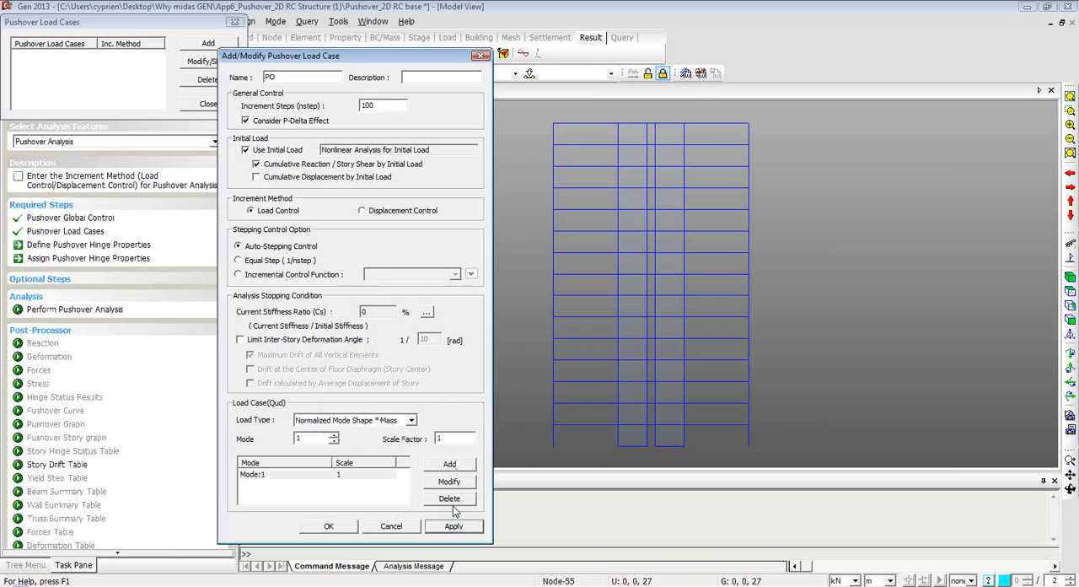
Add a second pushover load case PO2 using Uniform Acceleration in direction DX with scale factor 1, and close the load case list.
click(293, 76)
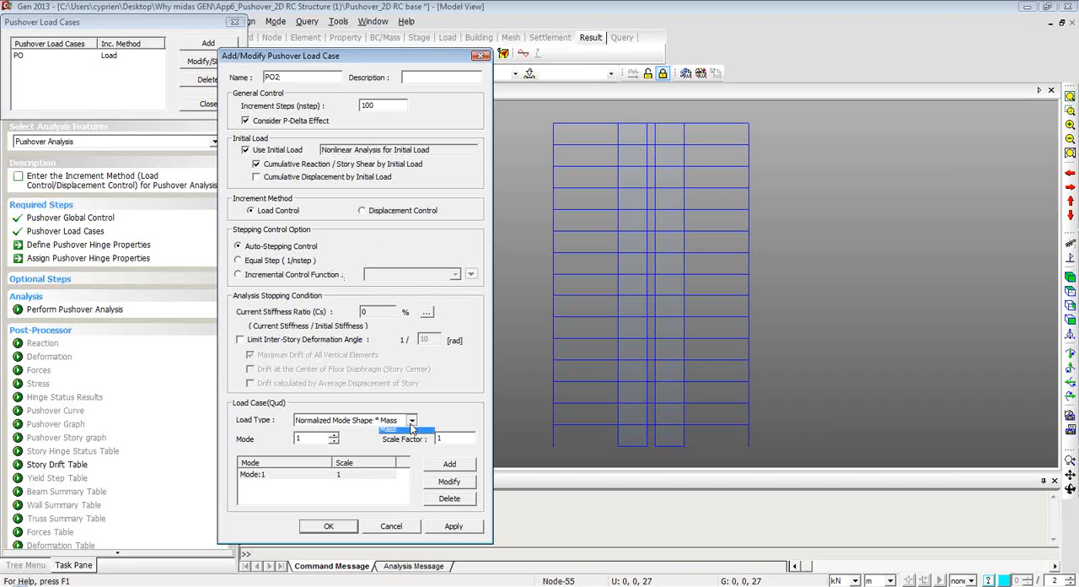
click(395, 420)
click(387, 442)
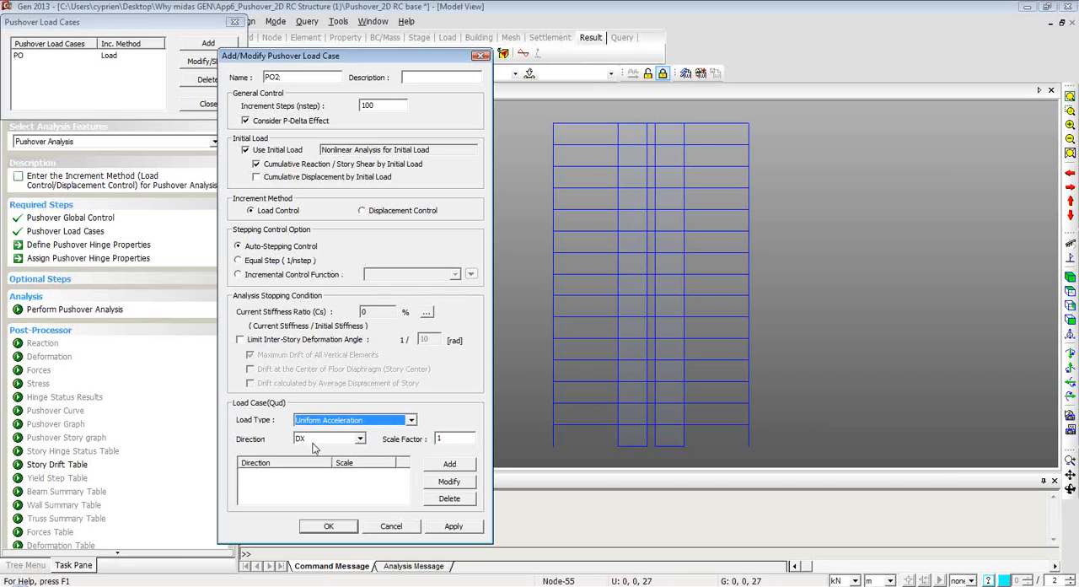
click(361, 439)
click(361, 439)
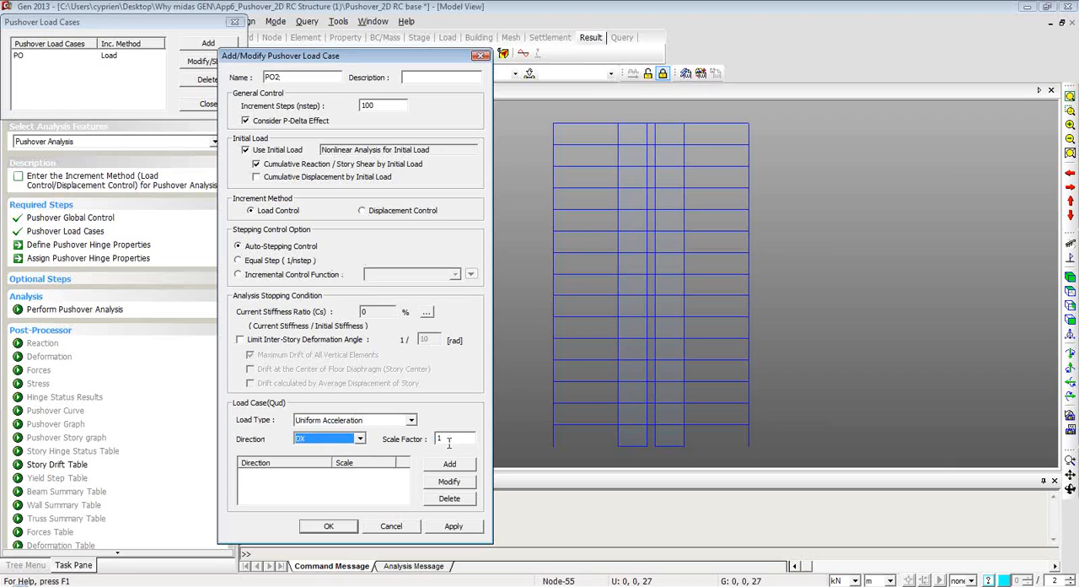
click(450, 467)
click(331, 525)
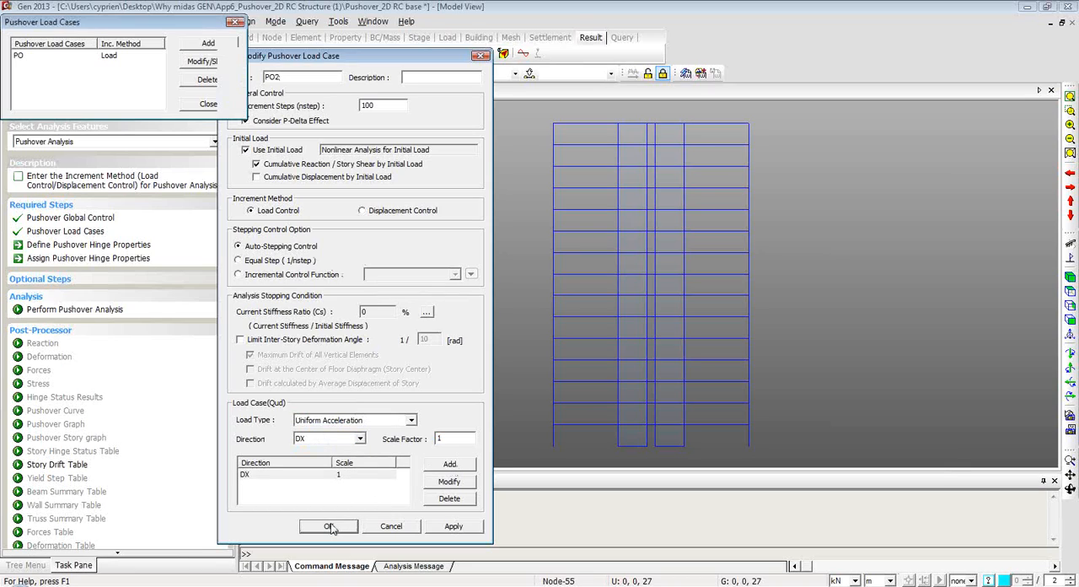
click(211, 105)
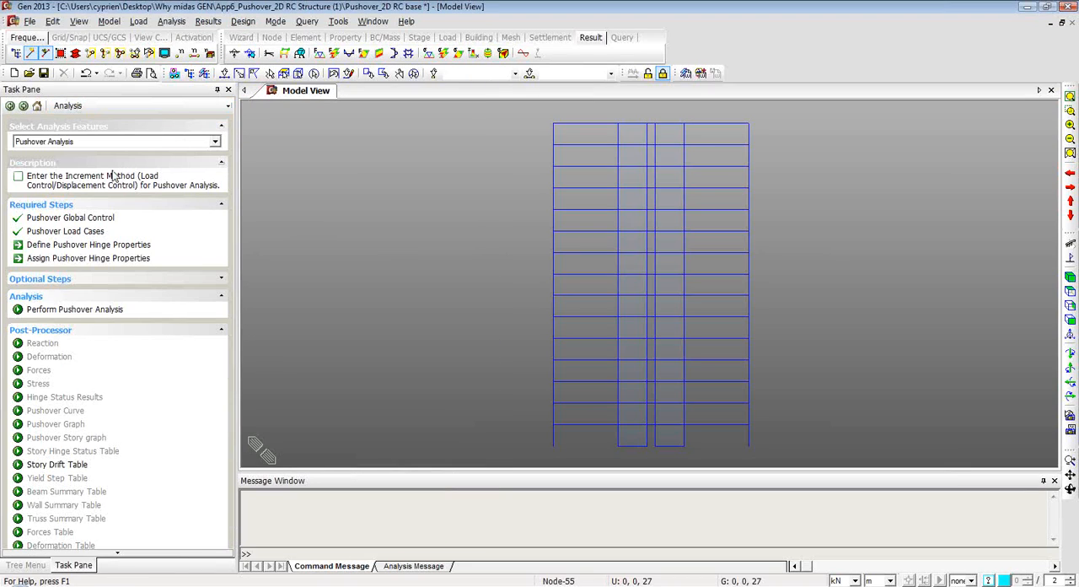
Start a new pushover hinge property named Beam for RC beam/column elements, with components Fz and My enabled.
click(88, 250)
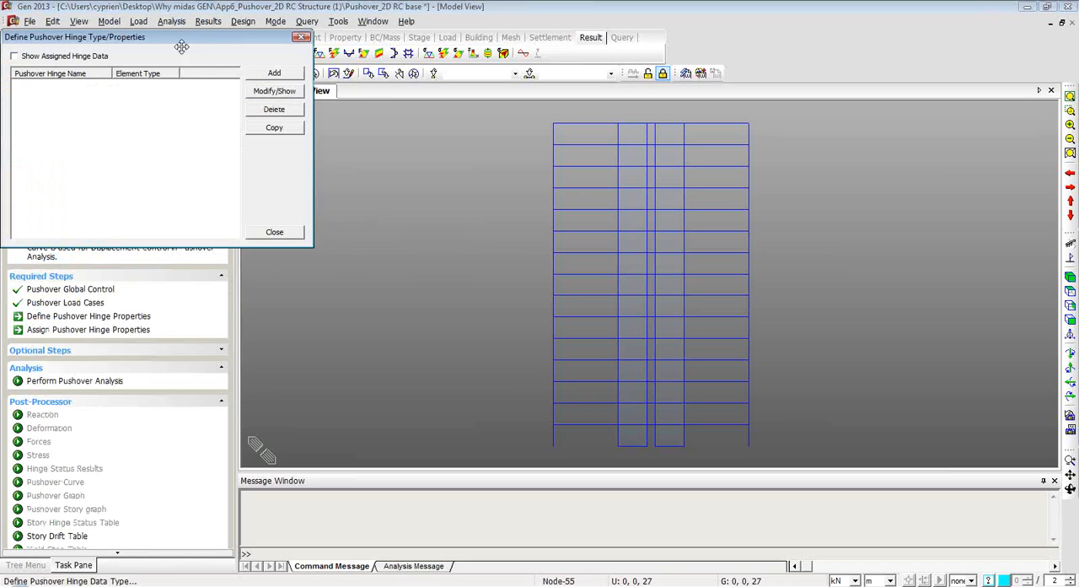
click(397, 105)
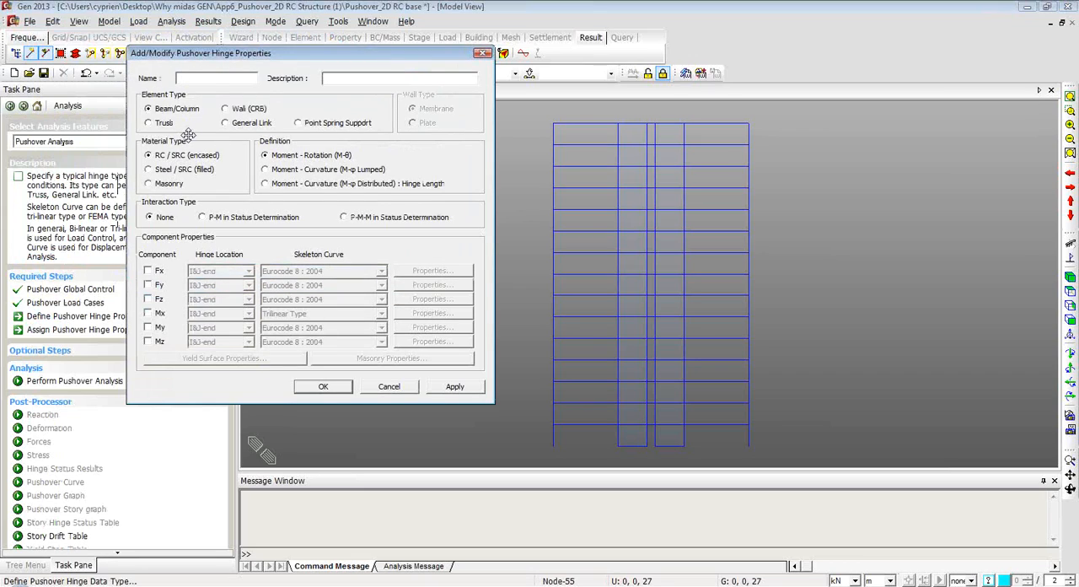
text(Beam)
click(148, 300)
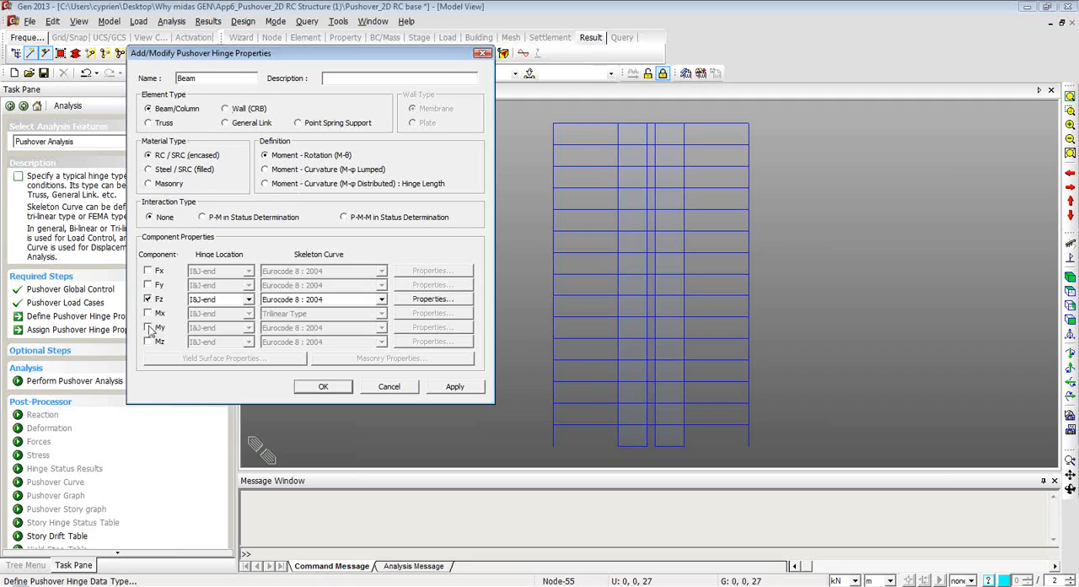
click(148, 327)
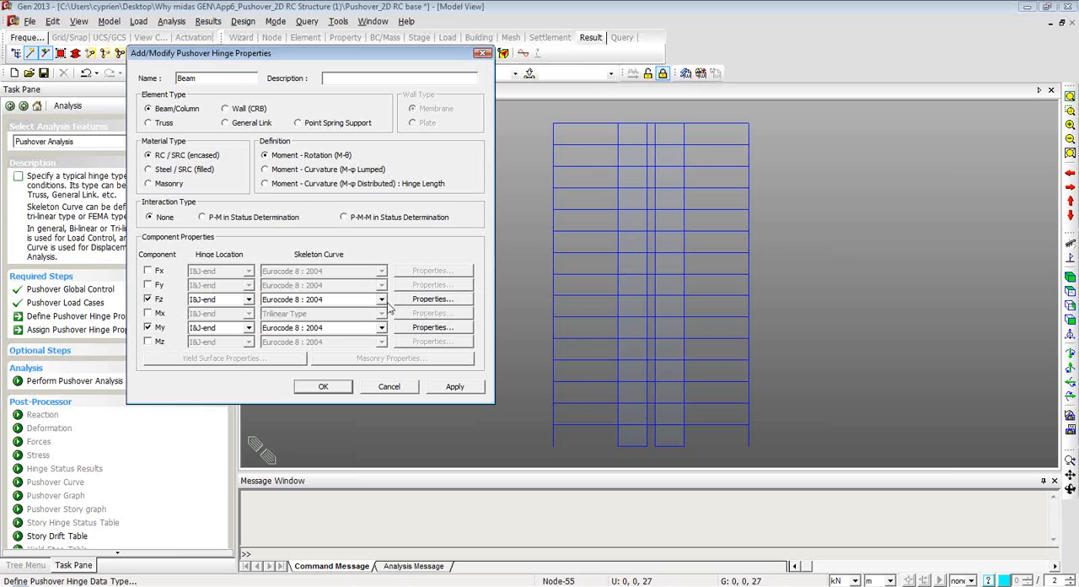
Use Auto-Calculation for the Eurocode 8 directional properties of the Fz and My components, and apply the Beam hinge.
click(430, 301)
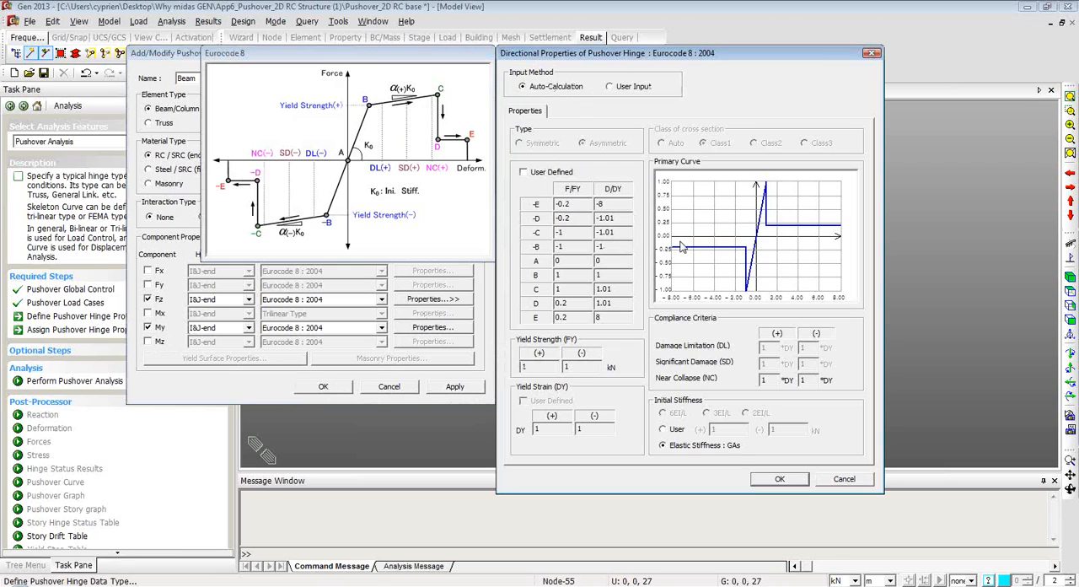
click(612, 88)
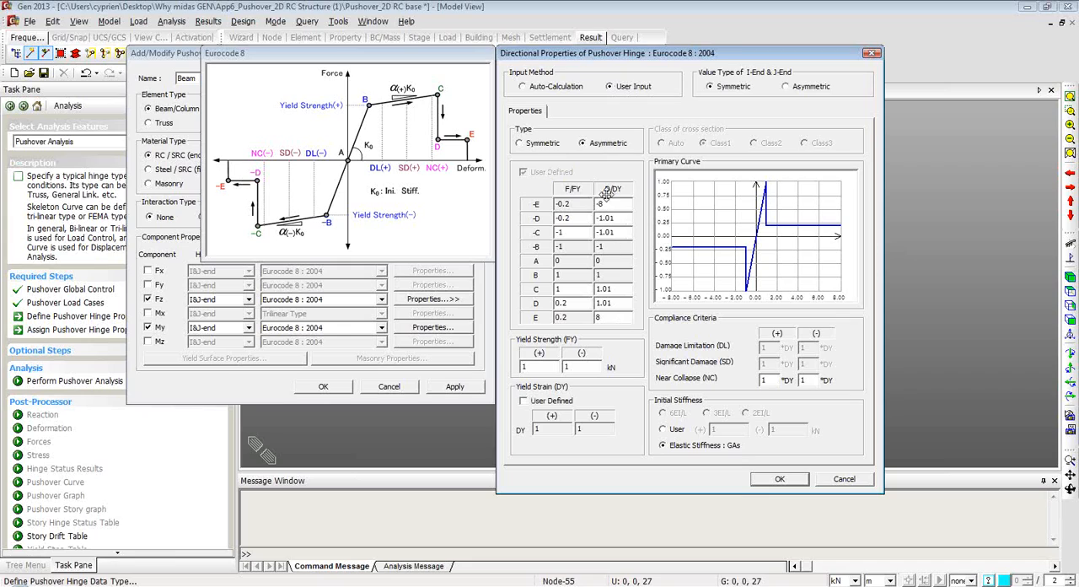
click(522, 87)
click(770, 479)
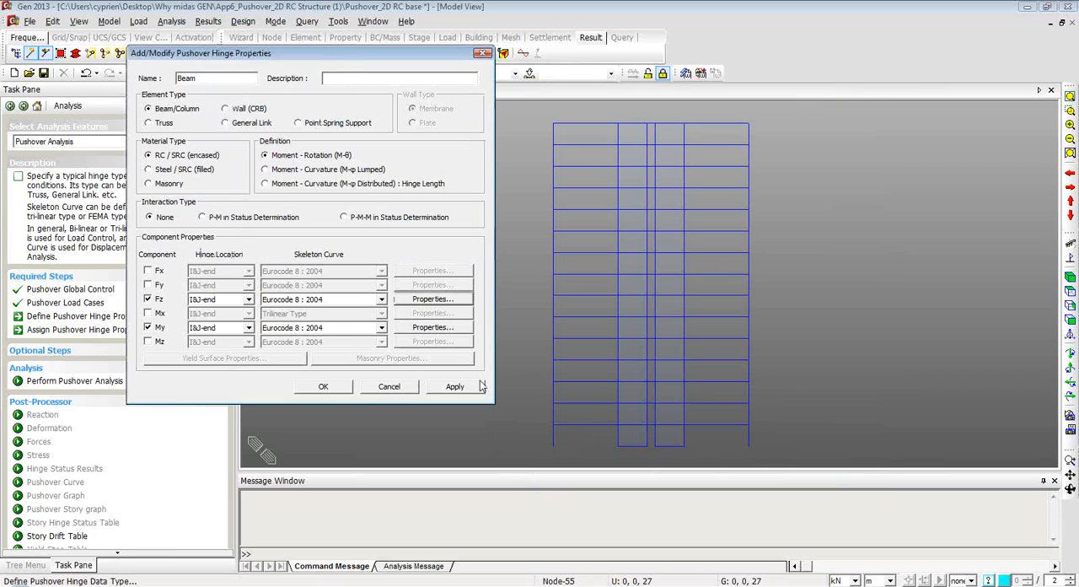
click(430, 327)
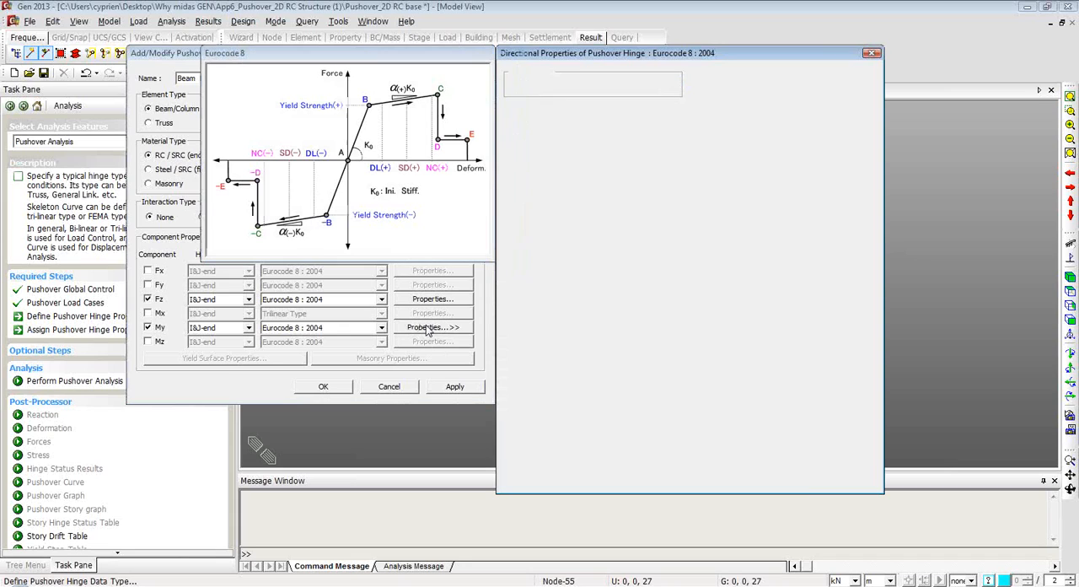
click(781, 479)
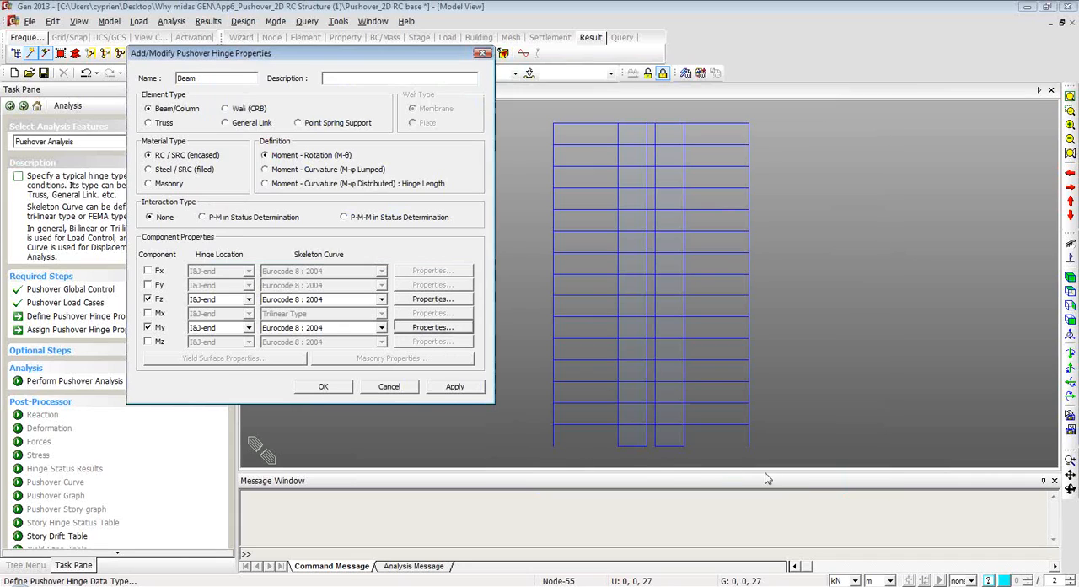
click(455, 387)
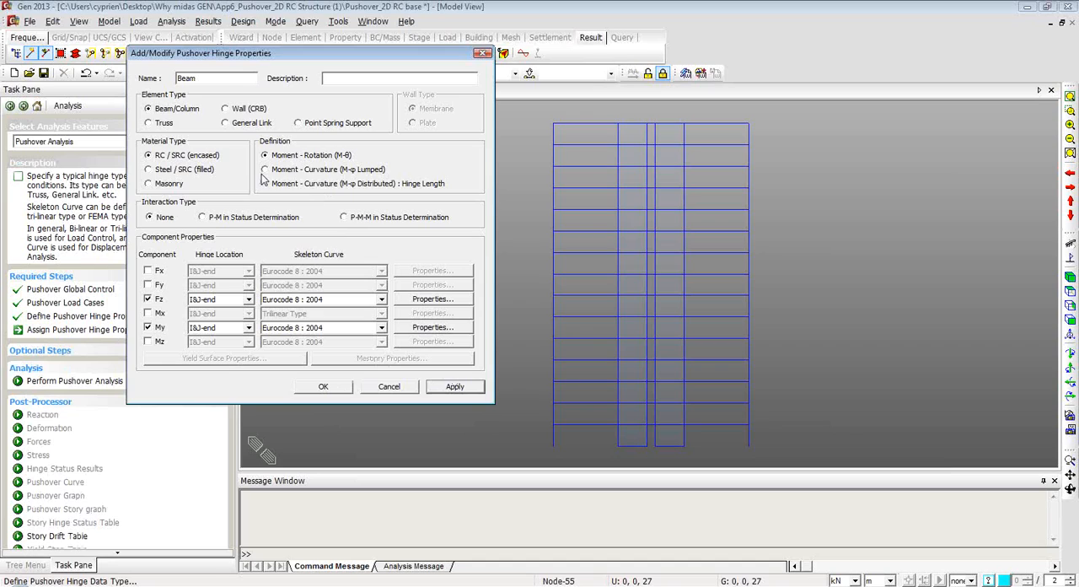
Define a second hinge property named Column with P-M in Status Determination interaction and automatic yield surface properties.
drag(211, 59, 476, 77)
double_click(477, 90)
text(C)
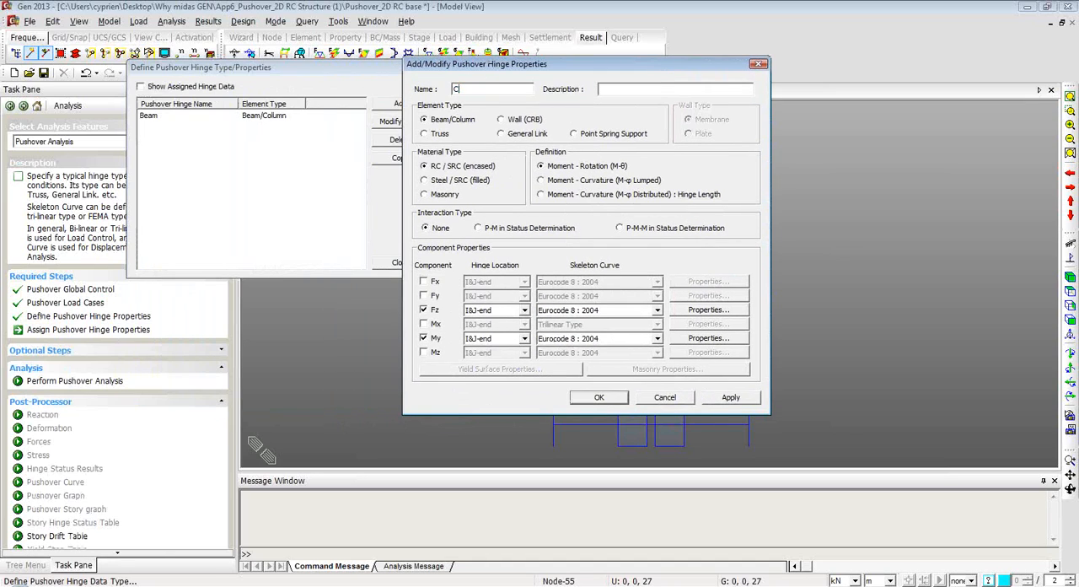
text(olumn)
click(479, 227)
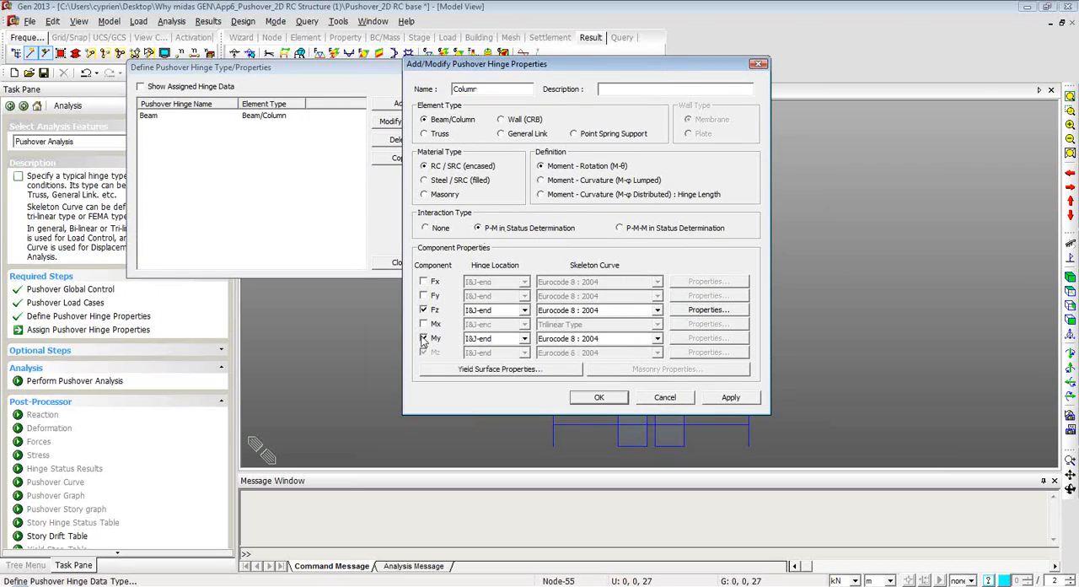
click(475, 370)
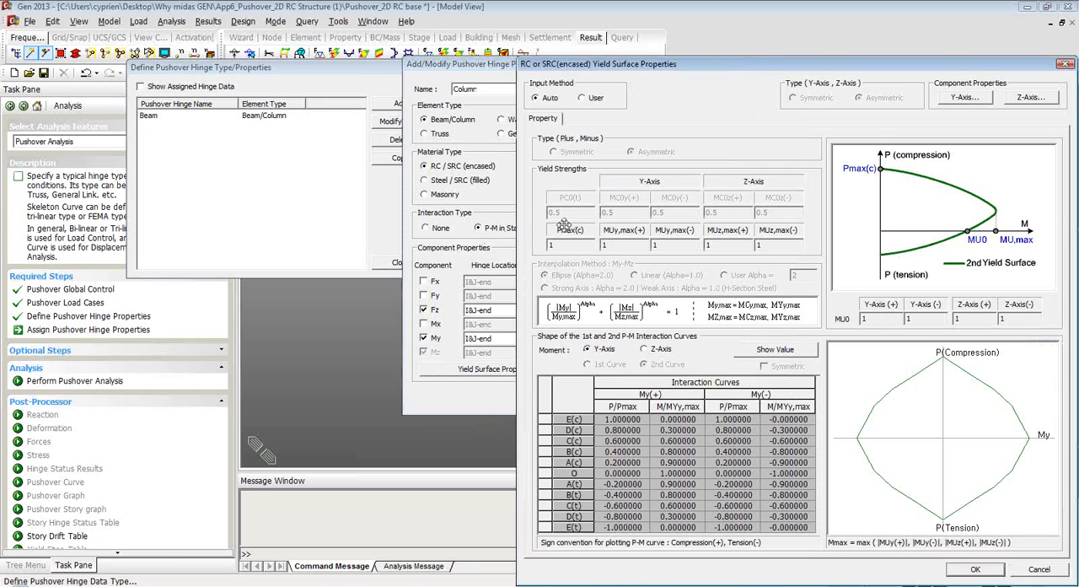
click(976, 570)
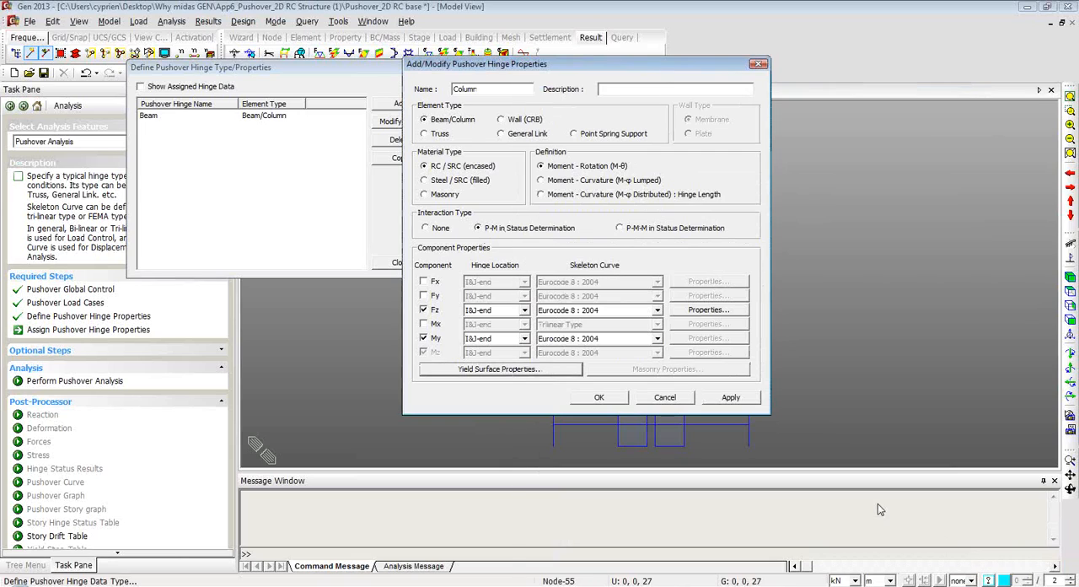
click(599, 397)
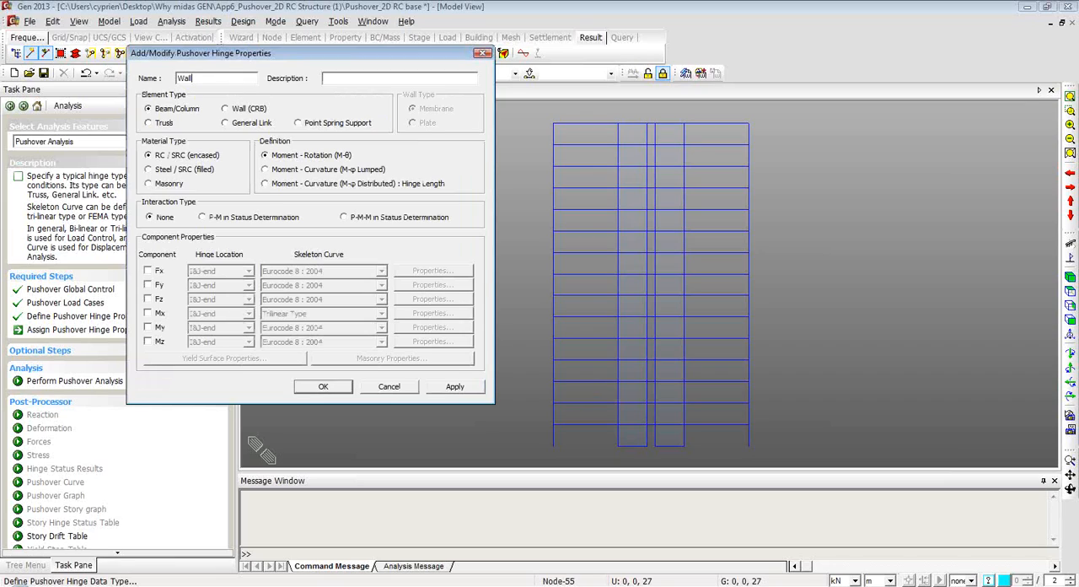
Define a hinge property named Wall with element type Wall (CRB), Membrane, and components My and Fz, and close the hinge list.
click(226, 109)
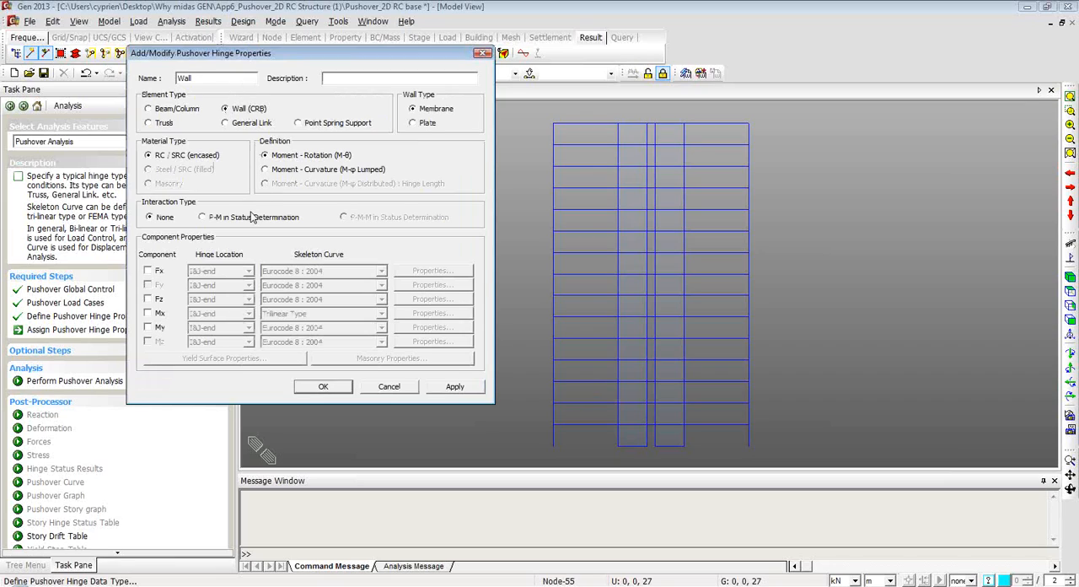
click(147, 328)
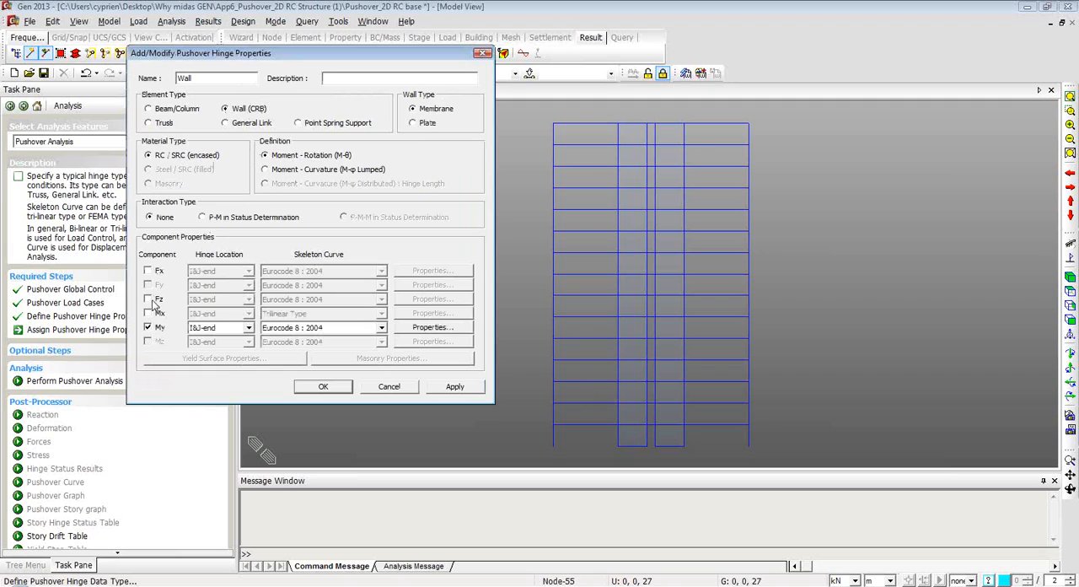
click(147, 299)
click(323, 386)
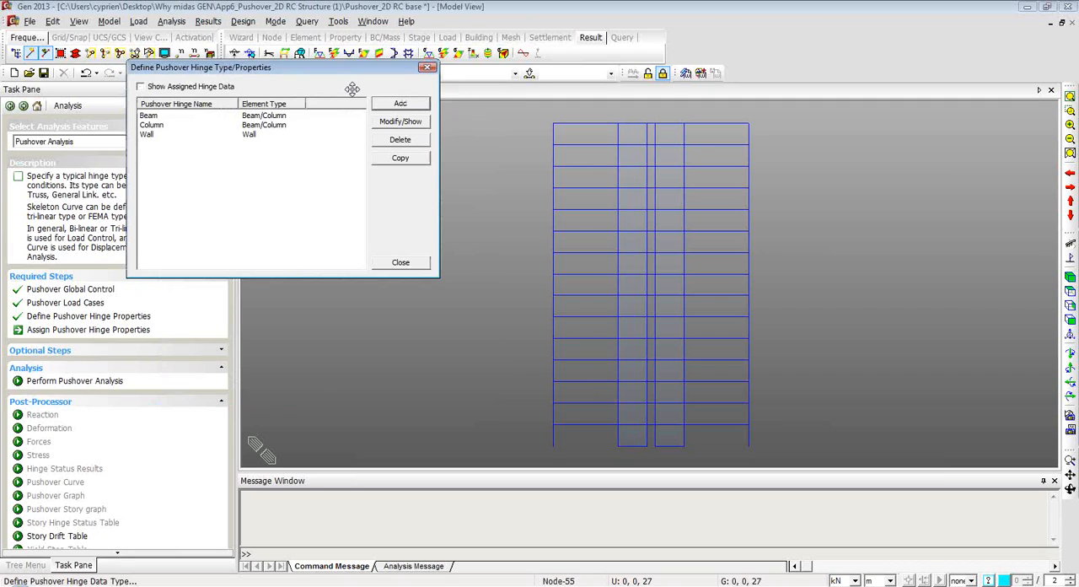
click(401, 263)
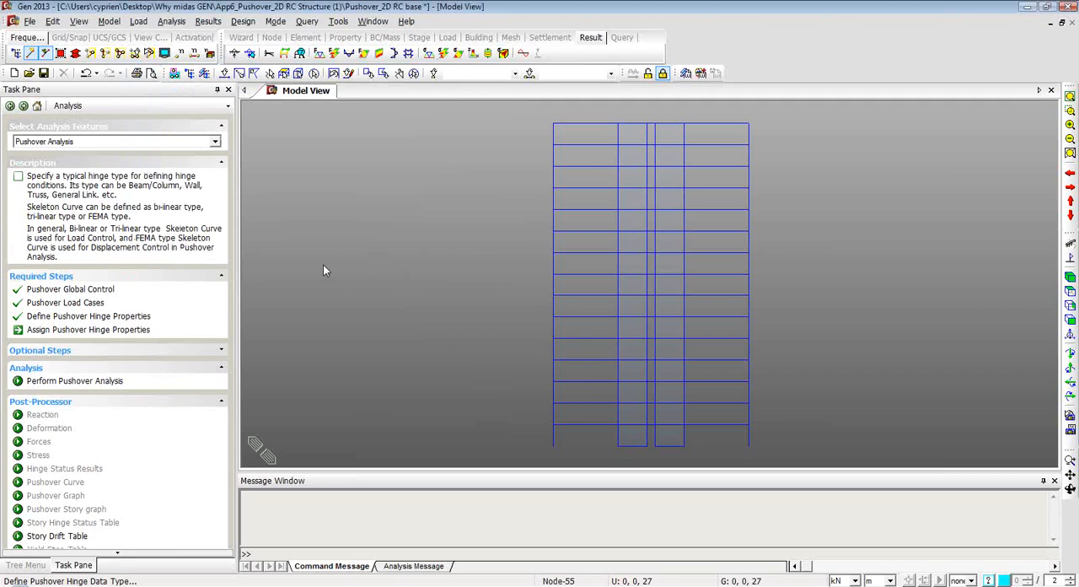
Assign the Beam hinge property to all beams in the two outer bays of the frame.
click(84, 335)
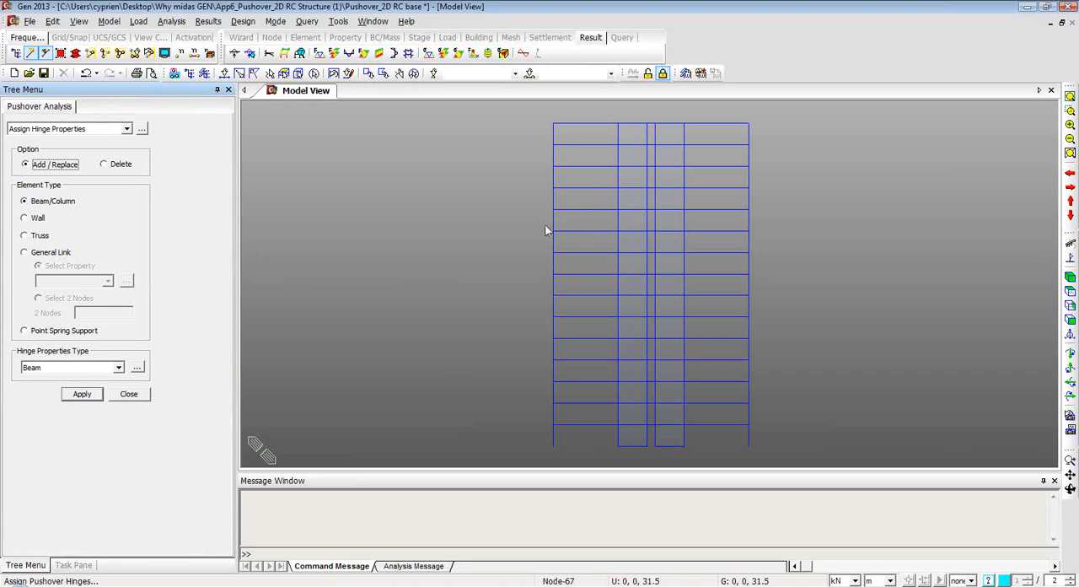
click(268, 73)
drag(571, 116, 581, 448)
drag(704, 111, 715, 457)
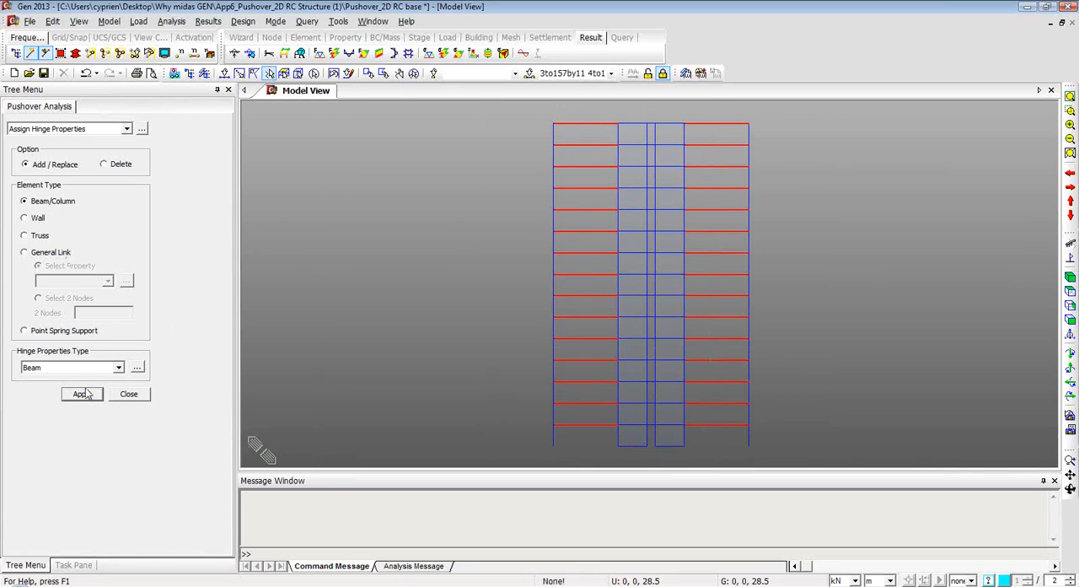
click(119, 368)
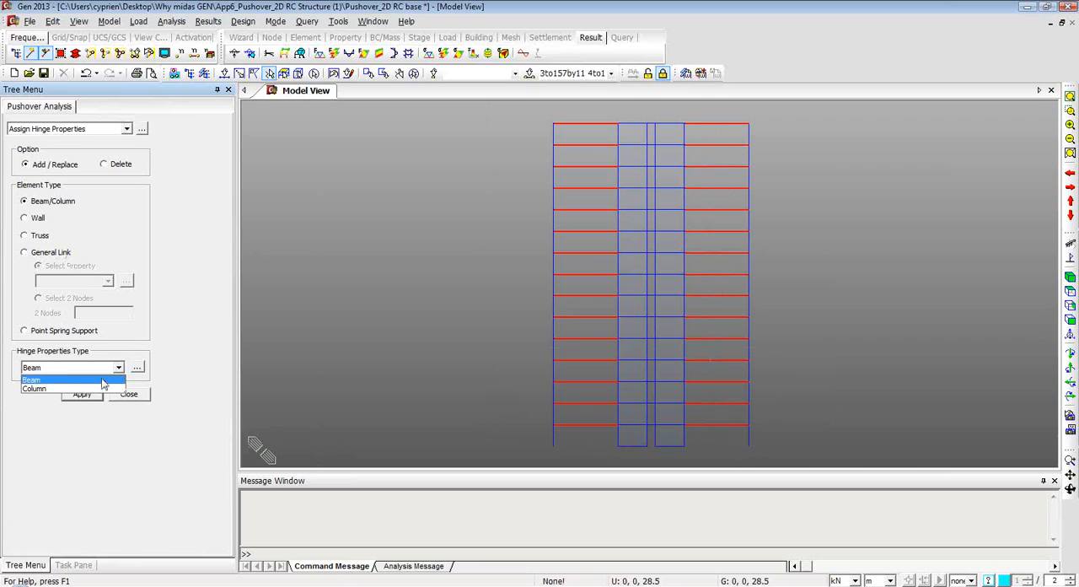
click(98, 381)
click(82, 394)
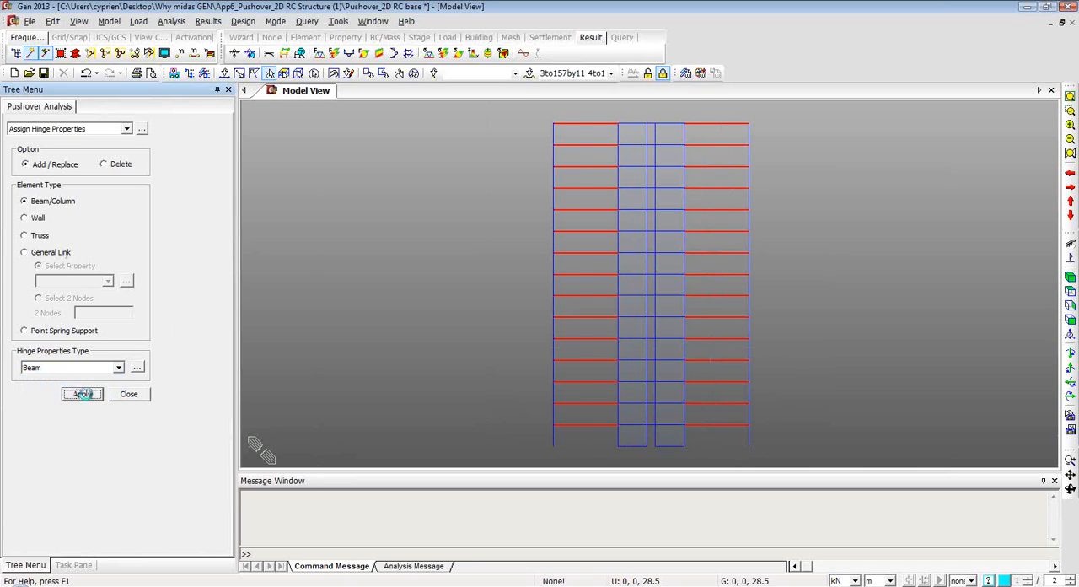
click(128, 394)
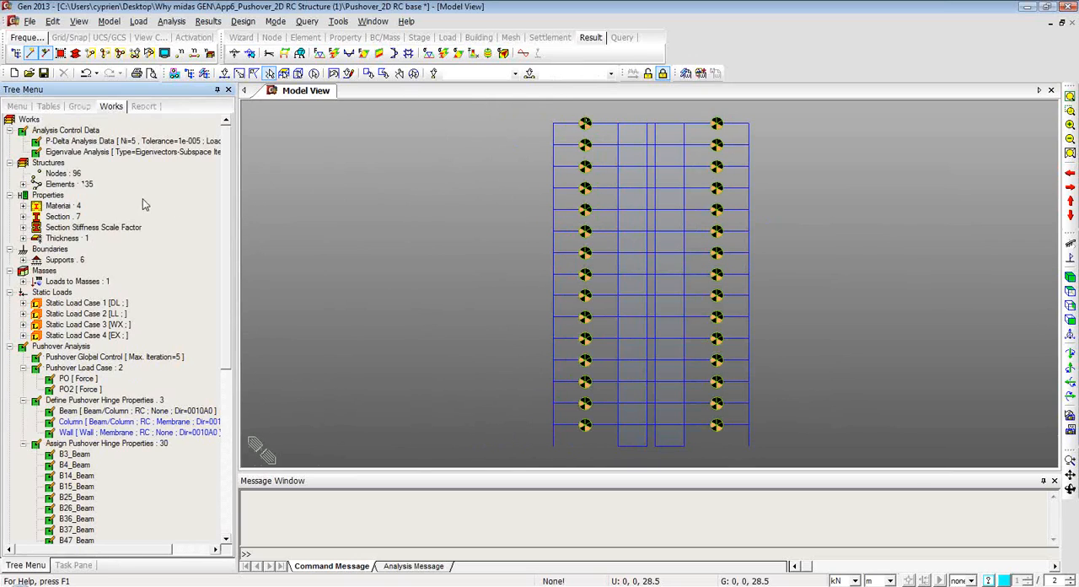
Assign the Column hinge to all elements of the Column material and the Wall hinge to all elements of the Wall material.
click(24, 206)
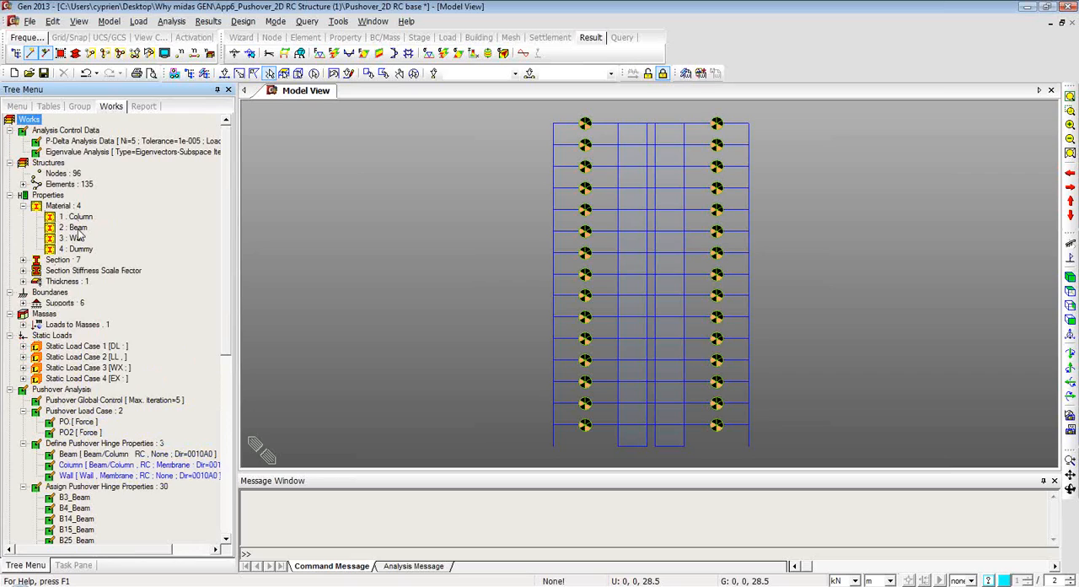
click(80, 218)
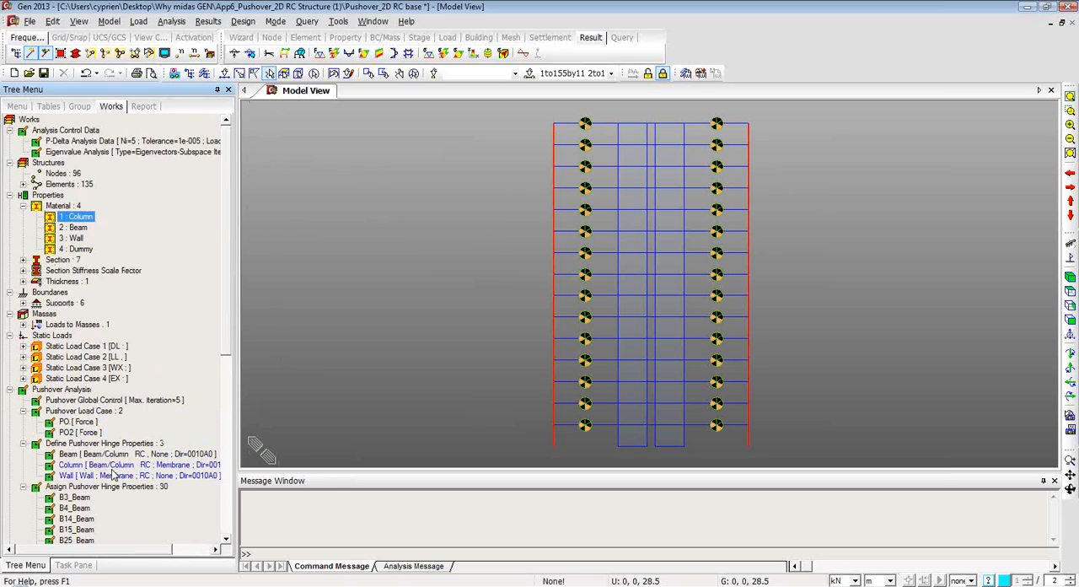
drag(95, 466, 374, 318)
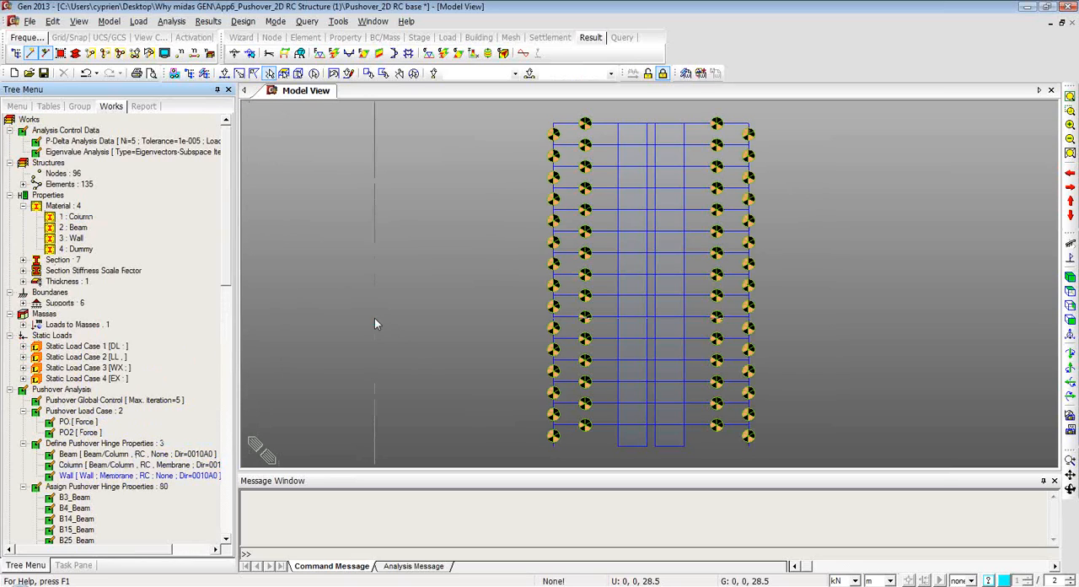
click(74, 239)
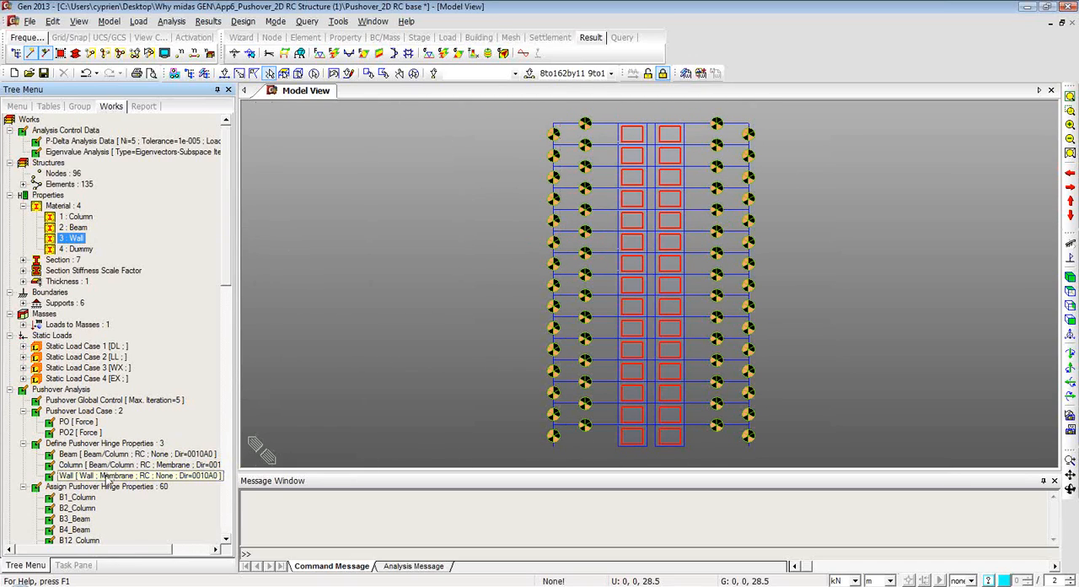
drag(109, 476, 439, 287)
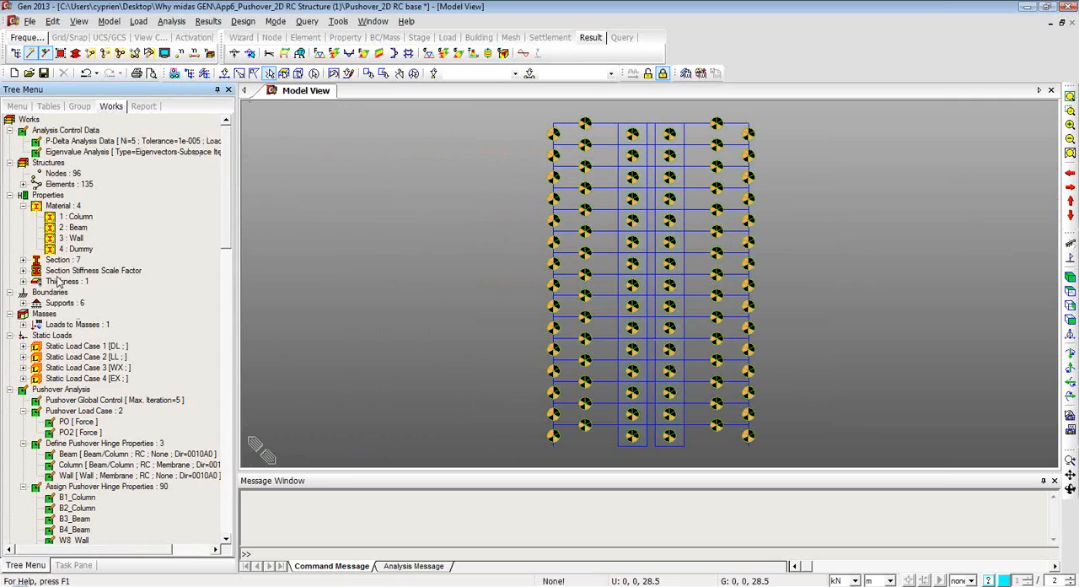
Open the model file Pushover_2D RC_final.
click(72, 565)
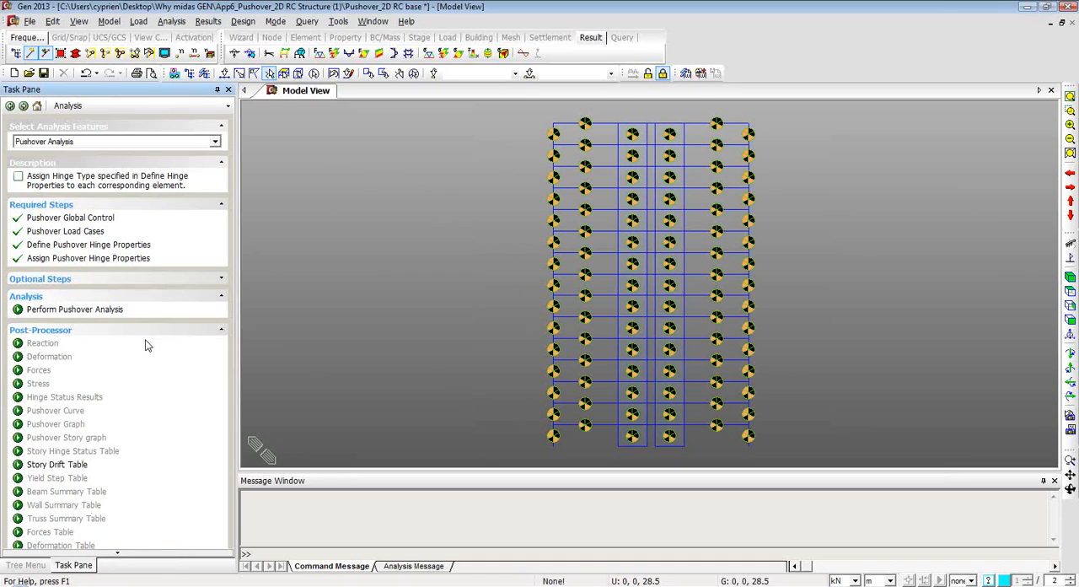
click(32, 22)
click(66, 50)
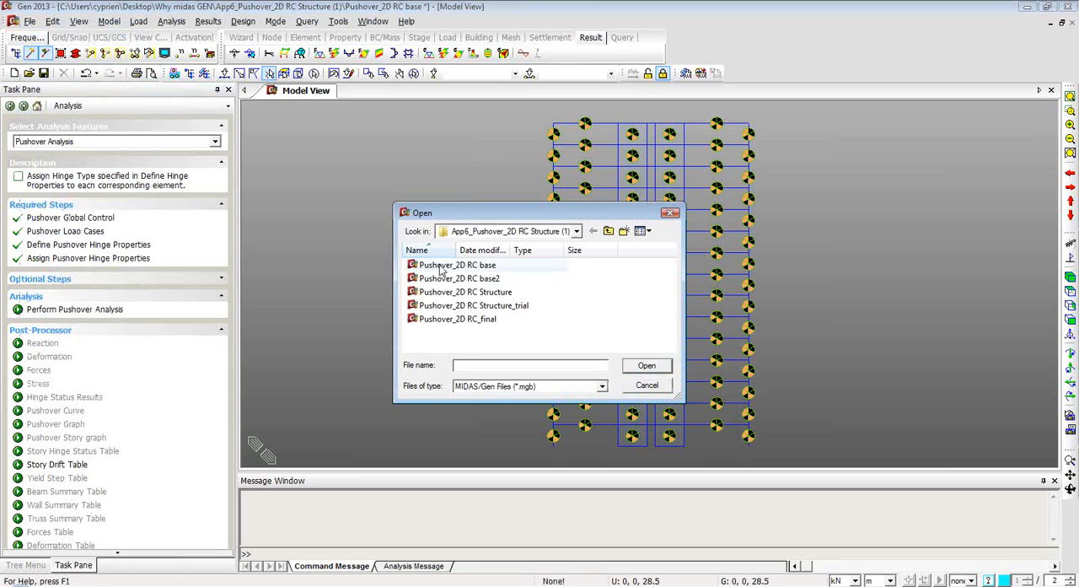
click(491, 320)
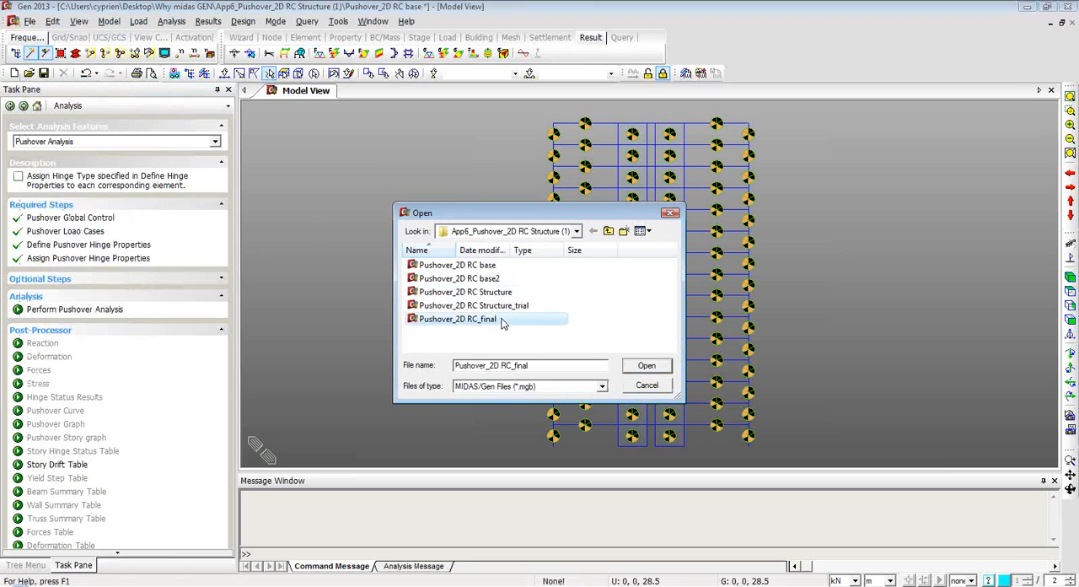
click(643, 369)
click(511, 329)
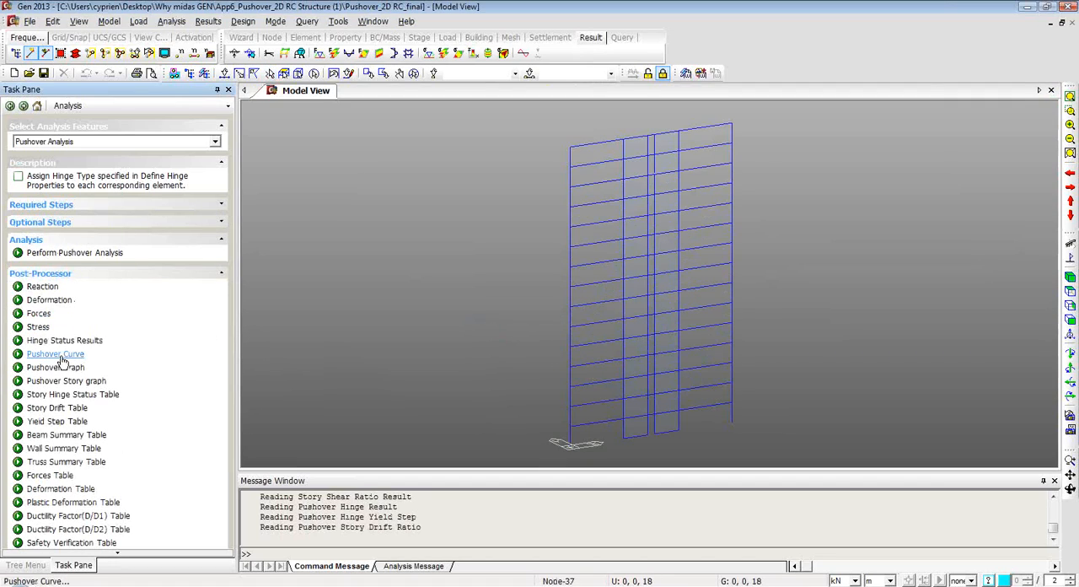
Plot the pushover curve of load case Po1 as a capacity spectrum for target displacement (EC8/OPCM).
click(55, 354)
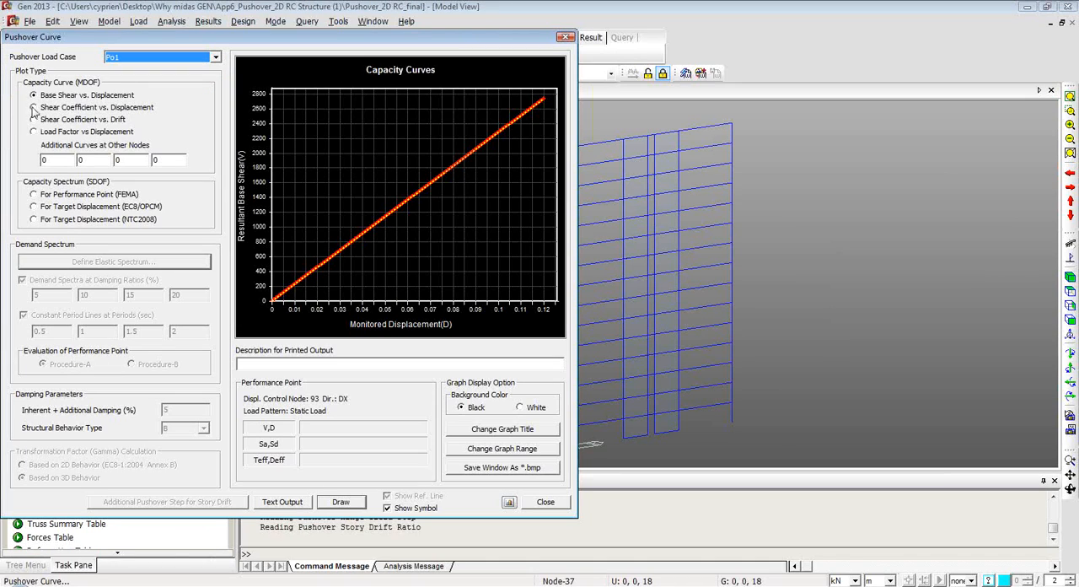
click(34, 206)
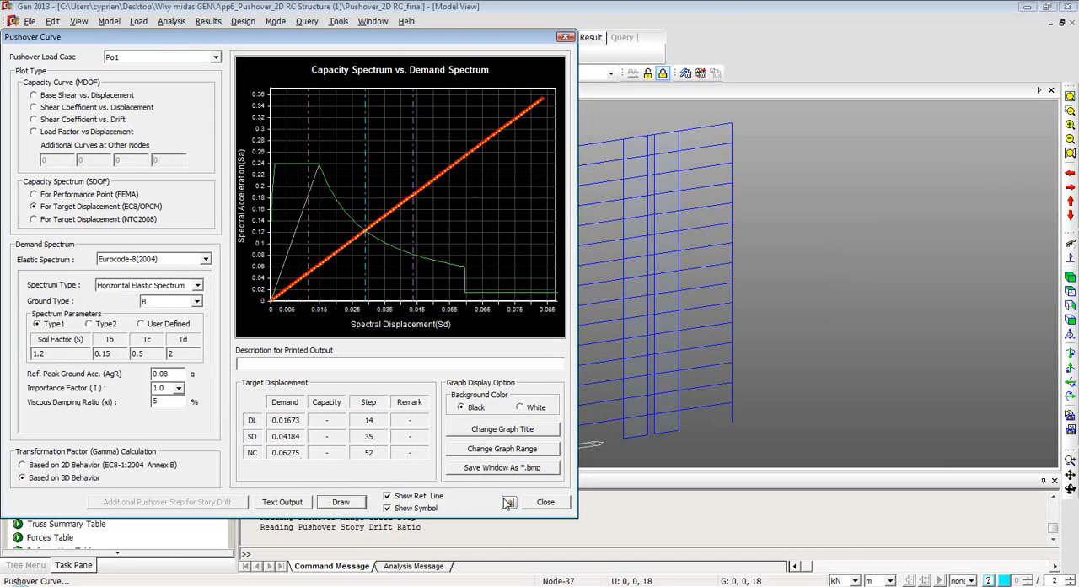
Close the pushover curve and check the Story Hinge Status Table, returning to the model view.
click(536, 502)
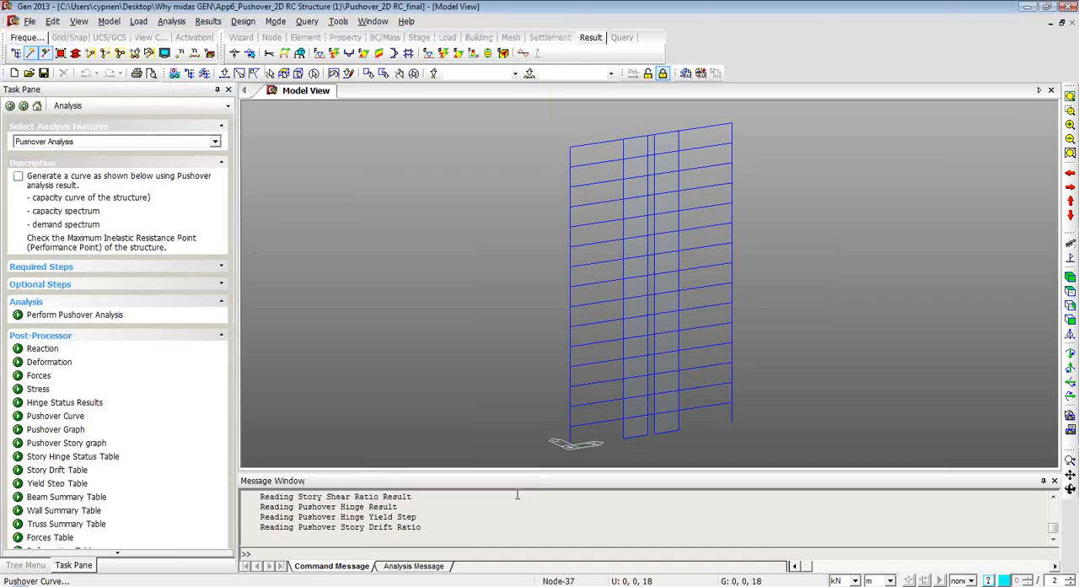
click(78, 459)
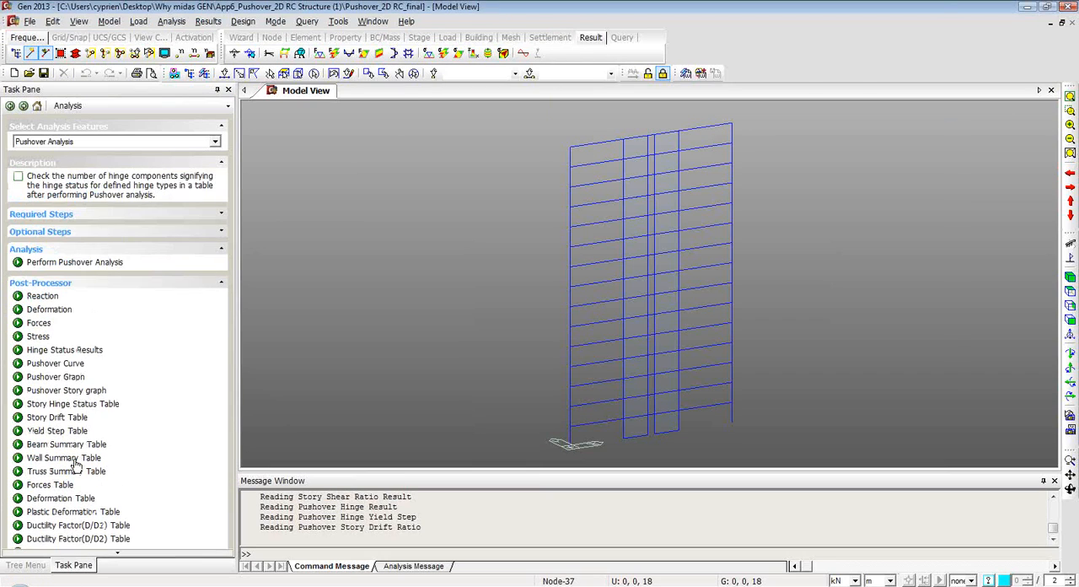
click(602, 389)
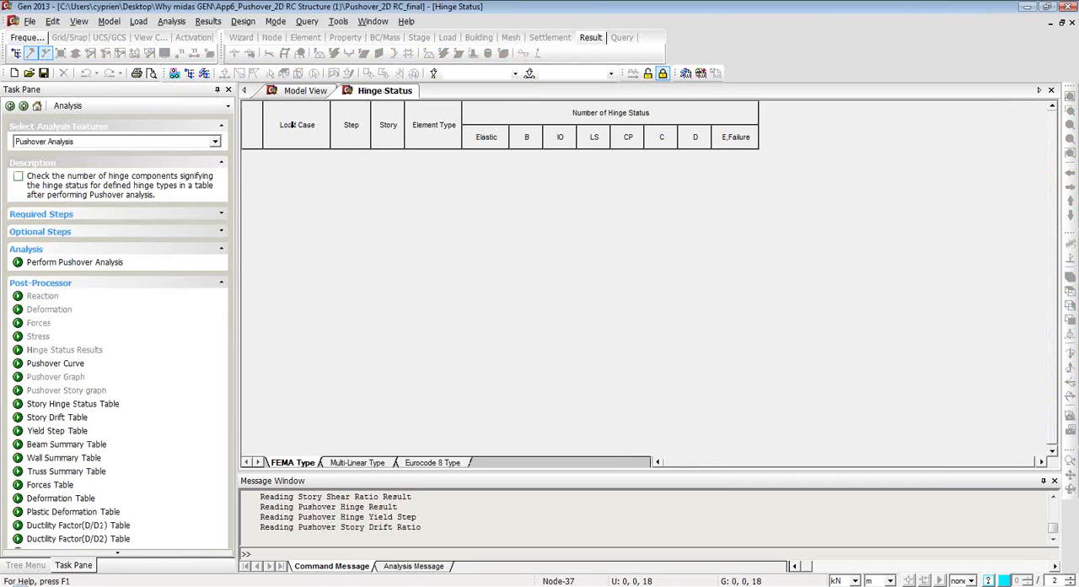
click(291, 91)
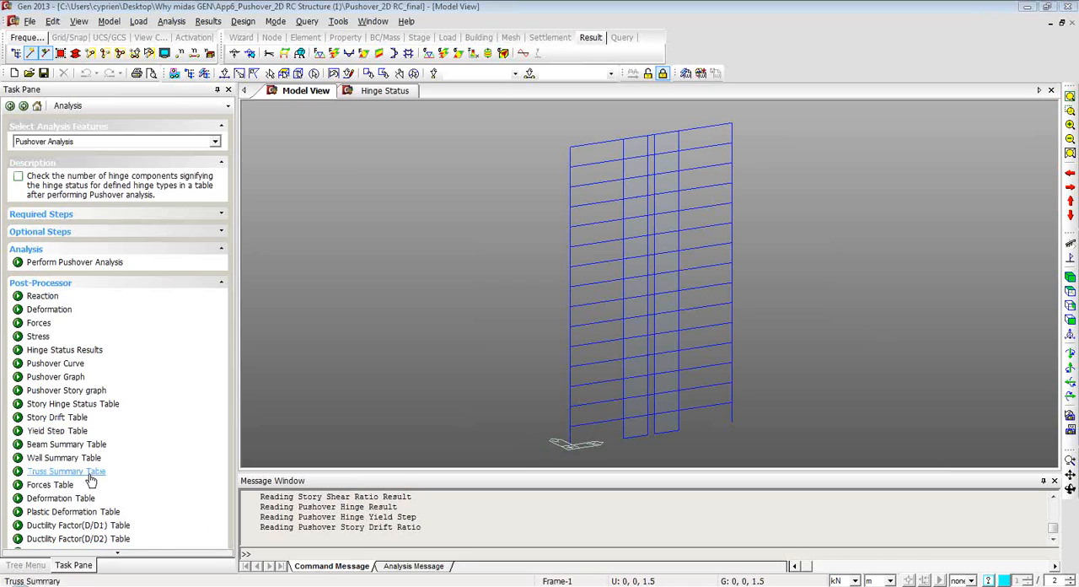
click(85, 391)
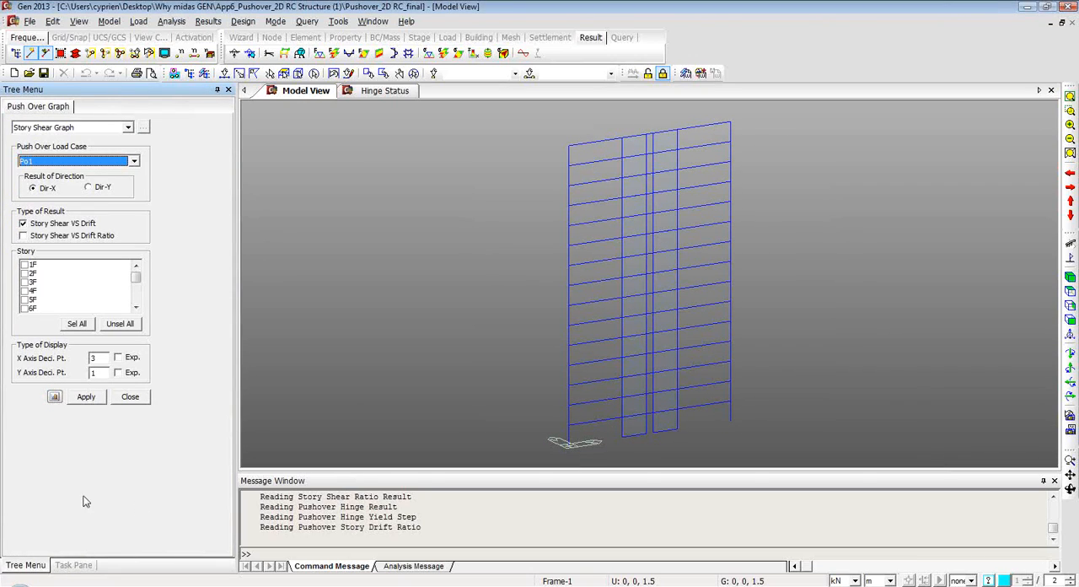
click(130, 396)
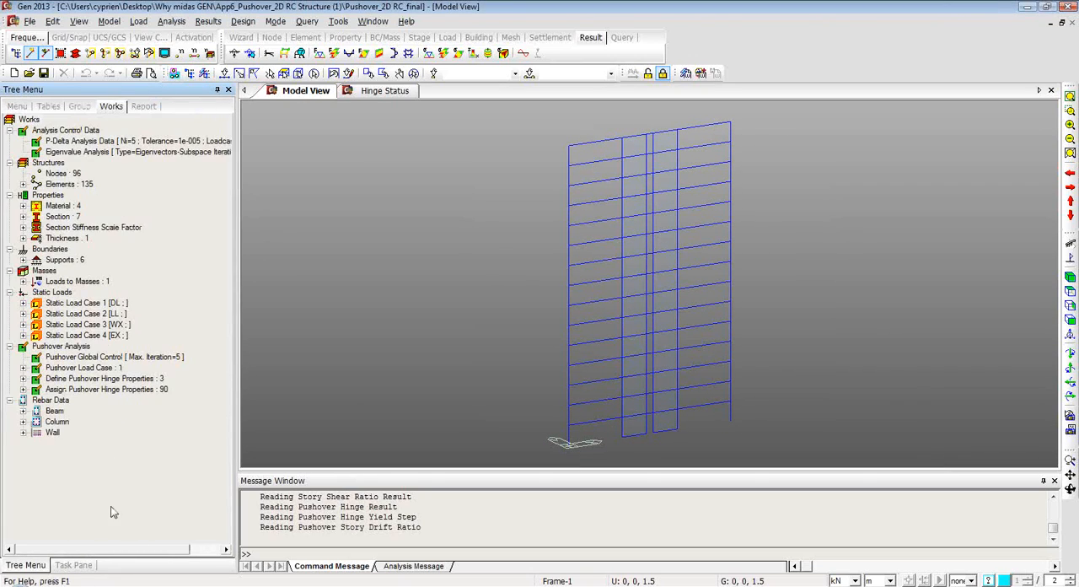
click(69, 567)
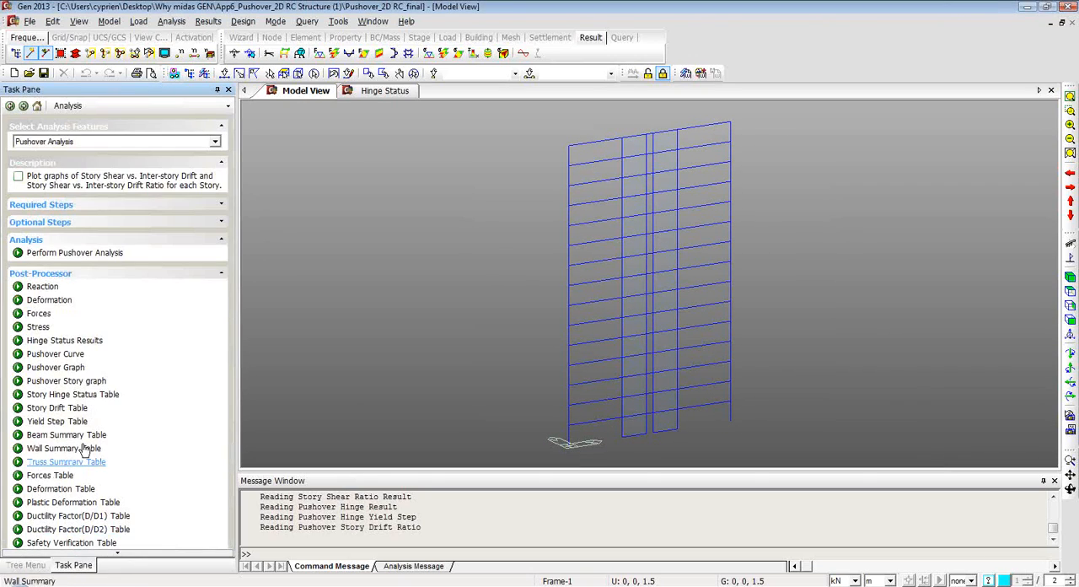
Display the pushover hinge results of load case Po1 at step 1 as Status of Yielding (EC8:2004) with the legend shown.
click(65, 343)
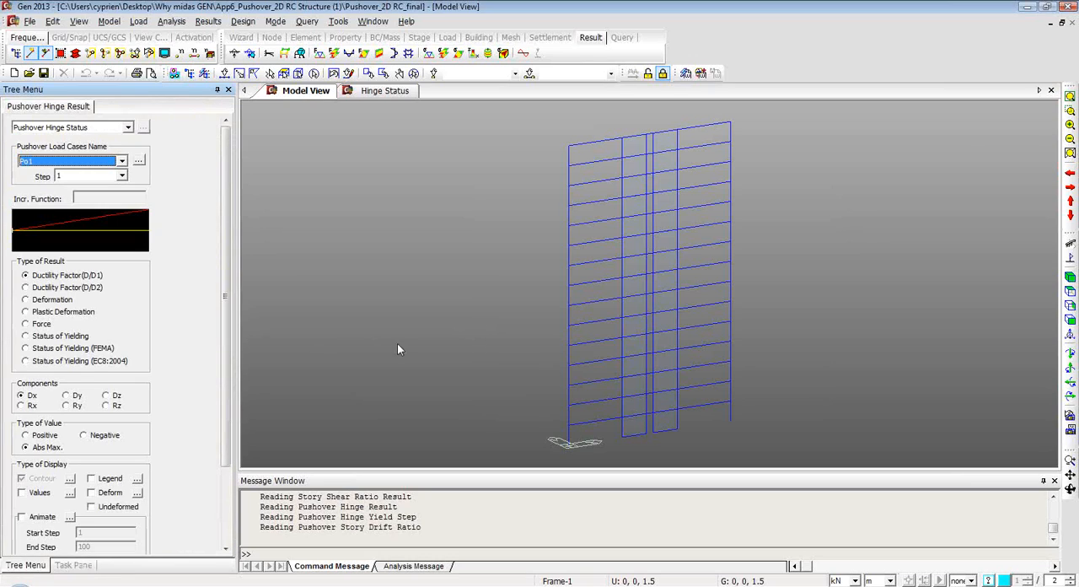
click(26, 362)
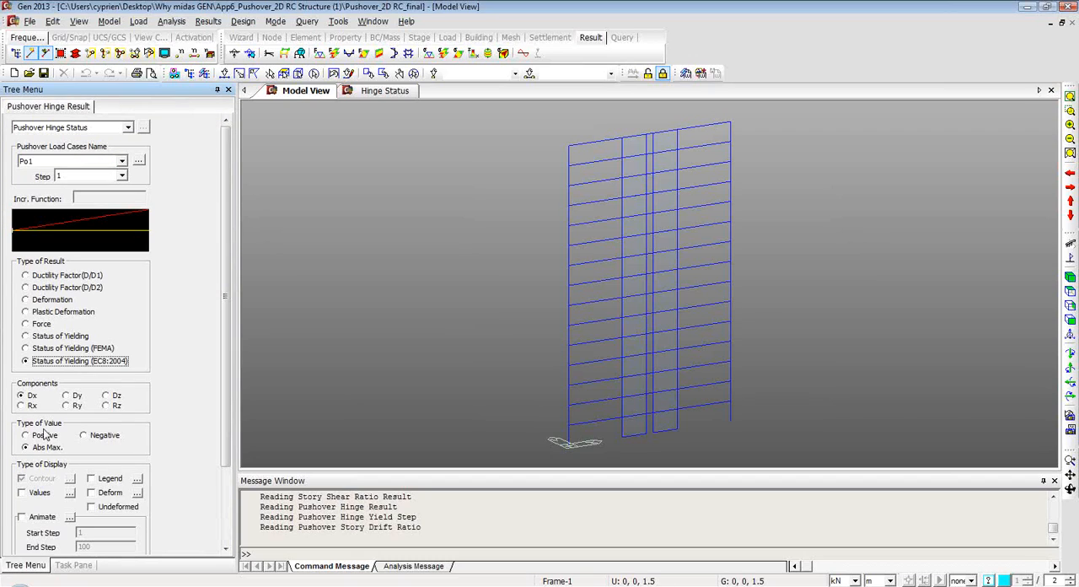
click(92, 479)
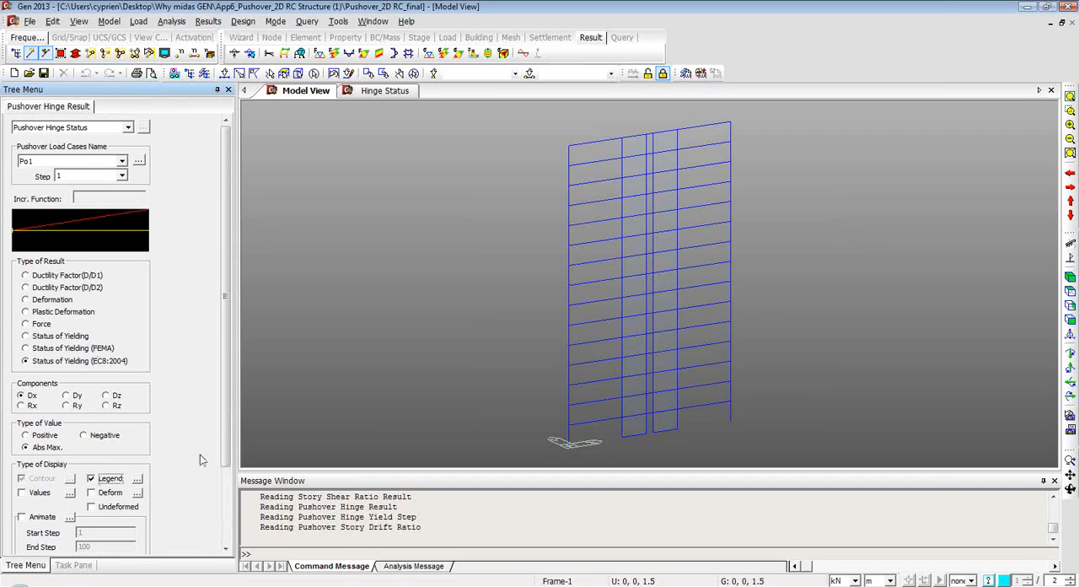
scroll(224, 396, down, 3)
click(86, 509)
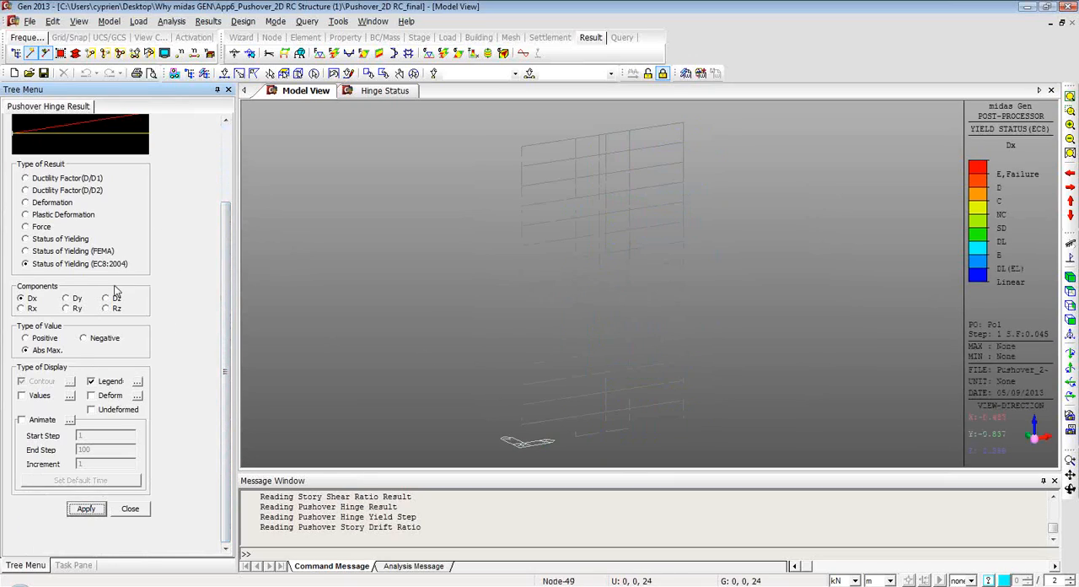
Plot the hinge yielding status for component Ry and show the frame in front view.
click(66, 307)
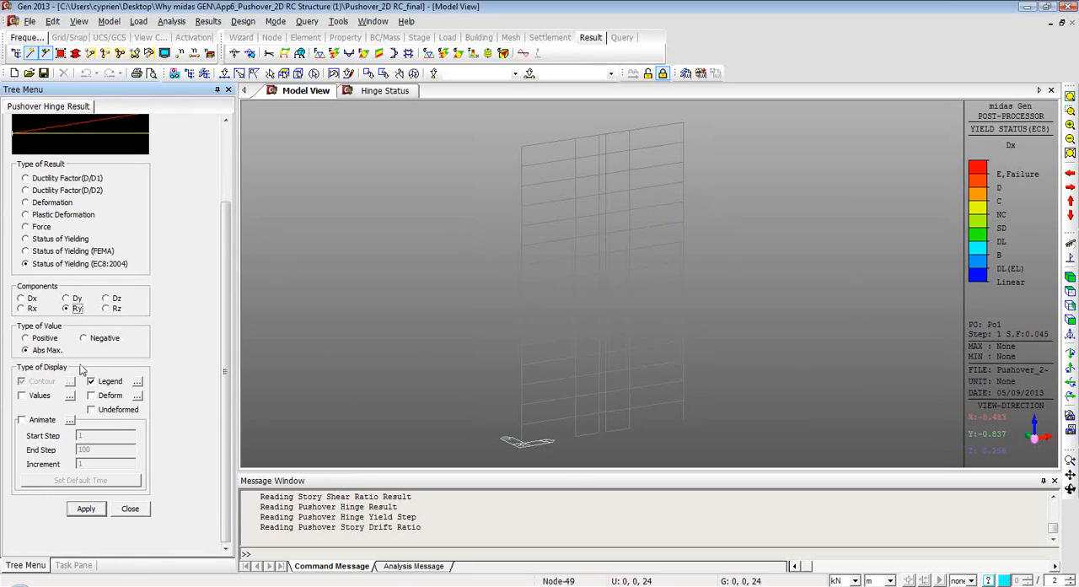
click(86, 508)
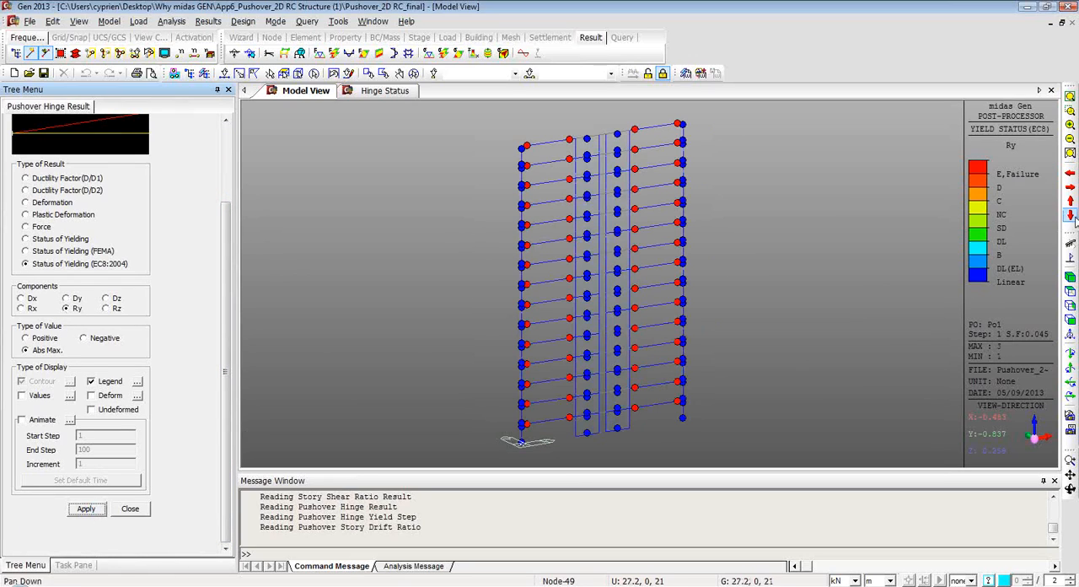
click(1071, 323)
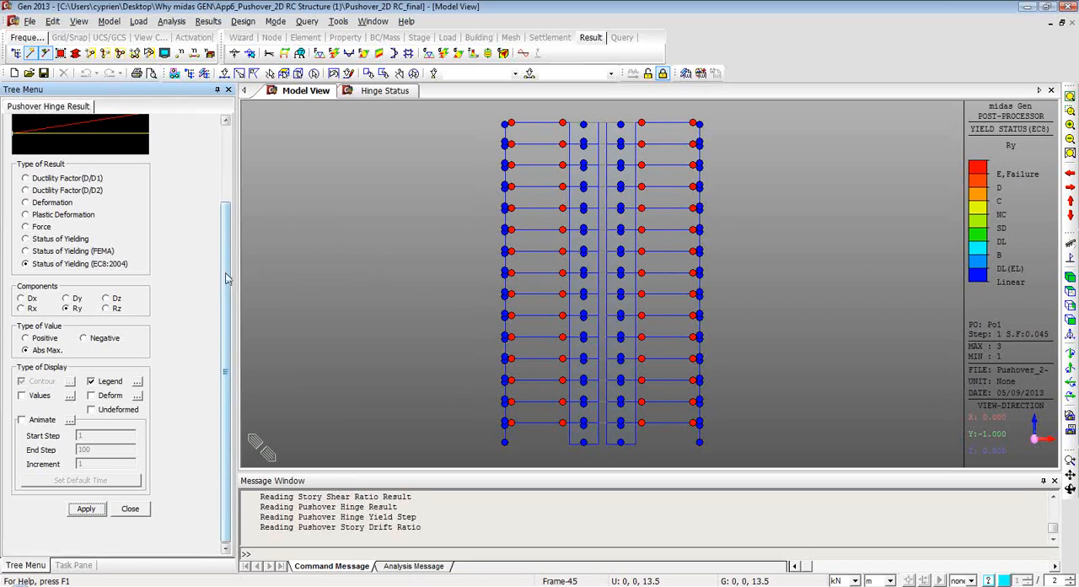
Display the DXYZ deformed shape of load case Po1 at step 1 with the element yield status of the pushover hinges.
drag(225, 285, 225, 309)
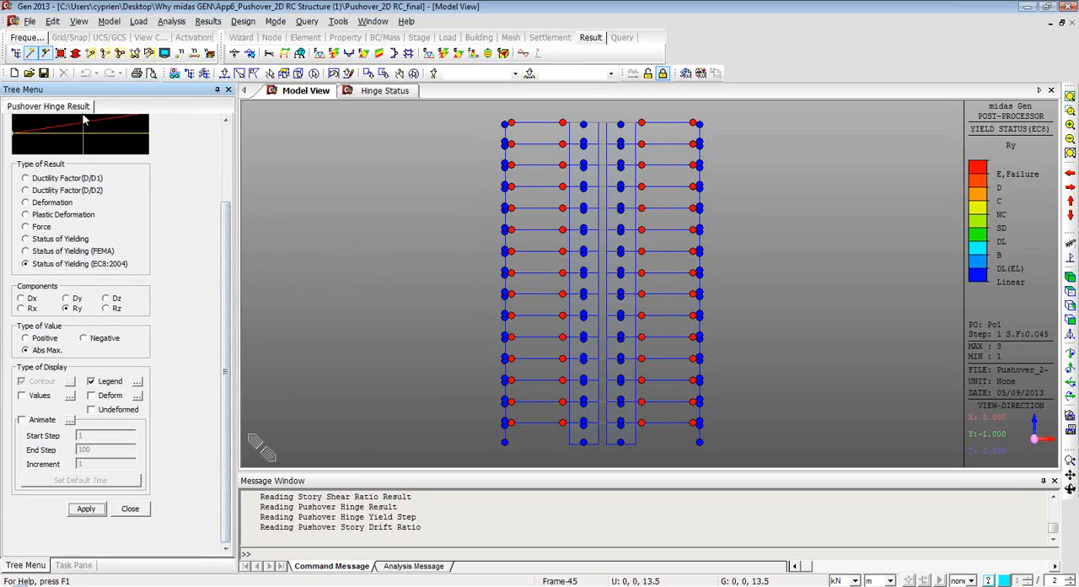
click(150, 73)
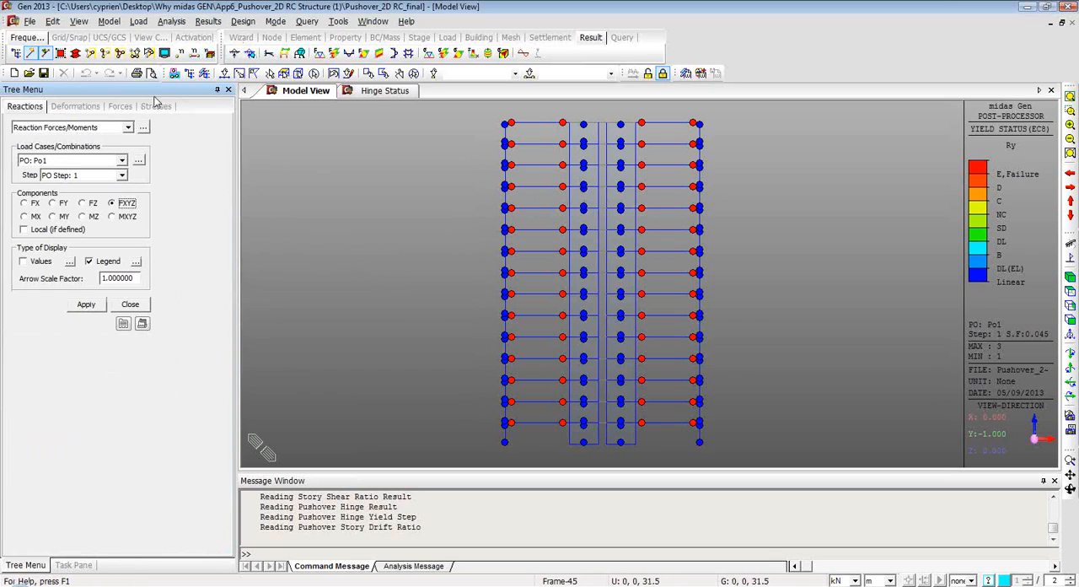
click(75, 107)
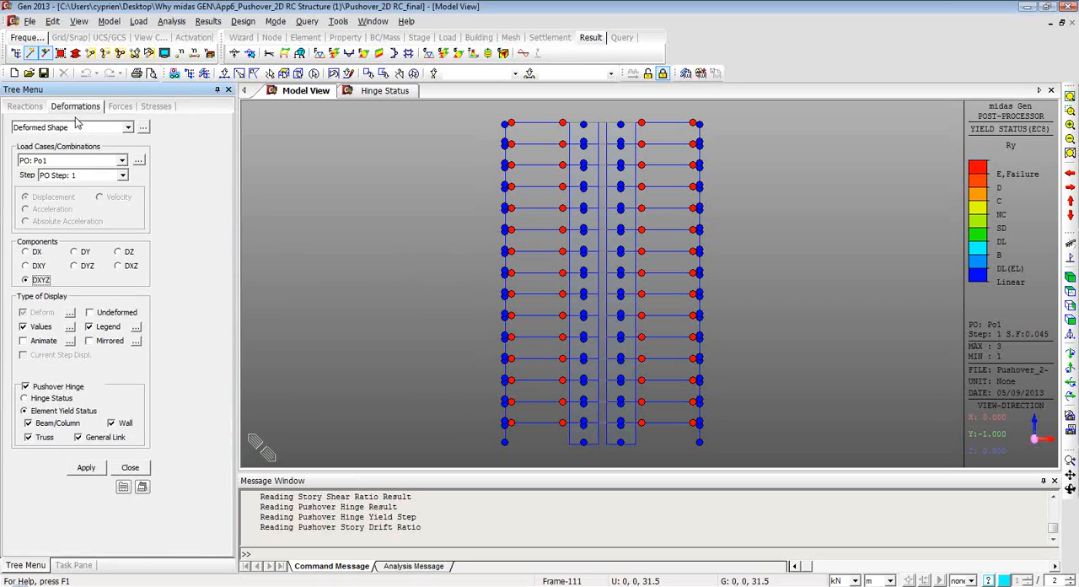
click(86, 467)
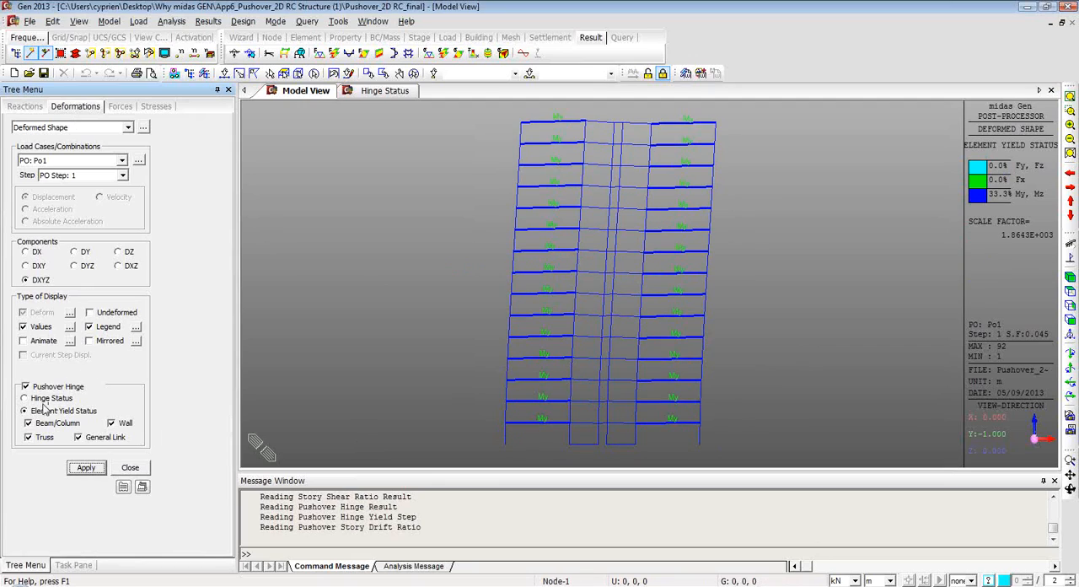
Animate the deformed shape over the pushover steps of Po1 and stop the playback at its start.
click(24, 341)
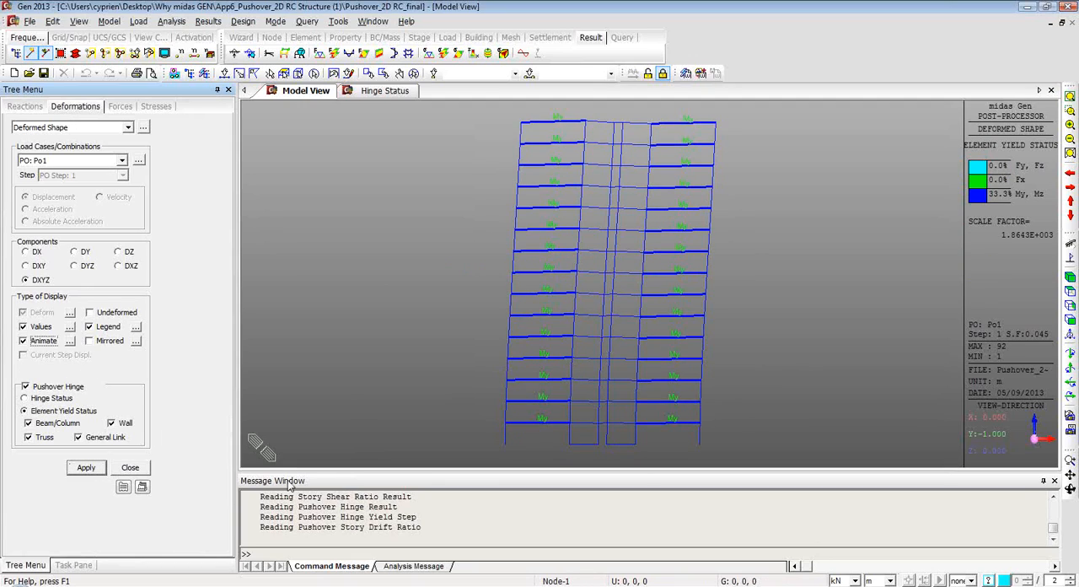
click(86, 468)
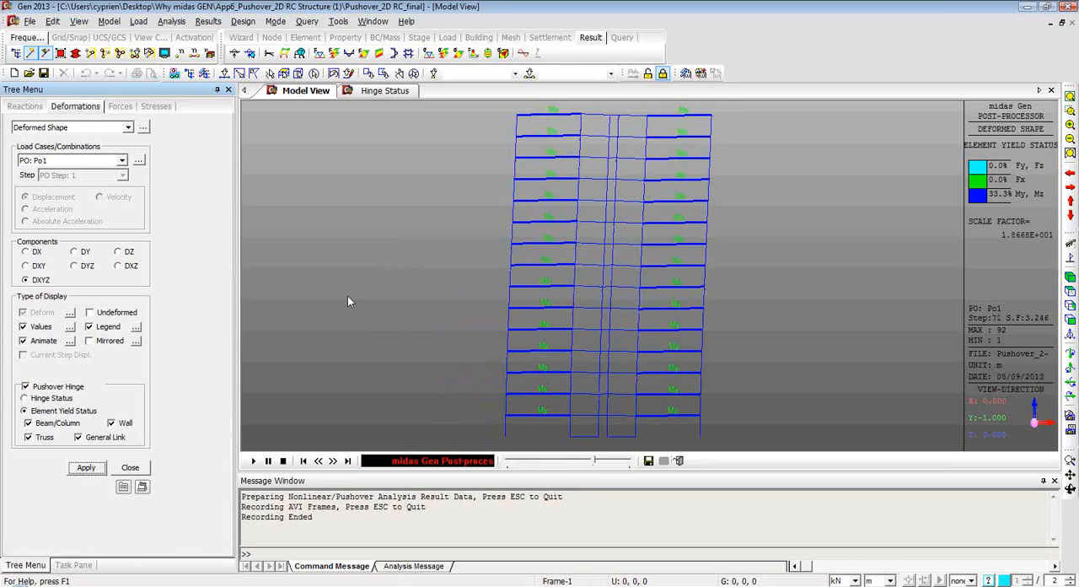
click(284, 461)
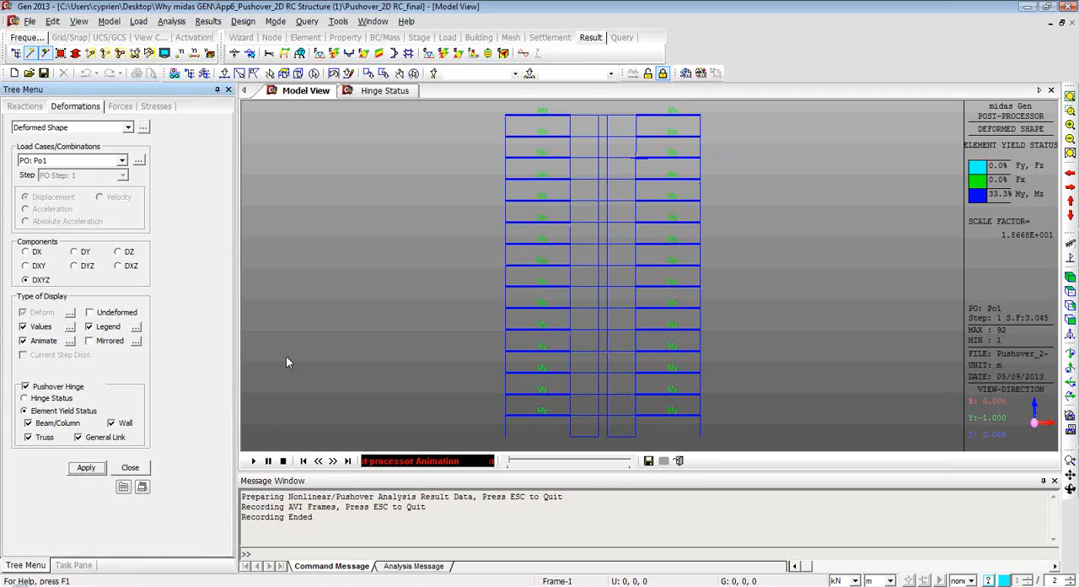
click(83, 565)
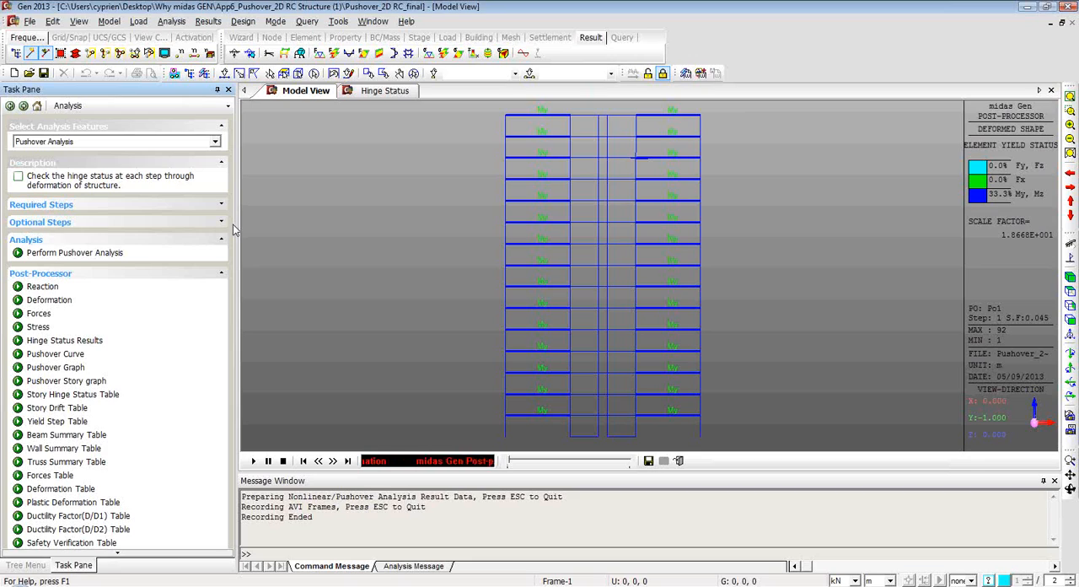
Switch to the running "Why midas Gen" slide show in PowerPoint.
key(alt+Tab)
key(Tab)
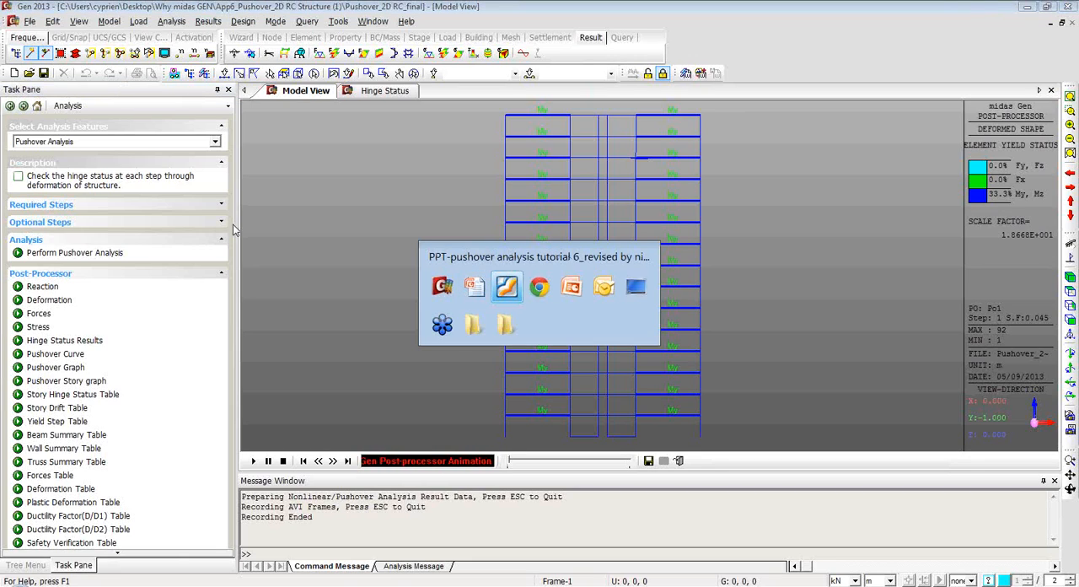
key(Tab)
key(Tab)
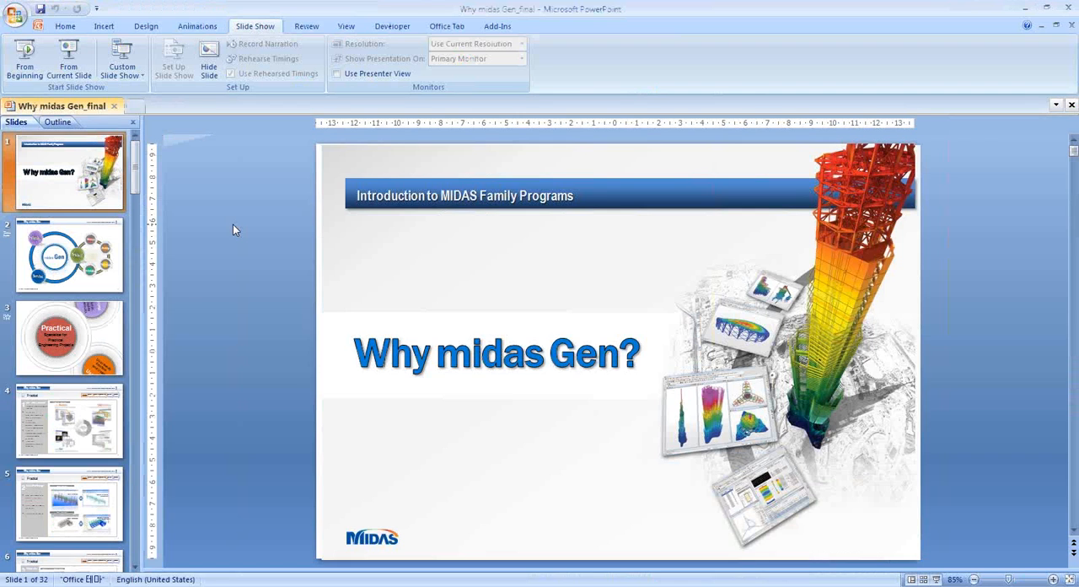
key(alt+Tab)
key(Tab)
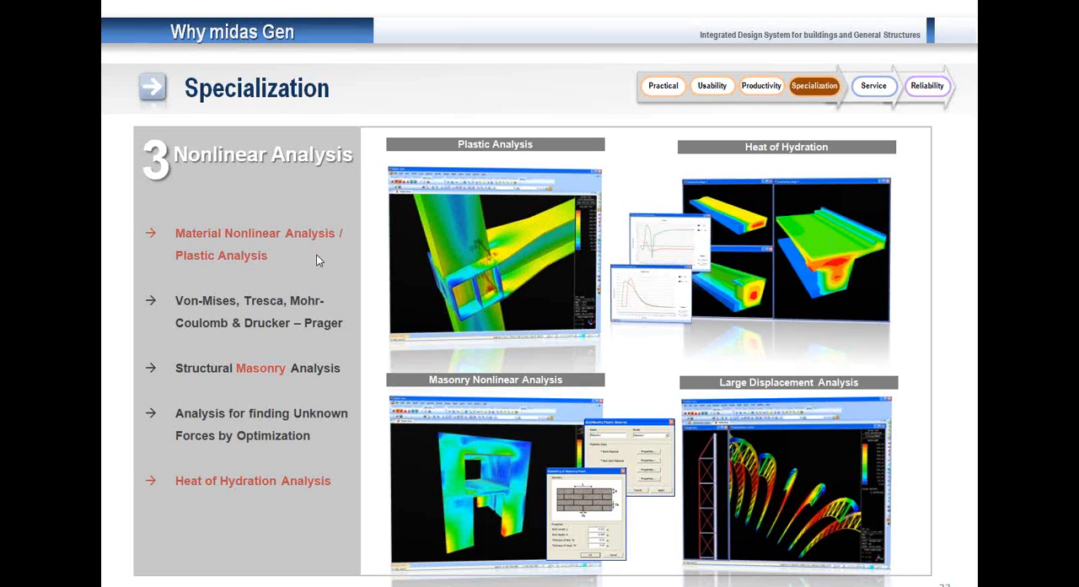
Go through the Service slides on Program and Online/Offline Training up to the Technical Support and Papers slide.
click(316, 254)
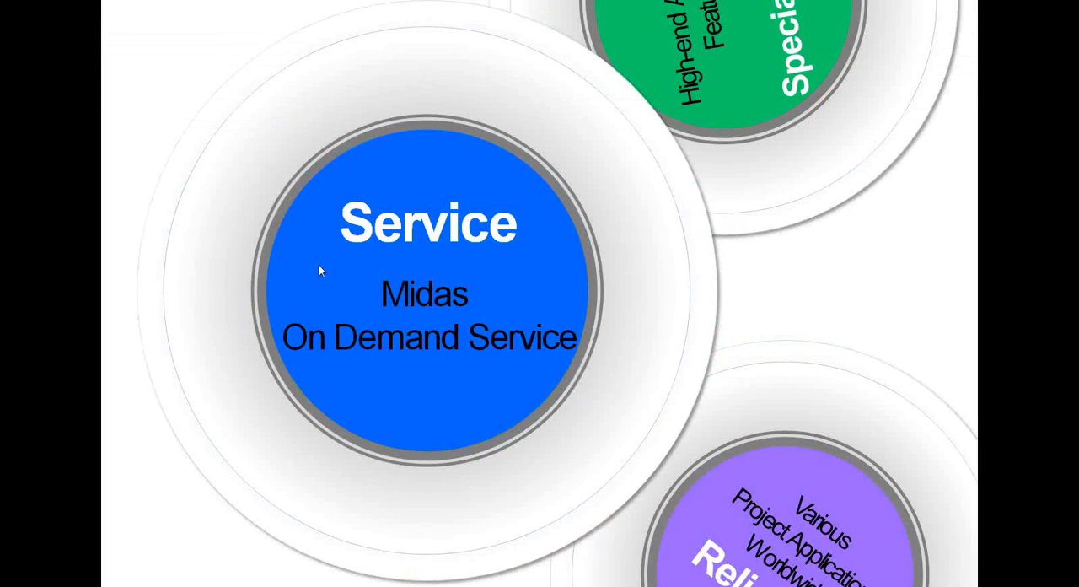
click(320, 264)
click(321, 266)
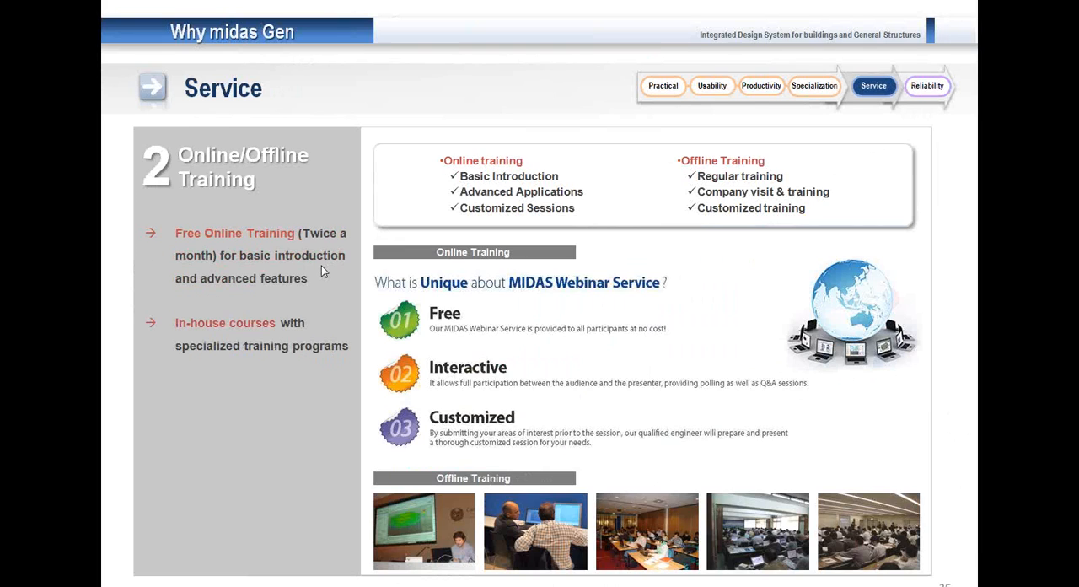
scroll(321, 266, up, 1)
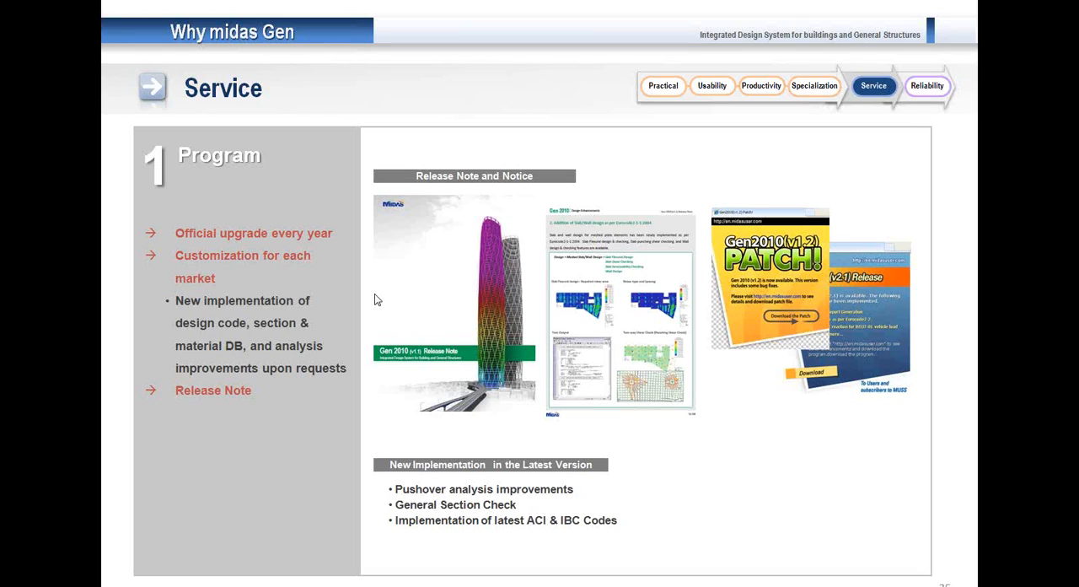
click(236, 425)
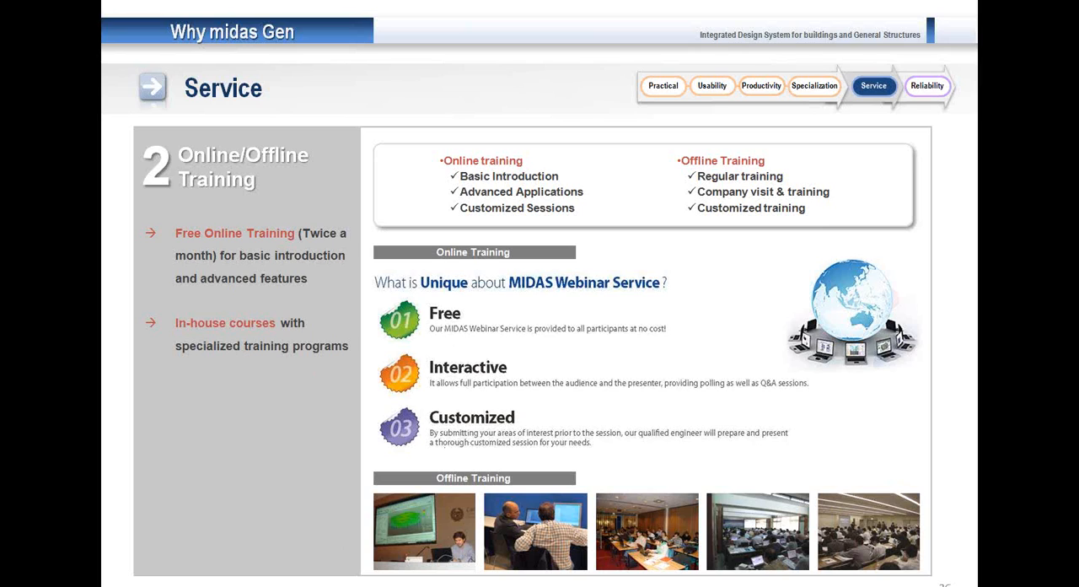
key(Right)
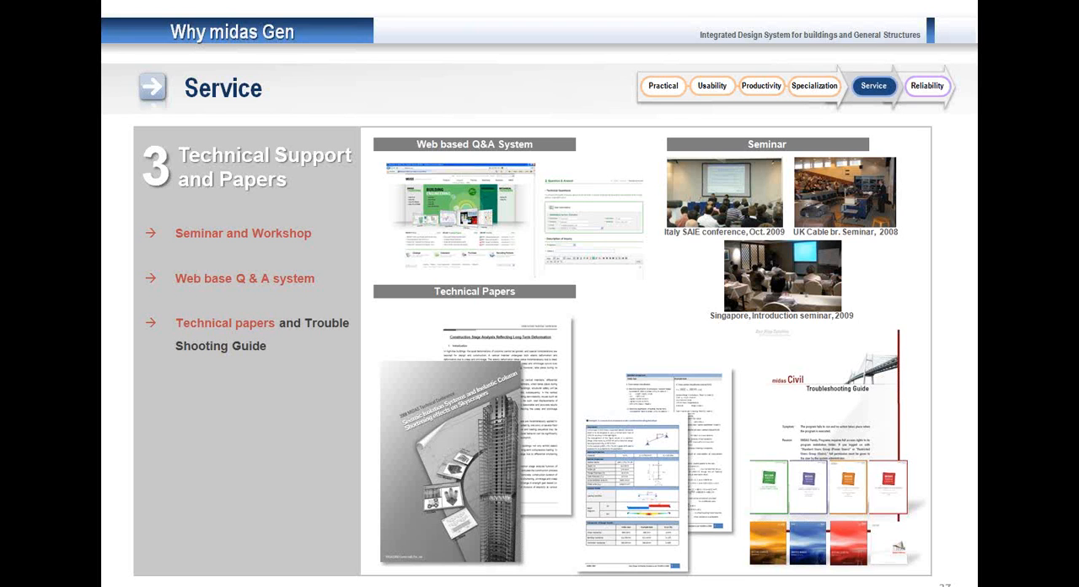